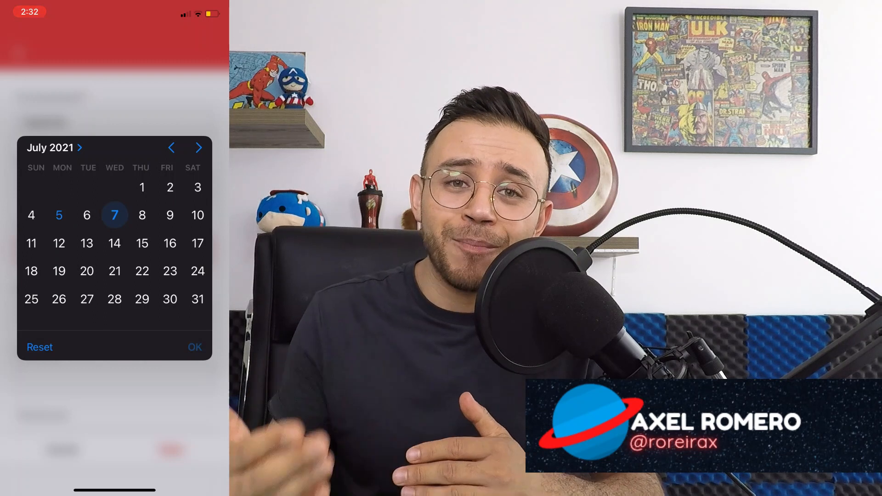
Confirm 7 Jul 2021 as the order date and mark the order PENDING TO PAY.
{"action": "scroll", "coordinate": [115, 276], "scroll_direction": "down", "scroll_amount": 2}
{"action": "left_click", "coordinate": [115, 276]}
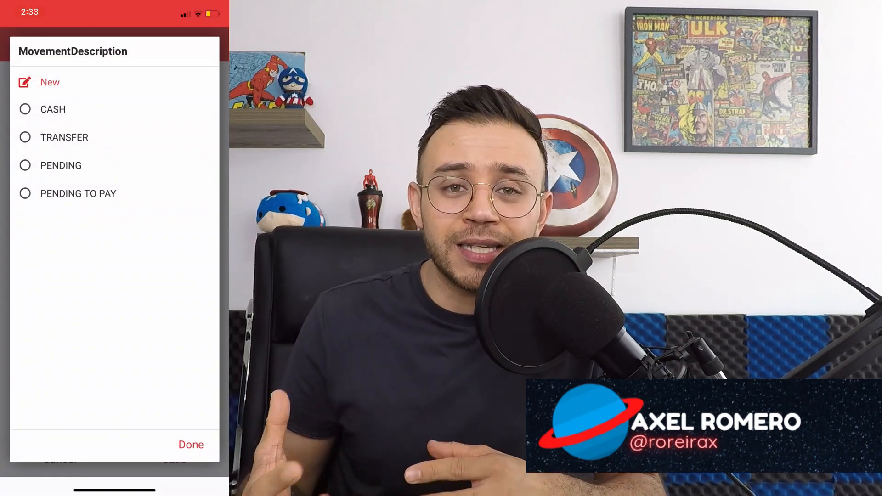
{"action": "left_click", "coordinate": [78, 194]}
{"action": "scroll", "coordinate": [115, 275], "scroll_direction": "down", "scroll_amount": 2}
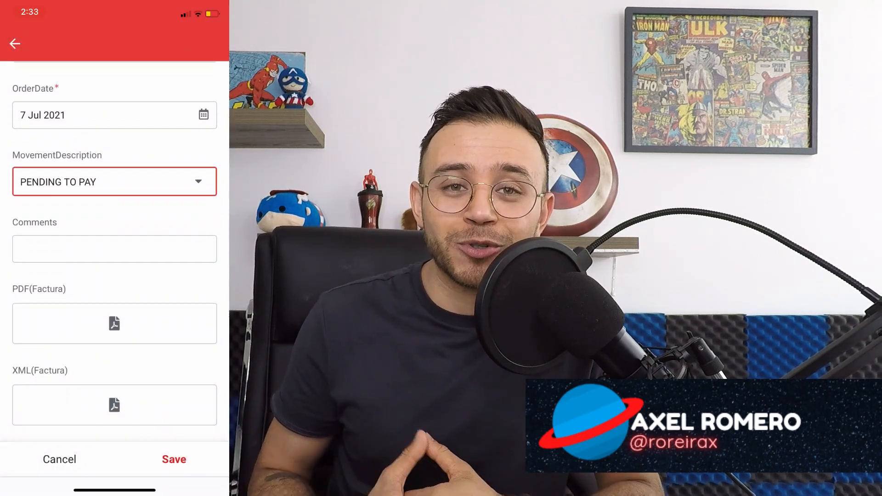
Attach Resultados.pdf from Files as the invoice PDF (Factura).
{"action": "left_click", "coordinate": [114, 249]}
{"action": "left_click", "coordinate": [114, 219]}
{"action": "scroll", "coordinate": [114, 266], "scroll_direction": "down", "scroll_amount": 2}
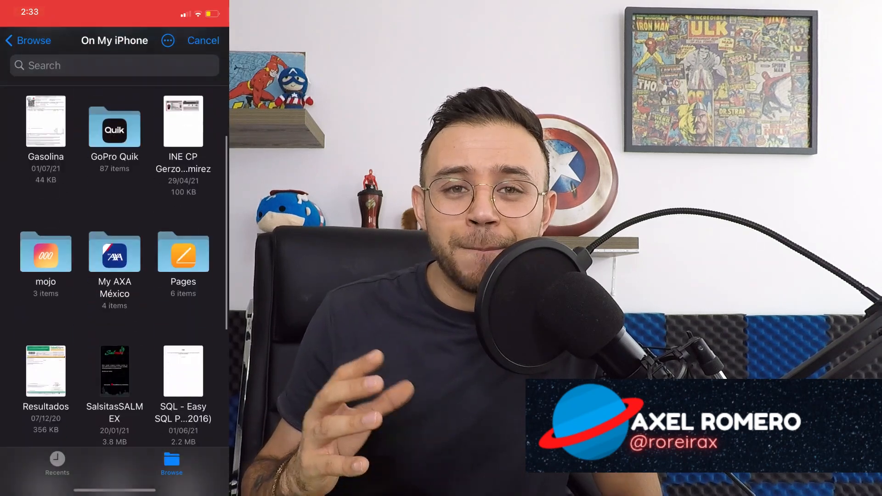
{"action": "scroll", "coordinate": [114, 266], "scroll_direction": "down", "scroll_amount": 3}
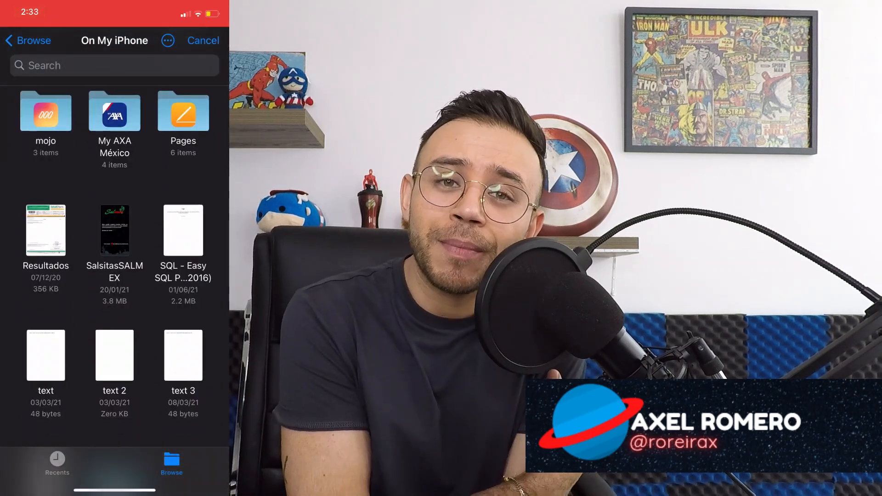
{"action": "left_click", "coordinate": [46, 230]}
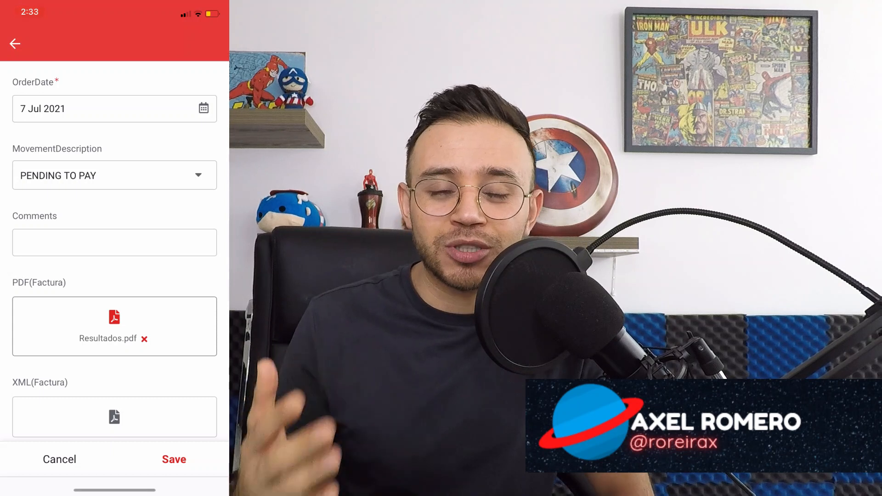
Leave the comments empty and save the new purchase order.
{"action": "left_click", "coordinate": [114, 243]}
{"action": "left_click", "coordinate": [207, 278]}
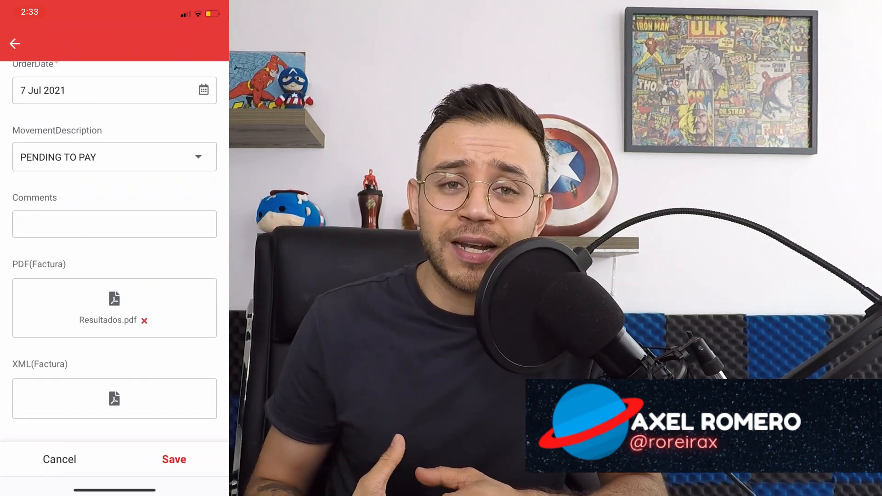
{"action": "scroll", "coordinate": [115, 251], "scroll_direction": "up", "scroll_amount": 3}
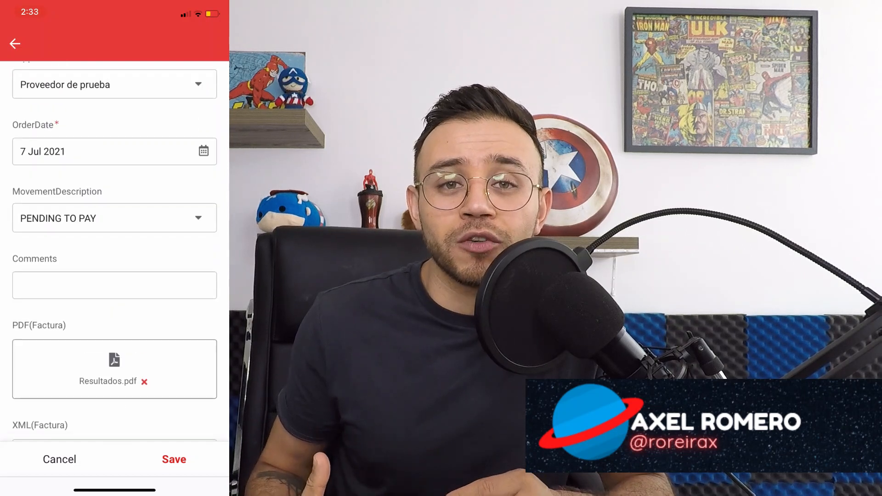
{"action": "left_click", "coordinate": [174, 459]}
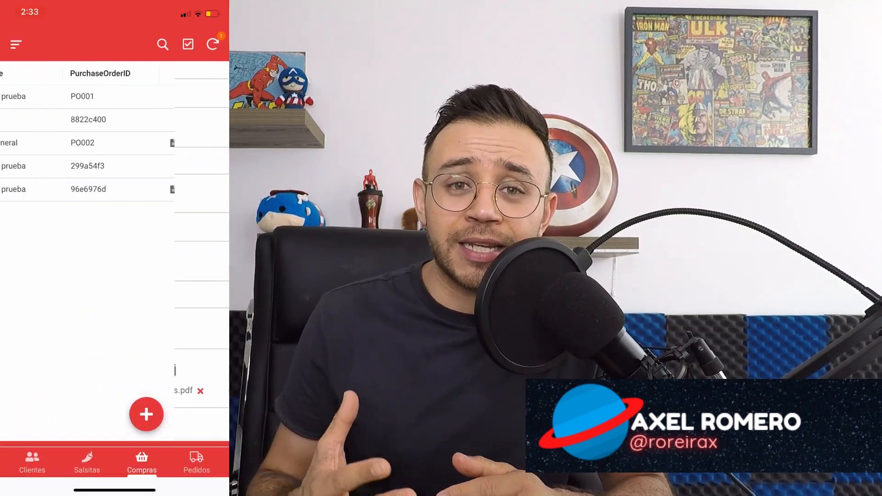
In order 96e6976d, add a new detail line for product OTROS GASTOS.
{"action": "left_click", "coordinate": [60, 190]}
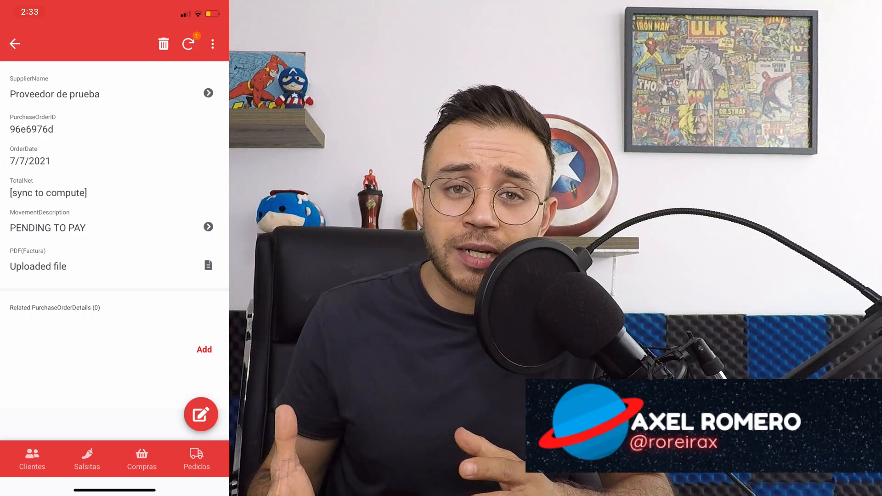
{"action": "left_click", "coordinate": [204, 350]}
{"action": "left_click", "coordinate": [115, 116]}
{"action": "scroll", "coordinate": [114, 275], "scroll_direction": "down", "scroll_amount": 1}
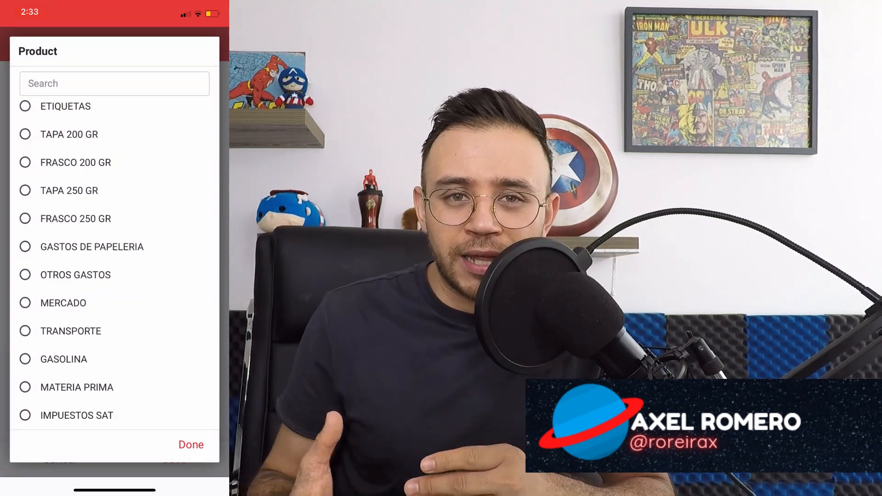
{"action": "left_click", "coordinate": [82, 301]}
{"action": "left_click", "coordinate": [192, 445]}
Set the detail line to quantity 3 at price 100.00 and save it.
{"action": "left_click", "coordinate": [198, 183]}
{"action": "left_click", "coordinate": [199, 183]}
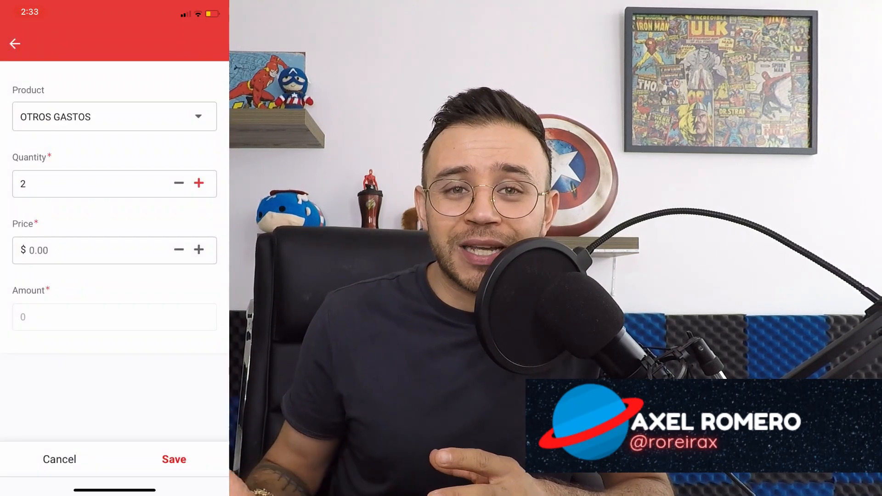
{"action": "left_click", "coordinate": [30, 250]}
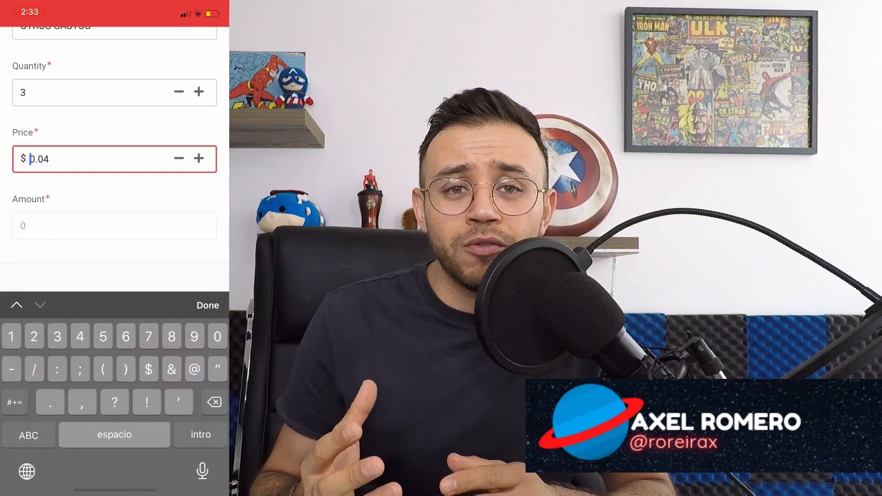
{"action": "type", "text": "10"}
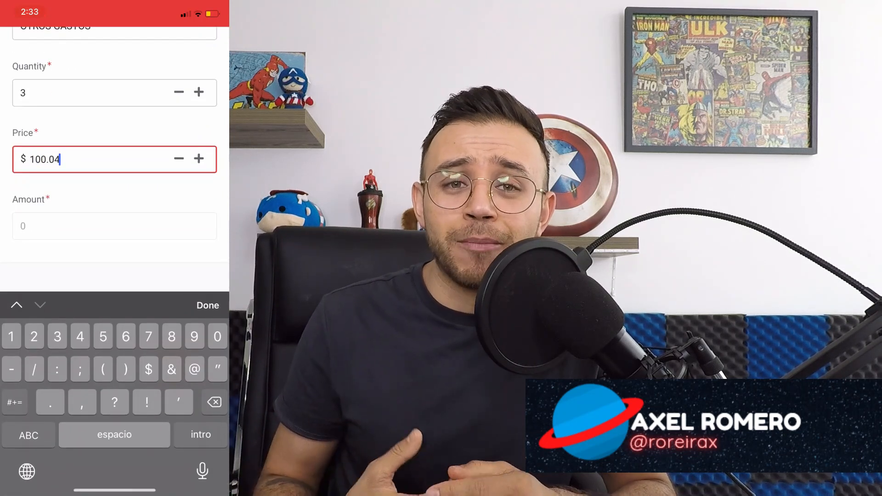
{"action": "left_click", "coordinate": [208, 305]}
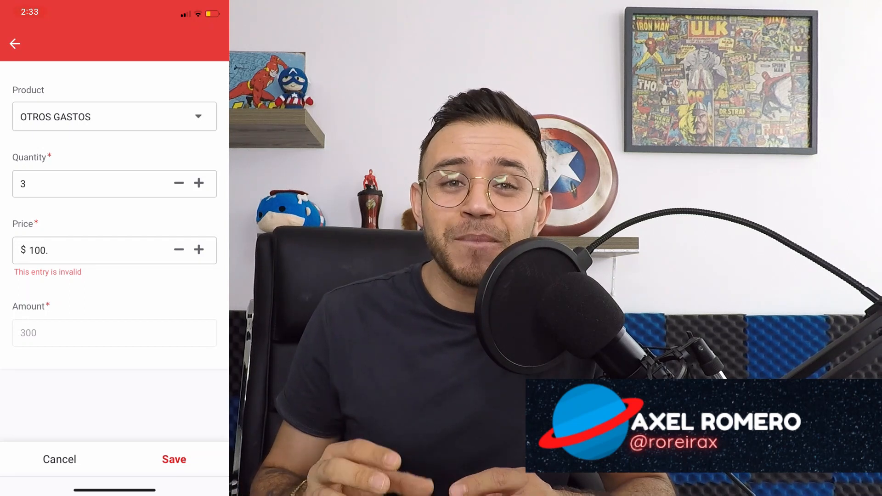
{"action": "left_click", "coordinate": [31, 250]}
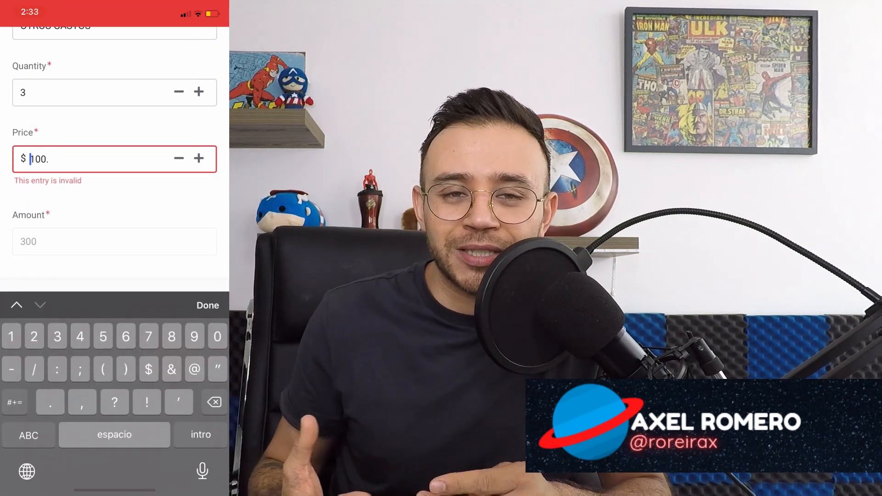
{"action": "type", "text": "00"}
{"action": "left_click", "coordinate": [208, 305]}
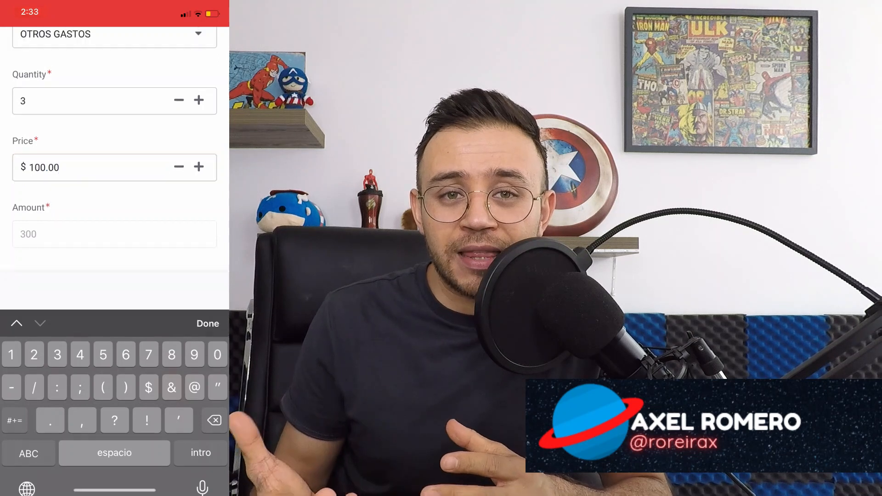
{"action": "left_click", "coordinate": [173, 459]}
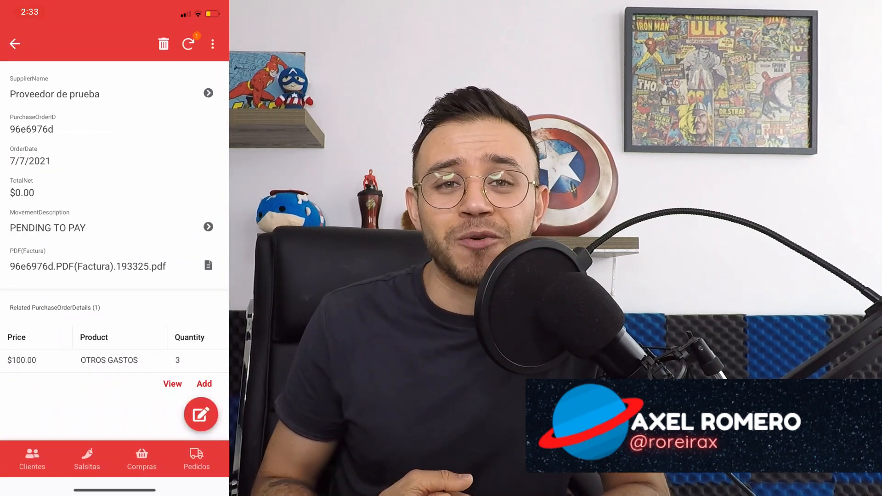
{"action": "left_click", "coordinate": [14, 43]}
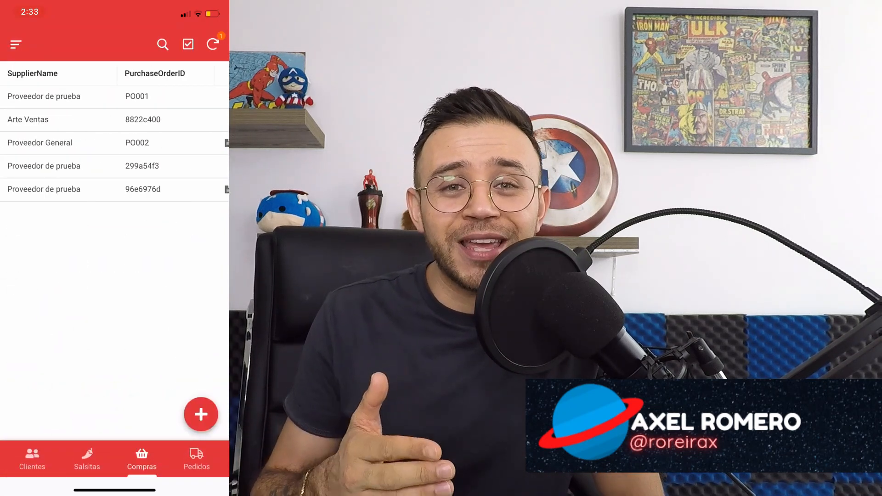
{"action": "left_click", "coordinate": [114, 190]}
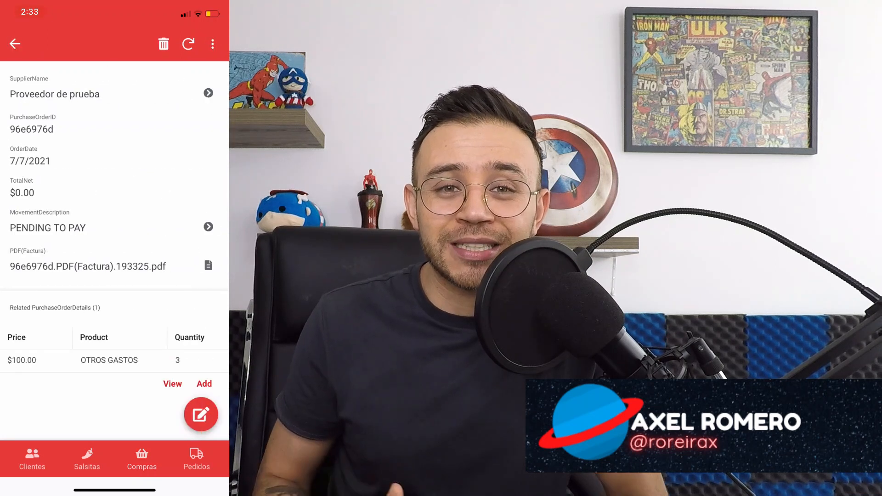
{"action": "left_click", "coordinate": [208, 264]}
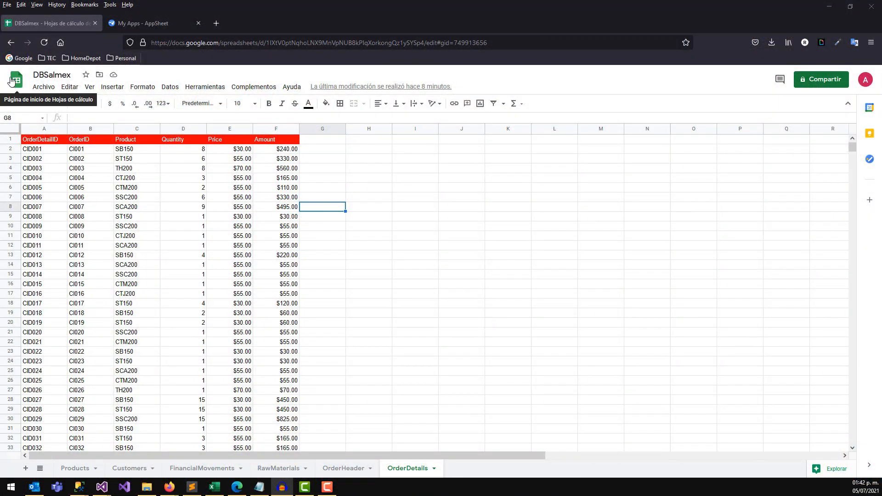
Add a blank sheet, rename Hoja 25 to 'Suppliers', and select cell A1.
{"action": "left_click", "coordinate": [25, 469]}
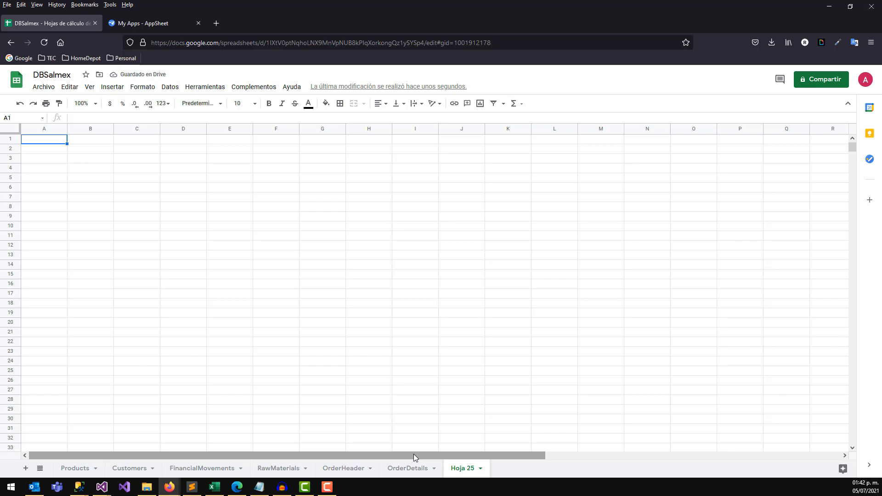
{"action": "right_click", "coordinate": [458, 469]}
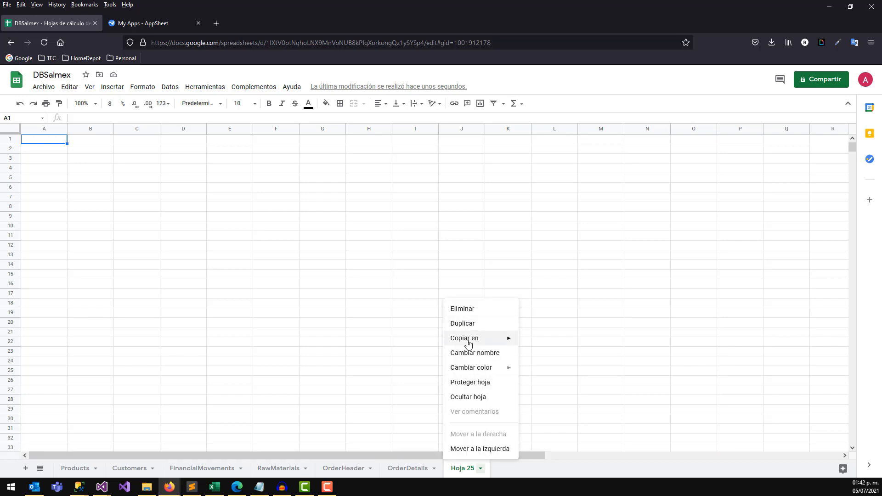
{"action": "left_click", "coordinate": [468, 354]}
{"action": "type", "text": "Su"}
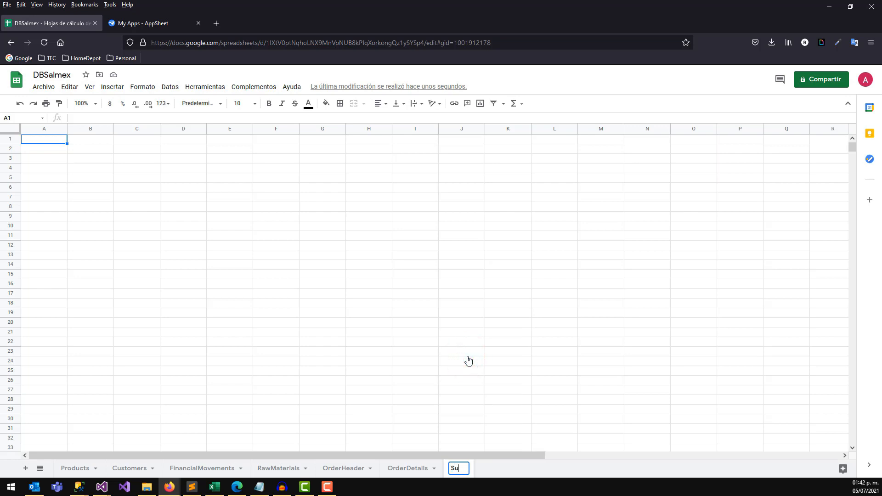
{"action": "type", "text": "ppliers"}
{"action": "left_click", "coordinate": [468, 355]}
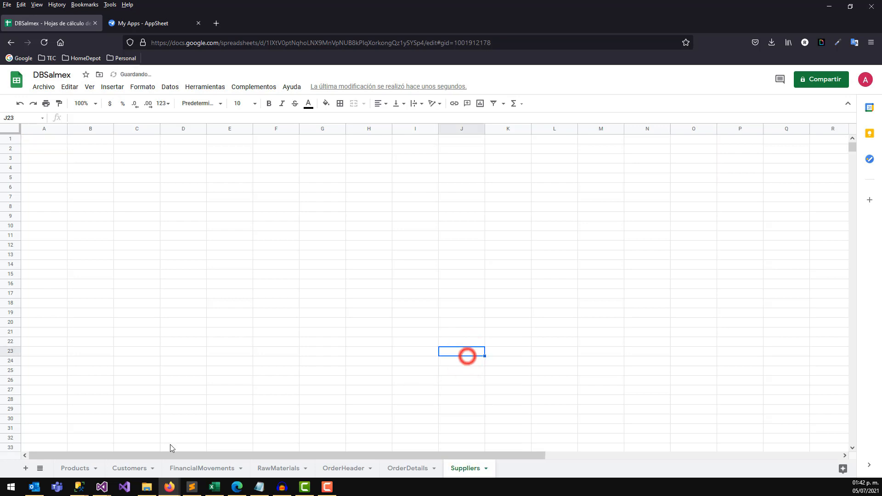
{"action": "left_click", "coordinate": [48, 138]}
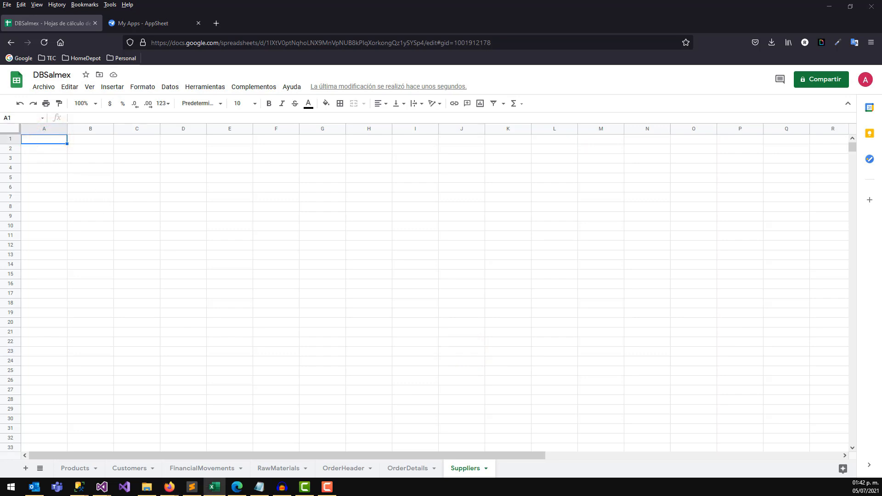
{"action": "left_click", "coordinate": [49, 140]}
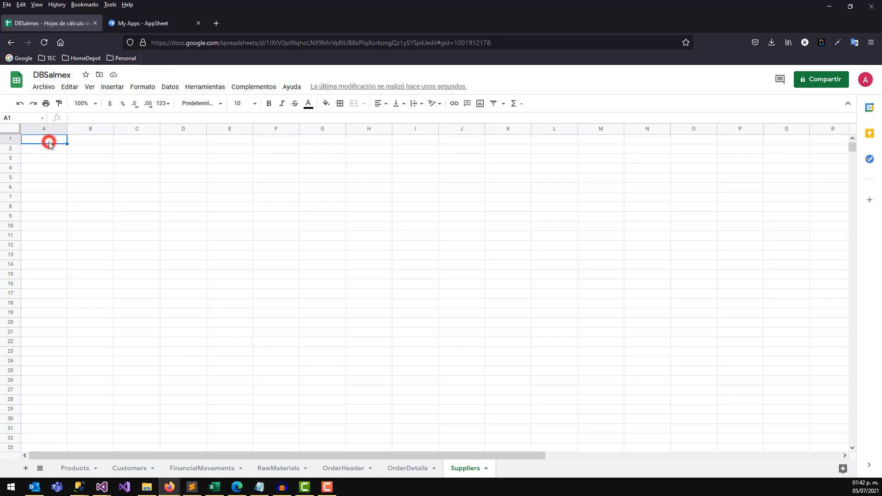
Paste the supplier table and copy OrderDetails' red header style onto A1:D1.
{"action": "key", "text": "ctrl+v"}
{"action": "left_click", "coordinate": [84, 153]}
{"action": "left_click_drag", "start_coordinate": [46, 140], "coordinate": [142, 143]}
{"action": "left_click", "coordinate": [416, 468]}
{"action": "left_click_drag", "start_coordinate": [45, 140], "coordinate": [90, 140]}
{"action": "left_click", "coordinate": [59, 103]}
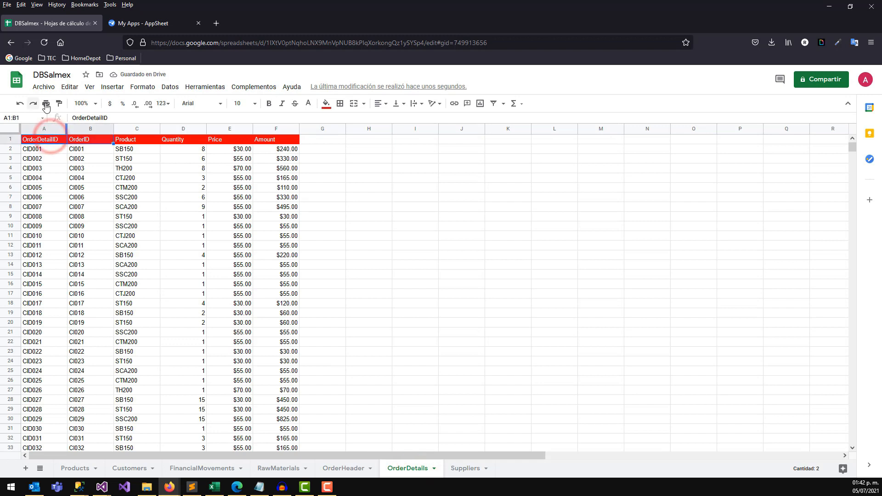
{"action": "left_click", "coordinate": [465, 468]}
{"action": "left_click_drag", "start_coordinate": [51, 139], "coordinate": [198, 143]}
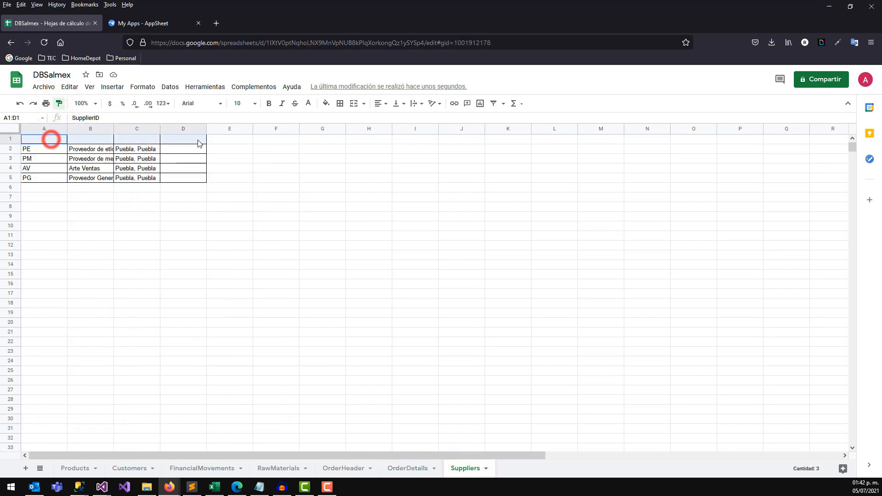
{"action": "left_click", "coordinate": [250, 237]}
Auto-fit columns A to D, then widen the SupplierAddress and SupplierPhone columns.
{"action": "left_click_drag", "start_coordinate": [36, 128], "coordinate": [201, 130]}
{"action": "double_click", "coordinate": [267, 216]}
{"action": "left_click", "coordinate": [265, 329]}
{"action": "left_click", "coordinate": [69, 235]}
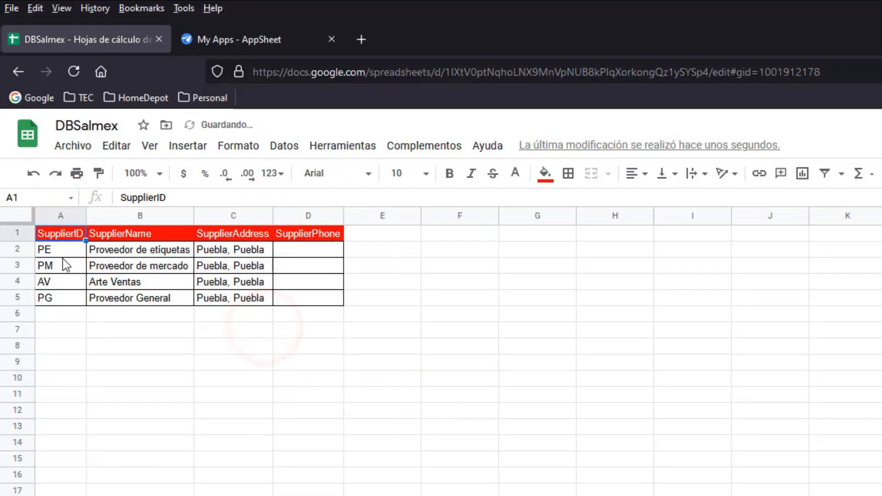
{"action": "left_click", "coordinate": [67, 250]}
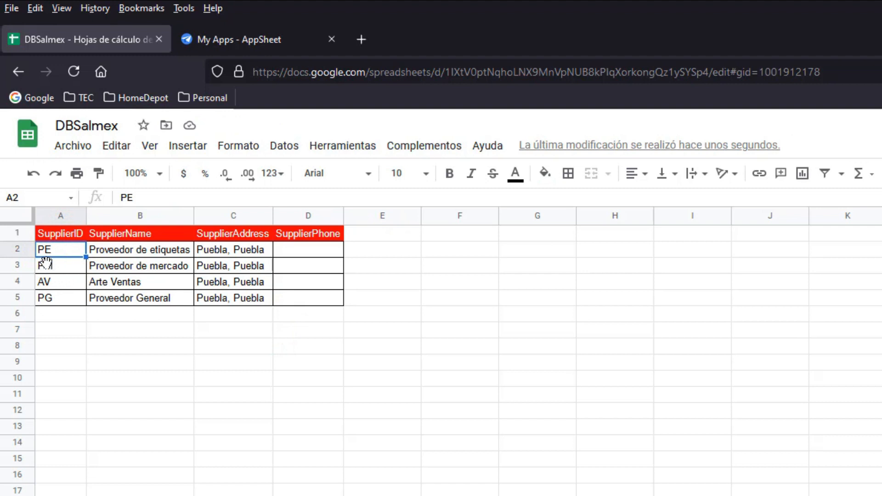
{"action": "left_click", "coordinate": [129, 251]}
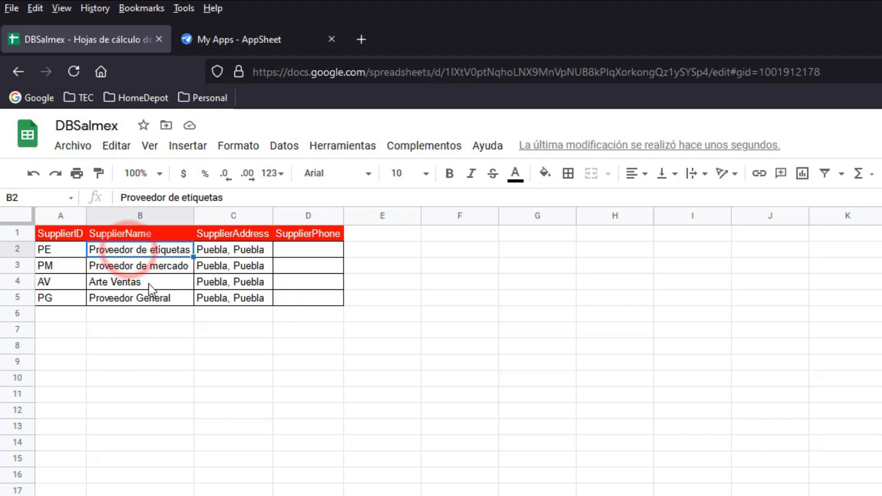
{"action": "left_click", "coordinate": [137, 266]}
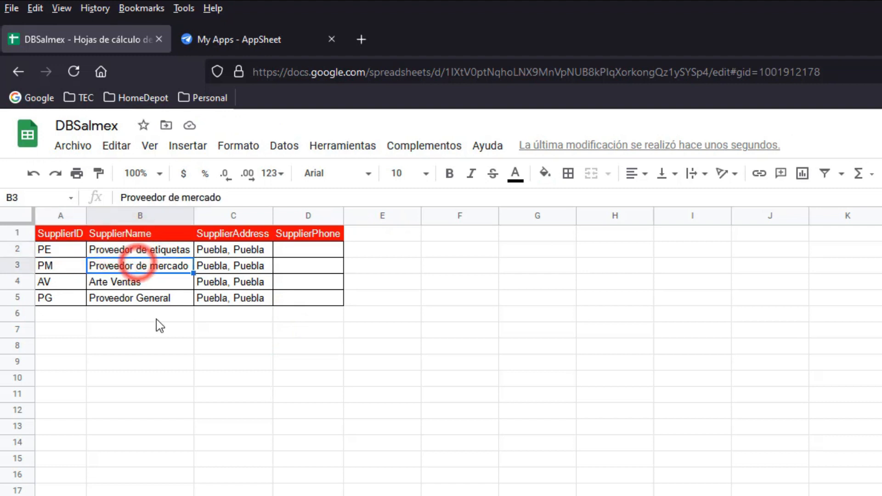
{"action": "left_click", "coordinate": [135, 287]}
{"action": "left_click", "coordinate": [136, 305]}
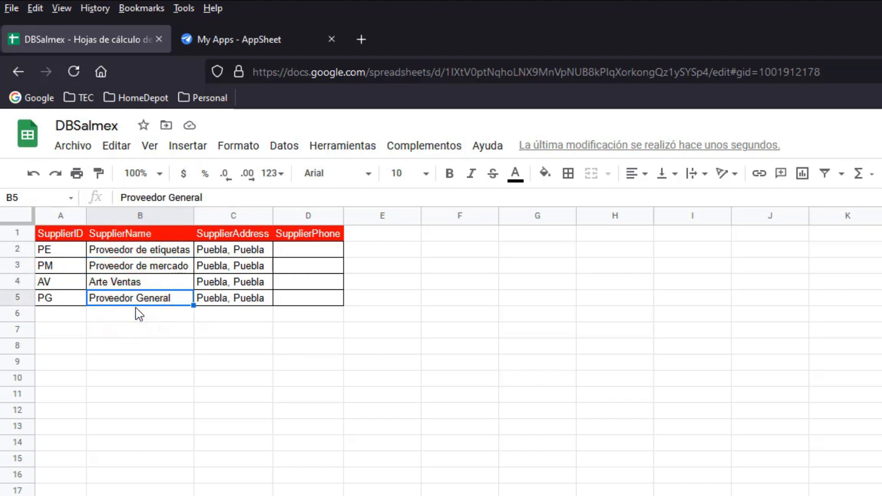
{"action": "left_click", "coordinate": [232, 249]}
{"action": "left_click_drag", "start_coordinate": [272, 216], "coordinate": [308, 223]}
{"action": "left_click_drag", "start_coordinate": [378, 212], "coordinate": [416, 217]}
Enter the header 'SupplierEmail' in cell E1.
{"action": "left_click", "coordinate": [429, 233]}
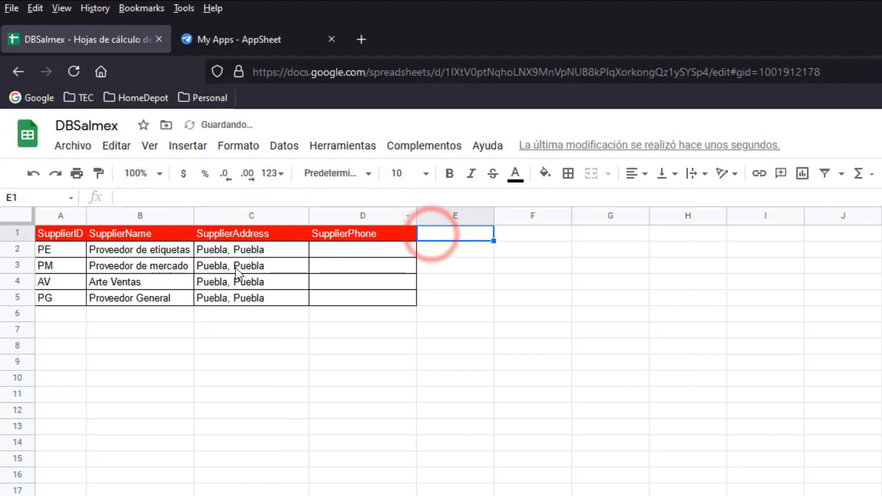
{"action": "left_click_drag", "start_coordinate": [73, 233], "coordinate": [296, 279]}
{"action": "left_click", "coordinate": [364, 278]}
{"action": "left_click", "coordinate": [451, 236]}
{"action": "type", "text": "Supplier"}
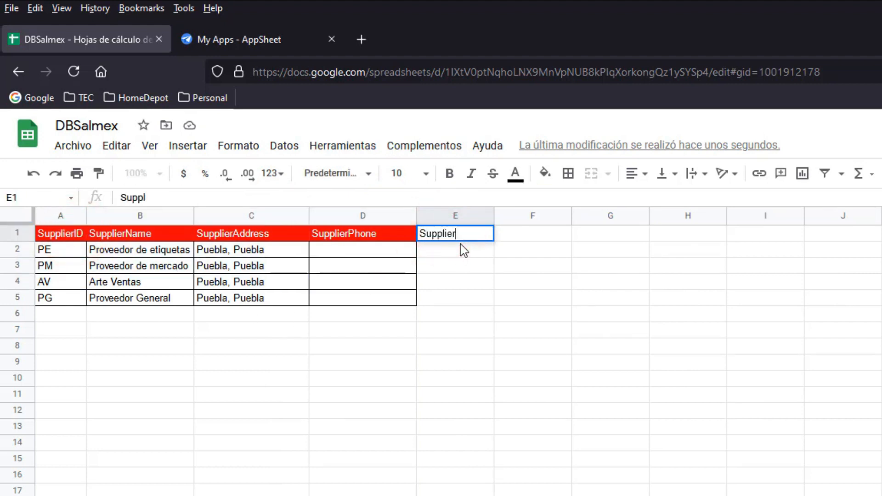
{"action": "type", "text": "Email"}
{"action": "key", "text": "Return"}
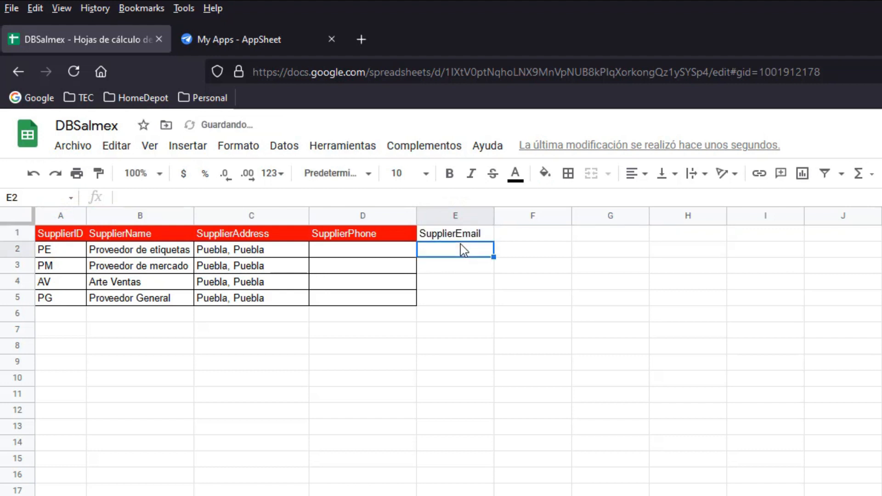
Paint SupplierPhone's red header style onto the SupplierEmail header.
{"action": "left_click", "coordinate": [445, 237]}
{"action": "left_click", "coordinate": [387, 236]}
{"action": "left_click", "coordinate": [98, 174]}
{"action": "left_click", "coordinate": [456, 236]}
Copy D2's cell borders onto E2:E5 and widen column E.
{"action": "left_click", "coordinate": [443, 254]}
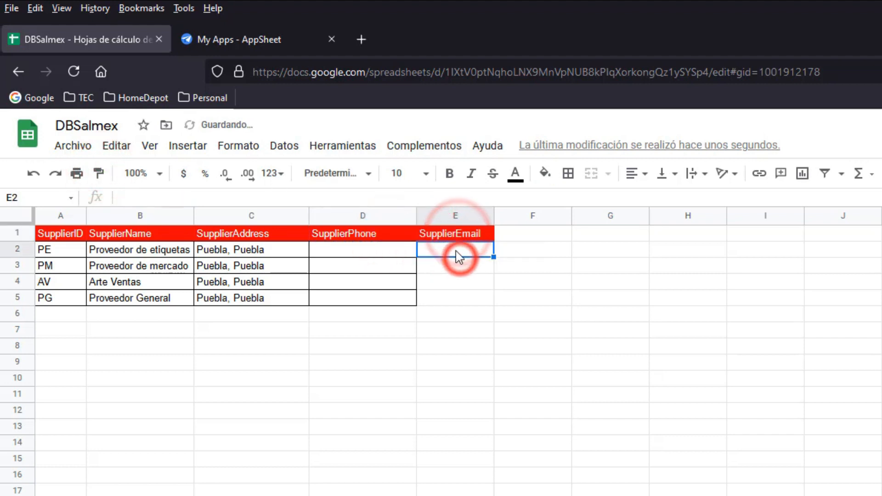
{"action": "left_click", "coordinate": [412, 249]}
{"action": "left_click", "coordinate": [98, 174]}
{"action": "left_click_drag", "start_coordinate": [448, 256], "coordinate": [449, 303]}
{"action": "left_click", "coordinate": [441, 315]}
{"action": "left_click", "coordinate": [412, 270]}
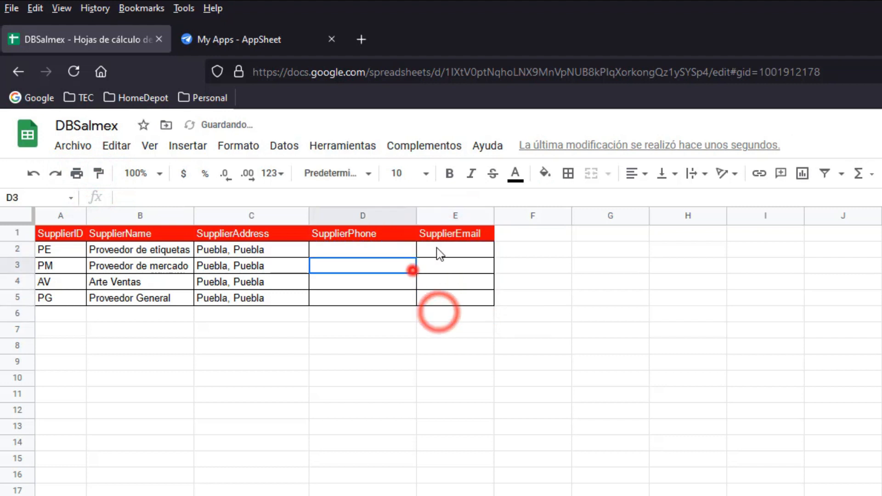
{"action": "left_click_drag", "start_coordinate": [494, 215], "coordinate": [503, 214]}
Select the supplier table and click across the header row to review it.
{"action": "left_click", "coordinate": [488, 283]}
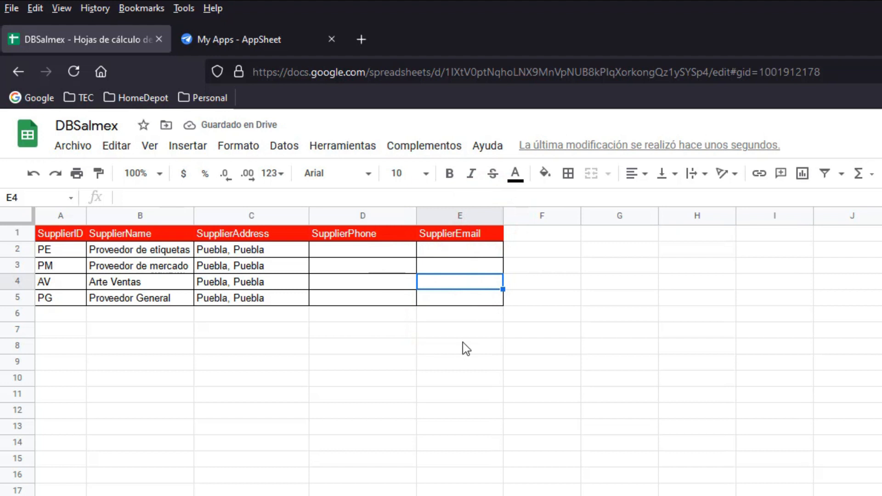
{"action": "left_click_drag", "start_coordinate": [79, 236], "coordinate": [460, 283]}
{"action": "left_click", "coordinate": [567, 278]}
{"action": "left_click", "coordinate": [535, 235]}
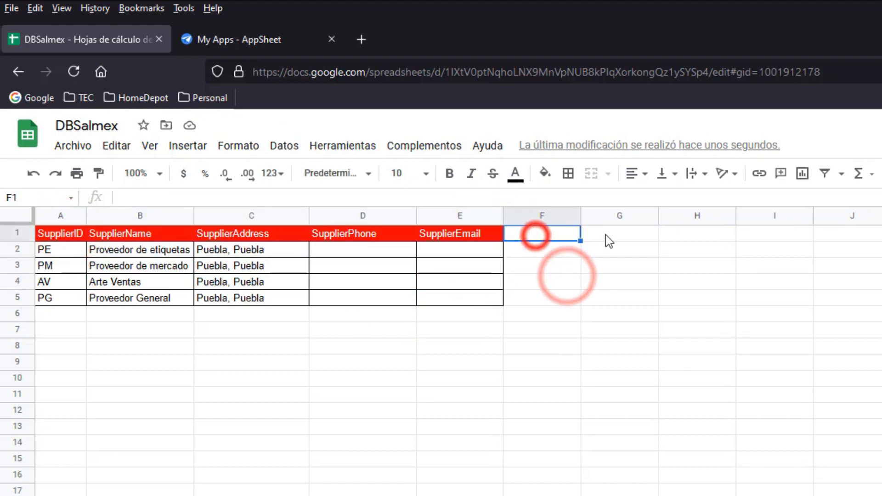
{"action": "left_click", "coordinate": [606, 234]}
{"action": "left_click", "coordinate": [689, 233]}
{"action": "left_click", "coordinate": [727, 233]}
{"action": "left_click", "coordinate": [788, 232]}
{"action": "left_click", "coordinate": [671, 233]}
{"action": "left_click", "coordinate": [573, 236]}
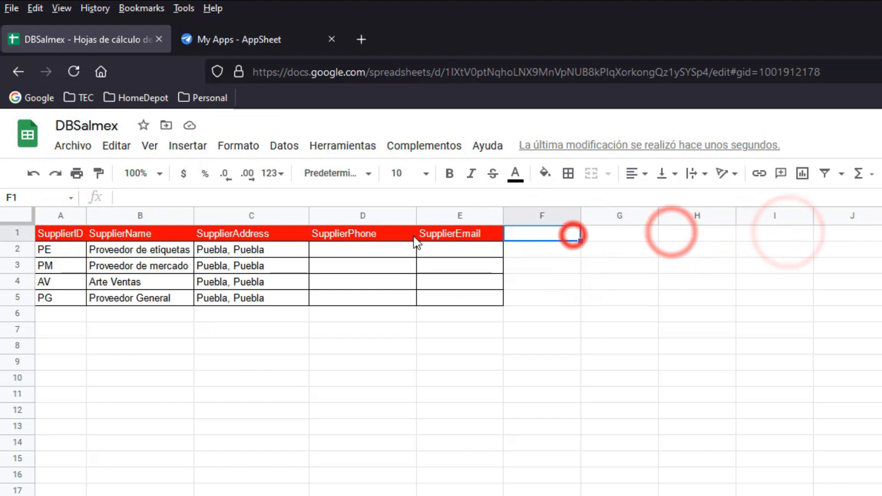
Inspect the addresses in column C, leaving C2 unchanged.
{"action": "left_click", "coordinate": [408, 236]}
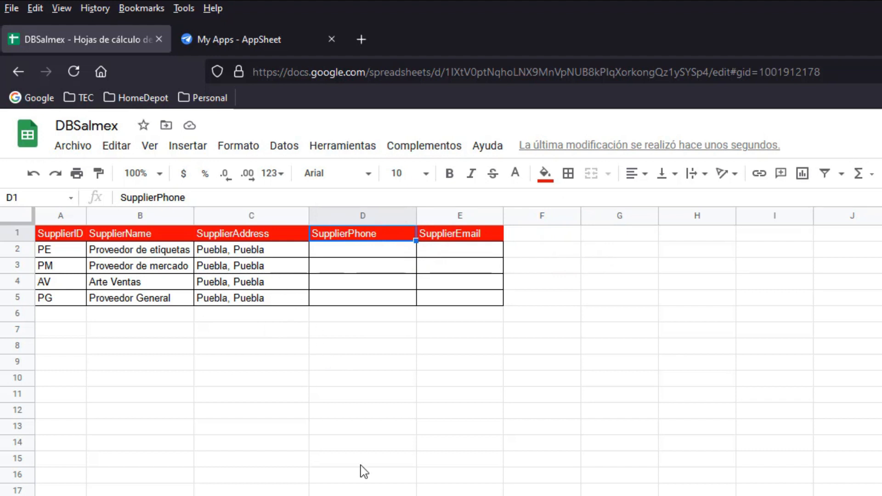
{"action": "left_click", "coordinate": [252, 282]}
{"action": "left_click", "coordinate": [236, 251]}
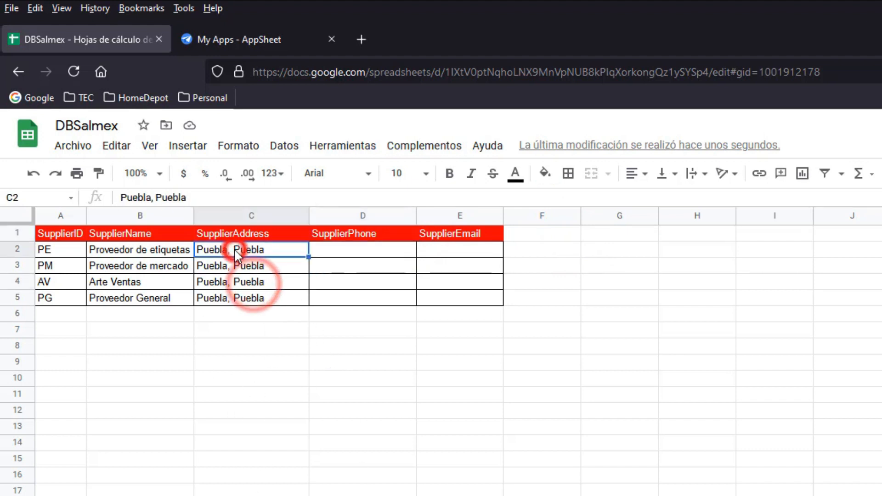
{"action": "left_click", "coordinate": [232, 255]}
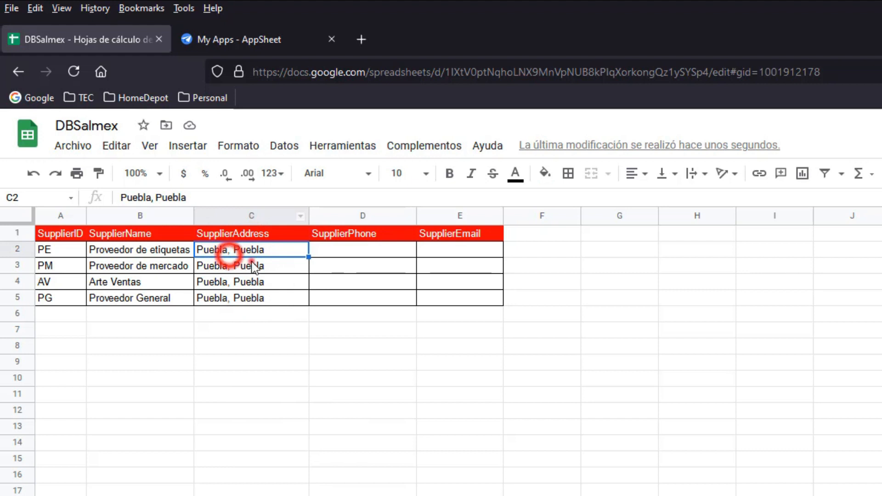
{"action": "left_click", "coordinate": [243, 266]}
{"action": "left_click", "coordinate": [248, 284]}
{"action": "left_click", "coordinate": [266, 250]}
{"action": "double_click", "coordinate": [291, 250]}
{"action": "triple_click", "coordinate": [286, 251]}
{"action": "left_click", "coordinate": [225, 267]}
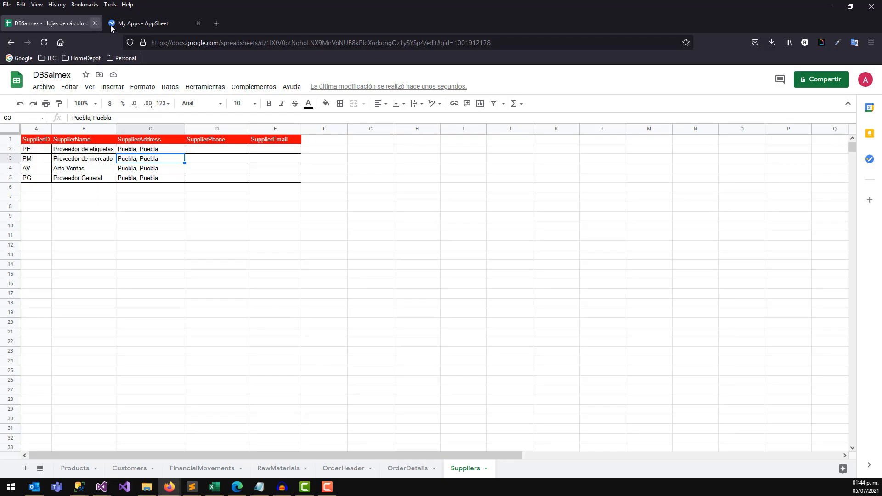
Open the SALMEX App editor from My Apps and start adding a new table.
{"action": "left_click", "coordinate": [209, 43]}
{"action": "left_click", "coordinate": [239, 378]}
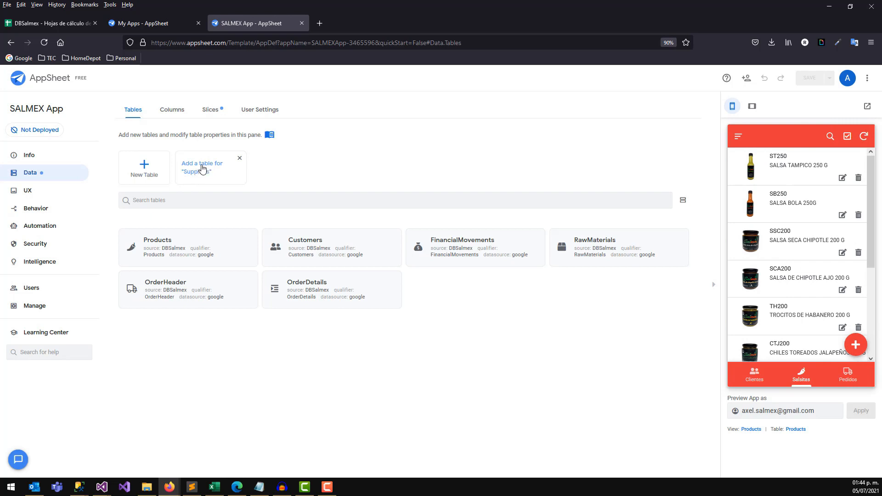
{"action": "left_click", "coordinate": [143, 174]}
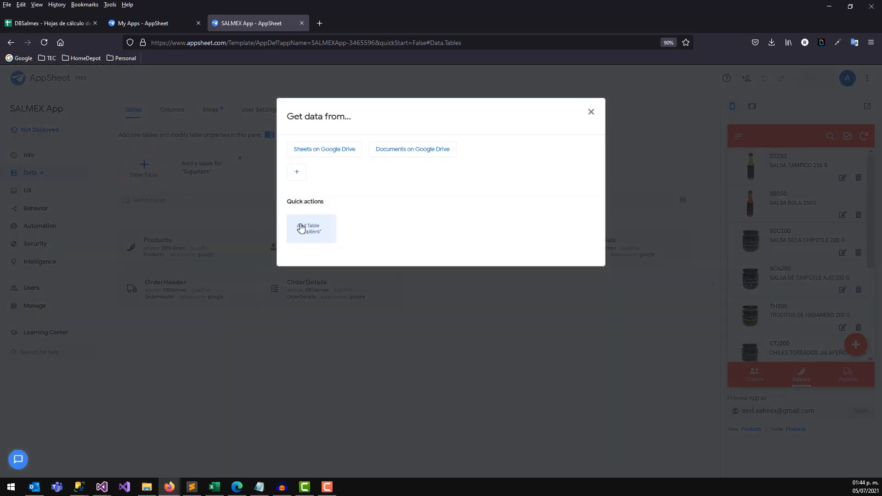
Add the suggested Suppliers table from DBSalmex with default permissions.
{"action": "left_click", "coordinate": [301, 228]}
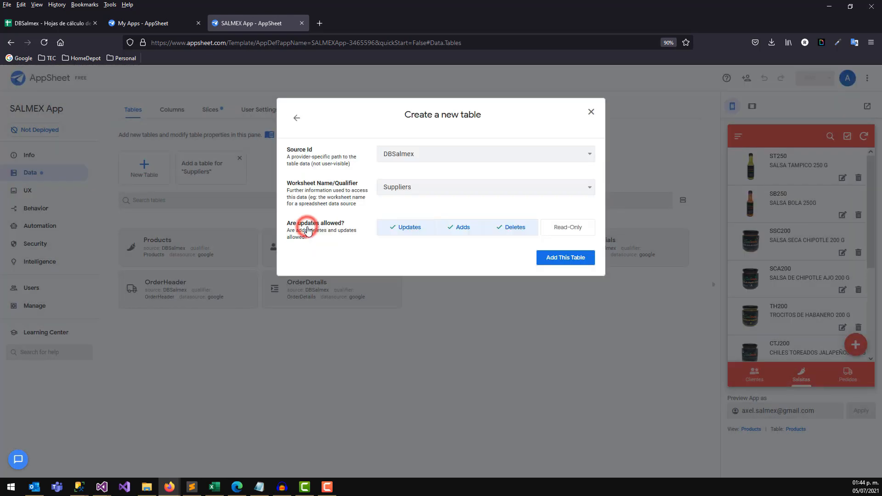
{"action": "left_click", "coordinate": [570, 260]}
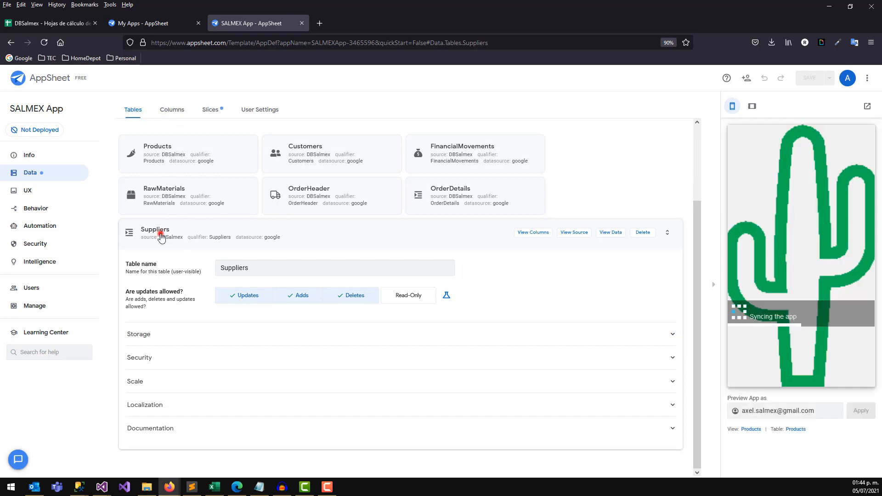
Set the Suppliers table's SupplierEmail column type to Email and save the app.
{"action": "left_click", "coordinate": [172, 110]}
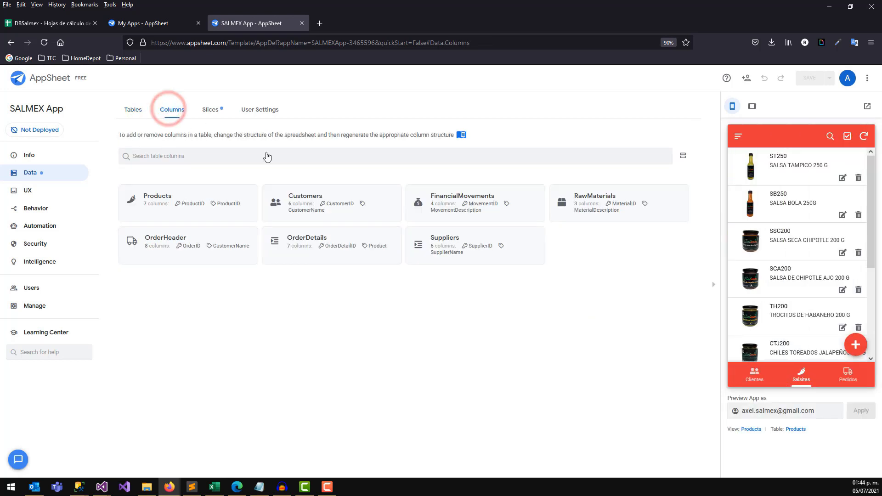
{"action": "left_click", "coordinate": [480, 246]}
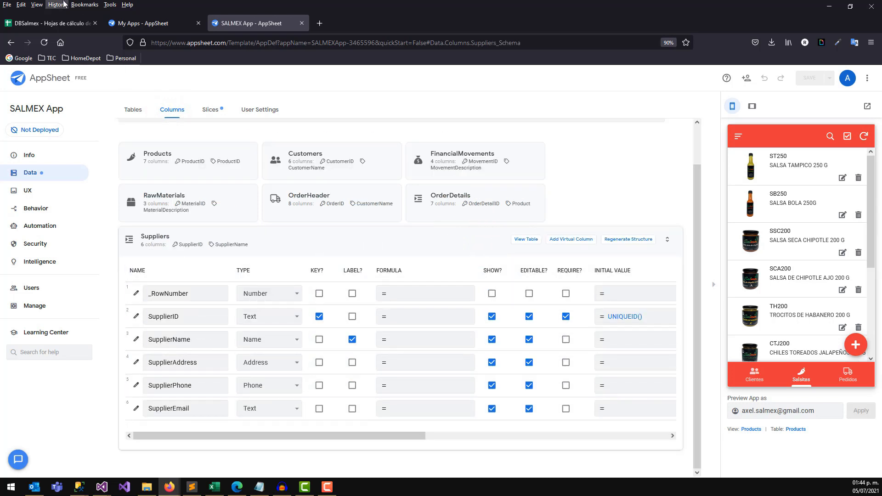
{"action": "left_click", "coordinate": [74, 23]}
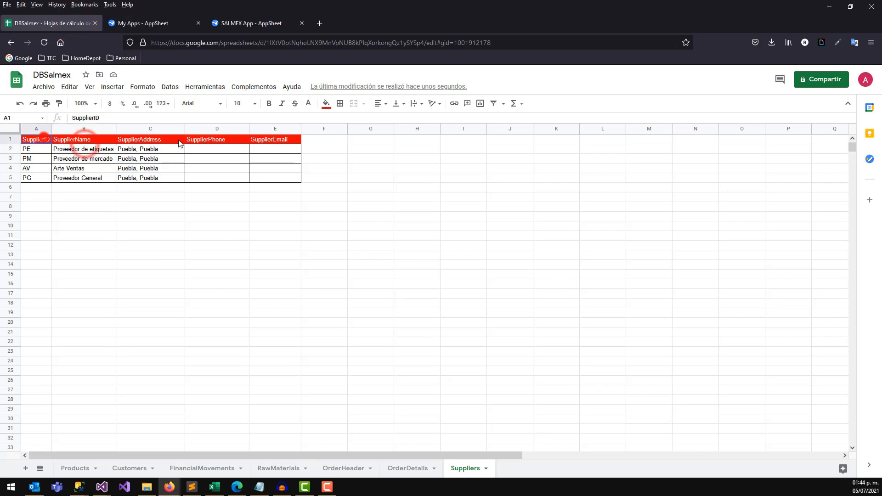
{"action": "left_click", "coordinate": [255, 24]}
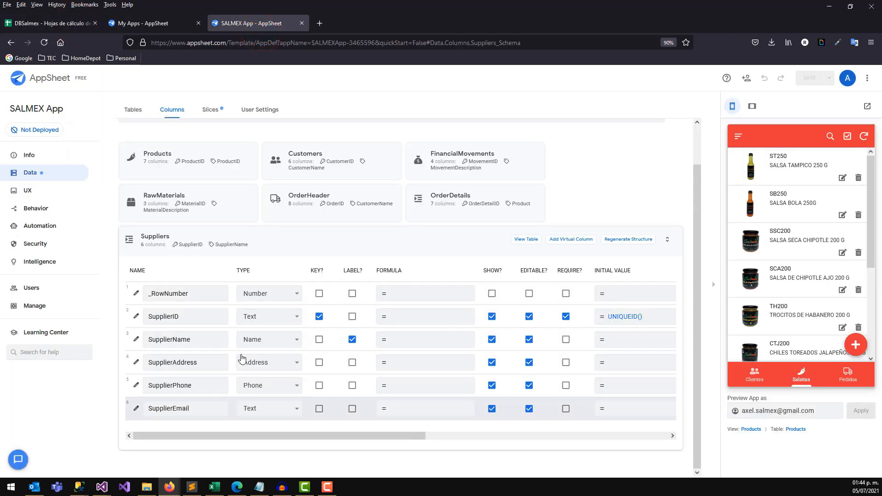
{"action": "left_click", "coordinate": [270, 411]}
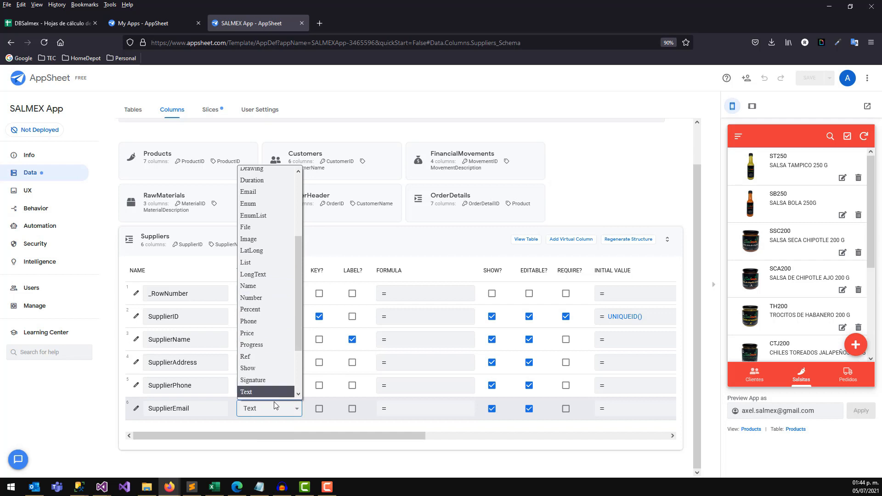
{"action": "left_click", "coordinate": [250, 193]}
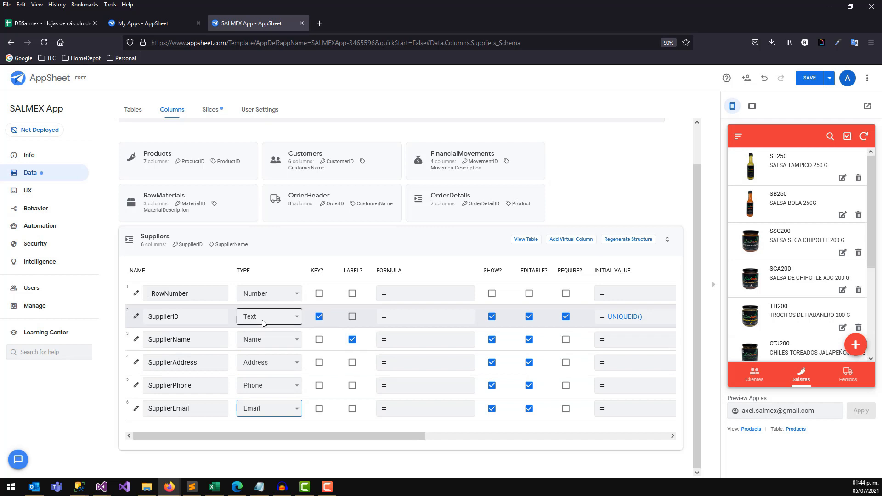
{"action": "left_click", "coordinate": [808, 79]}
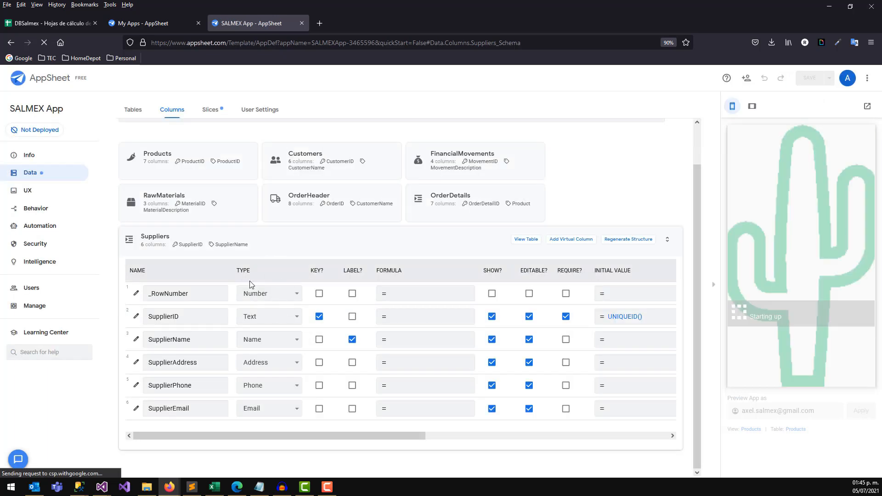
Point the new view's data source at the Suppliers table.
{"action": "left_click", "coordinate": [31, 193]}
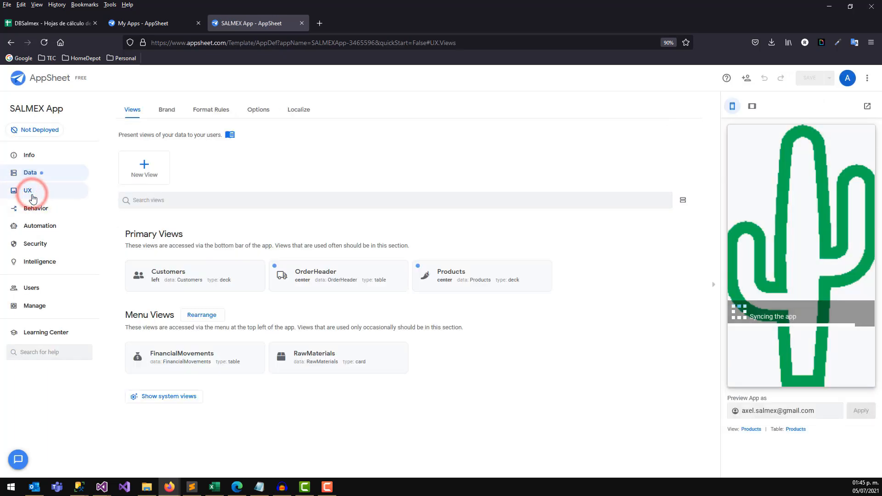
{"action": "left_click", "coordinate": [153, 178]}
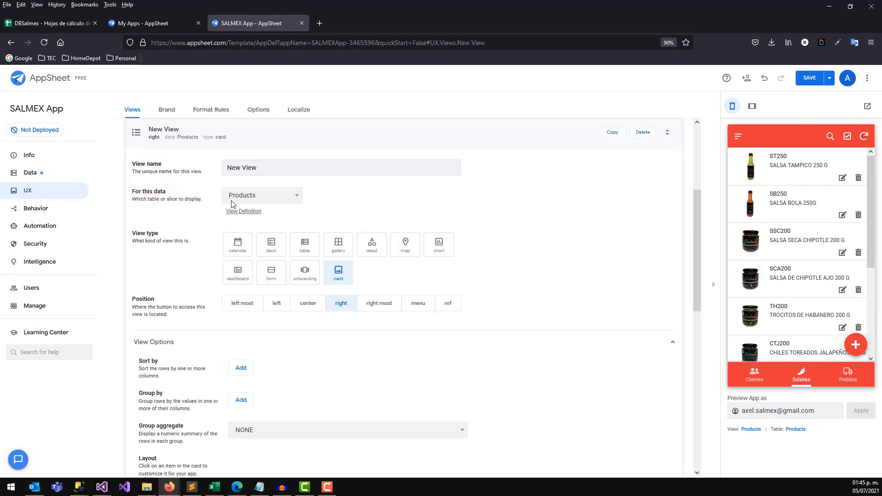
{"action": "left_click", "coordinate": [240, 196]}
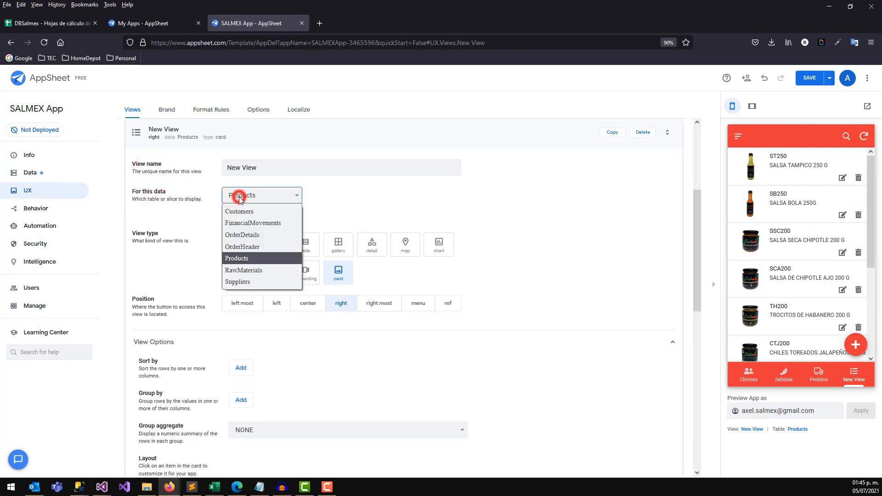
{"action": "left_click", "coordinate": [238, 276]}
Rename the view to 'Suppliers', save, and set its view type to table.
{"action": "left_click", "coordinate": [292, 167]}
{"action": "triple_click", "coordinate": [266, 167]}
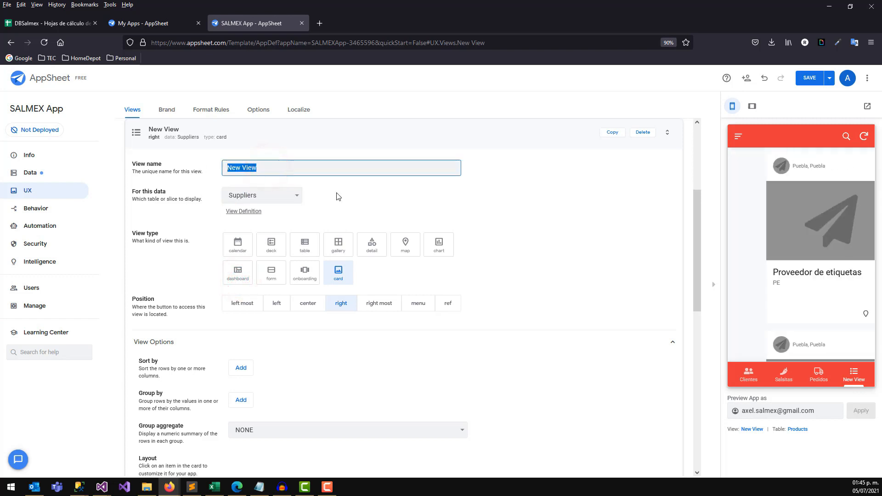
{"action": "type", "text": "Suppliers"}
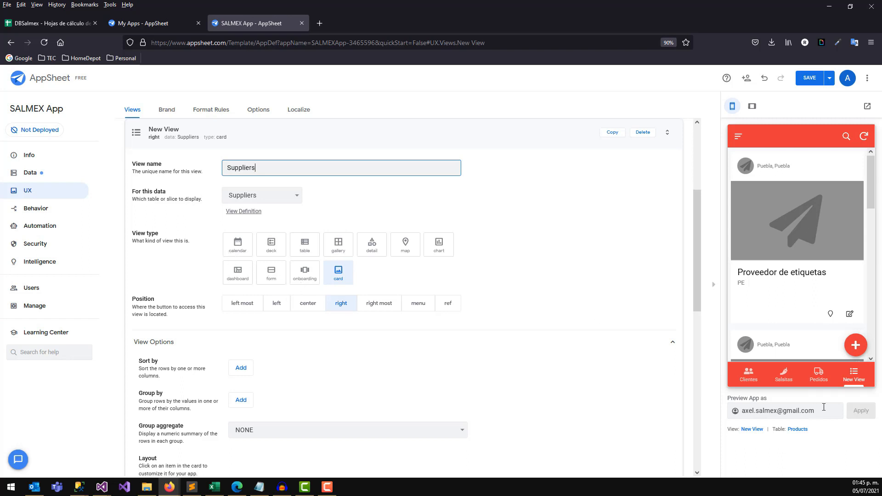
{"action": "left_click", "coordinate": [569, 298]}
{"action": "left_click", "coordinate": [809, 77]}
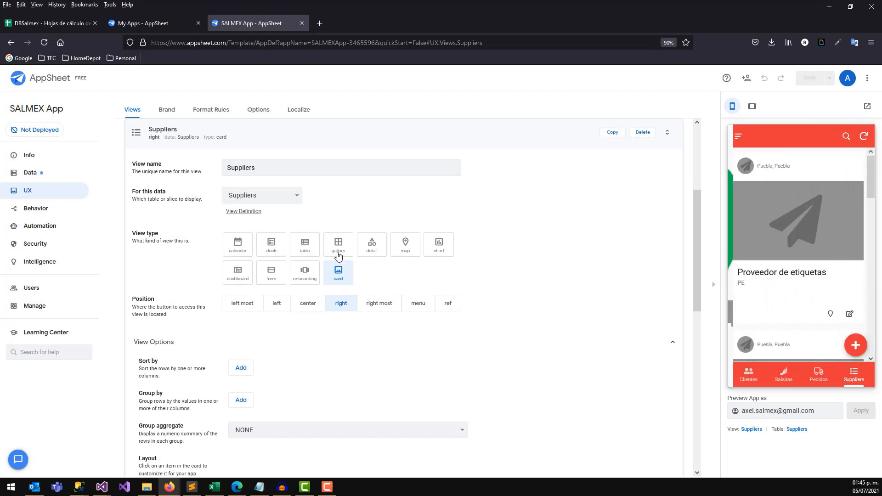
{"action": "left_click", "coordinate": [306, 249]}
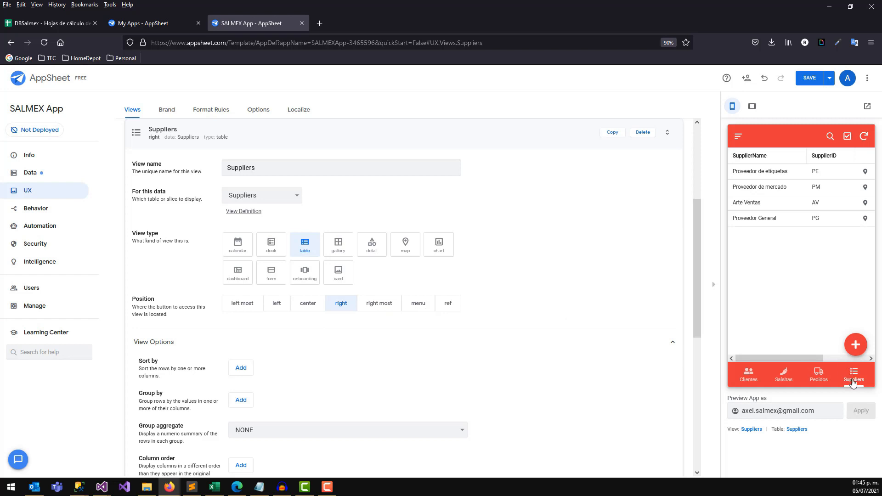
{"action": "left_click_drag", "start_coordinate": [695, 244], "coordinate": [697, 330]}
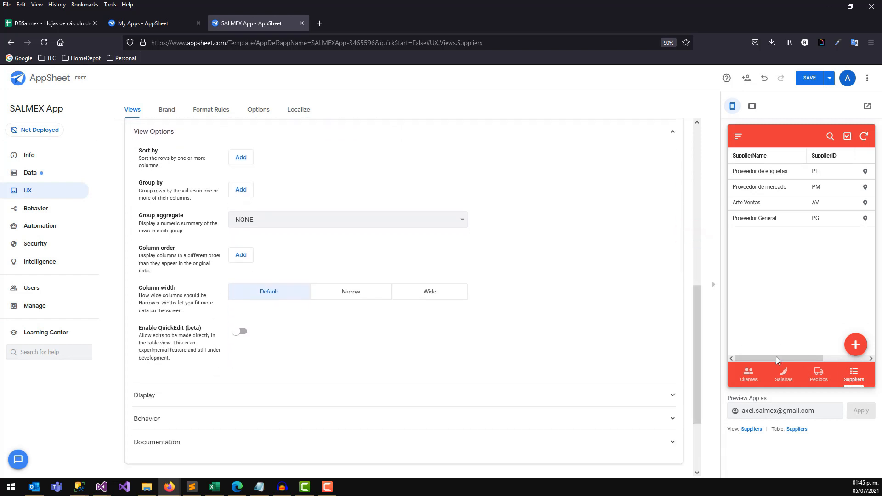
Give the view display name 'Proveedores' and the people icon found by searching 'peo', then save.
{"action": "left_click", "coordinate": [155, 397]}
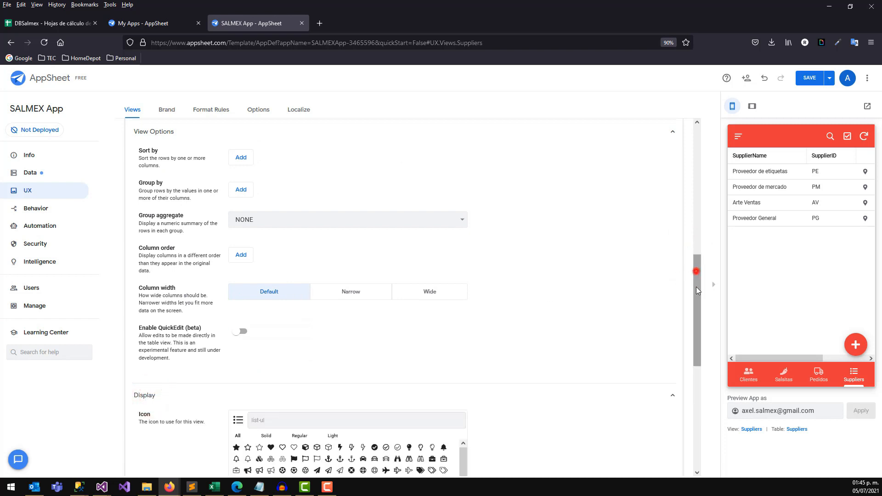
{"action": "left_click_drag", "start_coordinate": [696, 289], "coordinate": [695, 321]}
{"action": "left_click", "coordinate": [257, 372]}
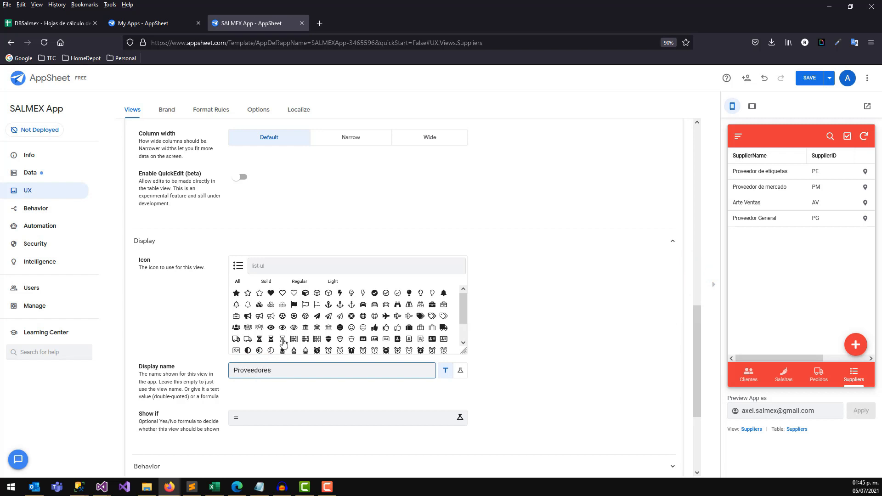
{"action": "left_click", "coordinate": [325, 270]}
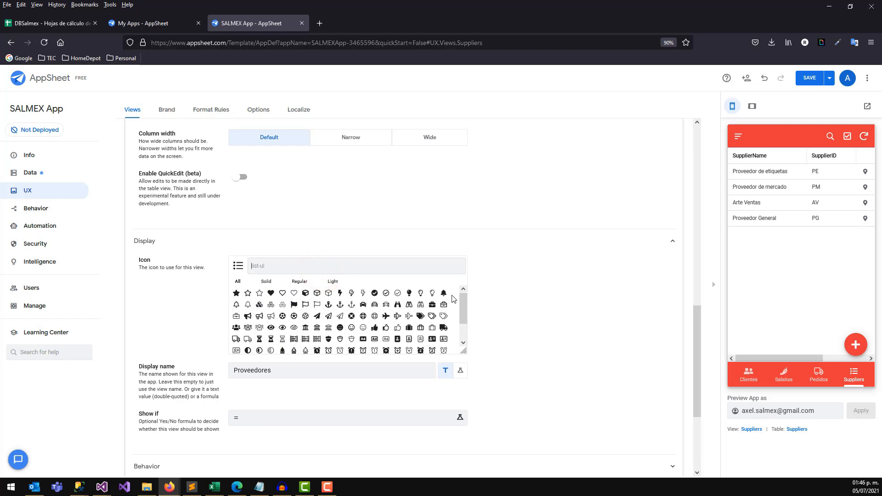
{"action": "type", "text": "peol"}
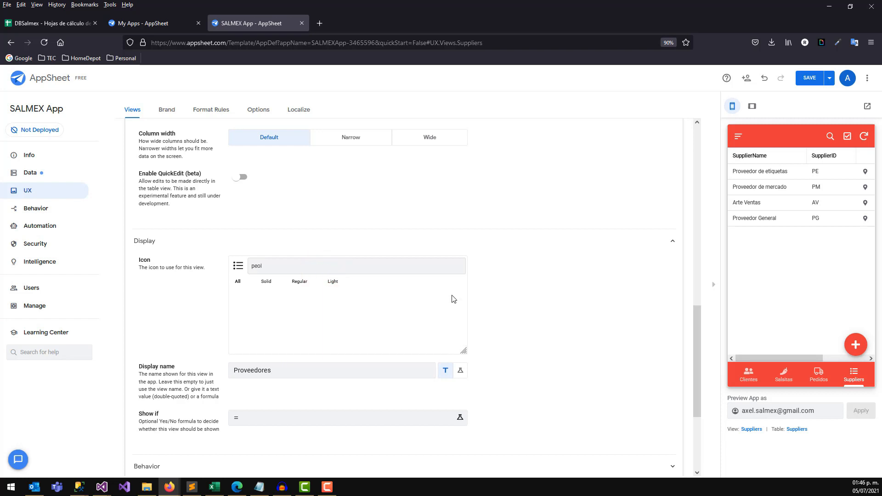
{"action": "key", "text": "BackSpace"}
{"action": "left_click", "coordinate": [271, 294]}
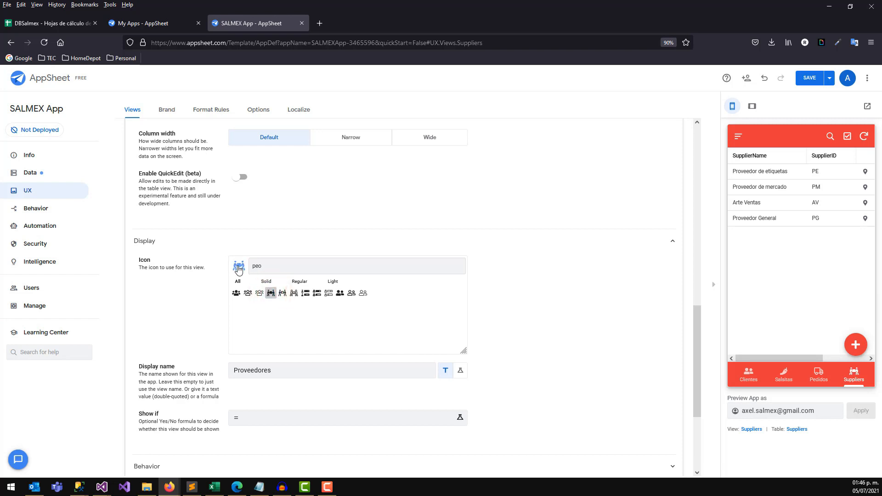
{"action": "left_click", "coordinate": [810, 78]}
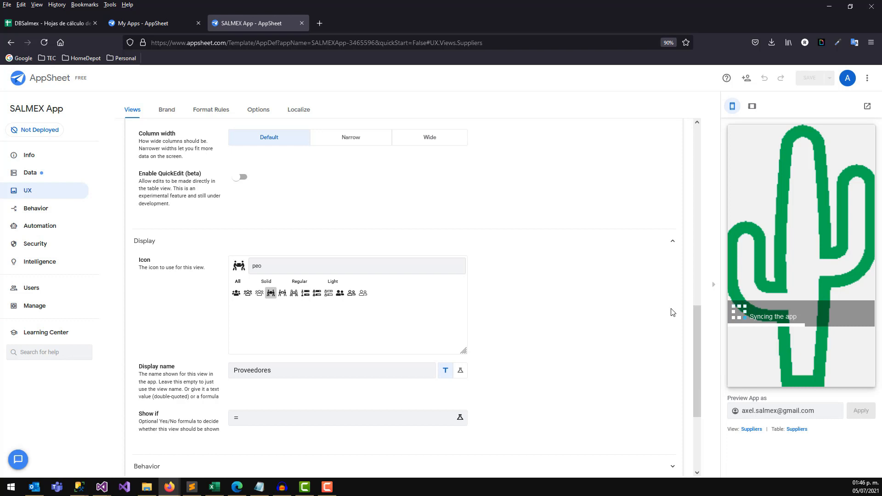
{"action": "left_click_drag", "start_coordinate": [693, 326], "coordinate": [694, 172]}
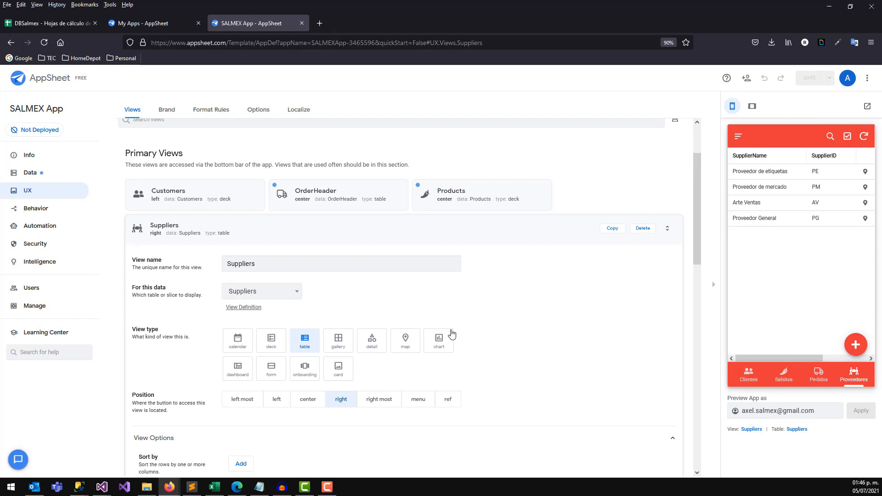
Set the Proveedores view's position to center and save the app.
{"action": "left_click", "coordinate": [445, 402]}
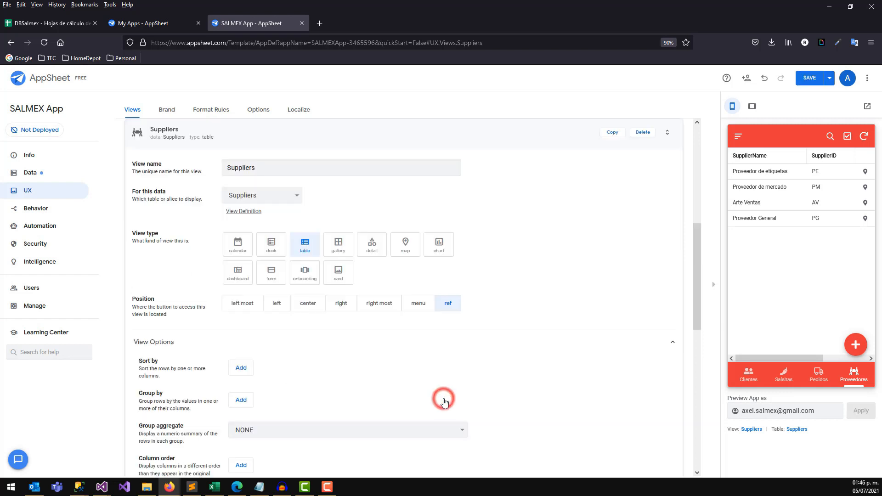
{"action": "left_click", "coordinate": [414, 305]}
{"action": "left_click", "coordinate": [738, 138]}
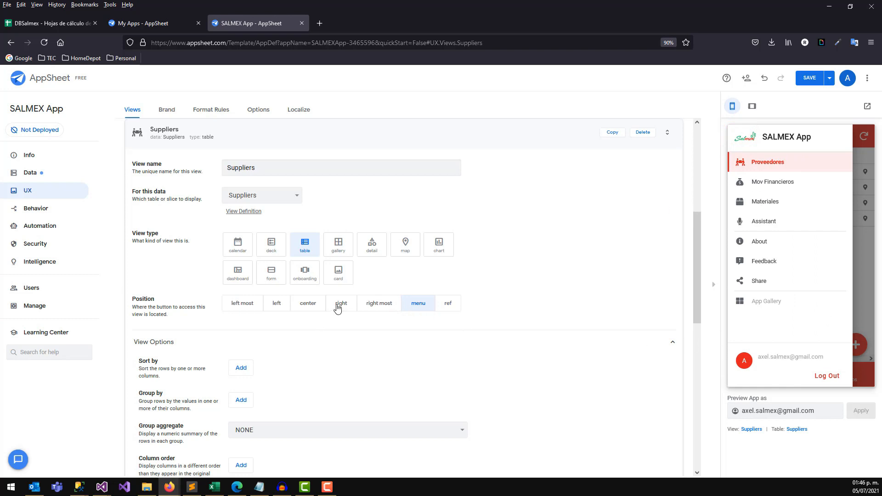
{"action": "left_click", "coordinate": [303, 306]}
{"action": "left_click", "coordinate": [809, 79]}
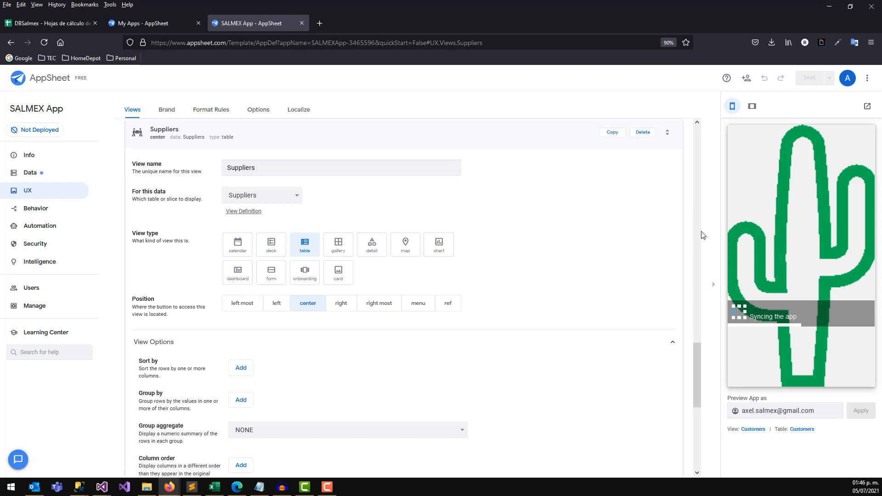
In the preview, give Proveedor de etiquetas a SupplierPhone number, save, and return to the list.
{"action": "left_click", "coordinate": [850, 378]}
{"action": "left_click", "coordinate": [752, 174]}
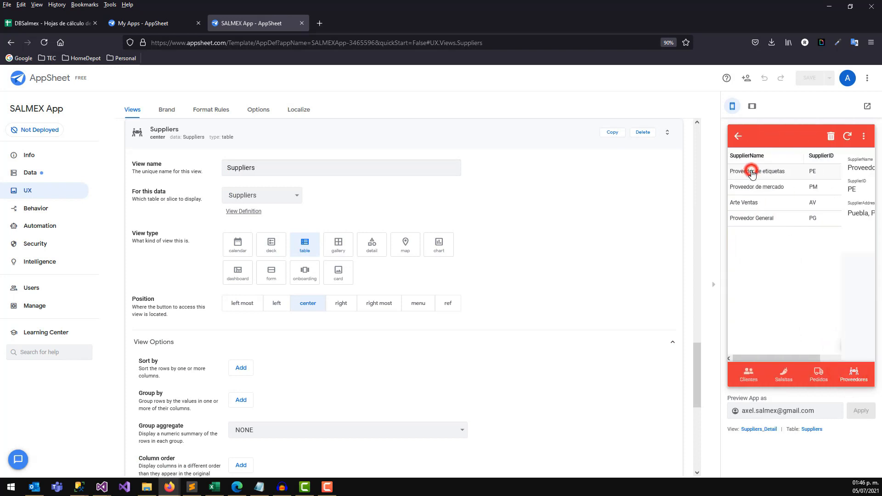
{"action": "left_click", "coordinate": [854, 345]}
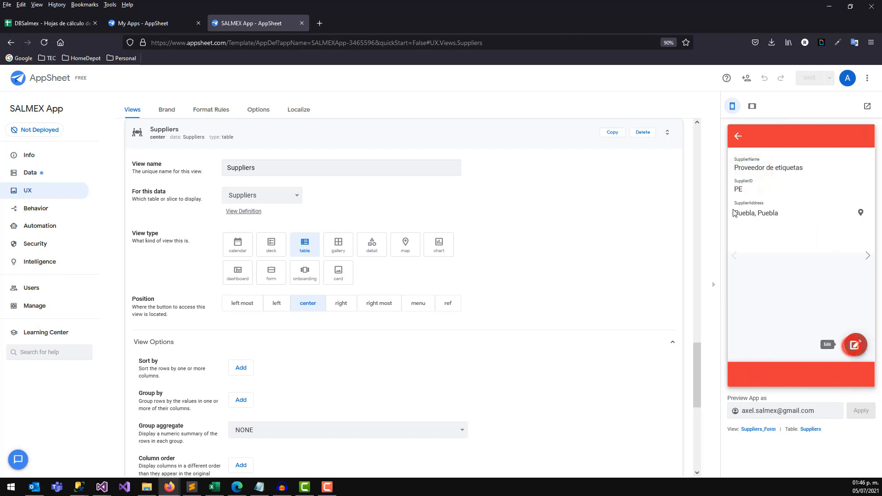
{"action": "left_click", "coordinate": [813, 229]}
{"action": "left_click", "coordinate": [789, 276]}
{"action": "left_click", "coordinate": [777, 322]}
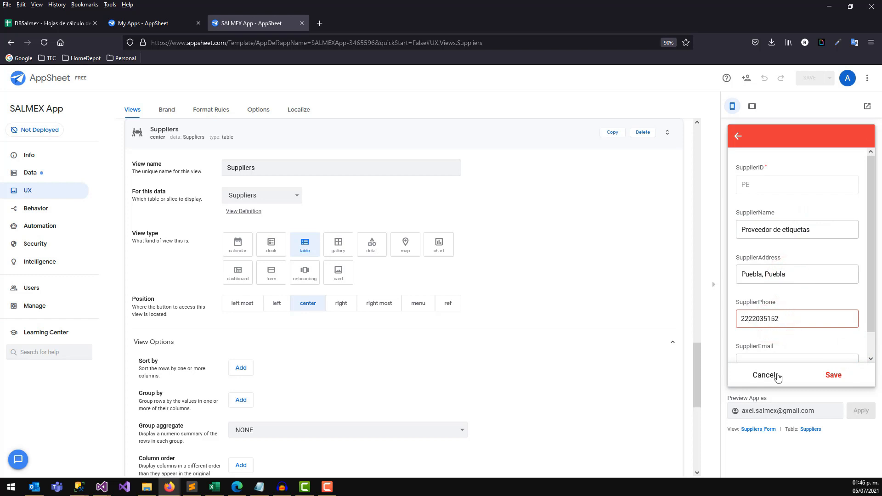
{"action": "left_click", "coordinate": [833, 375]}
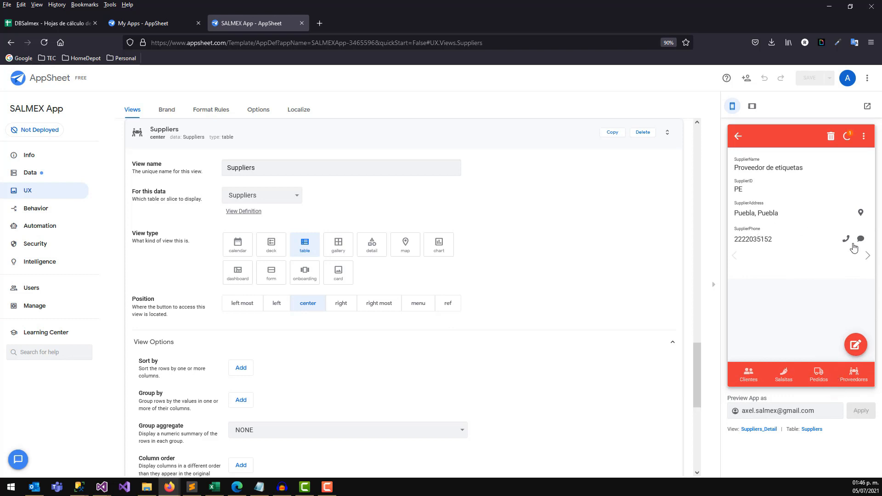
{"action": "left_click", "coordinate": [737, 135]}
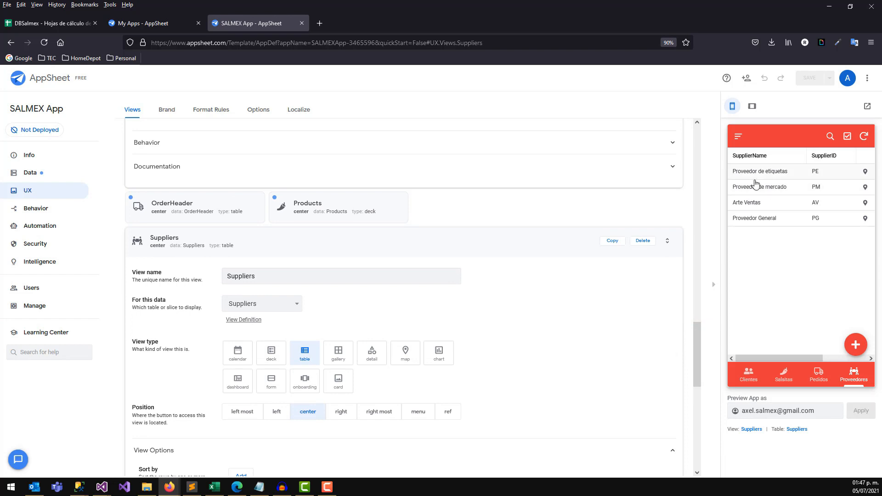
Build the Suppliers view column order as SupplierID, SupplierName, SupplierPhone.
{"action": "left_click_drag", "start_coordinate": [692, 329], "coordinate": [695, 377]}
{"action": "left_click", "coordinate": [657, 324]}
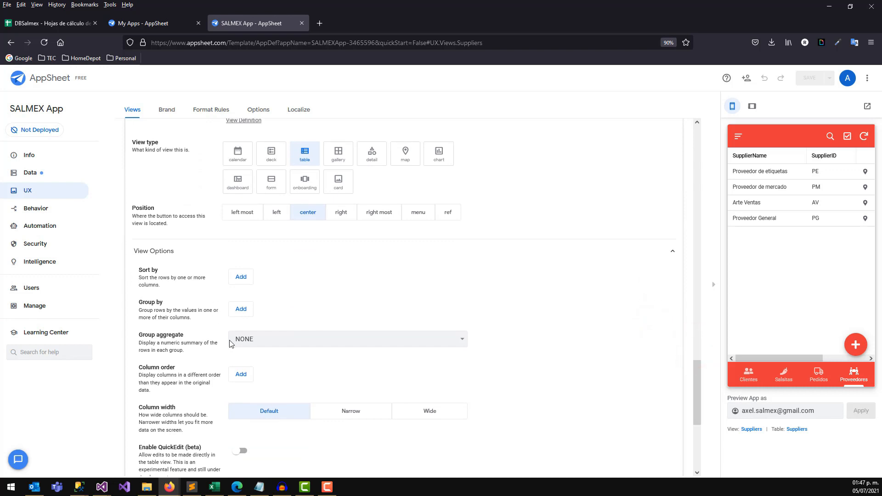
{"action": "left_click", "coordinate": [241, 374]}
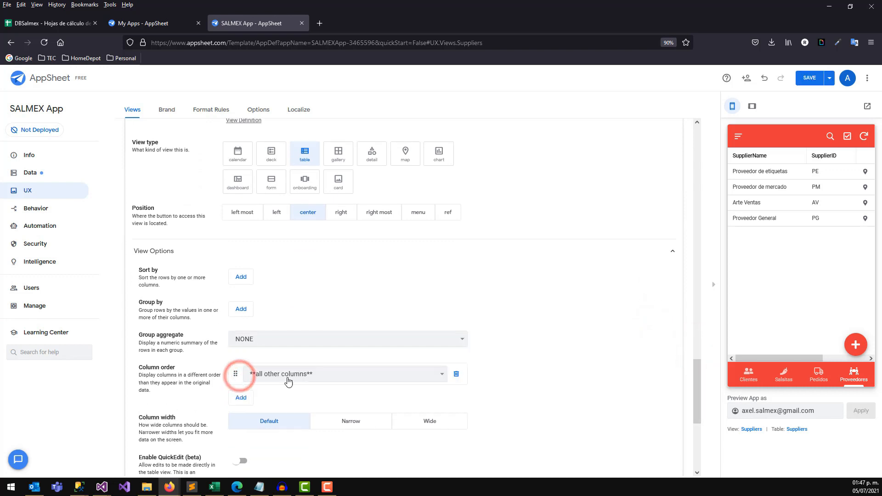
{"action": "left_click", "coordinate": [288, 376]}
{"action": "left_click", "coordinate": [285, 411]}
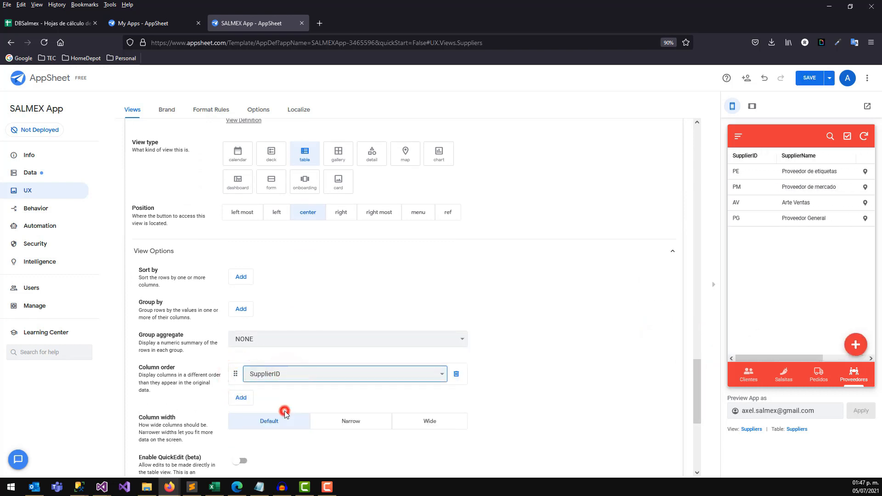
{"action": "left_click", "coordinate": [241, 399]}
{"action": "left_click", "coordinate": [309, 396]}
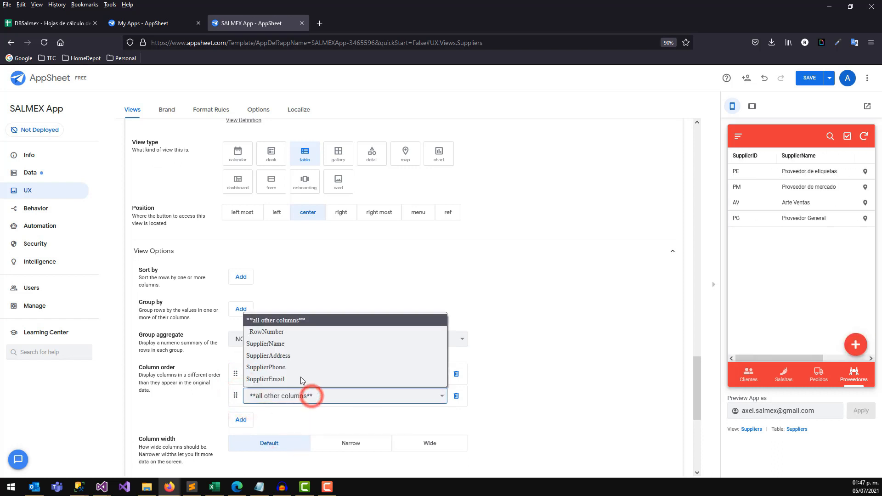
{"action": "left_click", "coordinate": [287, 349]}
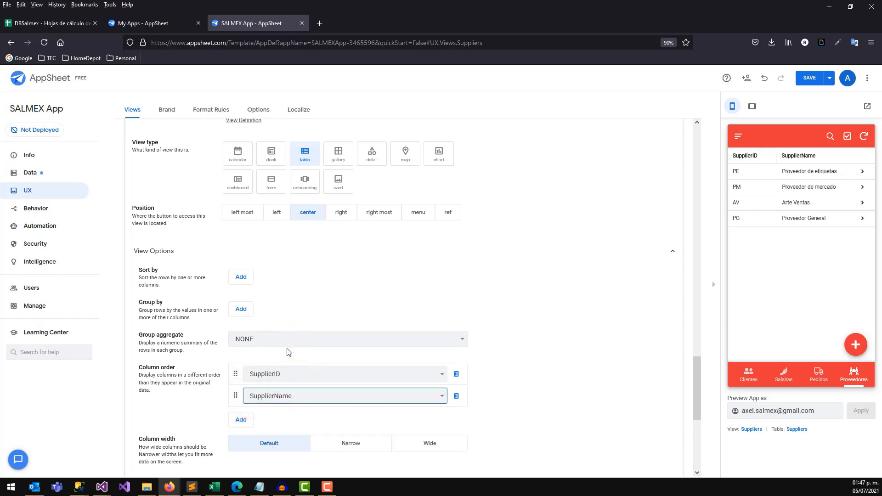
{"action": "left_click", "coordinate": [236, 421]}
{"action": "left_click", "coordinate": [281, 419]}
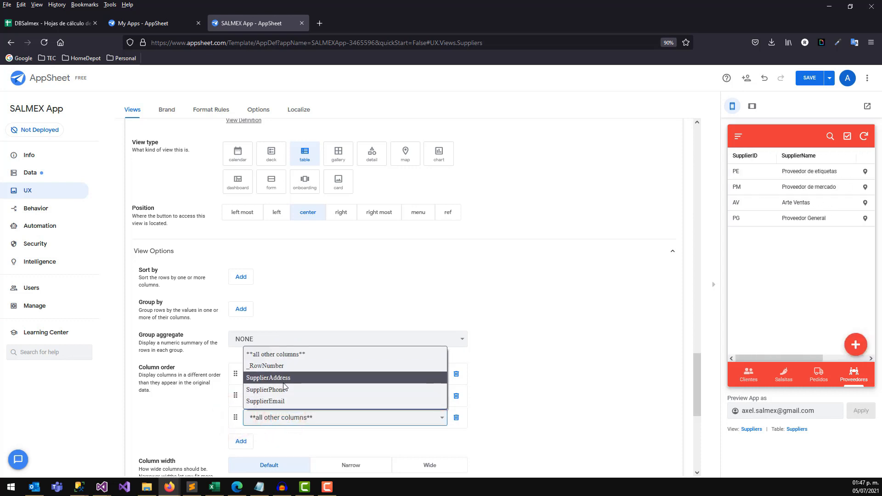
{"action": "left_click", "coordinate": [282, 389]}
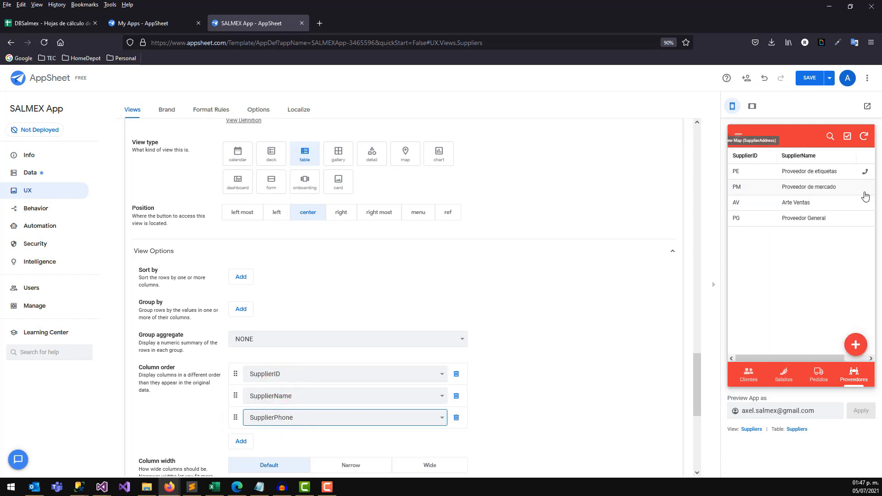
Add SupplierAddress as the next column-order entry after SupplierPhone.
{"action": "left_click", "coordinate": [245, 442]}
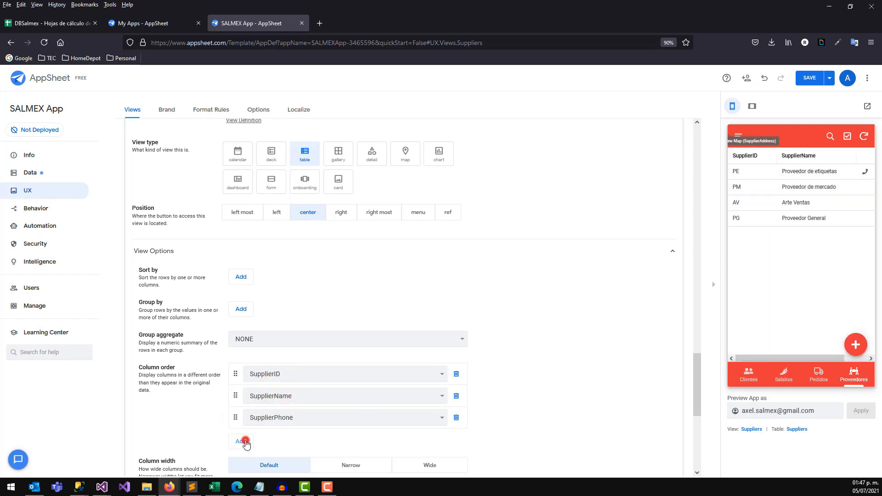
{"action": "left_click", "coordinate": [288, 439]}
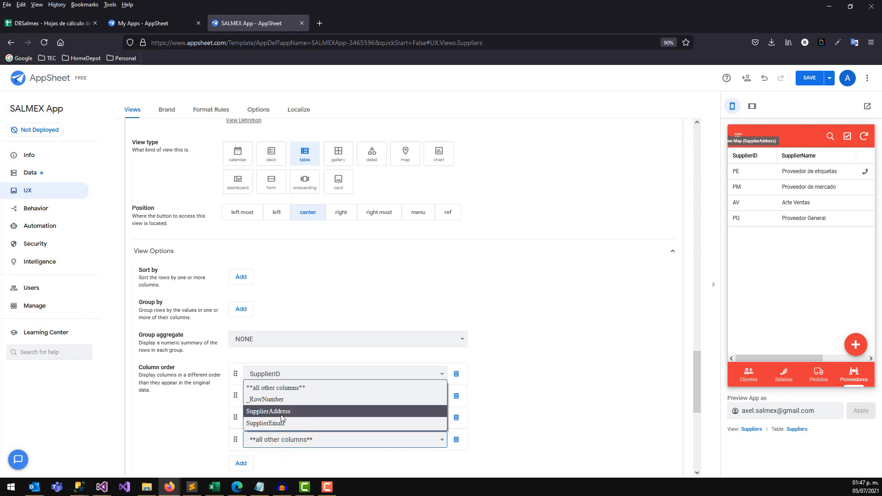
{"action": "left_click", "coordinate": [281, 422]}
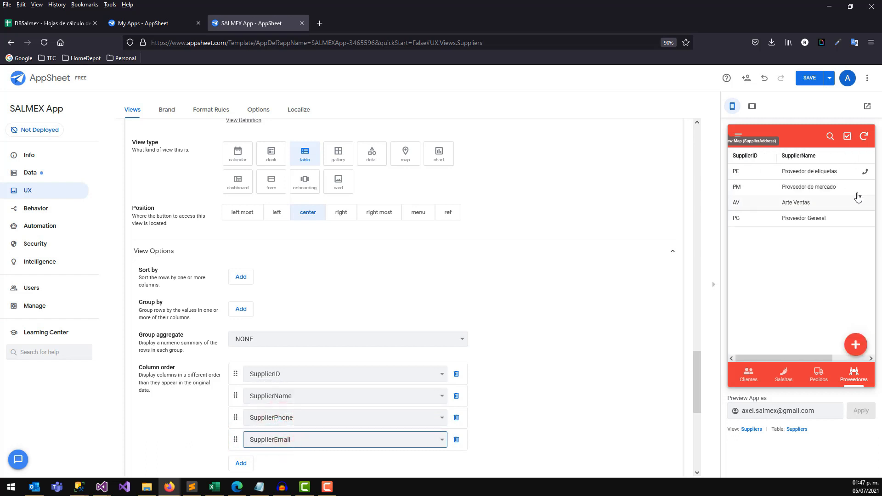
{"action": "left_click", "coordinate": [311, 439]}
{"action": "left_click", "coordinate": [292, 413]}
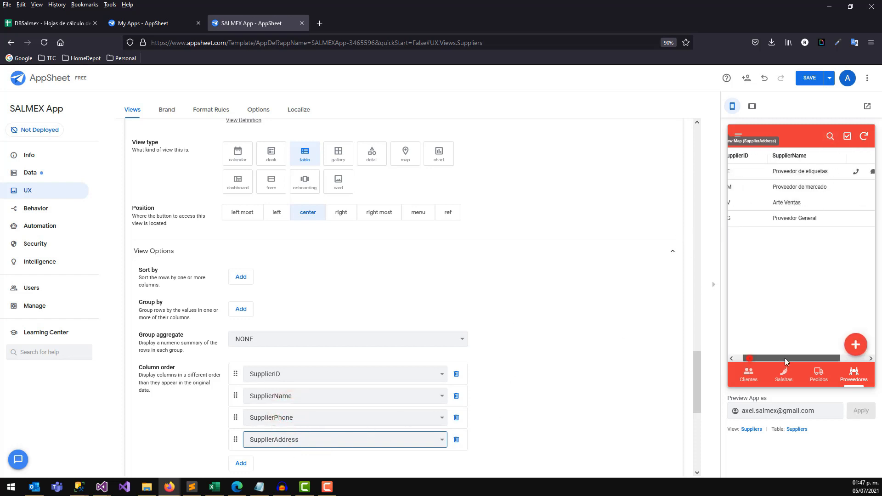
Start a new supplier in the preview to get a blank add form.
{"action": "left_click_drag", "start_coordinate": [736, 372], "coordinate": [700, 370]}
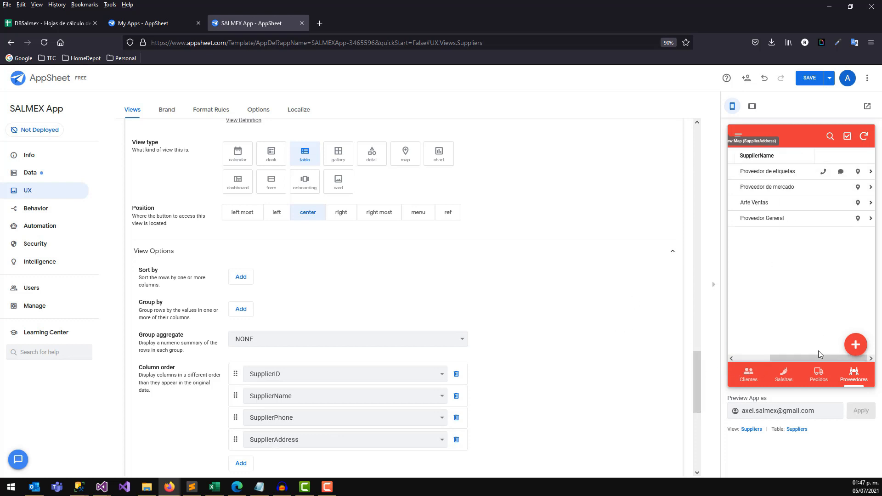
{"action": "mouse_move", "coordinate": [811, 358]}
{"action": "left_mouse_down"}
{"action": "mouse_move", "coordinate": [783, 360]}
{"action": "mouse_move", "coordinate": [811, 358]}
{"action": "left_mouse_up"}
{"action": "left_click_drag", "start_coordinate": [695, 371], "coordinate": [700, 412]}
{"action": "left_click_drag", "start_coordinate": [698, 317], "coordinate": [699, 207]}
{"action": "left_click", "coordinate": [856, 345]}
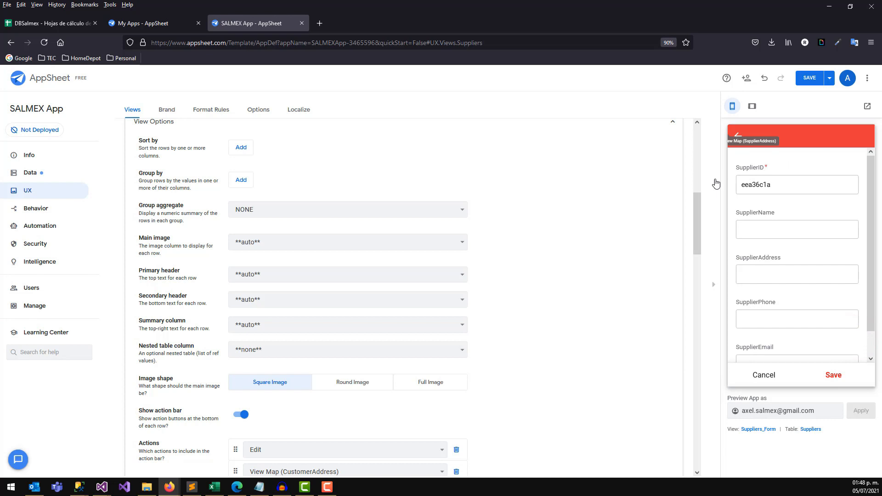
Enter supplier ID PP, name Proveedor de prueba, address Mexico, and a phone number, then save.
{"action": "left_click", "coordinate": [772, 183]}
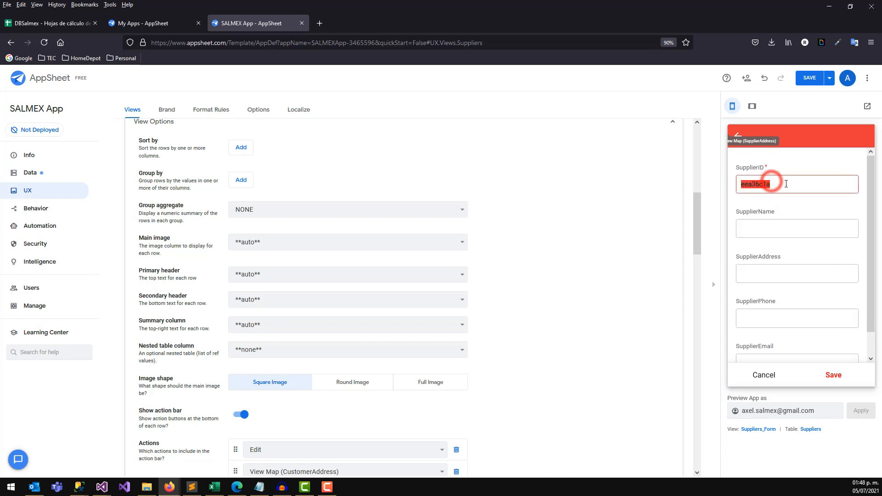
{"action": "key", "text": "ctrl+a"}
{"action": "type", "text": "P"}
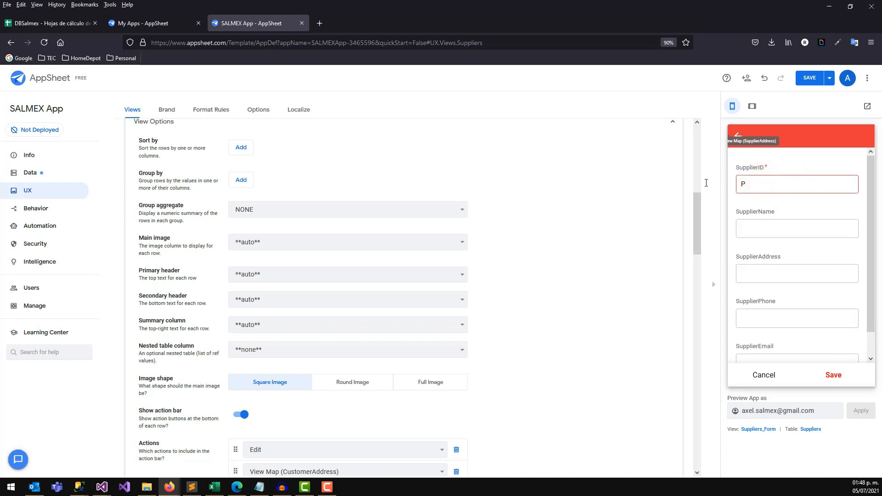
{"action": "left_click", "coordinate": [757, 227]}
{"action": "type", "text": "P"}
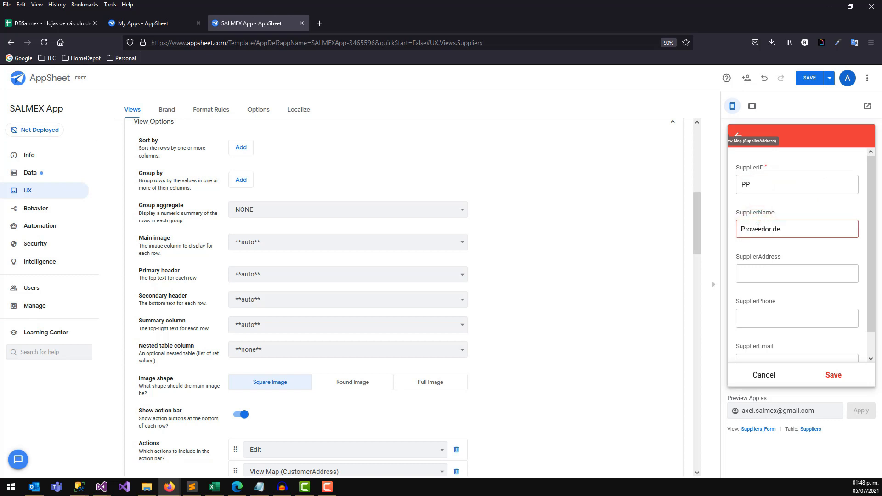
{"action": "left_click", "coordinate": [767, 267]}
{"action": "type", "text": "Mexico"}
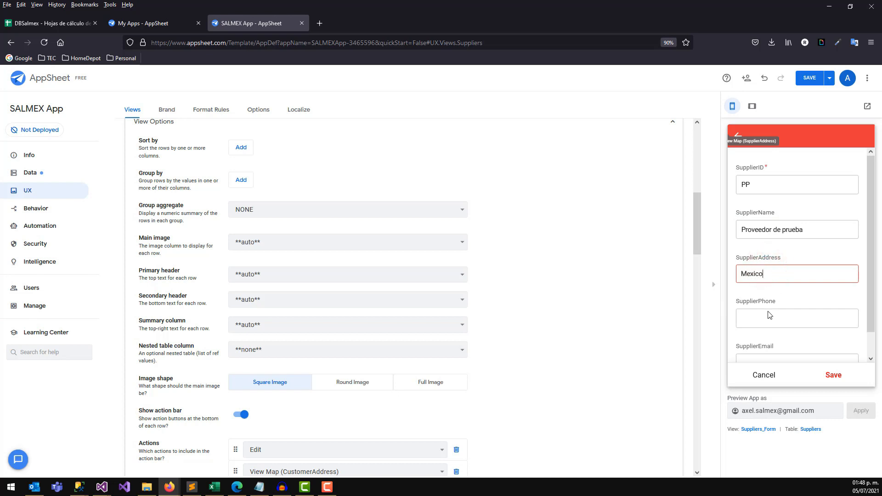
{"action": "left_click", "coordinate": [769, 317]}
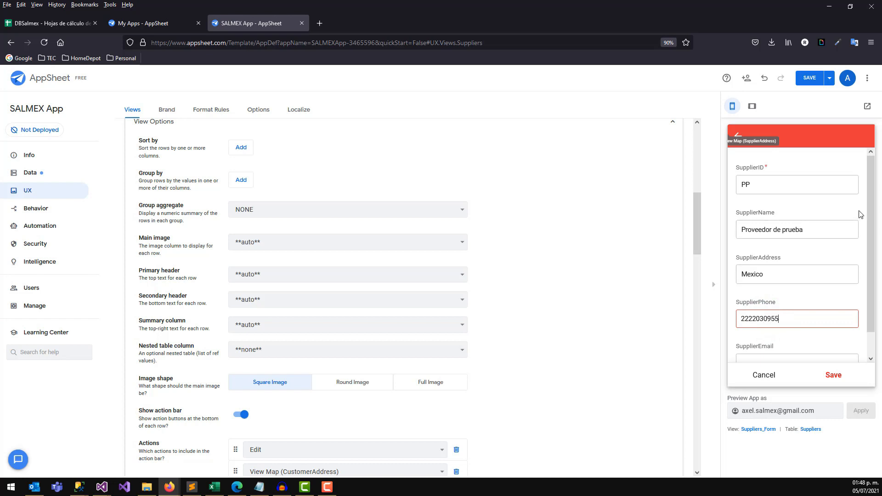
{"action": "left_click_drag", "start_coordinate": [871, 213], "coordinate": [877, 281]}
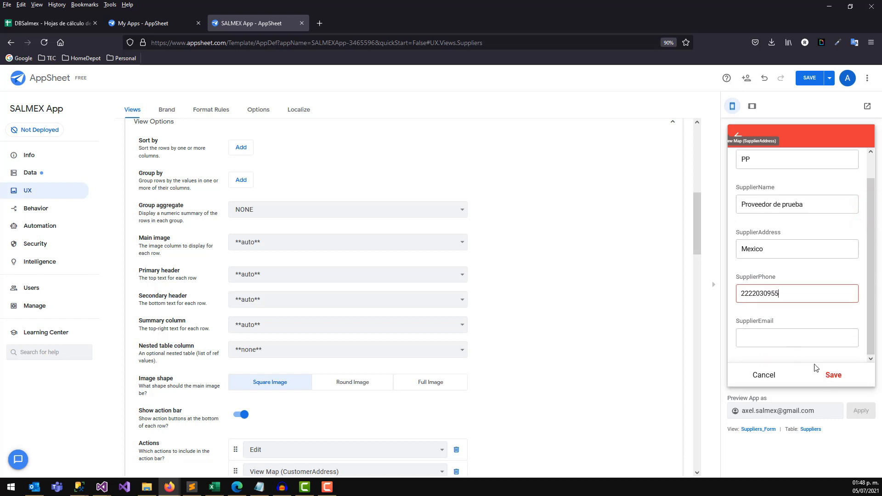
{"action": "left_click", "coordinate": [832, 375]}
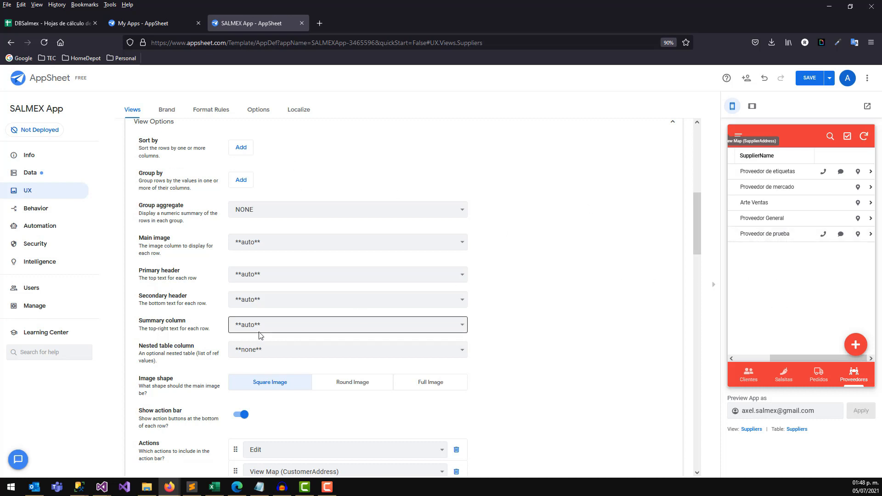
Mark SupplierAddress as required in the Suppliers table's column settings.
{"action": "left_click", "coordinate": [31, 174]}
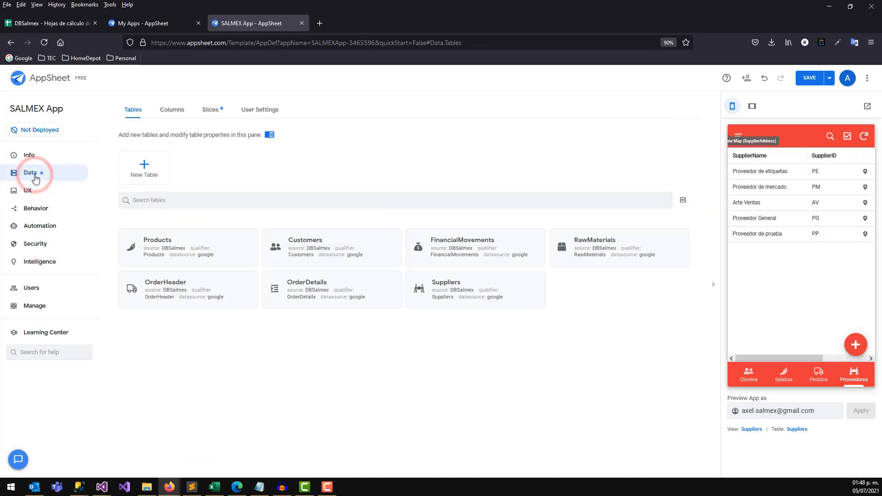
{"action": "left_click", "coordinate": [456, 281]}
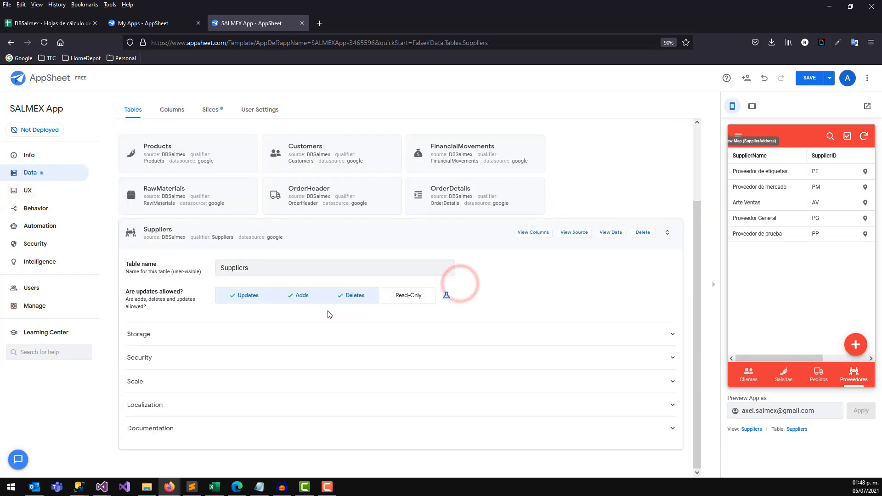
{"action": "left_click", "coordinate": [180, 112]}
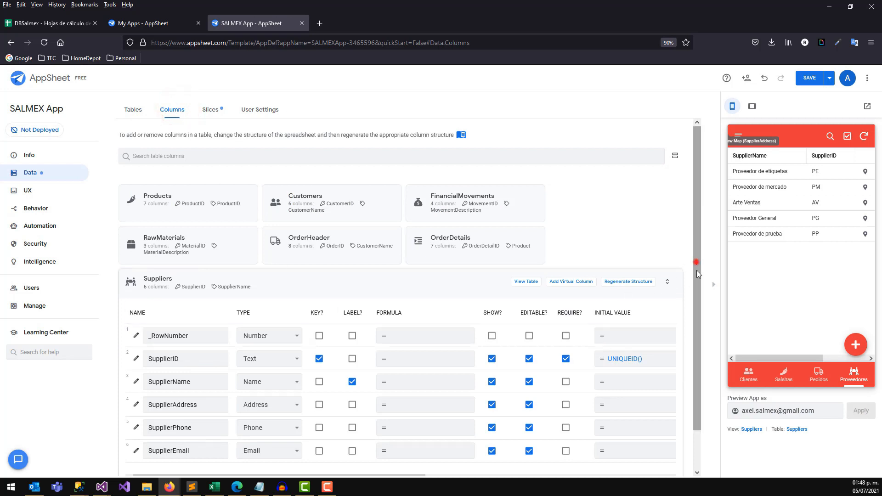
{"action": "left_click_drag", "start_coordinate": [697, 274], "coordinate": [698, 311]}
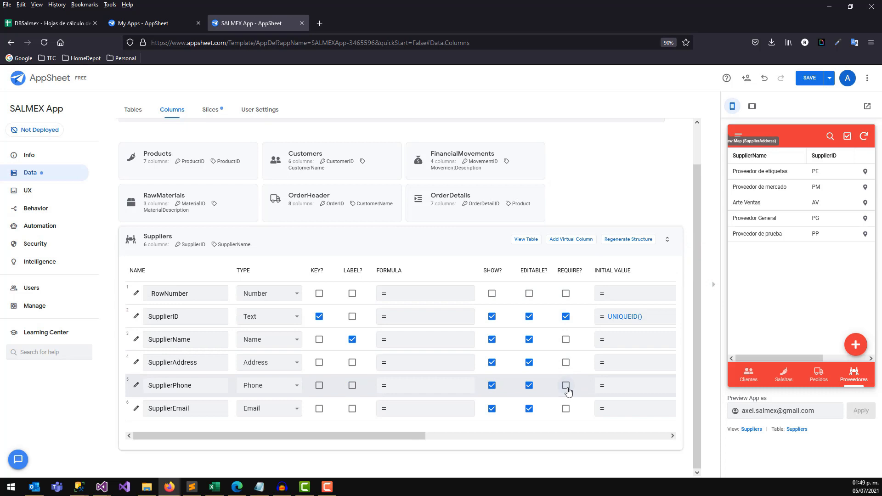
{"action": "left_click", "coordinate": [566, 364]}
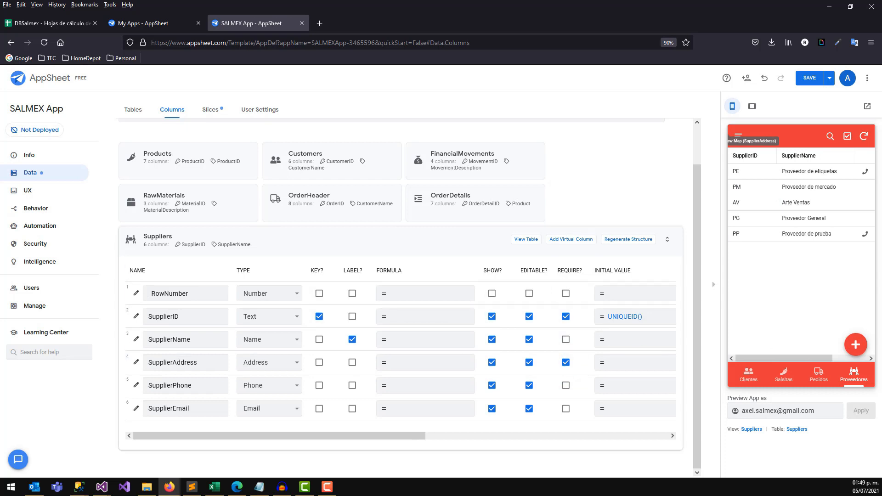
Test required-field validation on an empty supplier form, require SupplierName, and save the app.
{"action": "left_click", "coordinate": [859, 349]}
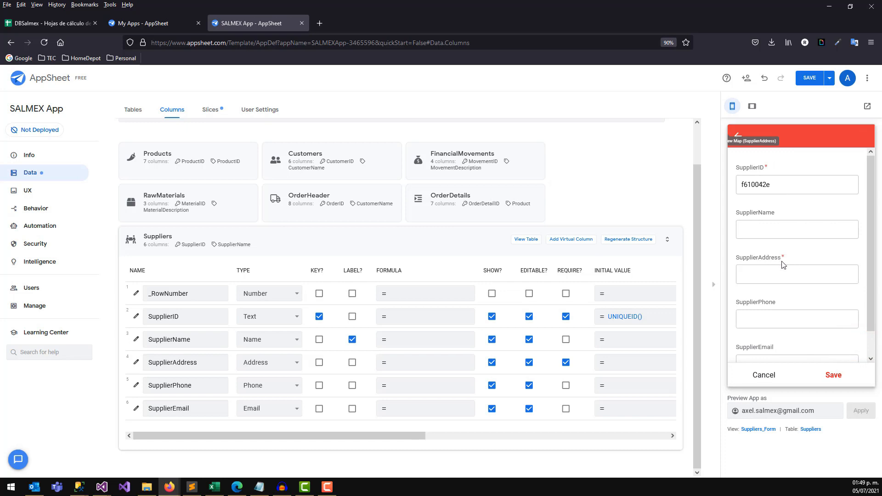
{"action": "left_click", "coordinate": [834, 375]}
{"action": "scroll", "coordinate": [770, 235], "scroll_direction": "down", "scroll_amount": 1}
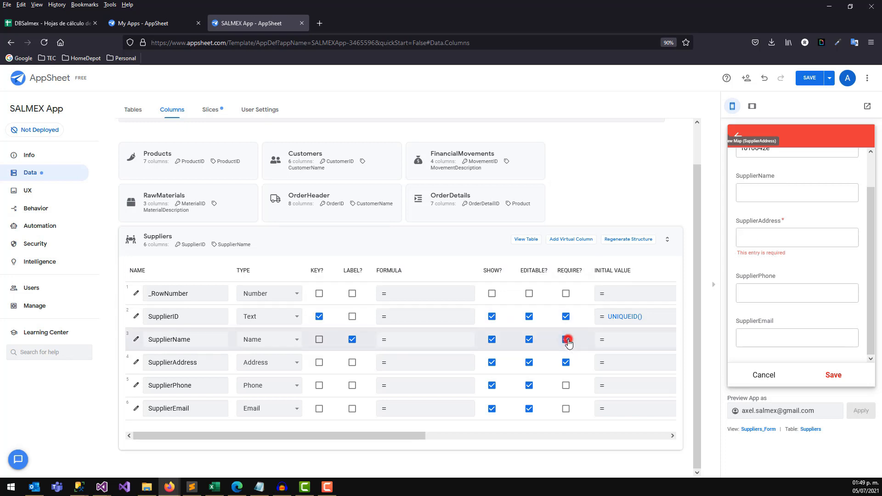
{"action": "left_click", "coordinate": [833, 375]}
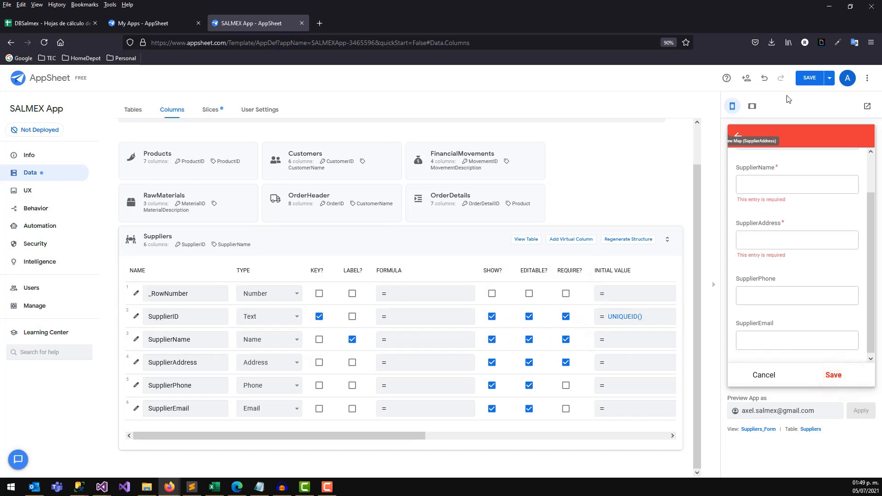
{"action": "left_click", "coordinate": [808, 78]}
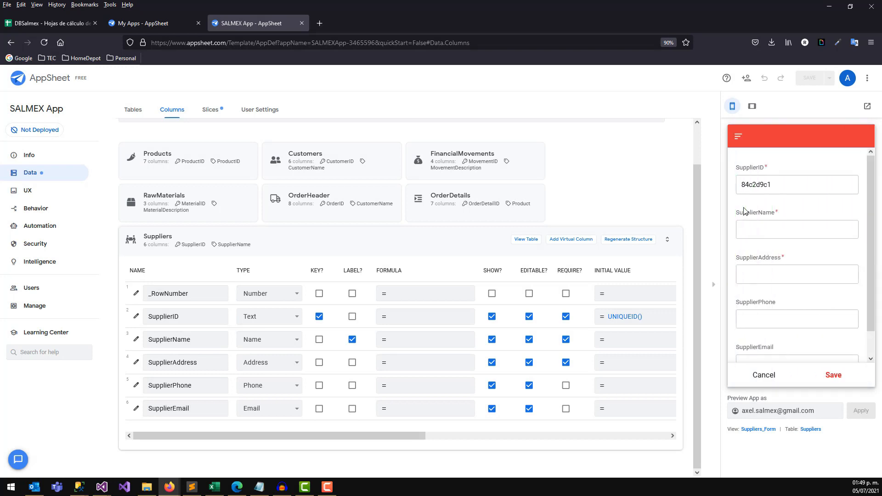
Discard the test form, review the Proveedores list, and switch to the DBSalmex spreadsheet.
{"action": "left_click", "coordinate": [738, 136]}
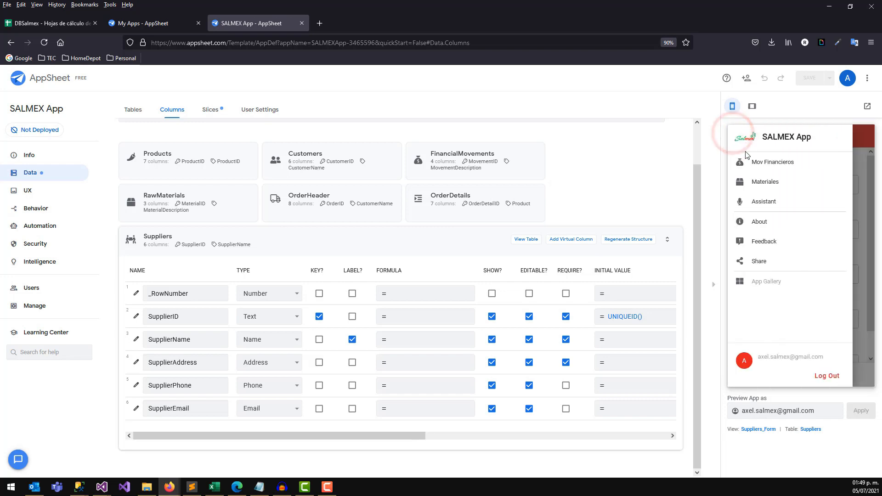
{"action": "left_click", "coordinate": [873, 350]}
{"action": "left_click", "coordinate": [767, 381]}
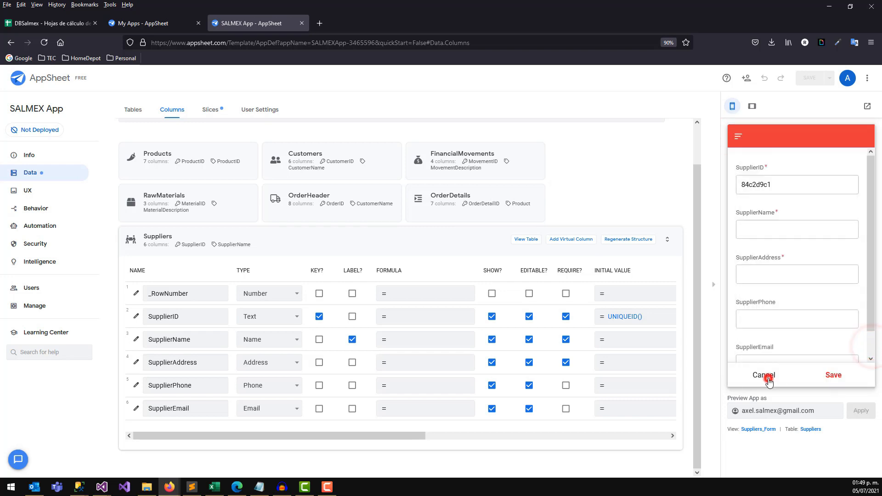
{"action": "left_click", "coordinate": [853, 374]}
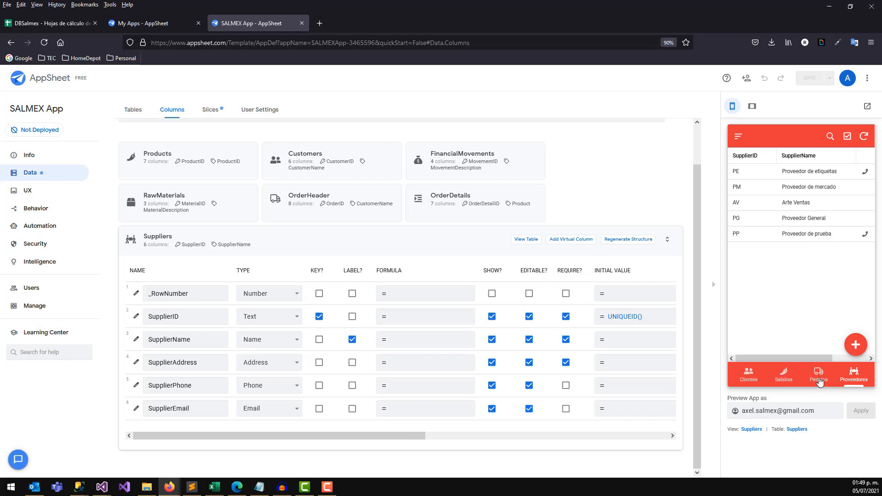
{"action": "left_click_drag", "start_coordinate": [697, 292], "coordinate": [699, 253]}
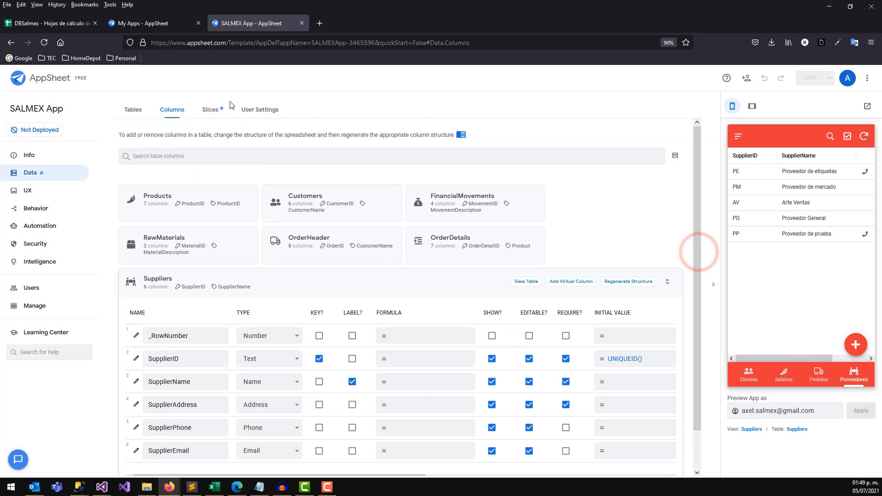
{"action": "left_click", "coordinate": [30, 22]}
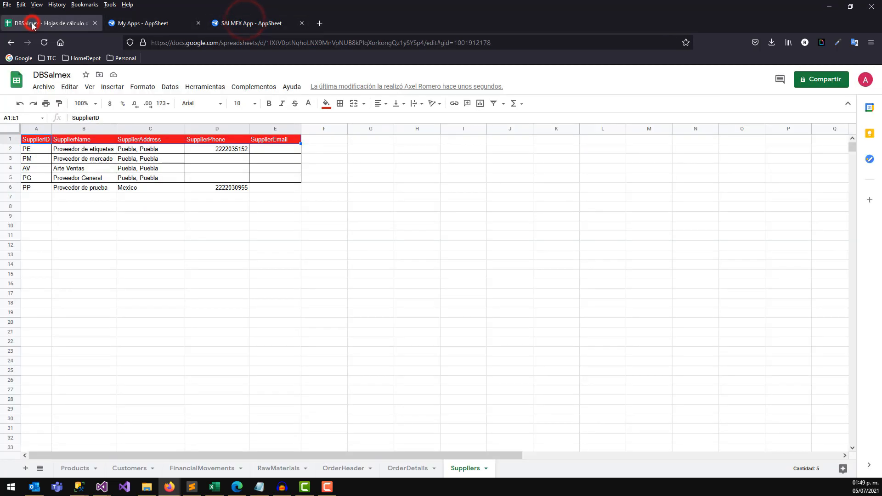
Add a new blank sheet, Hoja 26, to the DBSalmex spreadsheet.
{"action": "left_click", "coordinate": [112, 228]}
{"action": "left_click", "coordinate": [25, 469]}
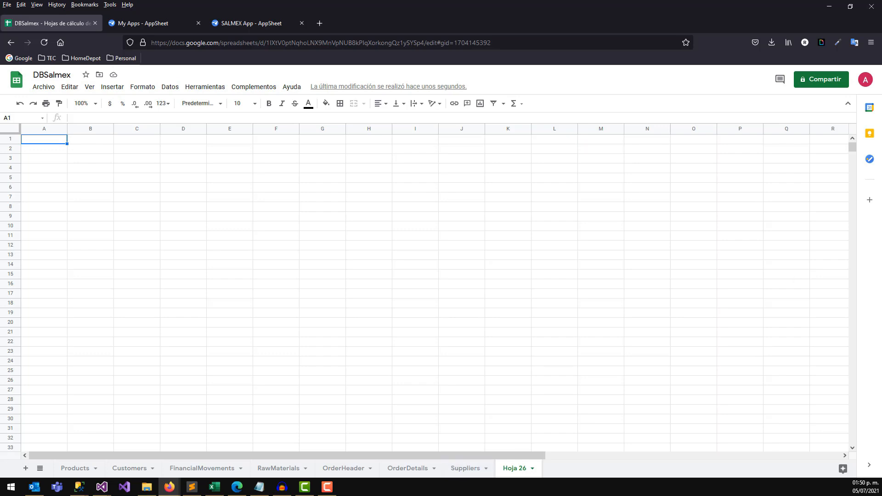
{"action": "key", "text": "alt+Tab"}
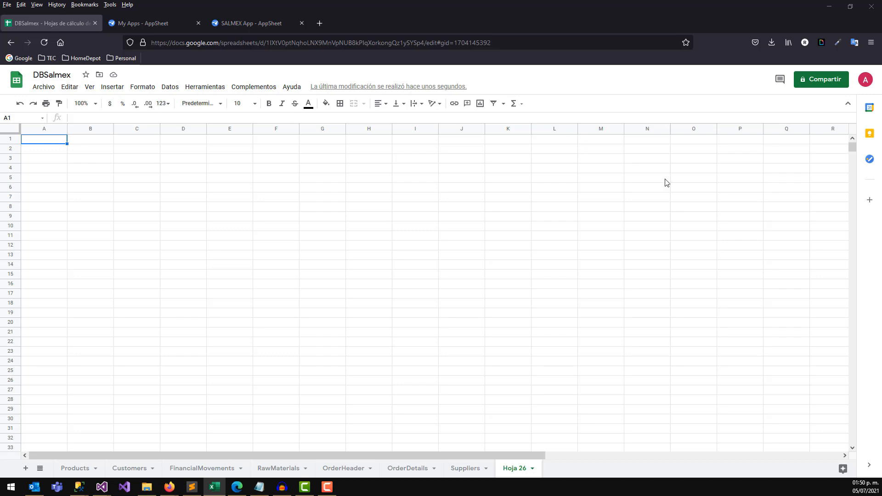
{"action": "left_click", "coordinate": [142, 155]}
{"action": "left_click", "coordinate": [48, 138]}
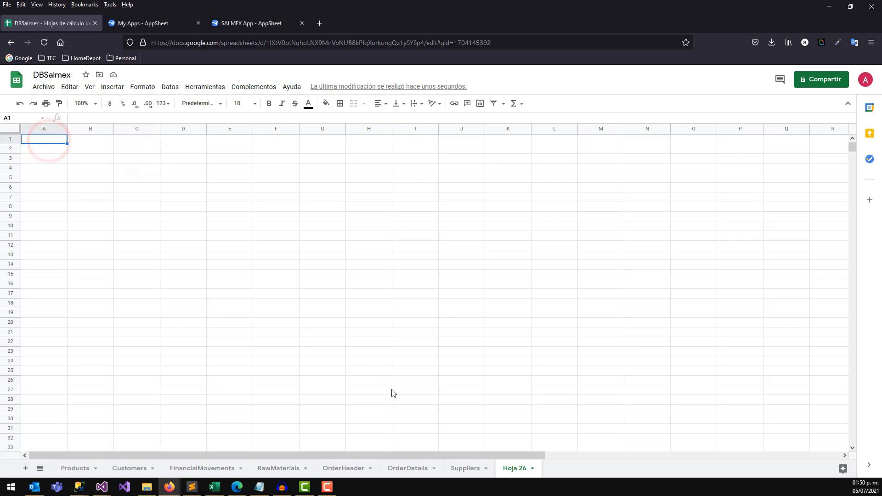
Rename the Hoja 26 sheet to PurchaseOrder.
{"action": "right_click", "coordinate": [519, 471]}
{"action": "left_click", "coordinate": [523, 354]}
{"action": "type", "text": "PurchaseOrder"}
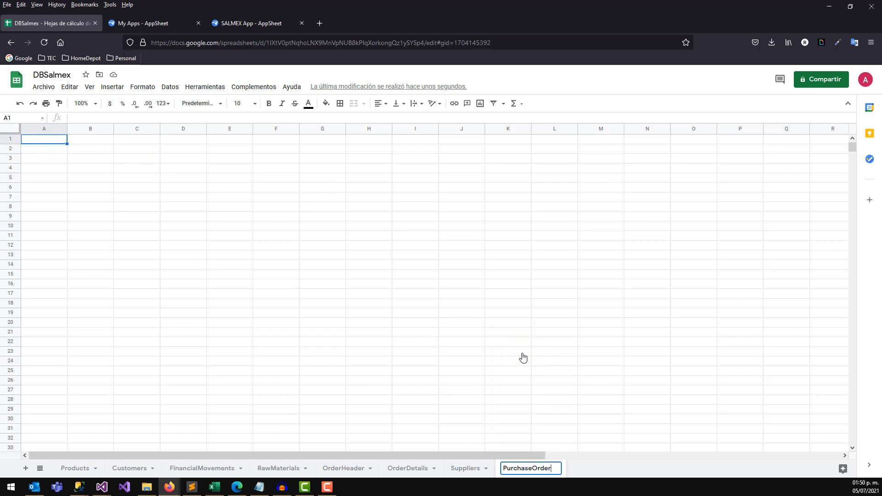
{"action": "left_click", "coordinate": [523, 355]}
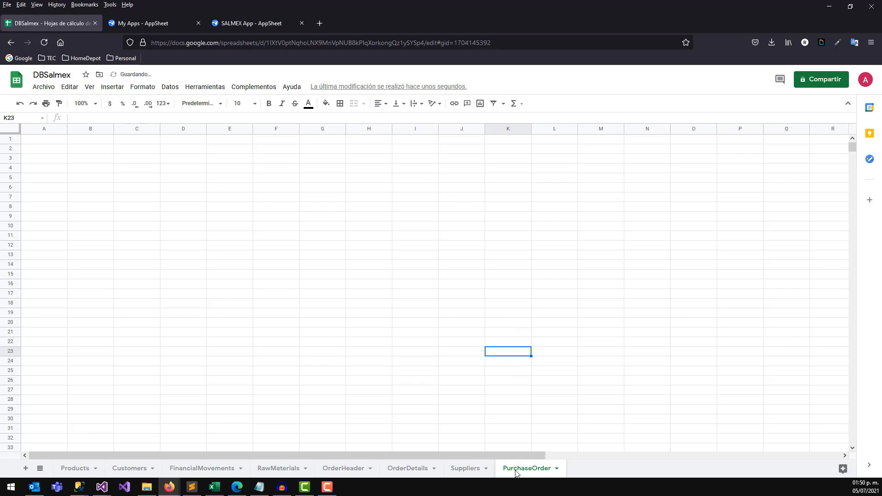
Paste the copied PurchaseOrder header row into cell A1.
{"action": "left_click", "coordinate": [87, 177]}
{"action": "left_click", "coordinate": [34, 139]}
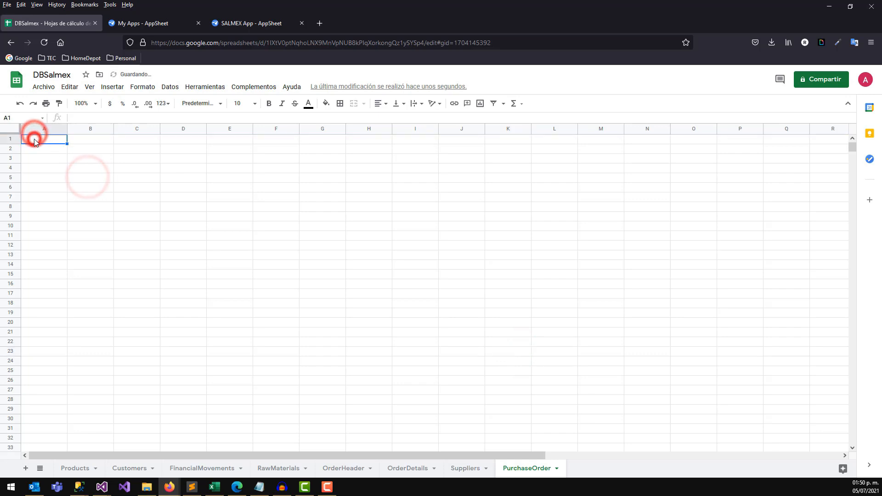
{"action": "key", "text": "ctrl+v"}
Copy the red Suppliers header style onto PurchaseOrder headers A1 through G1 with Paint format.
{"action": "left_click", "coordinate": [88, 164]}
{"action": "left_click", "coordinate": [51, 138]}
{"action": "left_click", "coordinate": [465, 469]}
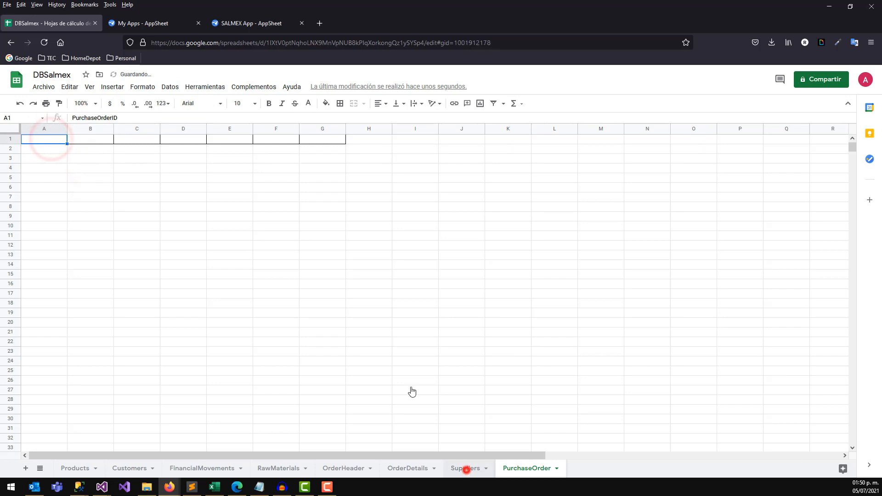
{"action": "left_click", "coordinate": [105, 142]}
{"action": "left_click", "coordinate": [59, 103]}
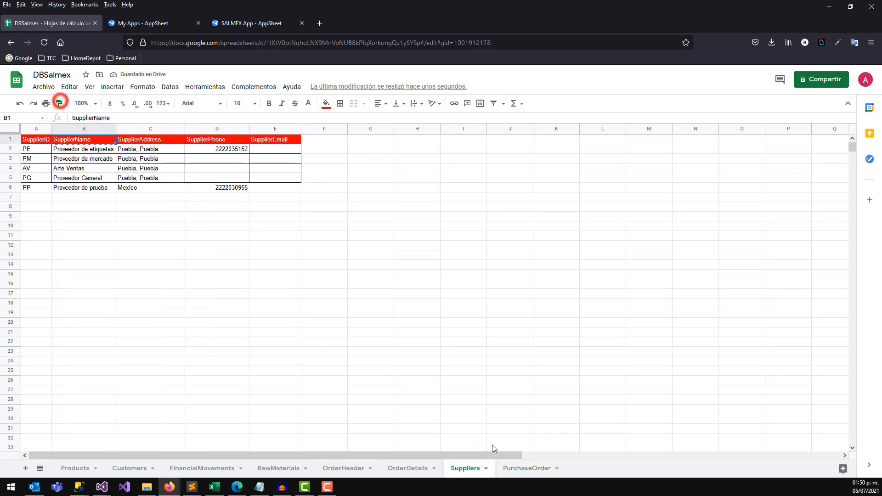
{"action": "left_click", "coordinate": [513, 469]}
{"action": "left_click_drag", "start_coordinate": [55, 138], "coordinate": [319, 155]}
{"action": "left_click", "coordinate": [316, 166]}
Widen column A to fit the PurchaseOrderID header.
{"action": "left_click", "coordinate": [40, 141]}
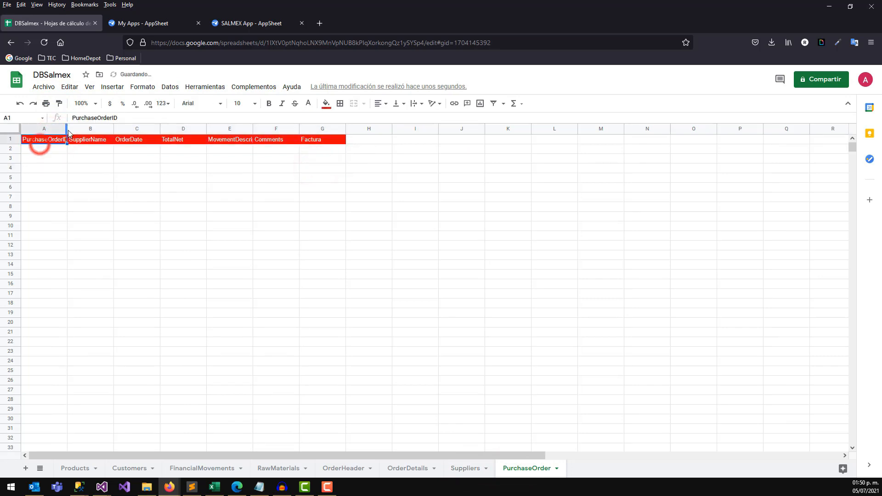
{"action": "left_click_drag", "start_coordinate": [67, 129], "coordinate": [70, 129]}
{"action": "left_click", "coordinate": [58, 150]}
Widen column E so MovementDescription shows fully, then view the FinancialMovements rows.
{"action": "left_click", "coordinate": [87, 140]}
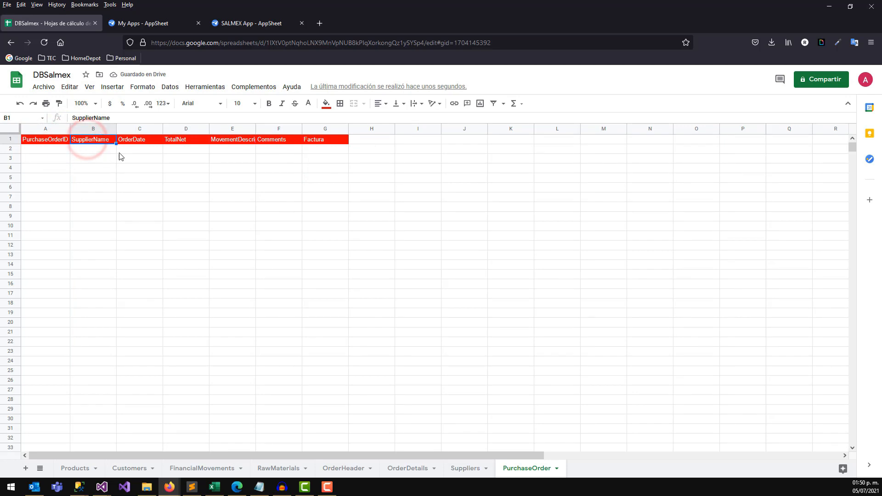
{"action": "left_click", "coordinate": [462, 468]}
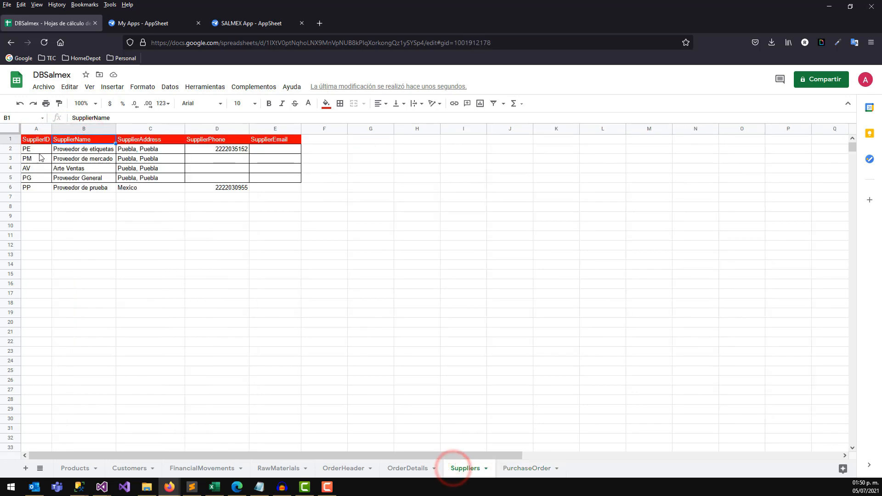
{"action": "left_click_drag", "start_coordinate": [37, 149], "coordinate": [39, 189]}
{"action": "left_click", "coordinate": [527, 468]}
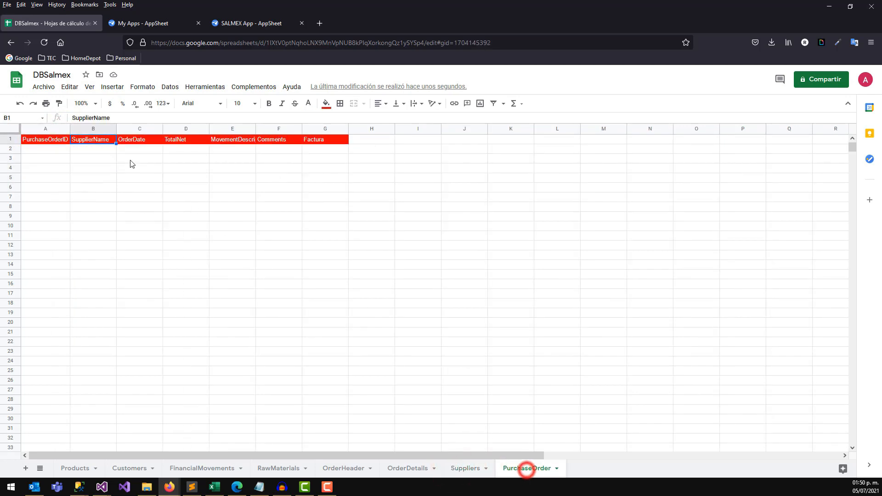
{"action": "left_click", "coordinate": [130, 141]}
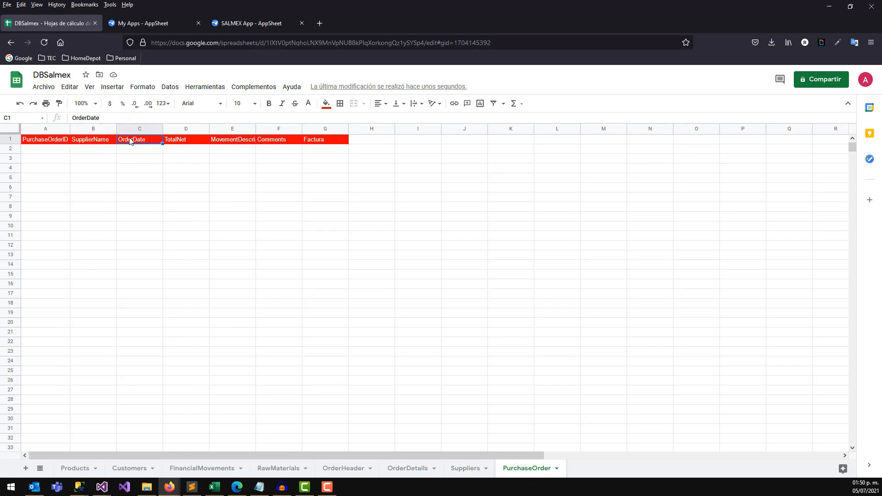
{"action": "left_click", "coordinate": [173, 141]}
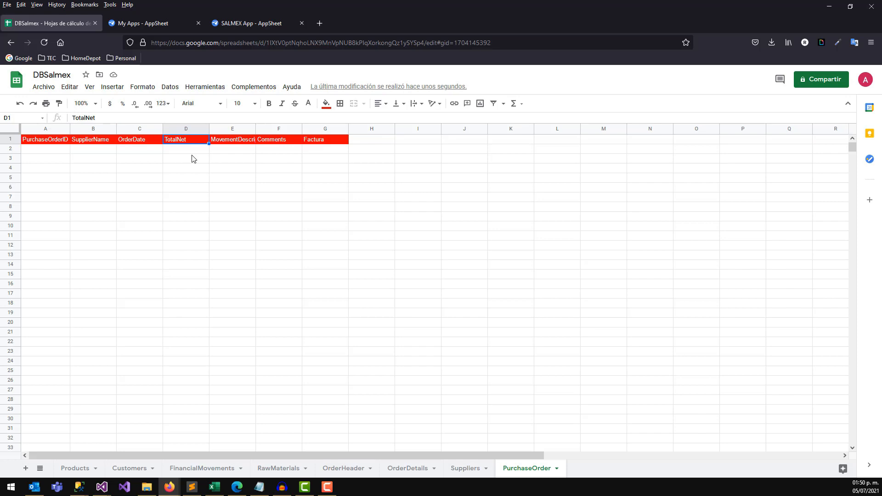
{"action": "left_click_drag", "start_coordinate": [253, 129], "coordinate": [274, 129]}
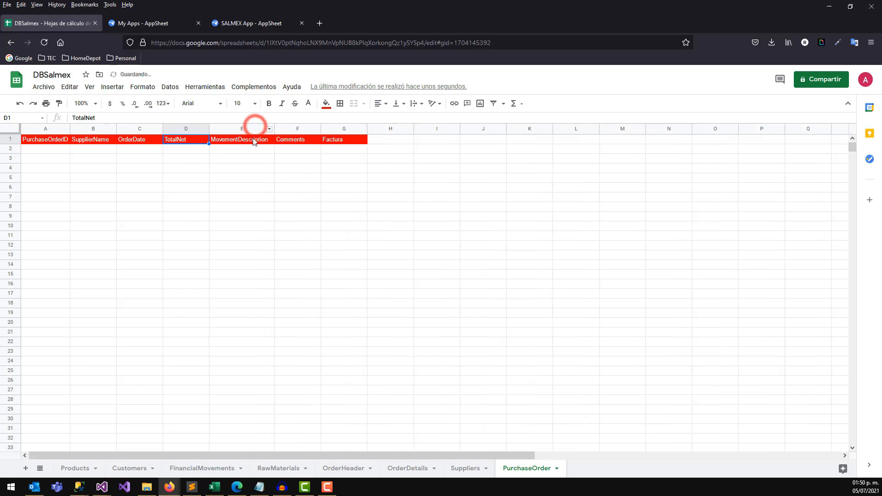
{"action": "left_click", "coordinate": [249, 140]}
{"action": "left_click", "coordinate": [198, 466]}
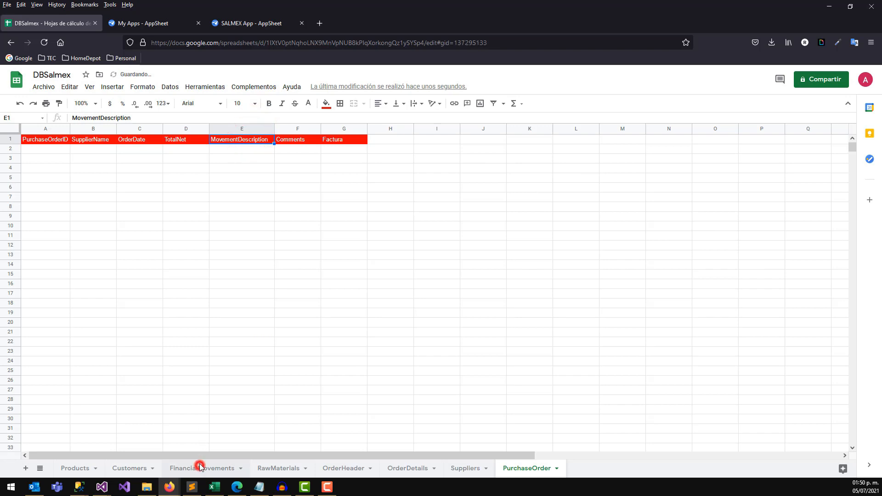
{"action": "left_click_drag", "start_coordinate": [35, 161], "coordinate": [87, 185]}
Add movement code C with description CASH in FinancialMovements row 2.
{"action": "left_click", "coordinate": [71, 191]}
{"action": "left_click", "coordinate": [47, 192]}
{"action": "left_click", "coordinate": [43, 150]}
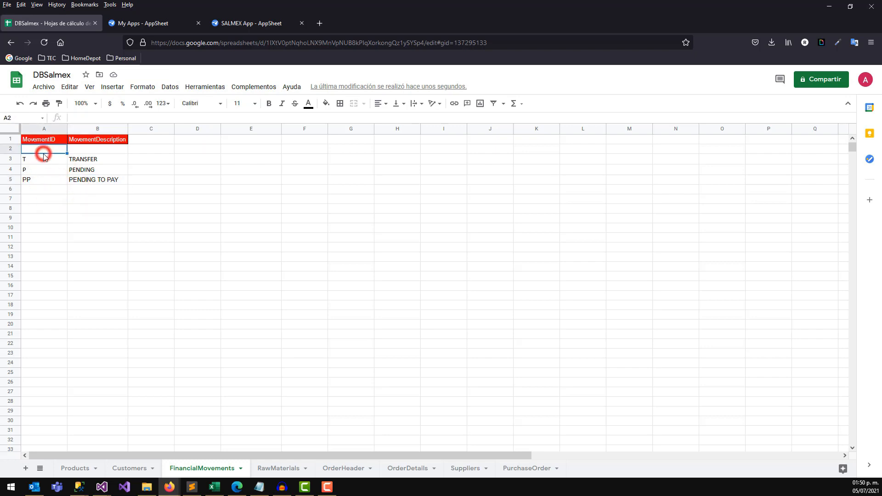
{"action": "type", "text": "C"}
{"action": "key", "text": "Tab"}
{"action": "type", "text": "CASH"}
{"action": "key", "text": "Return"}
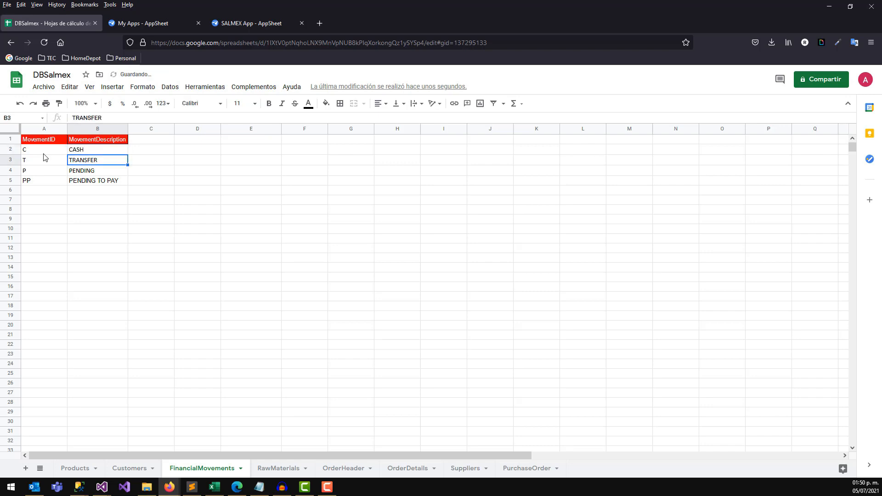
{"action": "left_click", "coordinate": [44, 154]}
On PurchaseOrder, widen the Comments column and replace the Factura header with PDF(Factura).
{"action": "left_click", "coordinate": [527, 469]}
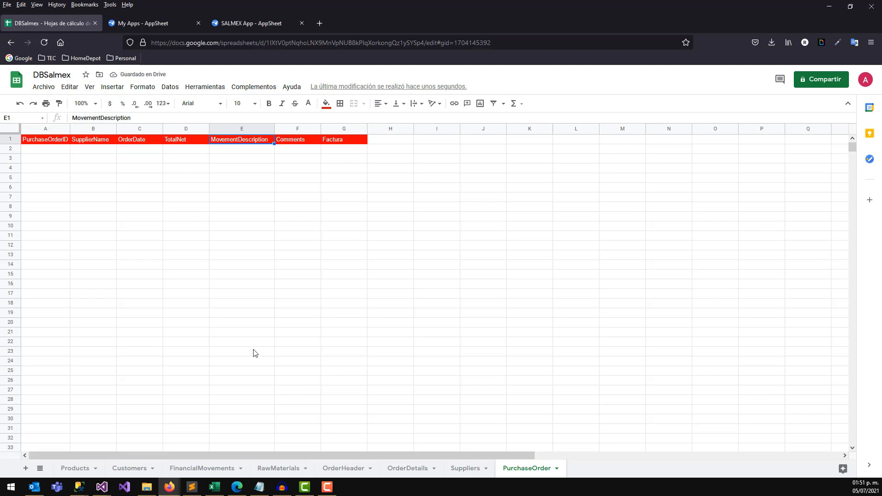
{"action": "left_click", "coordinate": [291, 139]}
{"action": "left_click", "coordinate": [301, 128]}
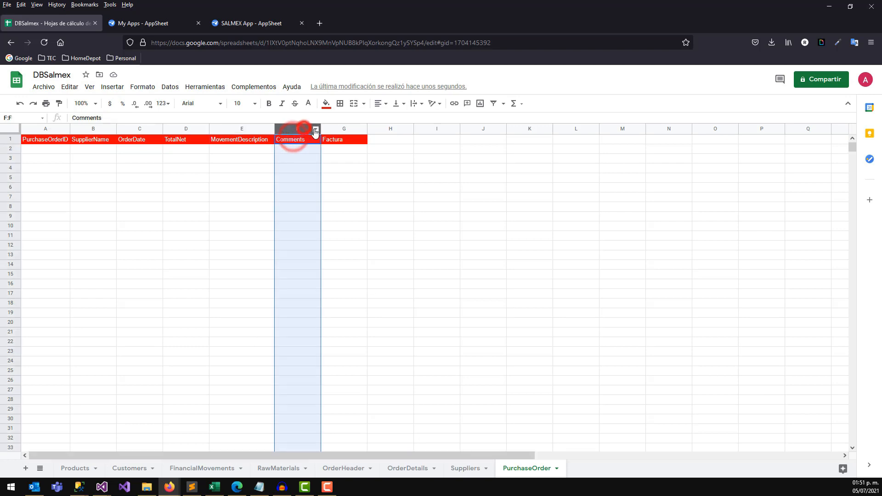
{"action": "left_click_drag", "start_coordinate": [320, 126], "coordinate": [327, 127]}
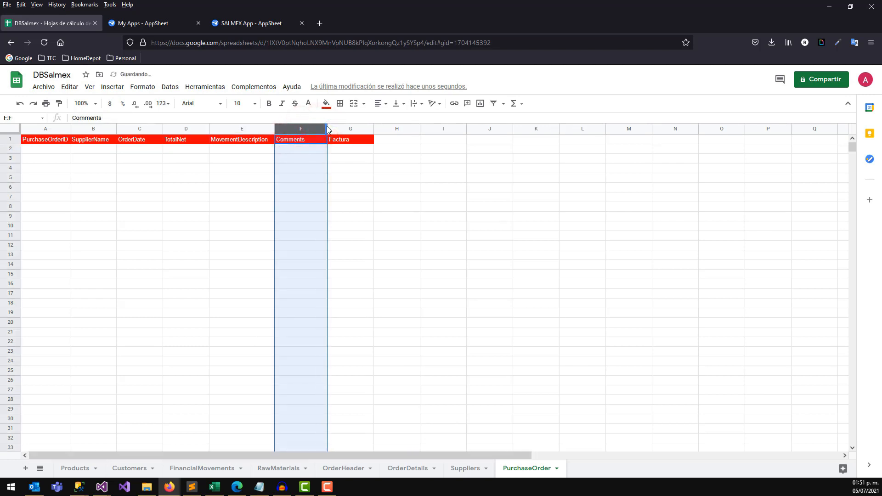
{"action": "left_click", "coordinate": [308, 151]}
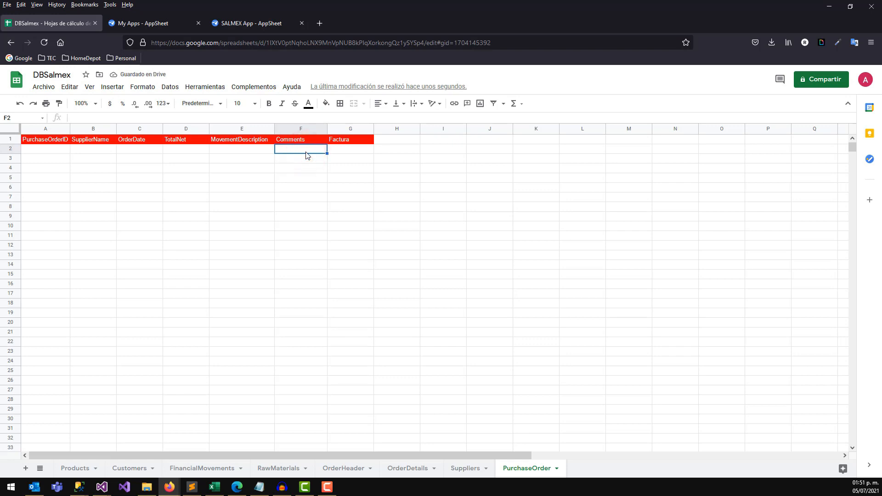
{"action": "left_click", "coordinate": [341, 142]}
{"action": "left_click", "coordinate": [354, 143]}
{"action": "key", "text": "Delete"}
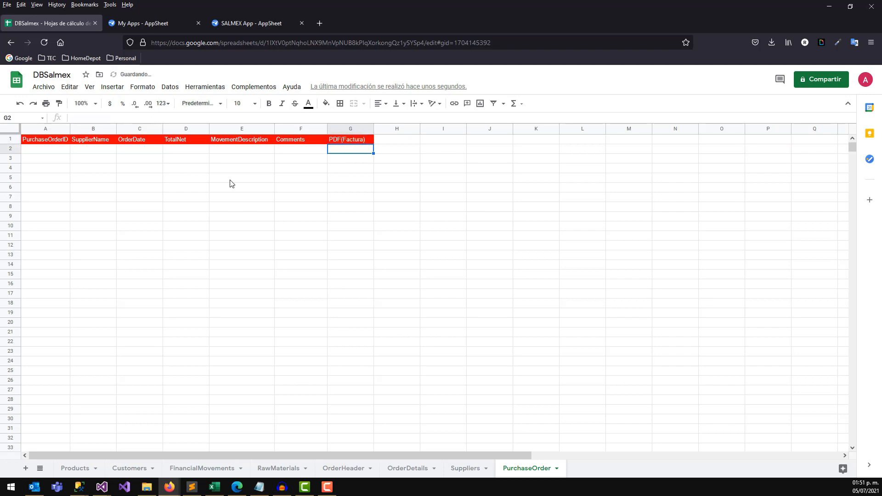
Add an XML(Factura) header in H1 with the red header style.
{"action": "left_click", "coordinate": [398, 139]}
{"action": "left_click", "coordinate": [183, 118]}
{"action": "type", "text": "XML(Factura"}
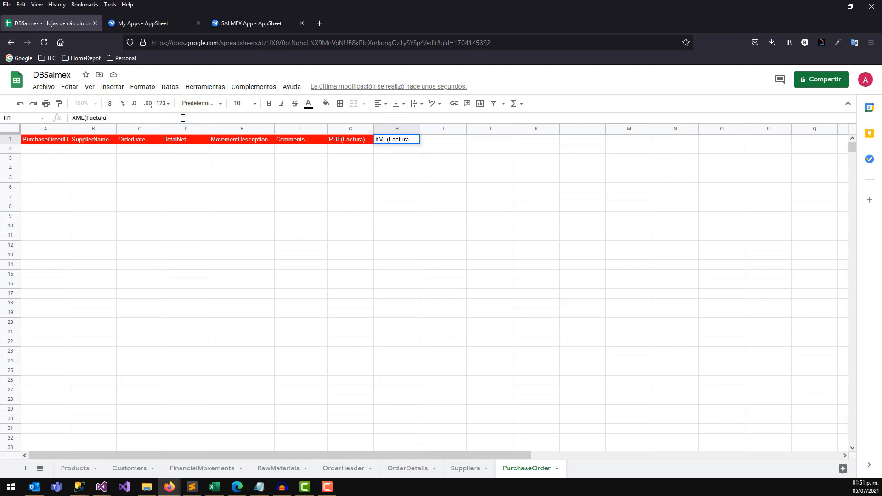
{"action": "key", "text": "Return"}
{"action": "left_click", "coordinate": [359, 140]}
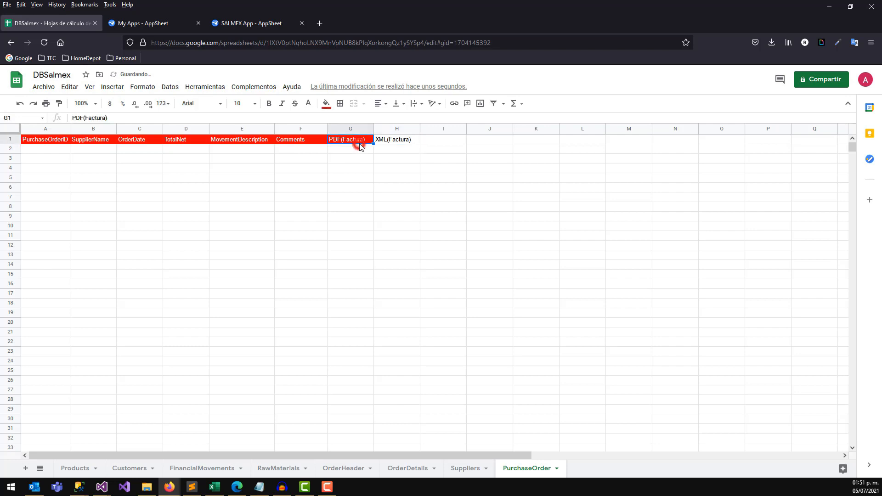
{"action": "left_click", "coordinate": [59, 103]}
{"action": "left_click", "coordinate": [393, 142]}
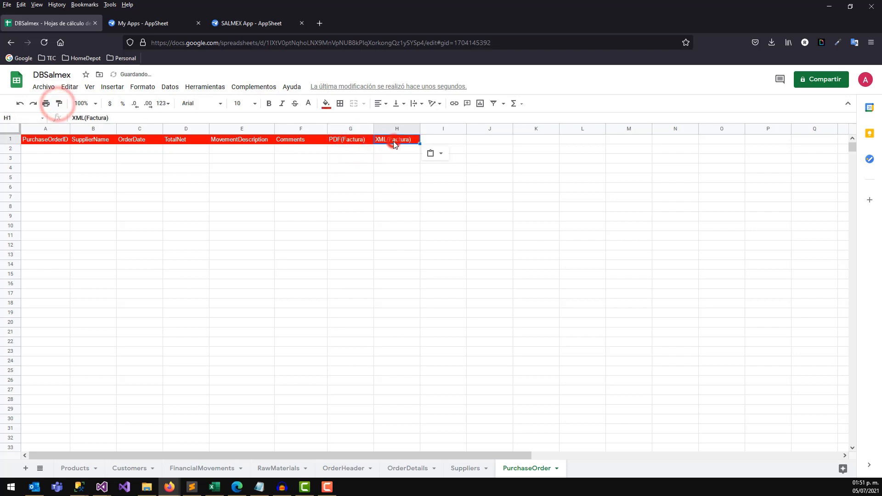
Enter text in I1, auto-fit columns H and I, and add blank sheet Hoja 27.
{"action": "left_click", "coordinate": [443, 143]}
{"action": "type", "text": "Nor"}
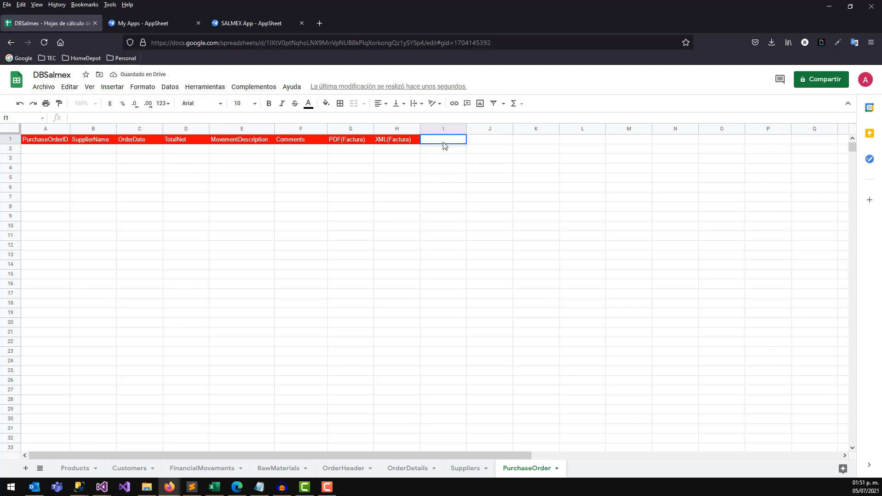
{"action": "left_click", "coordinate": [423, 160]}
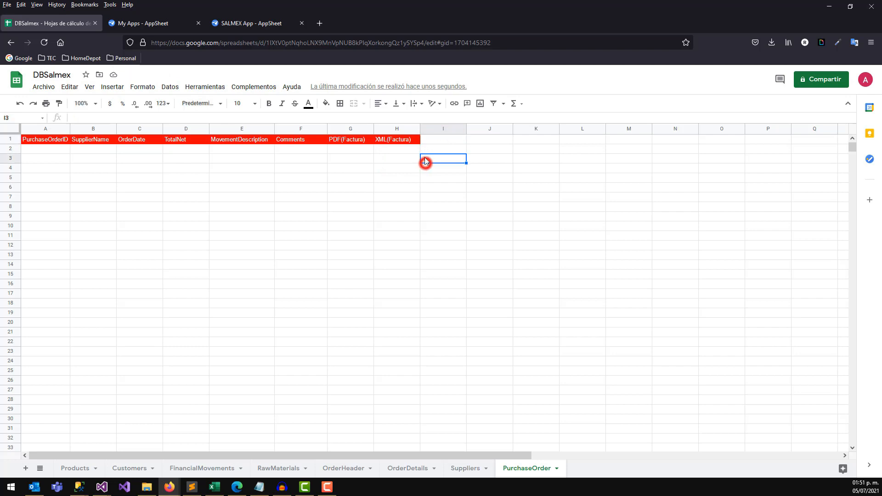
{"action": "left_click", "coordinate": [418, 129], "text": "shift"}
{"action": "double_click", "coordinate": [420, 129]}
{"action": "left_click", "coordinate": [394, 160]}
{"action": "left_click", "coordinate": [351, 142]}
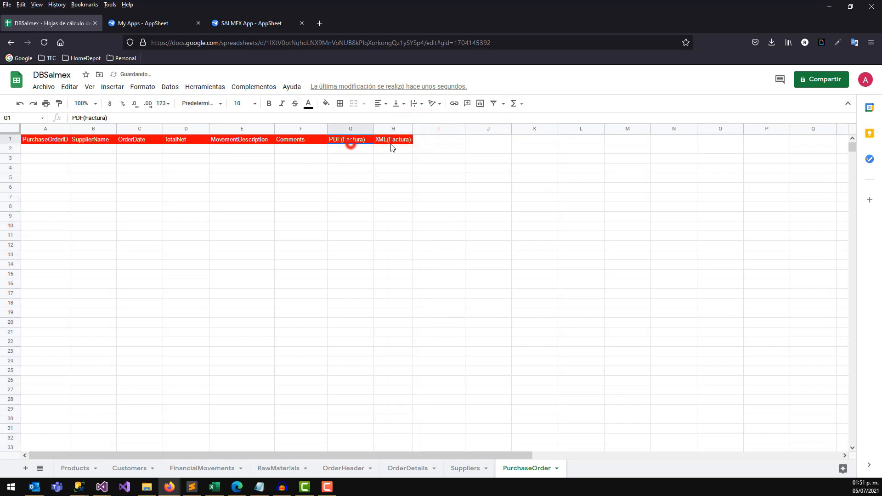
{"action": "left_click", "coordinate": [354, 158]}
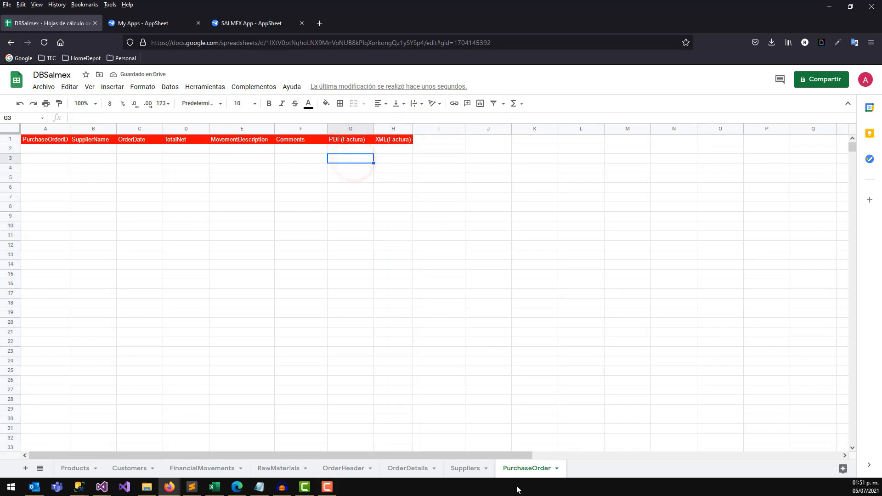
{"action": "left_click", "coordinate": [25, 469]}
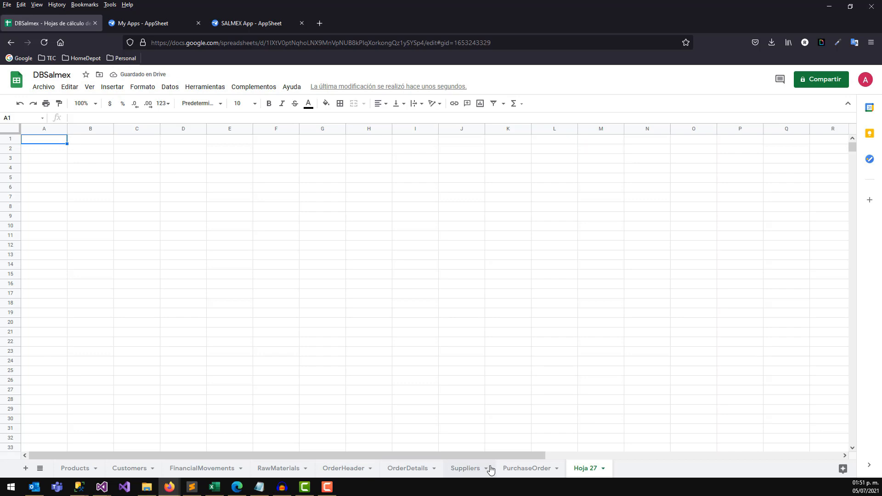
Rename the Hoja 27 sheet to PurchaseOrderDetails.
{"action": "right_click", "coordinate": [589, 469]}
{"action": "left_click", "coordinate": [611, 354]}
{"action": "type", "text": "PurchaseOrDerDetails"}
{"action": "key", "text": "Return"}
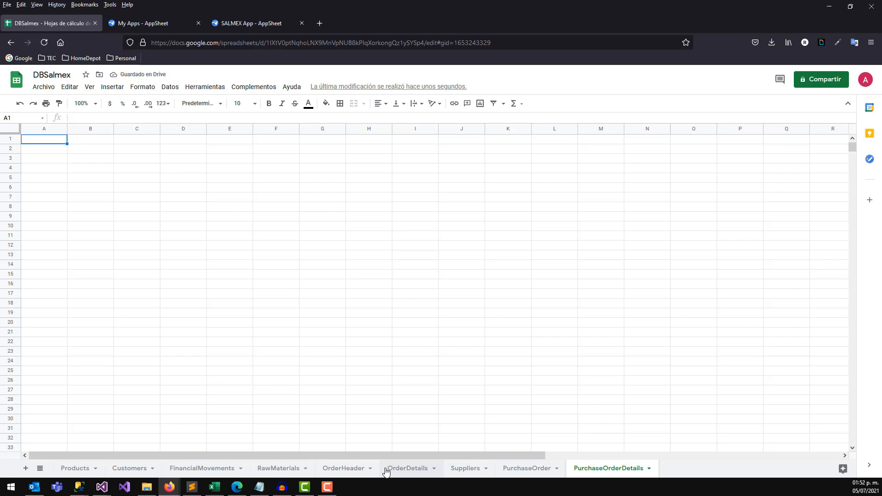
Paste headers PurchaseOrderDetailID, PurchaseOrderID, Product, Quantity, Price, Amount into A1:F1.
{"action": "left_click", "coordinate": [386, 129]}
{"action": "left_click", "coordinate": [321, 152]}
{"action": "left_click", "coordinate": [60, 139]}
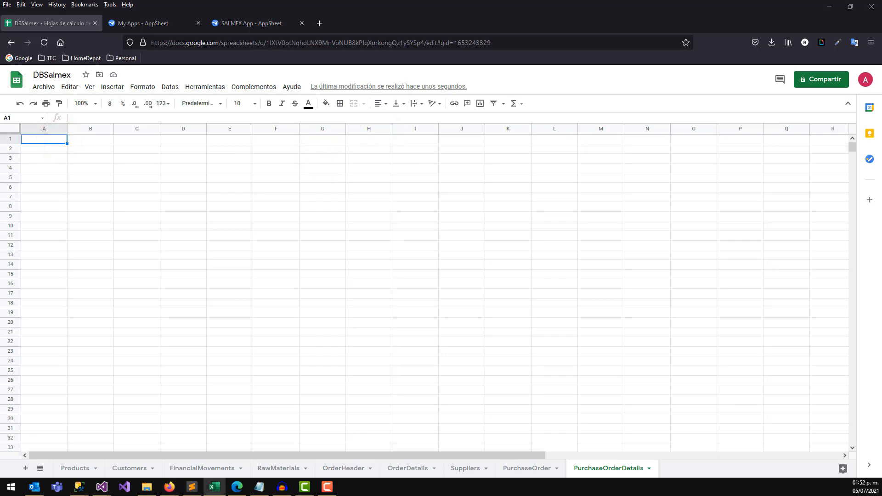
{"action": "left_click", "coordinate": [41, 141]}
{"action": "key", "text": "ctrl+v"}
{"action": "left_click", "coordinate": [74, 158]}
{"action": "left_click", "coordinate": [46, 139]}
Copy the red header formatting from PurchaseOrder A1 onto A1:F1 with Paint format.
{"action": "left_click", "coordinate": [533, 468]}
{"action": "left_click", "coordinate": [65, 142]}
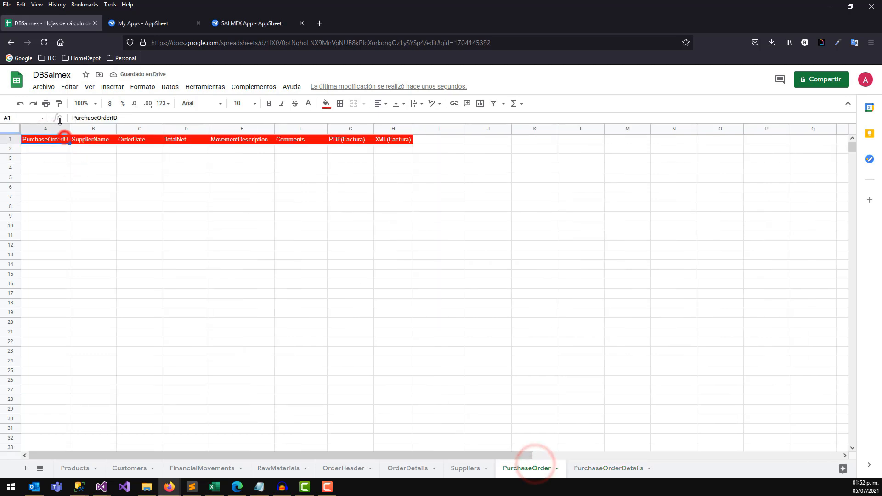
{"action": "left_click", "coordinate": [59, 103]}
{"action": "left_click", "coordinate": [588, 468]}
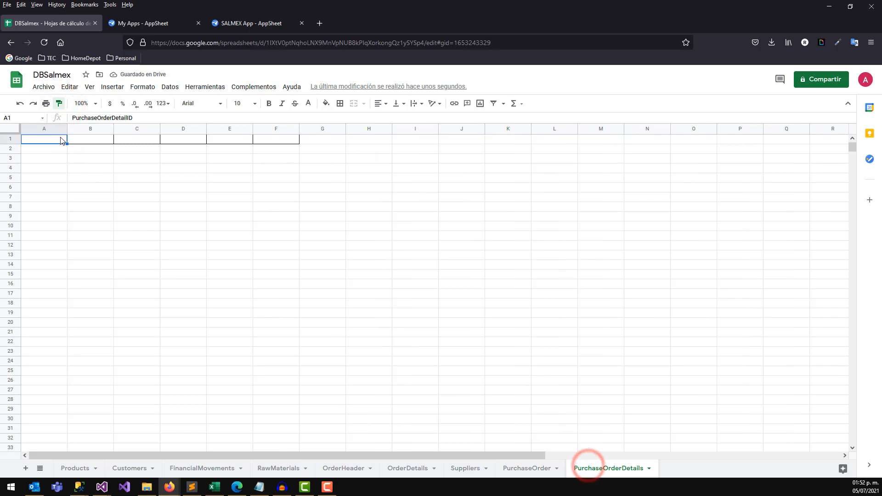
{"action": "left_click_drag", "start_coordinate": [59, 139], "coordinate": [282, 142]}
{"action": "left_click", "coordinate": [282, 178]}
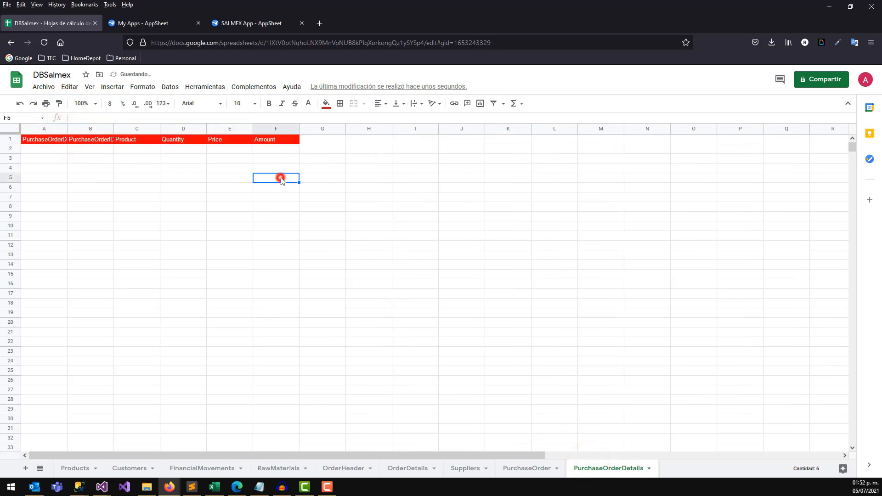
Autofit columns A and B to the PurchaseOrderDetailID and PurchaseOrderID headers.
{"action": "double_click", "coordinate": [114, 129]}
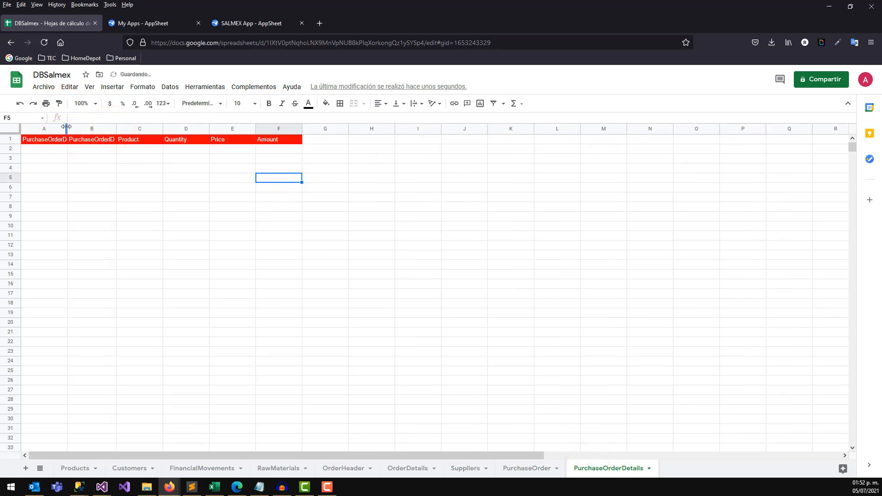
{"action": "double_click", "coordinate": [67, 128]}
{"action": "left_click", "coordinate": [116, 146]}
{"action": "left_click_drag", "start_coordinate": [115, 147], "coordinate": [114, 209]}
{"action": "left_click_drag", "start_coordinate": [66, 148], "coordinate": [66, 223]}
{"action": "left_click_drag", "start_coordinate": [114, 140], "coordinate": [114, 187]}
{"action": "left_click", "coordinate": [528, 469]}
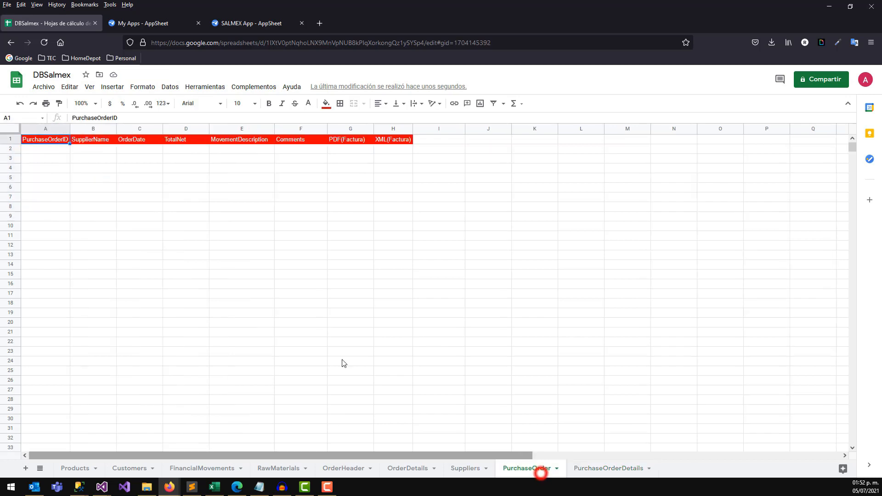
Review the empty data cells of the PurchaseOrder and PurchaseOrderDetails sheets.
{"action": "left_click_drag", "start_coordinate": [57, 149], "coordinate": [321, 150]}
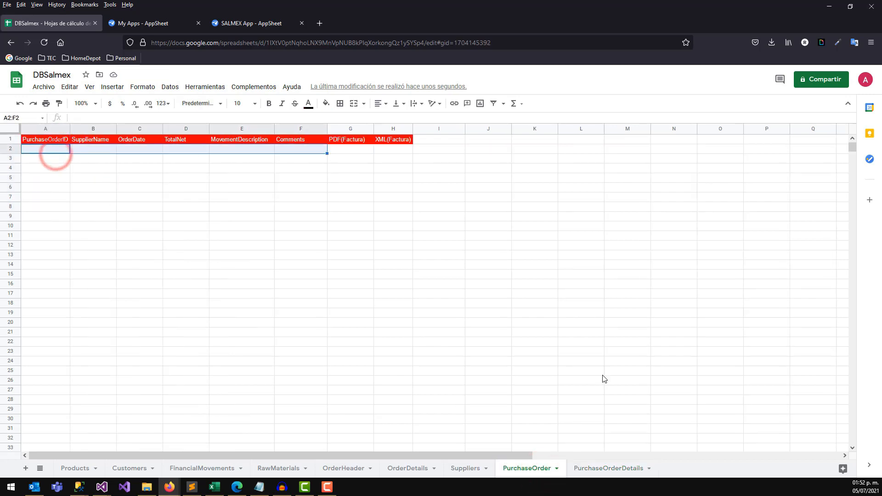
{"action": "left_click", "coordinate": [601, 465]}
{"action": "left_click", "coordinate": [211, 203]}
{"action": "left_click_drag", "start_coordinate": [143, 150], "coordinate": [144, 181]}
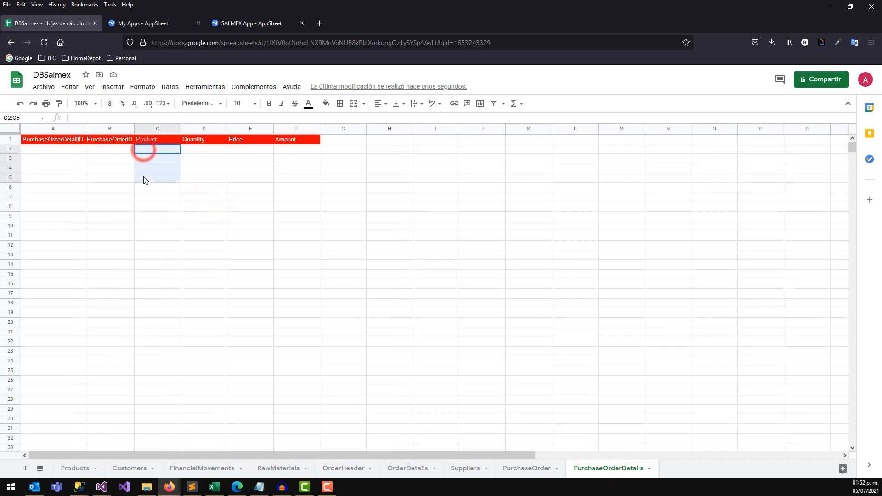
{"action": "left_click_drag", "start_coordinate": [195, 150], "coordinate": [229, 182]}
{"action": "left_click_drag", "start_coordinate": [239, 152], "coordinate": [243, 181]}
{"action": "left_click_drag", "start_coordinate": [302, 151], "coordinate": [312, 184]}
{"action": "left_click", "coordinate": [293, 158]}
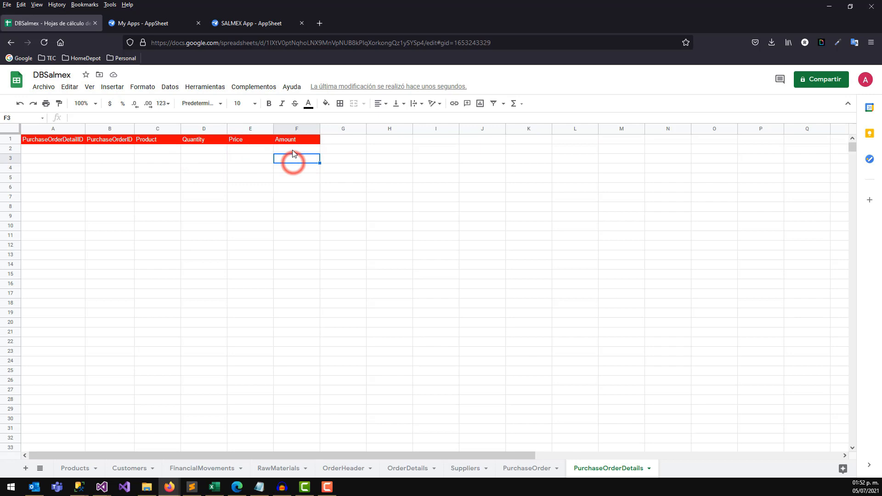
{"action": "left_click", "coordinate": [290, 149]}
{"action": "left_click", "coordinate": [197, 149]}
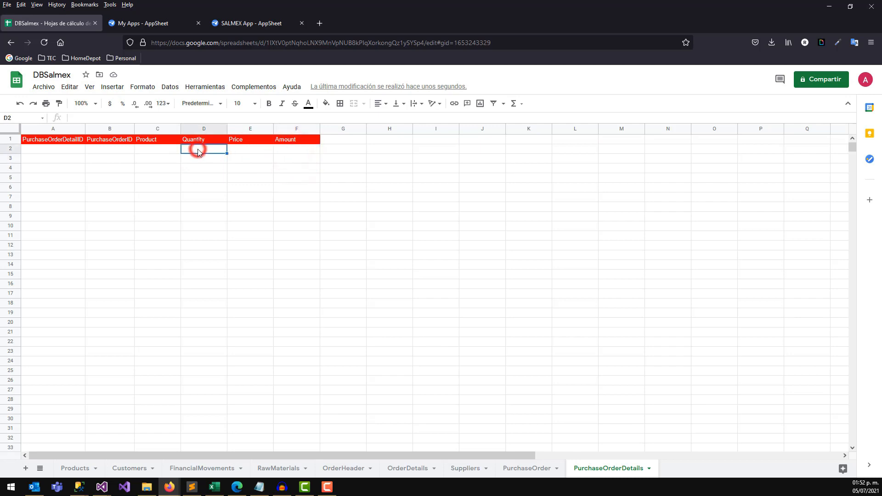
{"action": "left_click", "coordinate": [233, 149]}
{"action": "left_click", "coordinate": [277, 168]}
{"action": "left_click", "coordinate": [130, 153]}
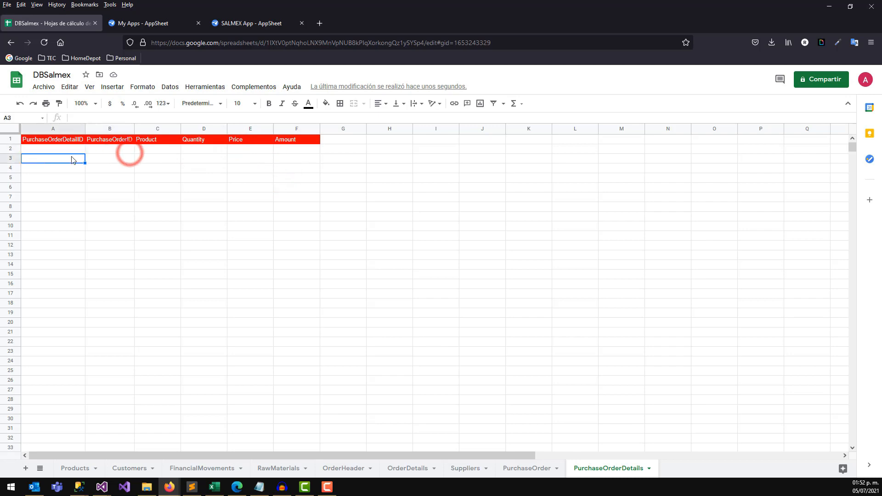
{"action": "left_click", "coordinate": [151, 150]}
Enter PO001 as the first order ID in PurchaseOrder A2.
{"action": "left_click", "coordinate": [527, 468]}
{"action": "left_click", "coordinate": [593, 469]}
{"action": "left_click", "coordinate": [540, 469]}
{"action": "left_click", "coordinate": [581, 469]}
{"action": "left_click", "coordinate": [536, 471]}
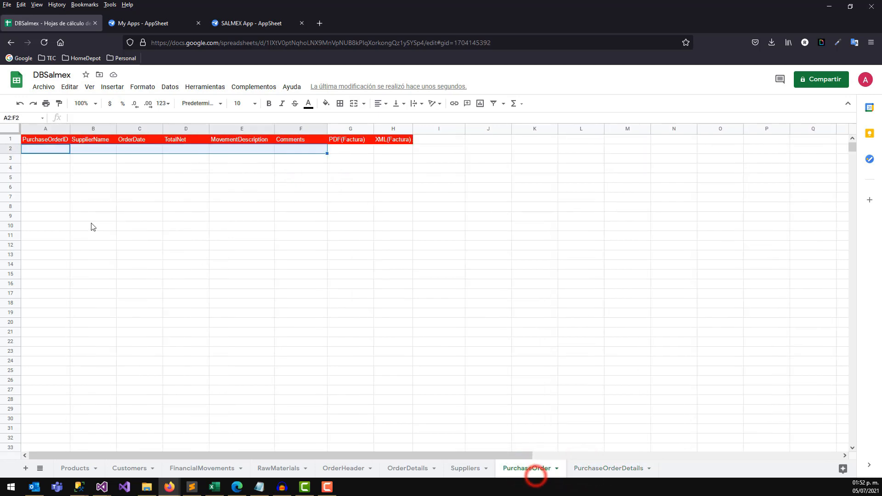
{"action": "left_click", "coordinate": [44, 149]}
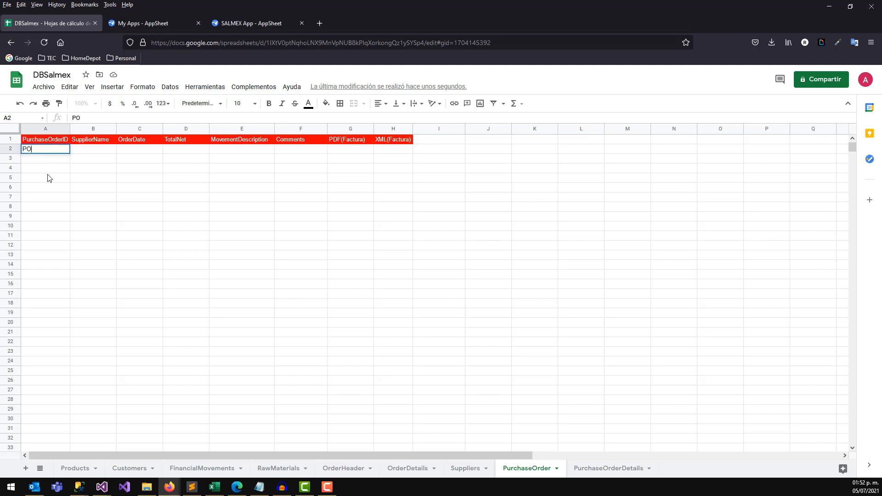
{"action": "key", "text": "Tab"}
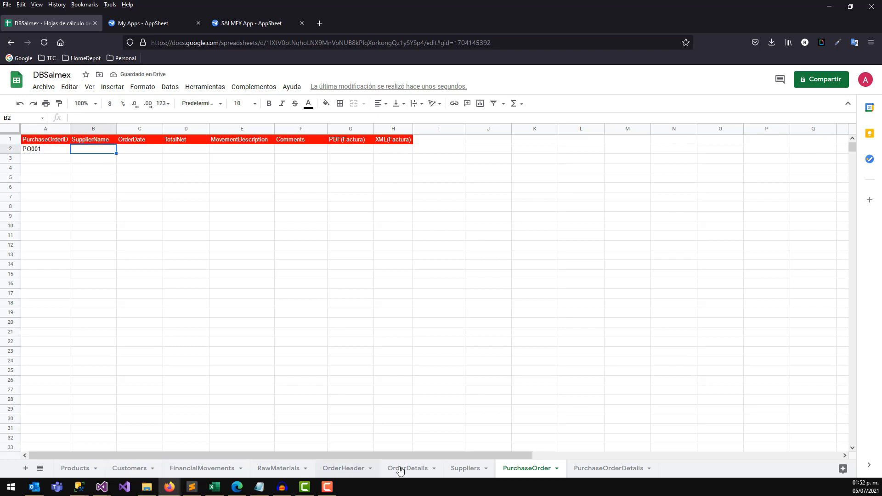
Copy supplier ID PP from the Suppliers sheet into PurchaseOrder B2.
{"action": "left_click", "coordinate": [459, 468]}
{"action": "left_click", "coordinate": [38, 149]}
{"action": "key", "text": "ctrl+c"}
{"action": "left_click", "coordinate": [33, 188]}
{"action": "key", "text": "ctrl+c"}
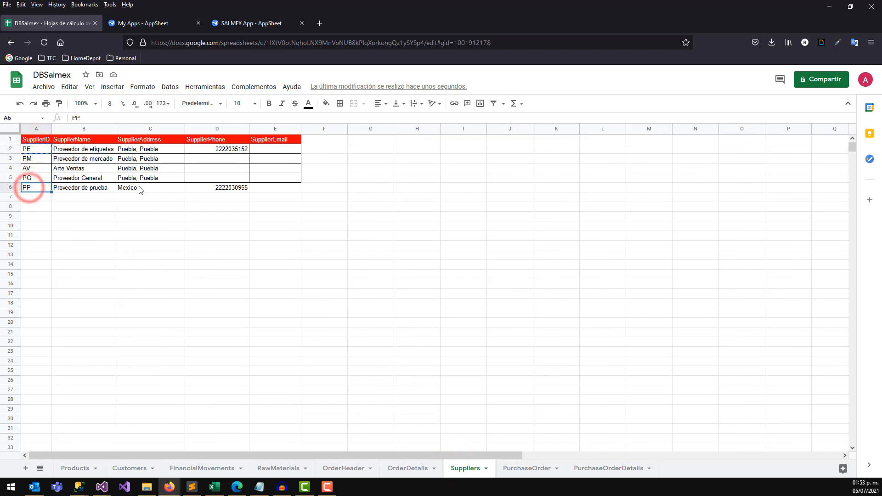
{"action": "left_click", "coordinate": [592, 474]}
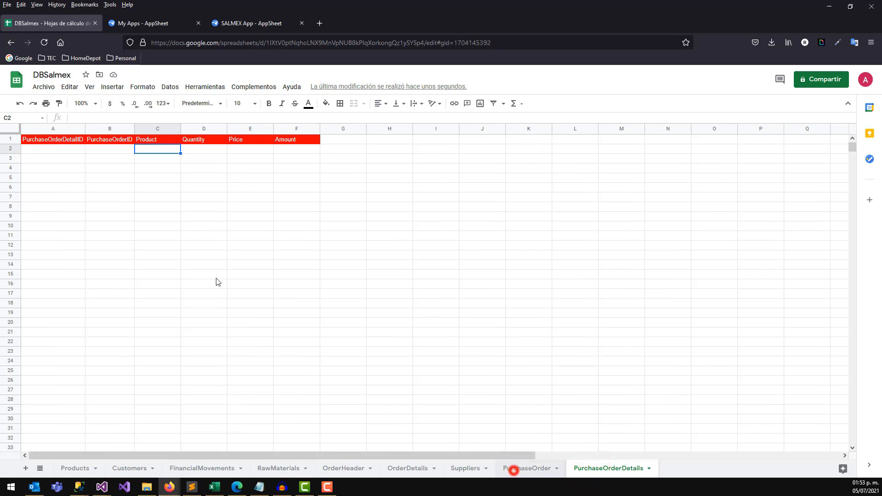
{"action": "left_click", "coordinate": [514, 470]}
{"action": "left_click", "coordinate": [93, 151]}
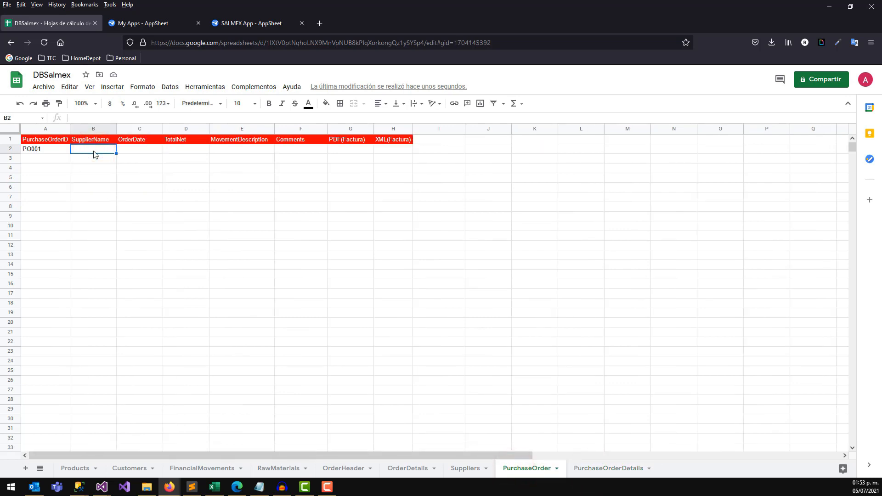
{"action": "key", "text": "ctrl+v"}
Fill C2:F2 with date 05/07/2021, total 1000, description C and comment Prueba.
{"action": "left_click", "coordinate": [123, 164]}
{"action": "left_click", "coordinate": [130, 149]}
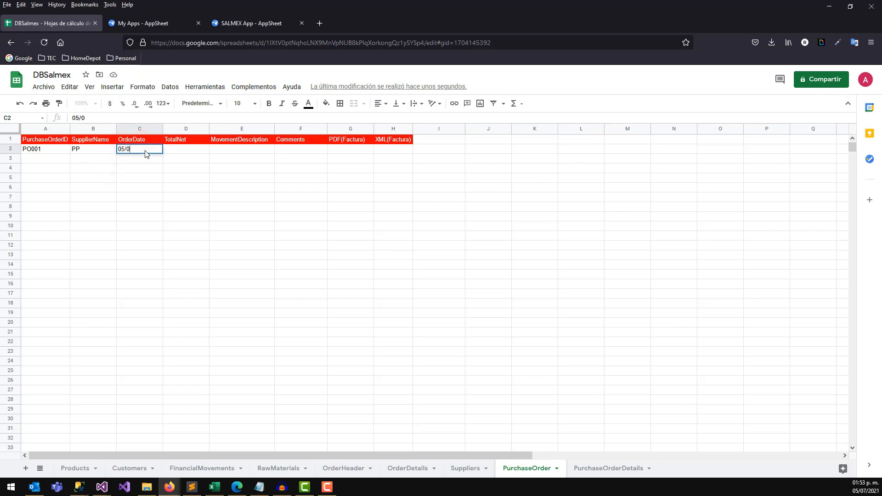
{"action": "key", "text": "Tab"}
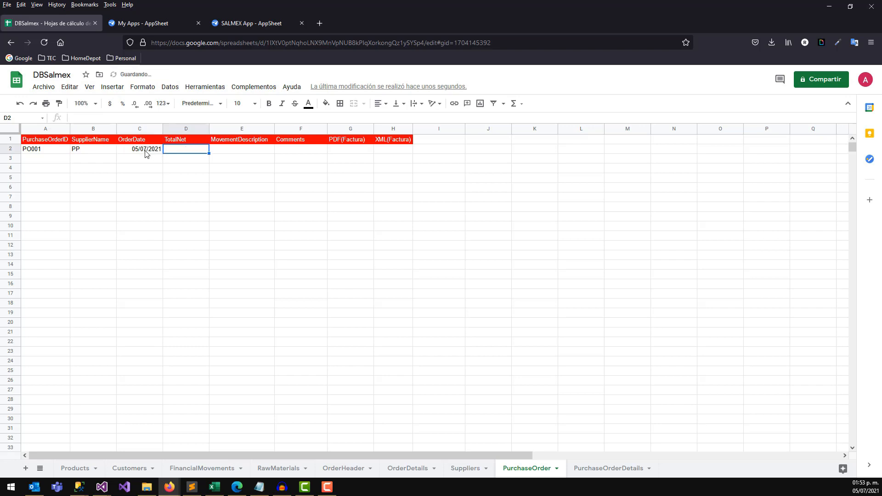
{"action": "key", "text": "Tab"}
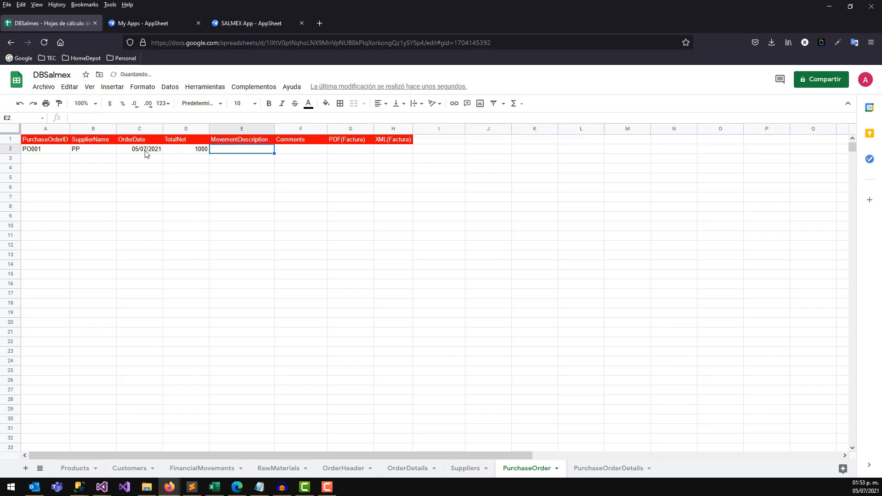
{"action": "type", "text": "C"}
{"action": "left_click", "coordinate": [313, 150]}
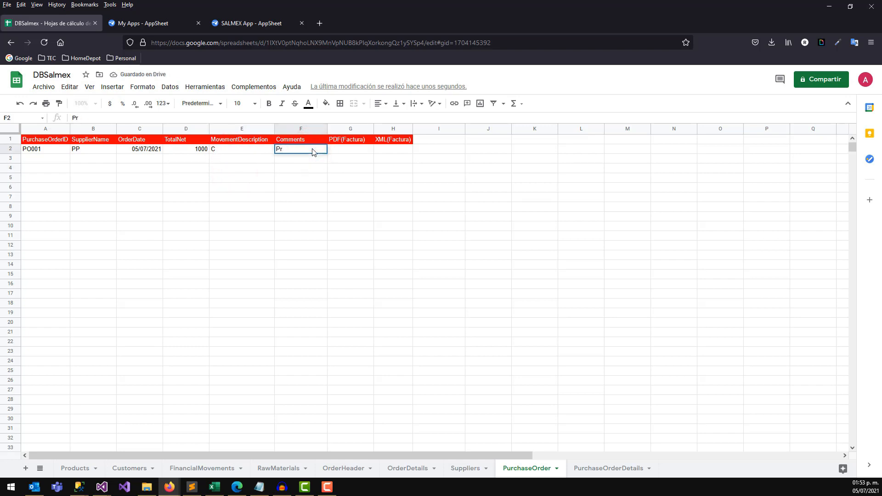
{"action": "key", "text": "Tab"}
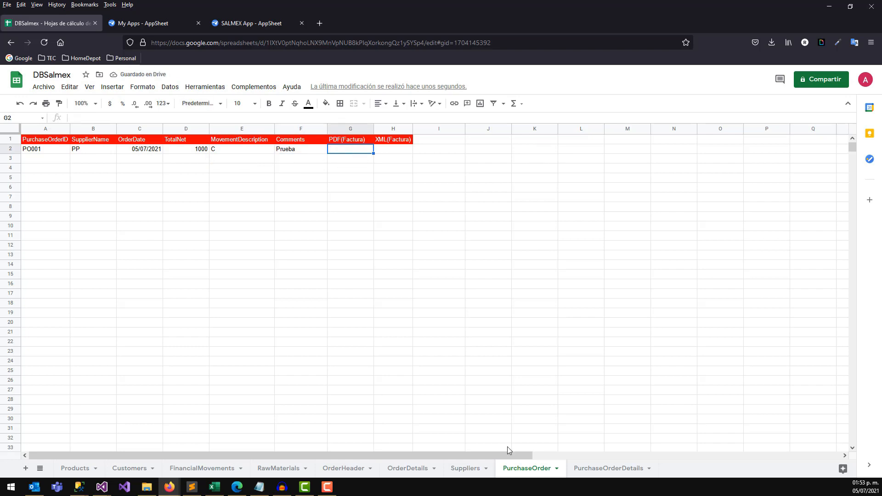
{"action": "left_click", "coordinate": [598, 469]}
{"action": "left_click", "coordinate": [545, 469]}
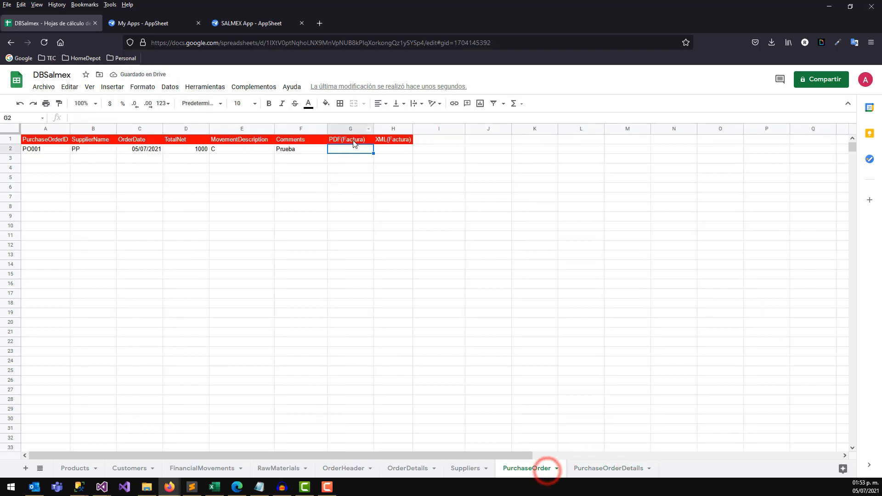
{"action": "left_click", "coordinate": [600, 471]}
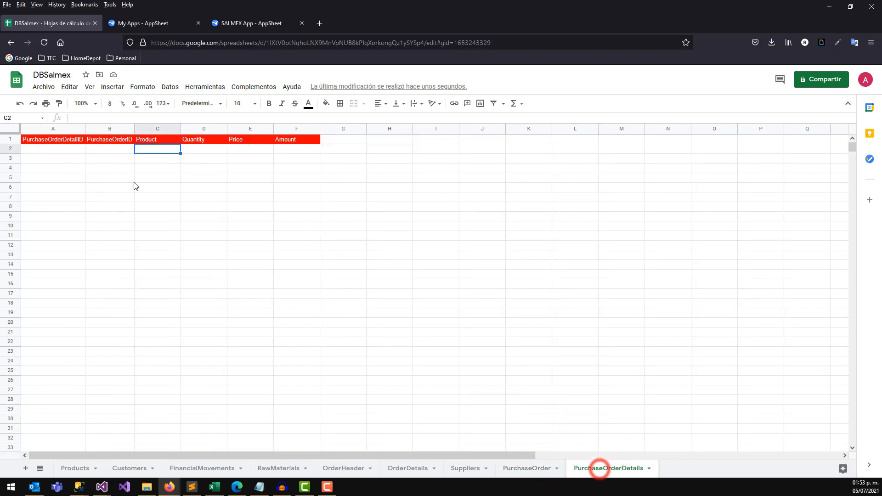
Enter detail ID POD001 in A2 and paste order ID PO001 into B2.
{"action": "left_click", "coordinate": [59, 148]}
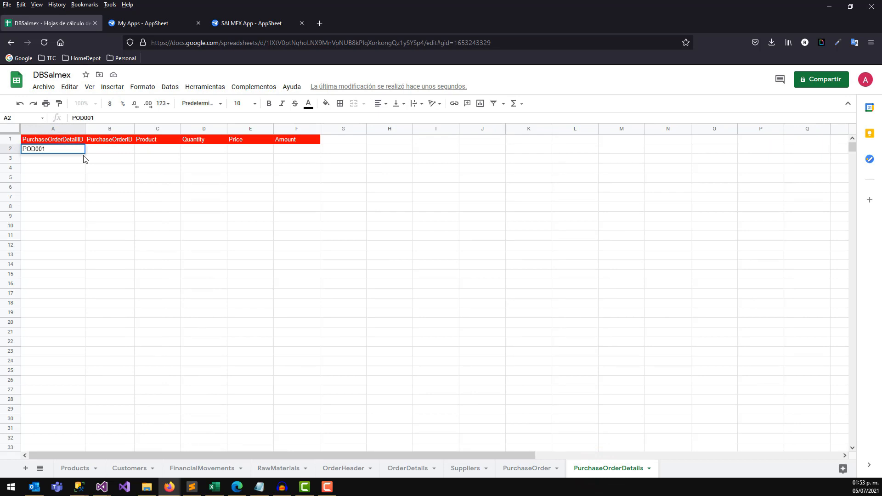
{"action": "key", "text": "Tab"}
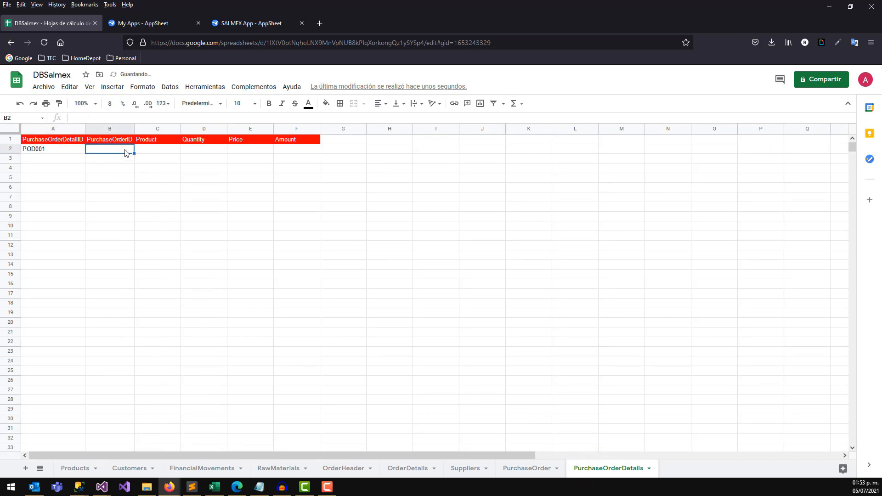
{"action": "left_click", "coordinate": [525, 469]}
{"action": "left_click", "coordinate": [39, 150]}
{"action": "key", "text": "ctrl+c"}
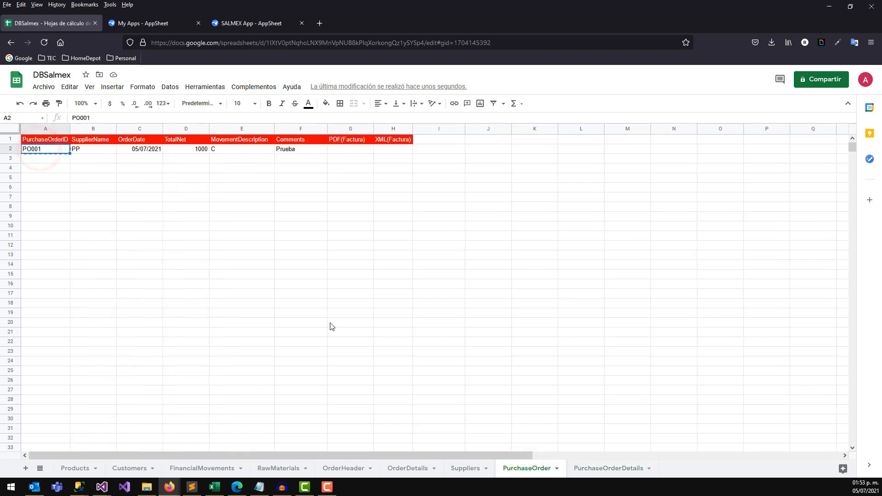
{"action": "left_click", "coordinate": [590, 468]}
{"action": "key", "text": "ctrl+v"}
{"action": "left_click", "coordinate": [115, 164]}
{"action": "left_click_drag", "start_coordinate": [99, 149], "coordinate": [294, 152]}
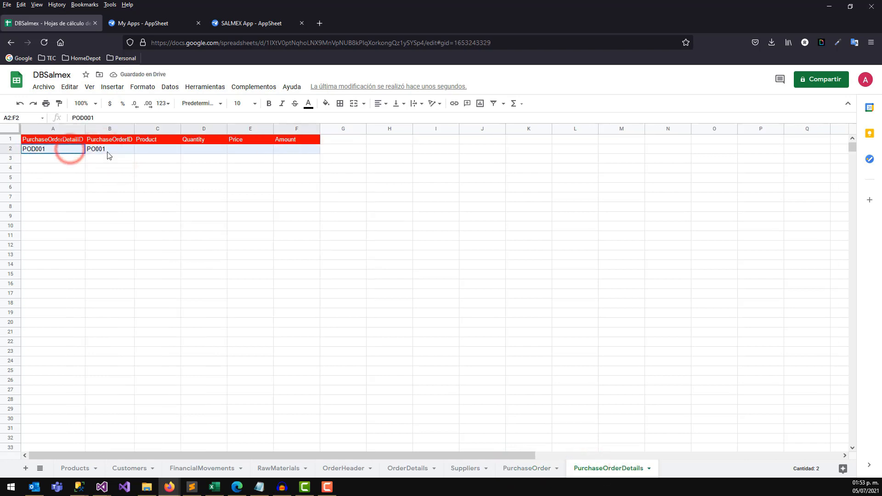
Add a second detail row with ID POD002 and order ID PO001.
{"action": "left_click", "coordinate": [104, 151]}
{"action": "left_click", "coordinate": [525, 468]}
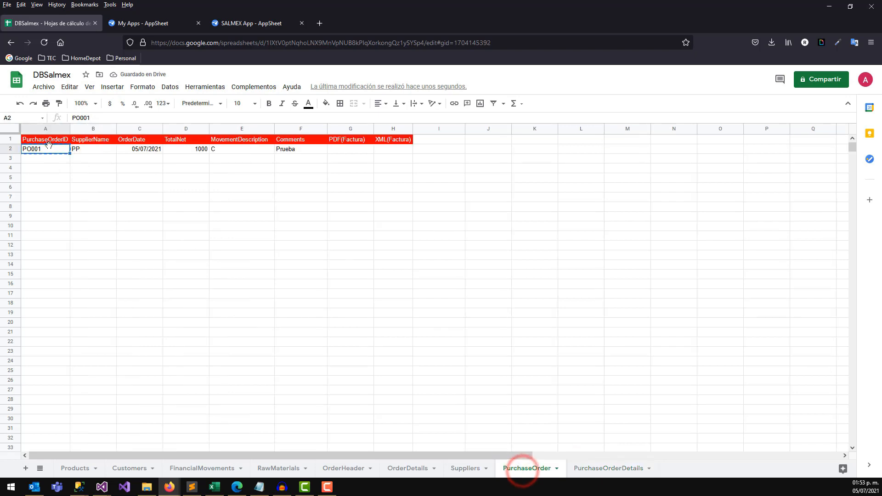
{"action": "left_click", "coordinate": [597, 469]}
{"action": "key", "text": "ctrl+c"}
{"action": "left_click", "coordinate": [106, 158]}
{"action": "key", "text": "ctrl+v"}
{"action": "left_click", "coordinate": [67, 158]}
{"action": "type", "text": "POD002"}
{"action": "key", "text": "Tab"}
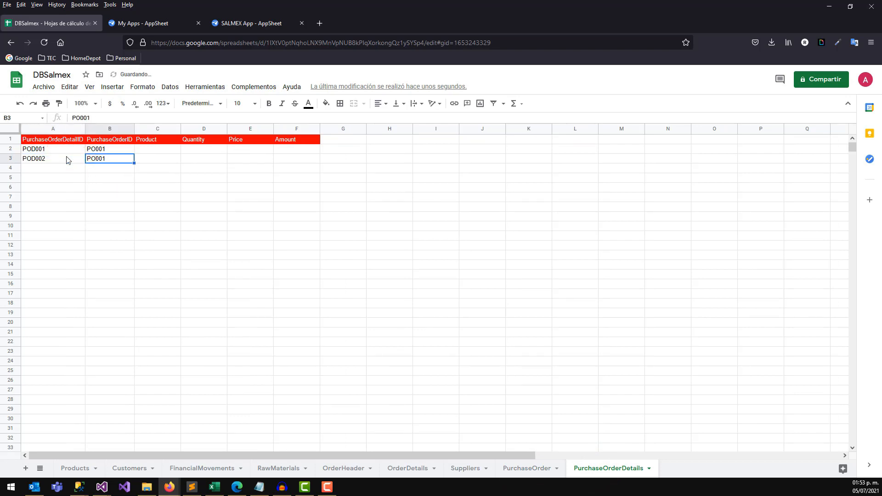
{"action": "left_click_drag", "start_coordinate": [63, 150], "coordinate": [63, 157]}
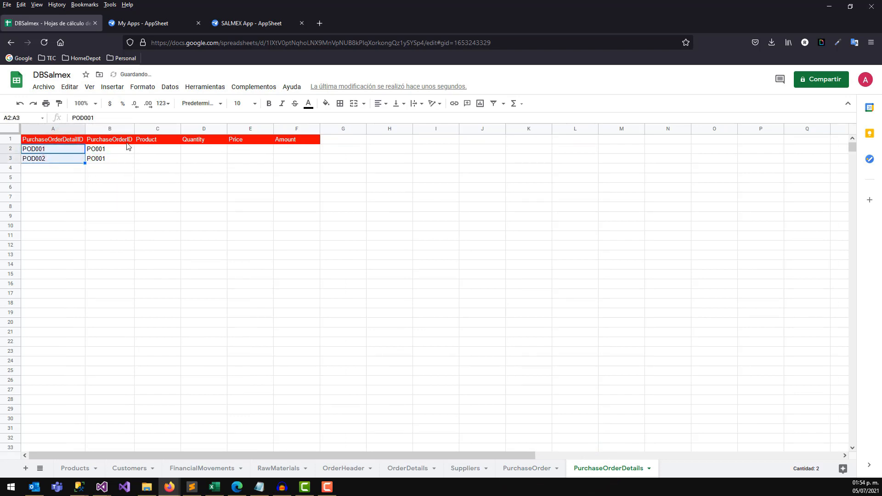
{"action": "left_click_drag", "start_coordinate": [122, 150], "coordinate": [124, 158]}
{"action": "left_click", "coordinate": [520, 467]}
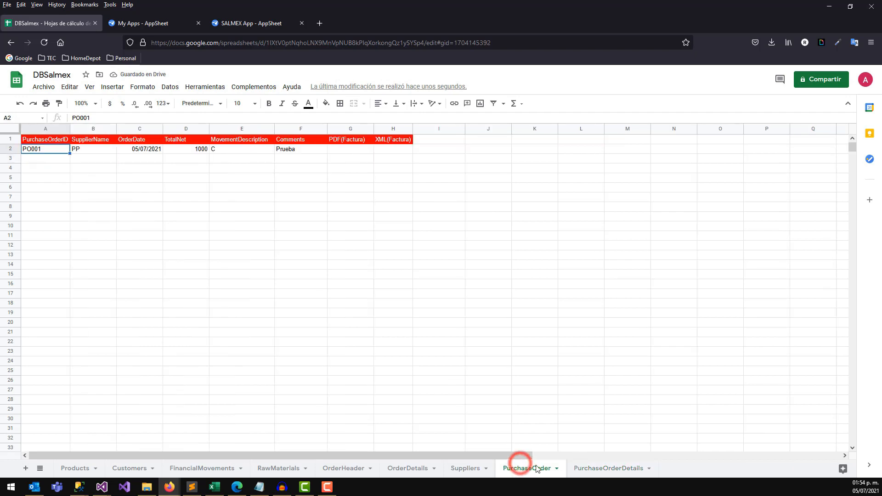
{"action": "left_click", "coordinate": [591, 469]}
Fill the first line with product ET, quantity 1, price 500, amount 500.
{"action": "left_click", "coordinate": [151, 150]}
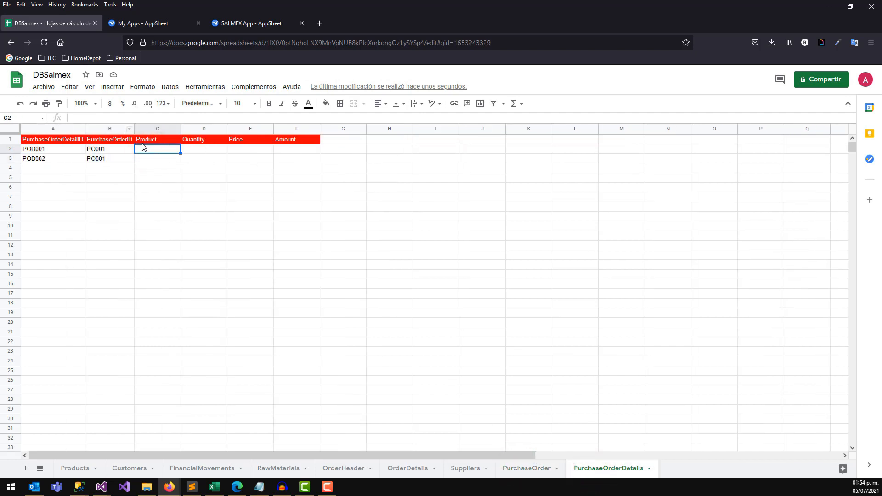
{"action": "left_click_drag", "start_coordinate": [147, 152], "coordinate": [147, 164]}
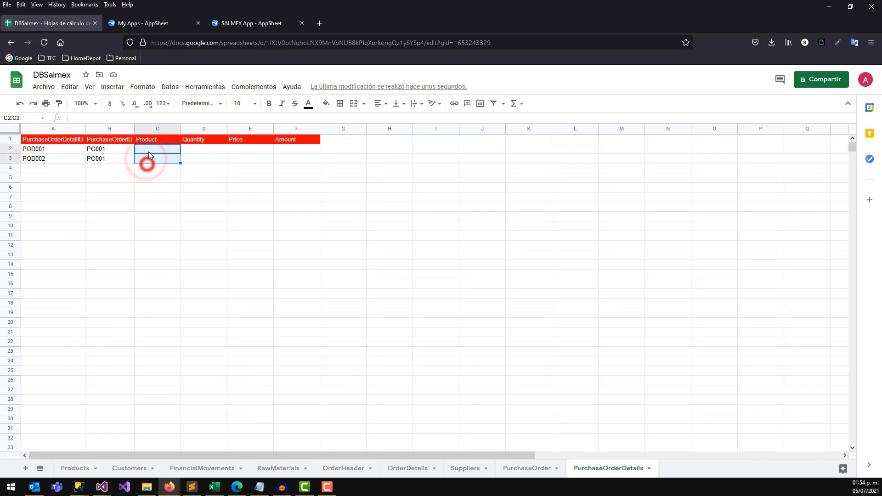
{"action": "left_click", "coordinate": [161, 370]}
{"action": "left_click", "coordinate": [146, 151]}
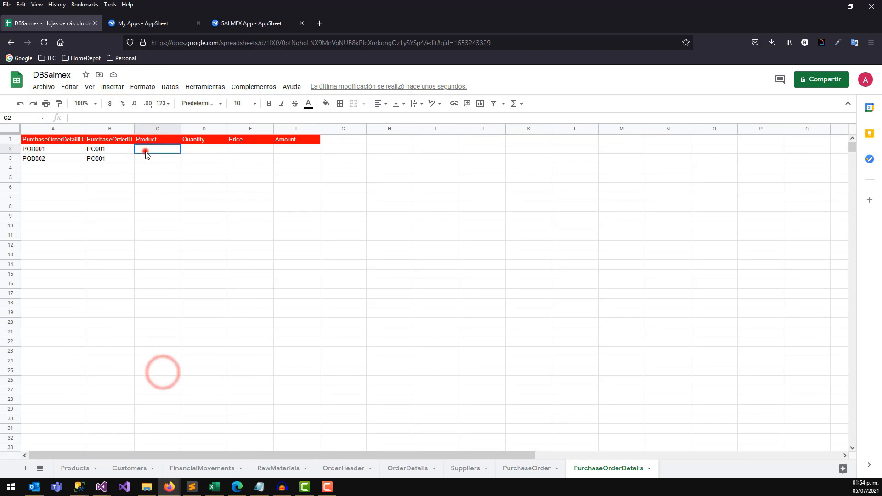
{"action": "left_click", "coordinate": [271, 468]}
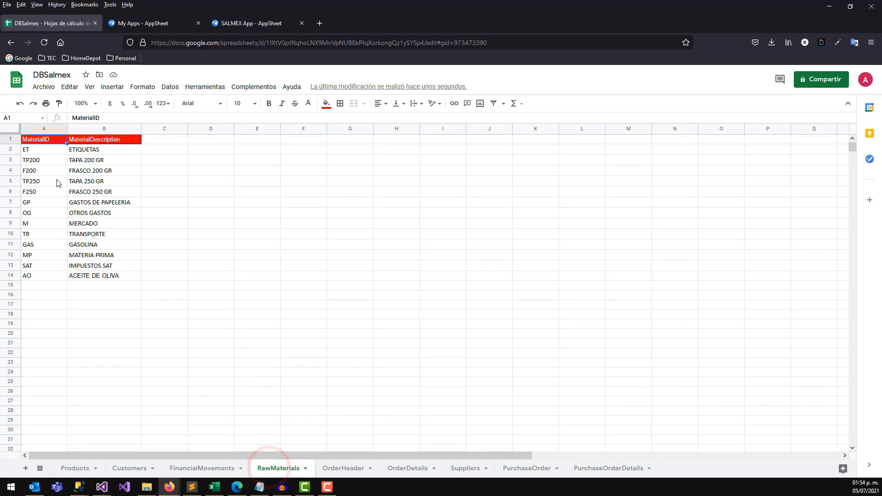
{"action": "left_click", "coordinate": [35, 151]}
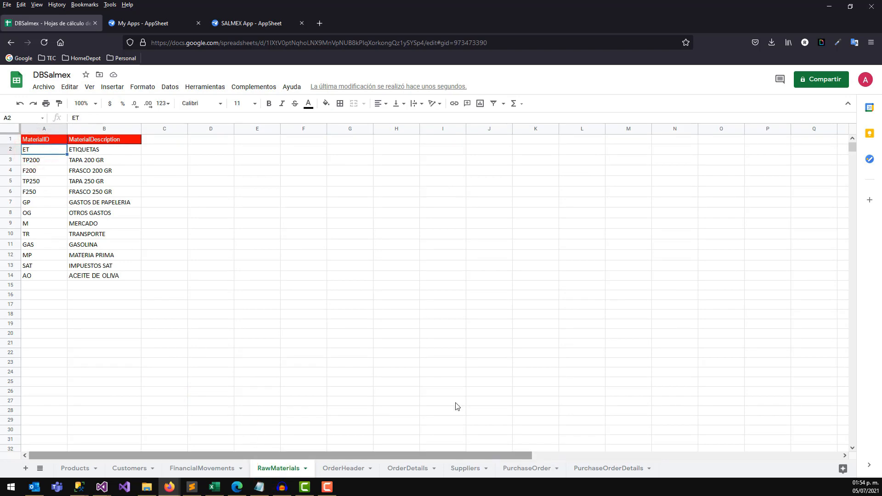
{"action": "left_click", "coordinate": [591, 471]}
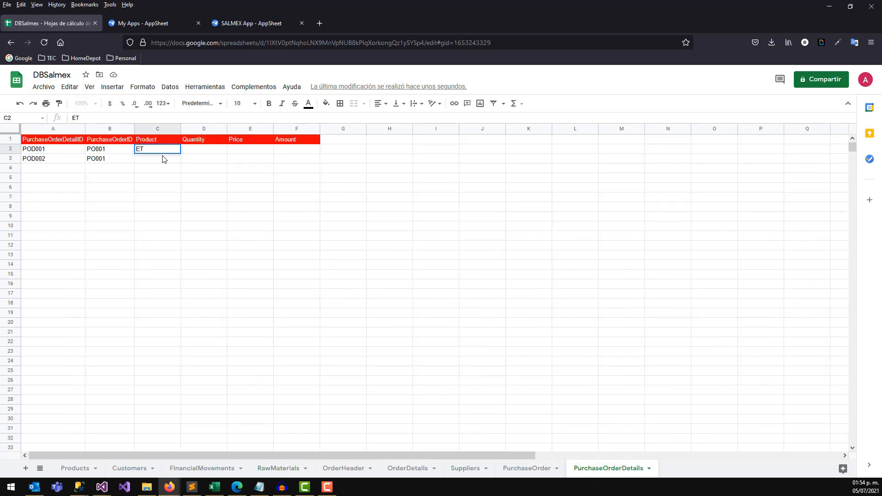
{"action": "key", "text": "Tab"}
{"action": "key", "text": "Tab"}
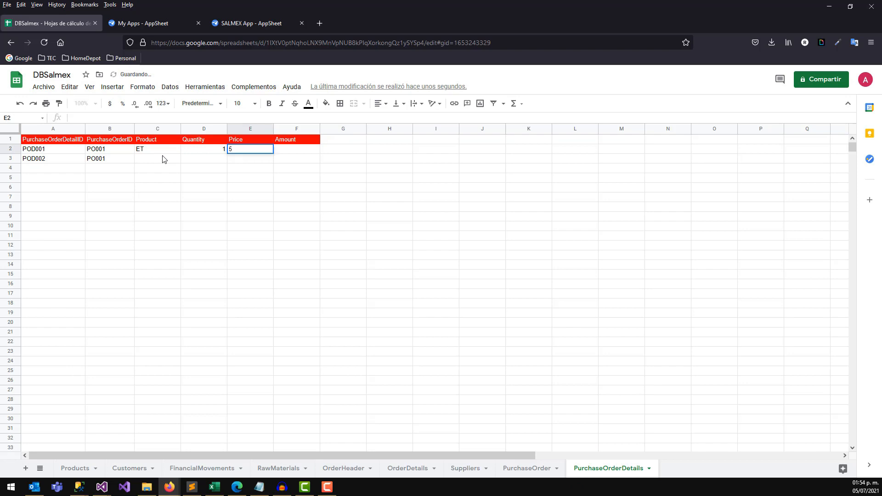
{"action": "type", "text": "500"}
{"action": "key", "text": "Return"}
{"action": "key", "text": "Right"}
{"action": "key", "text": "Up"}
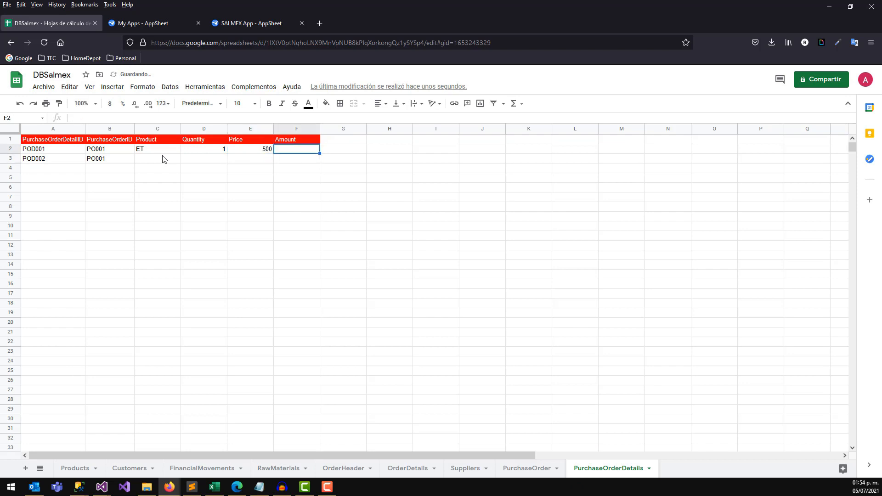
{"action": "type", "text": "500"}
{"action": "key", "text": "Return"}
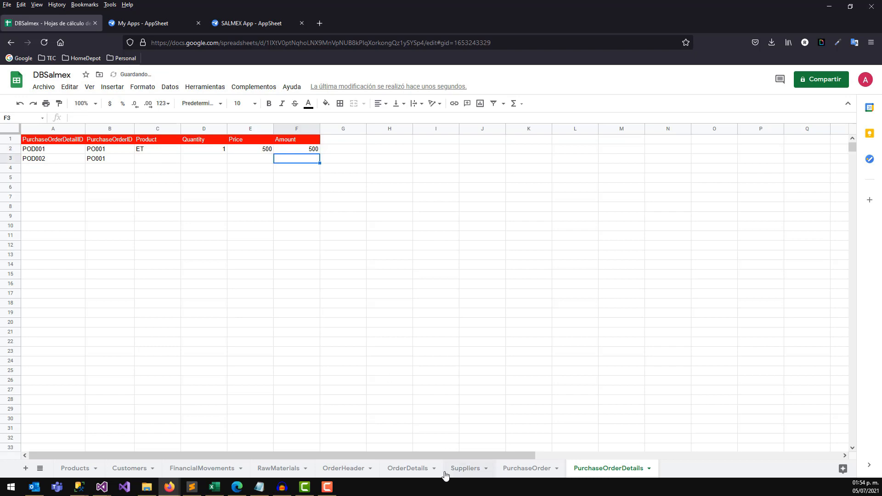
Fill the second line with product TP, quantity 1, price 500, amount 500.
{"action": "left_click", "coordinate": [282, 468]}
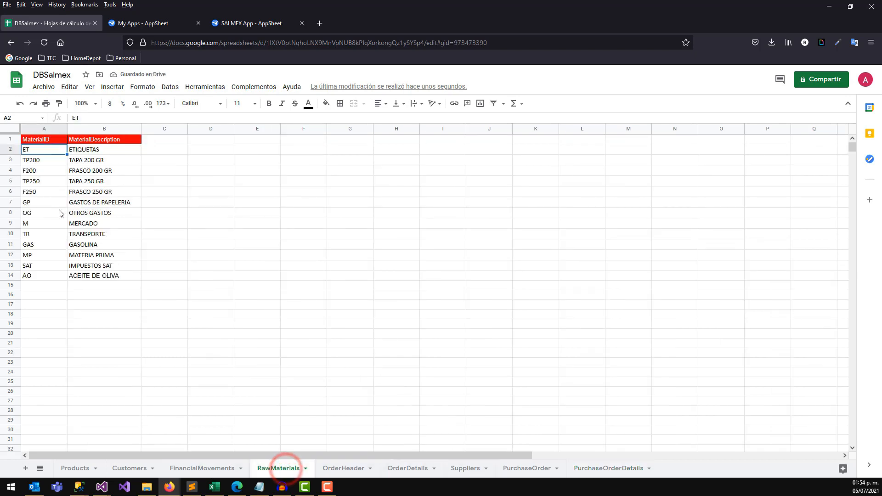
{"action": "left_click", "coordinate": [46, 161]}
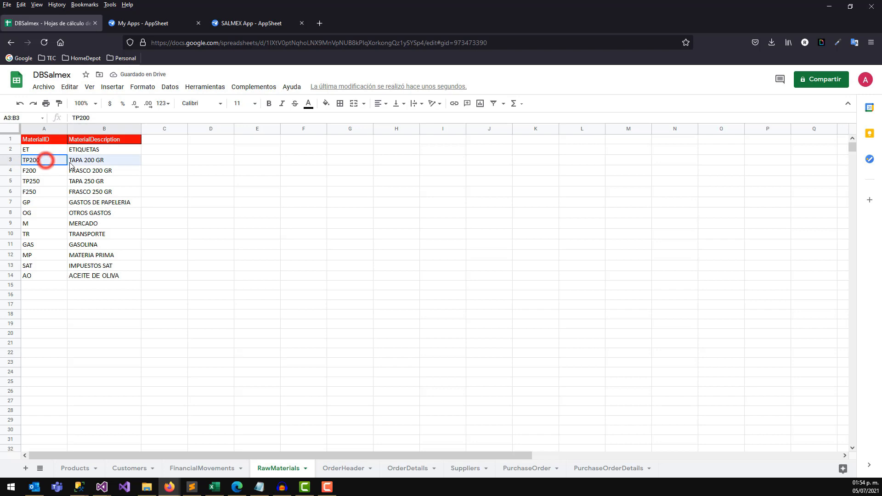
{"action": "left_click", "coordinate": [608, 465]}
{"action": "left_click", "coordinate": [155, 155]}
{"action": "type", "text": "TP"}
{"action": "key", "text": "Tab"}
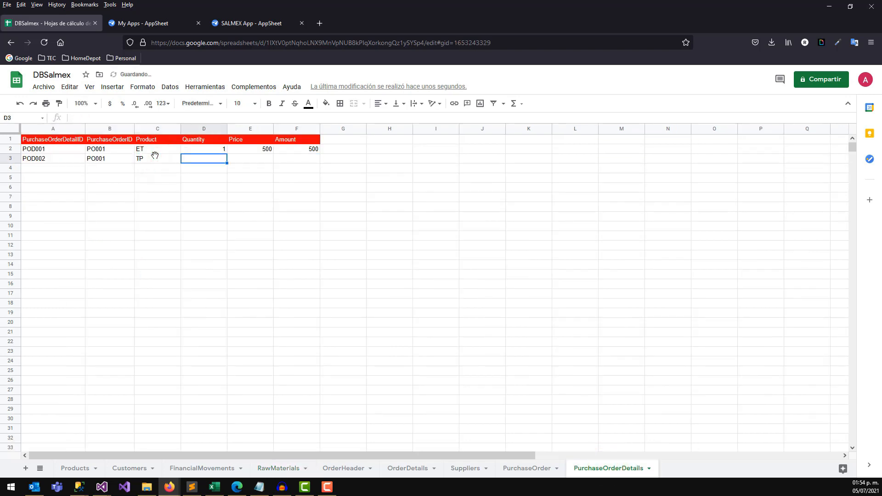
{"action": "key", "text": "Tab"}
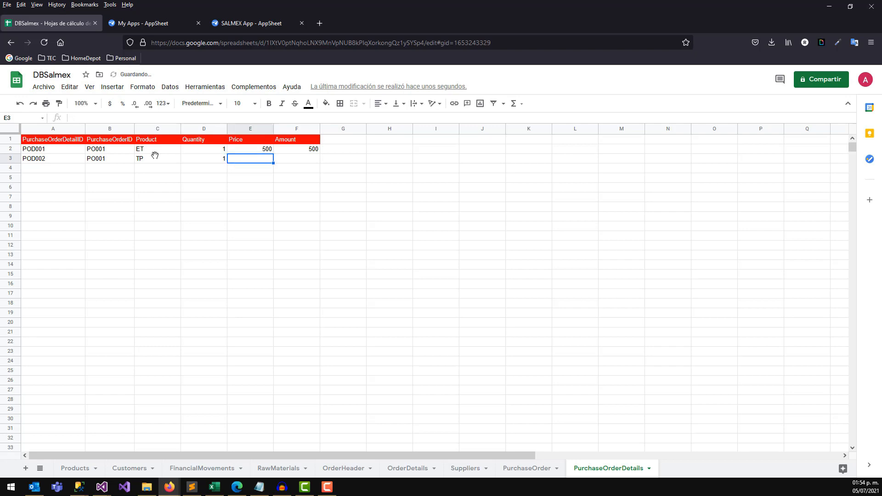
{"action": "key", "text": "Tab"}
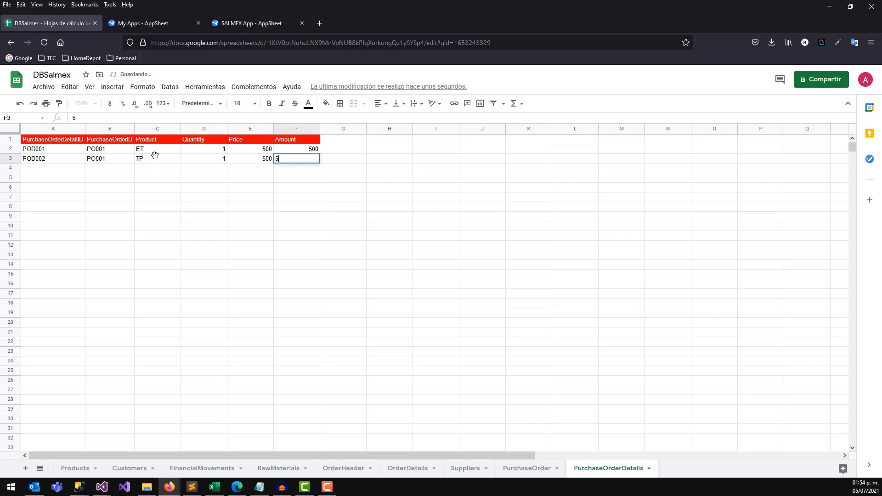
{"action": "key", "text": "Return"}
Verify the amounts sum to PO001's TotalNet of 1000, then return to the SALMEX App editor.
{"action": "left_click_drag", "start_coordinate": [189, 149], "coordinate": [191, 158]}
{"action": "left_click_drag", "start_coordinate": [312, 147], "coordinate": [314, 160]}
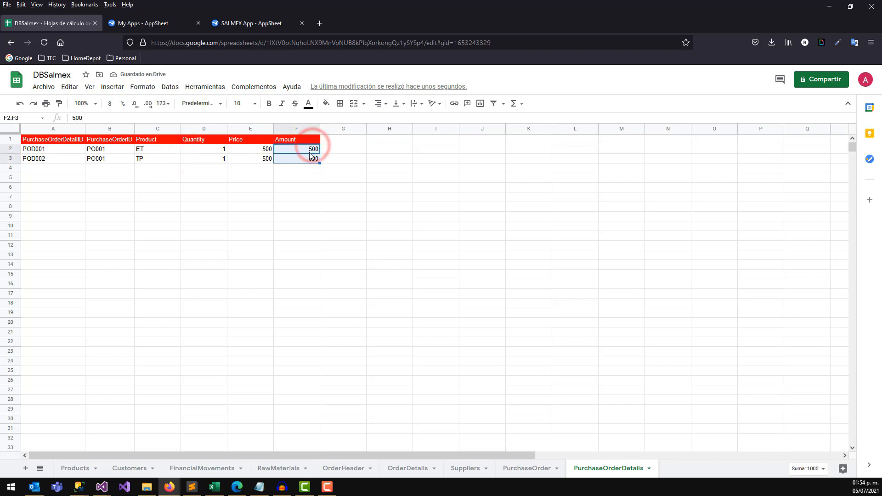
{"action": "left_click", "coordinate": [535, 468]}
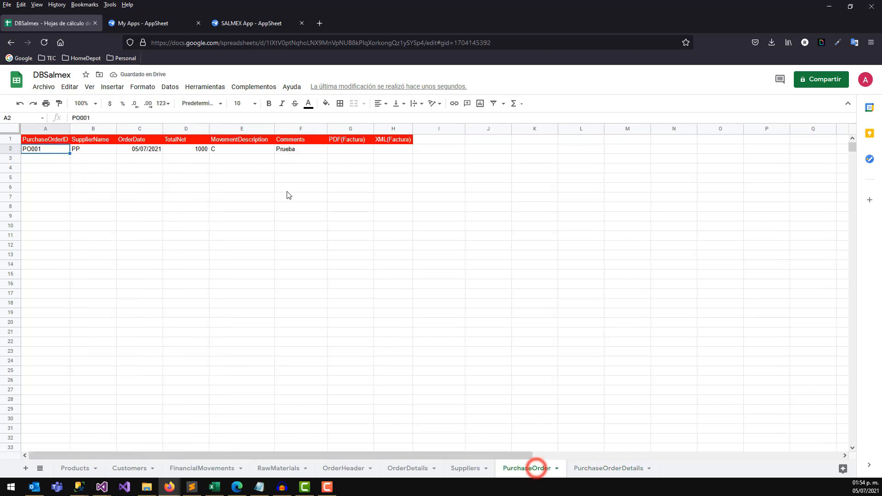
{"action": "left_click", "coordinate": [202, 149]}
{"action": "left_click", "coordinate": [596, 469]}
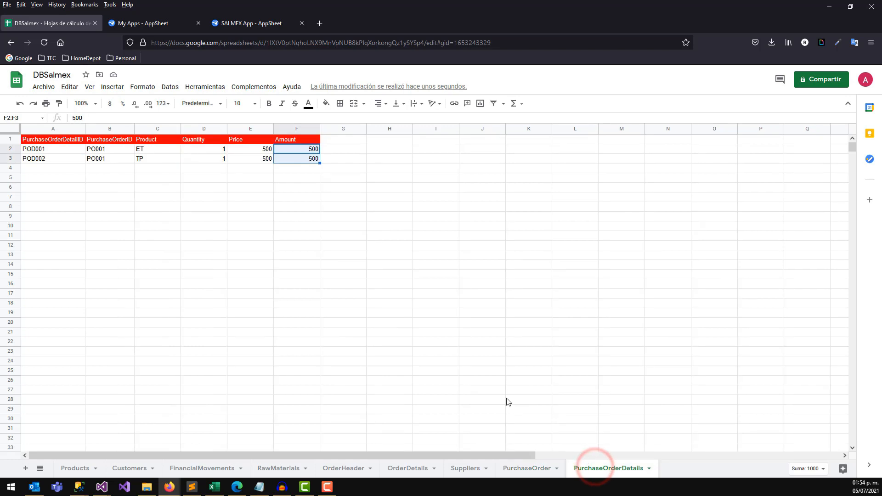
{"action": "left_click", "coordinate": [259, 186]}
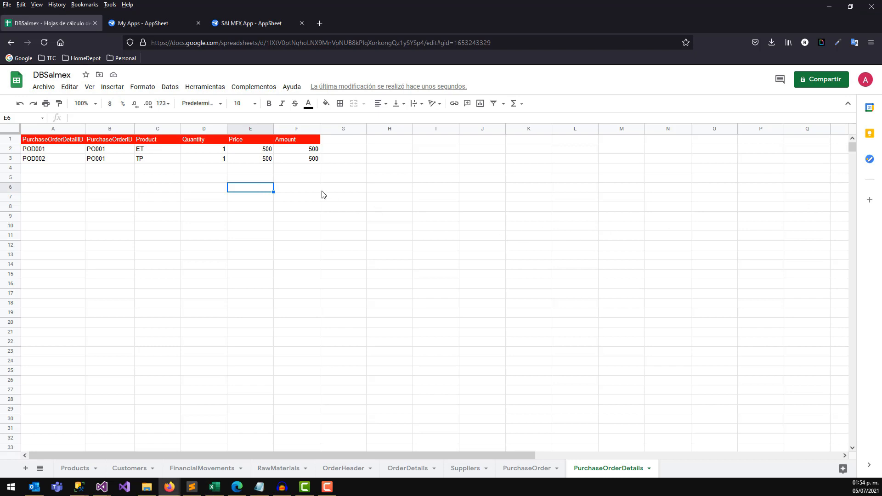
{"action": "left_click", "coordinate": [159, 26]}
{"action": "left_click", "coordinate": [239, 23]}
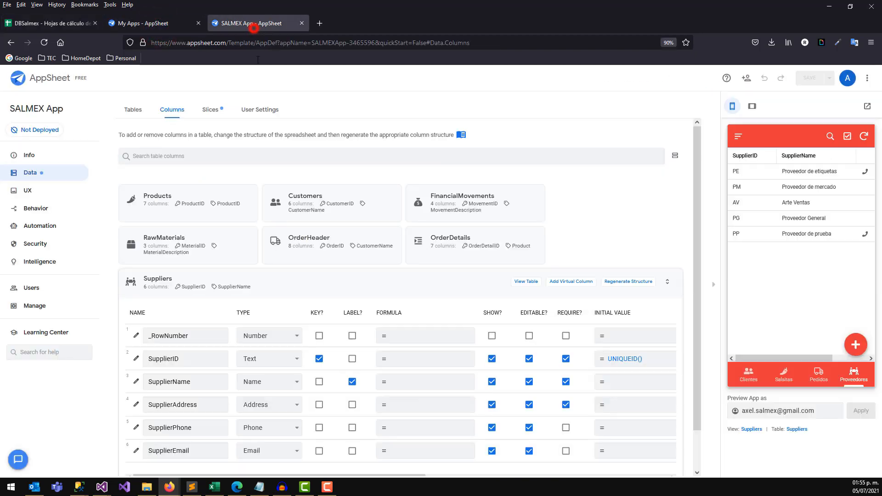
Add the PurchaseOrder sheet from DBSalmex as a new app table.
{"action": "left_click", "coordinate": [43, 174]}
{"action": "left_click", "coordinate": [144, 172]}
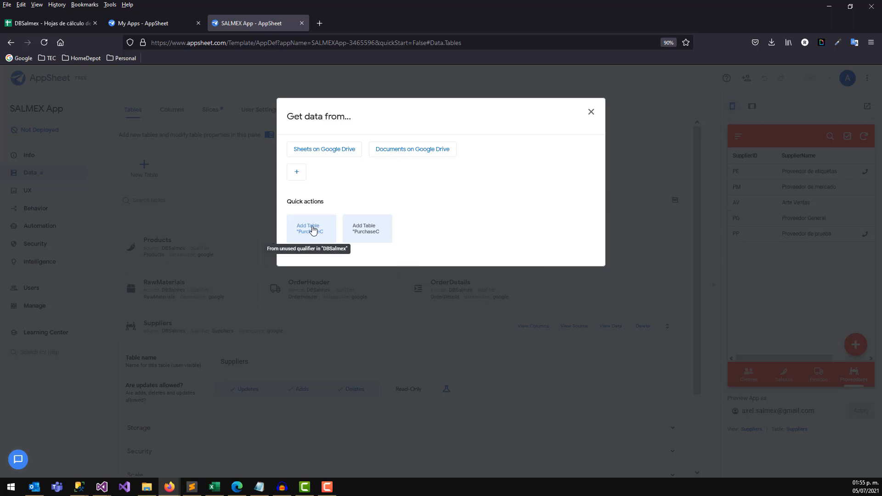
{"action": "left_click", "coordinate": [313, 229]}
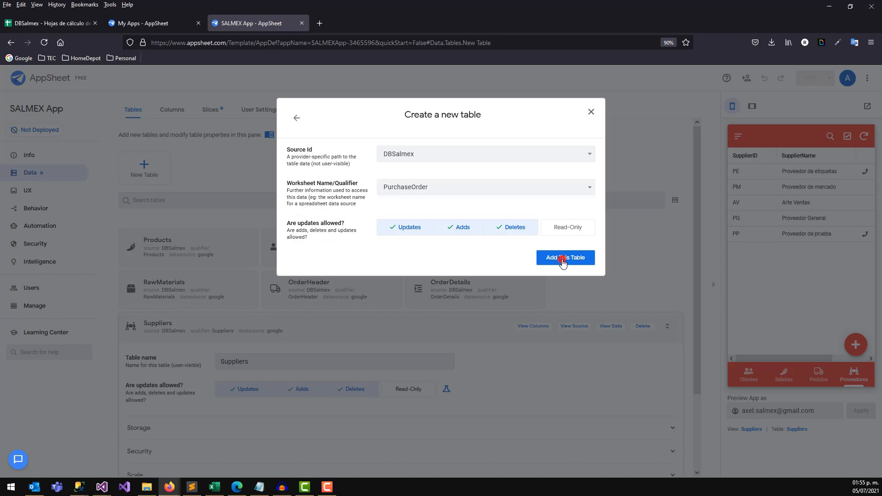
{"action": "left_click", "coordinate": [564, 258]}
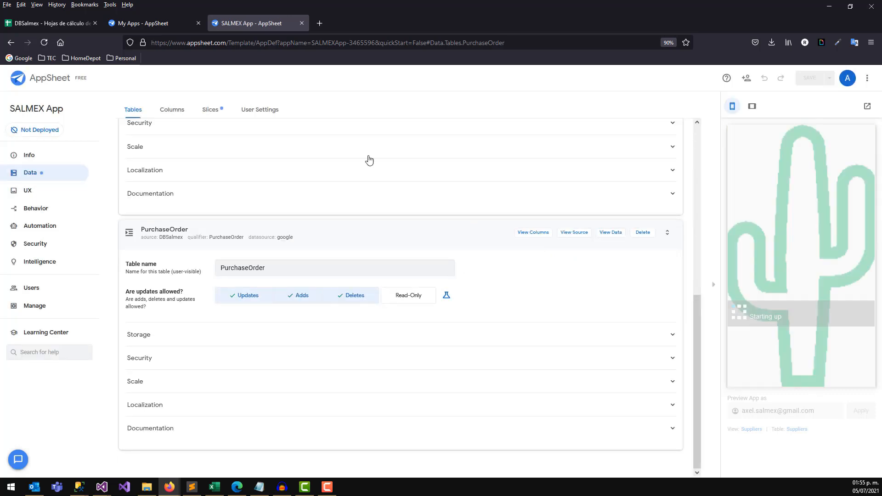
{"action": "left_click", "coordinate": [177, 111]}
Check the PurchaseOrder header row A1:H1 in the DBSalmex spreadsheet.
{"action": "left_click", "coordinate": [55, 25]}
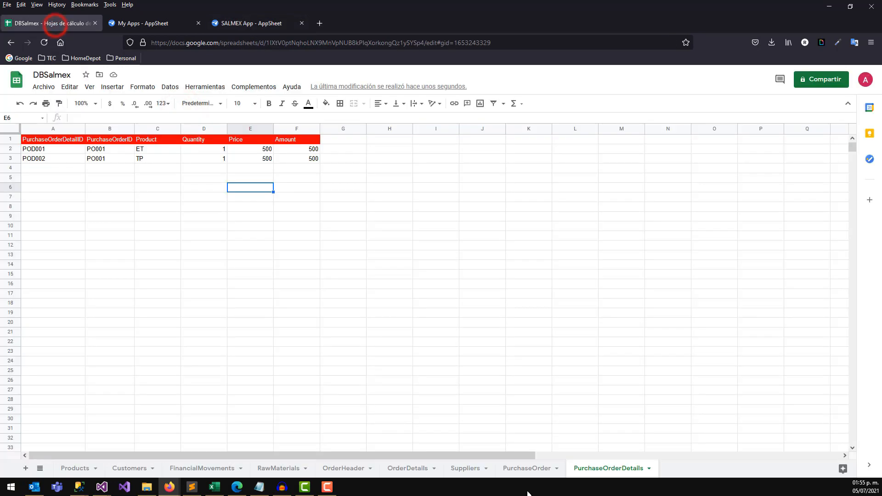
{"action": "left_click", "coordinate": [532, 470]}
{"action": "left_click_drag", "start_coordinate": [51, 139], "coordinate": [393, 139]}
{"action": "left_click", "coordinate": [167, 20]}
{"action": "left_click", "coordinate": [239, 20]}
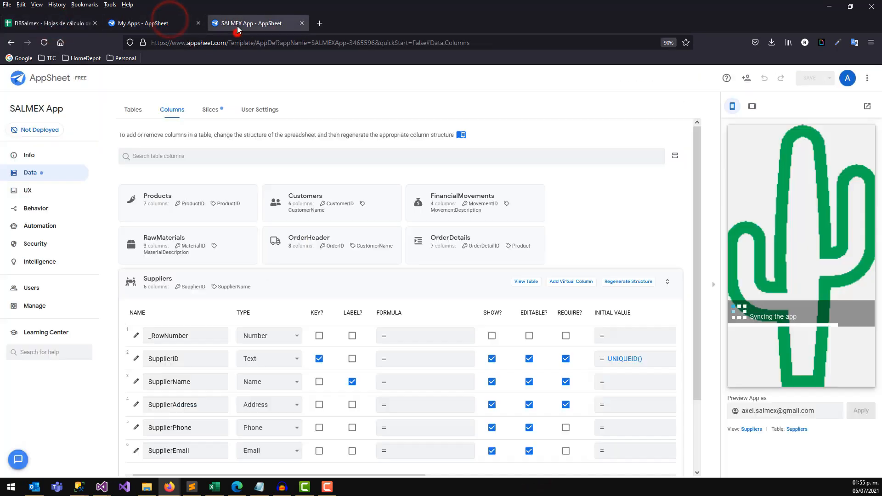
Collapse the Suppliers columns and expand the PurchaseOrder table's column list.
{"action": "left_click_drag", "start_coordinate": [696, 298], "coordinate": [694, 385]}
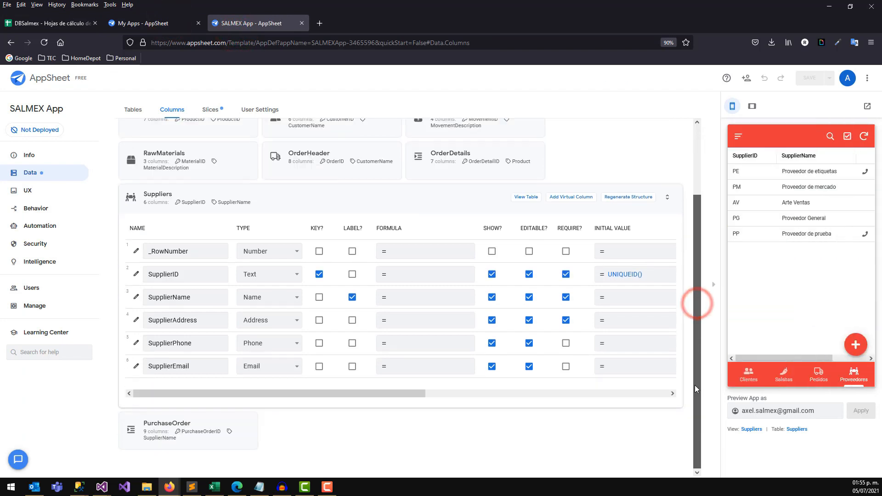
{"action": "left_click", "coordinate": [180, 197]}
{"action": "left_click", "coordinate": [606, 239]}
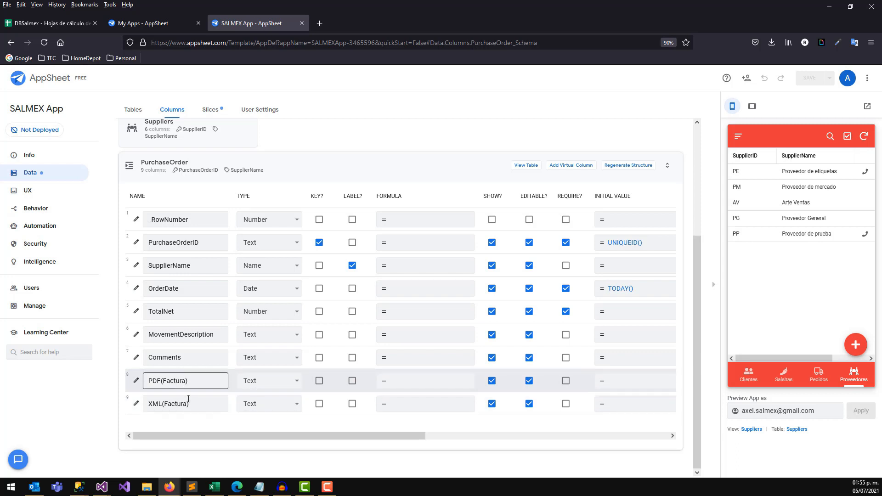
{"action": "left_click", "coordinate": [275, 381]}
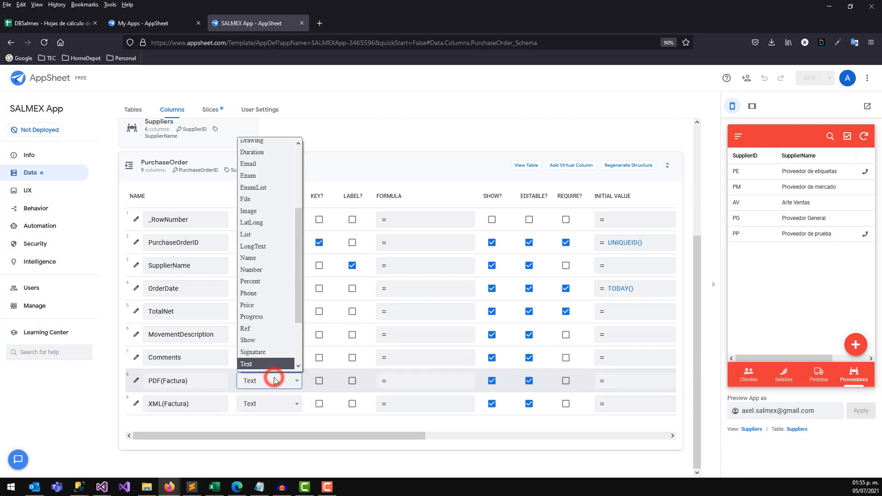
Change the PDF(Factura) and XML(Factura) column types from Text to File.
{"action": "left_click", "coordinate": [260, 204]}
{"action": "left_click", "coordinate": [273, 404]}
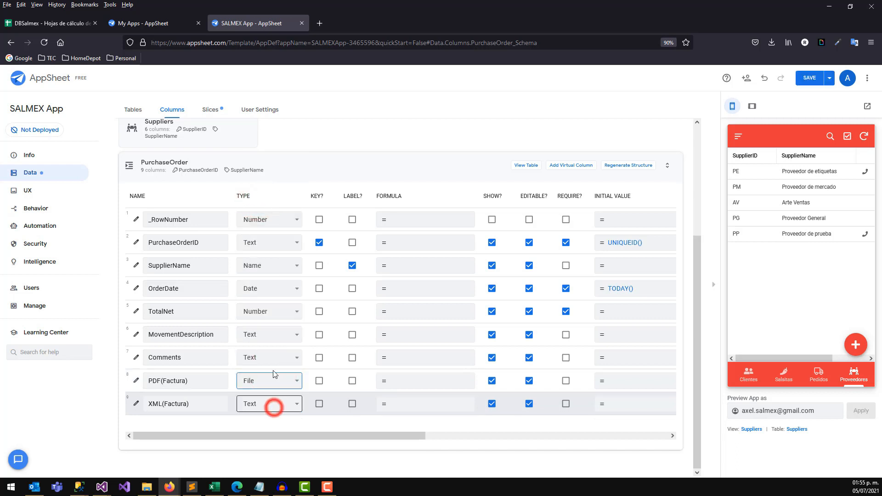
{"action": "left_click", "coordinate": [248, 233]}
{"action": "left_click", "coordinate": [272, 404]}
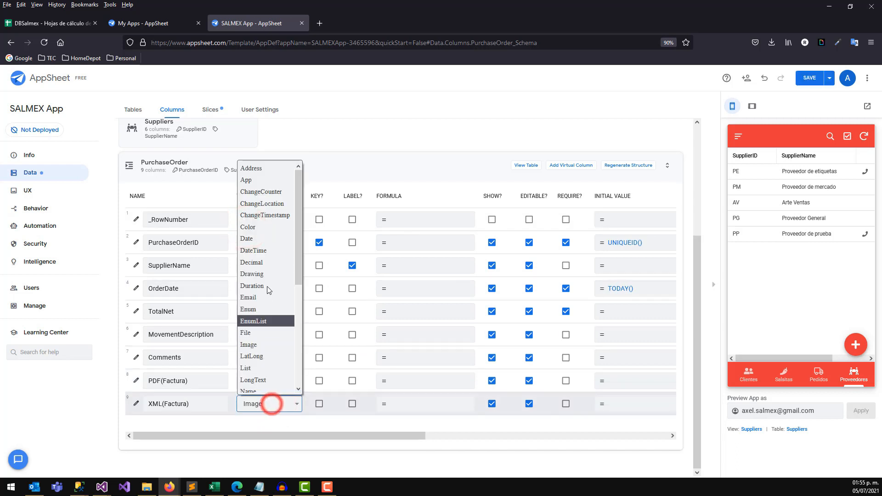
{"action": "left_click", "coordinate": [251, 334]}
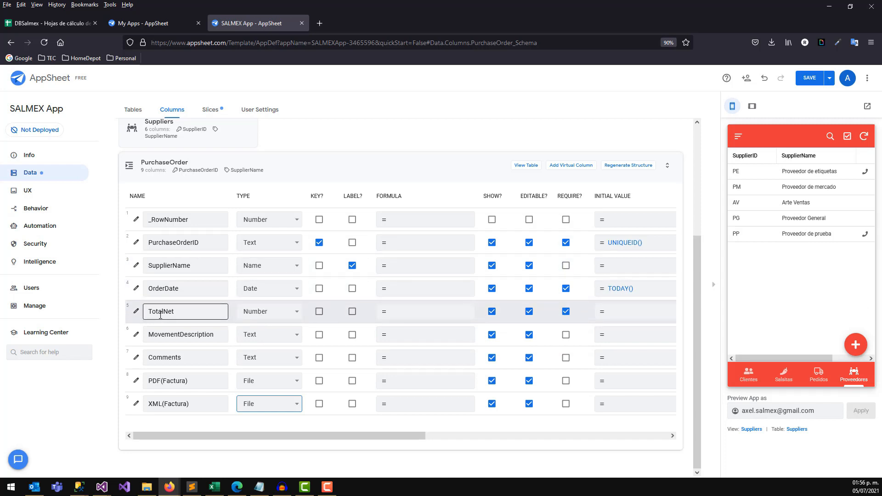
{"action": "left_click", "coordinate": [135, 266]}
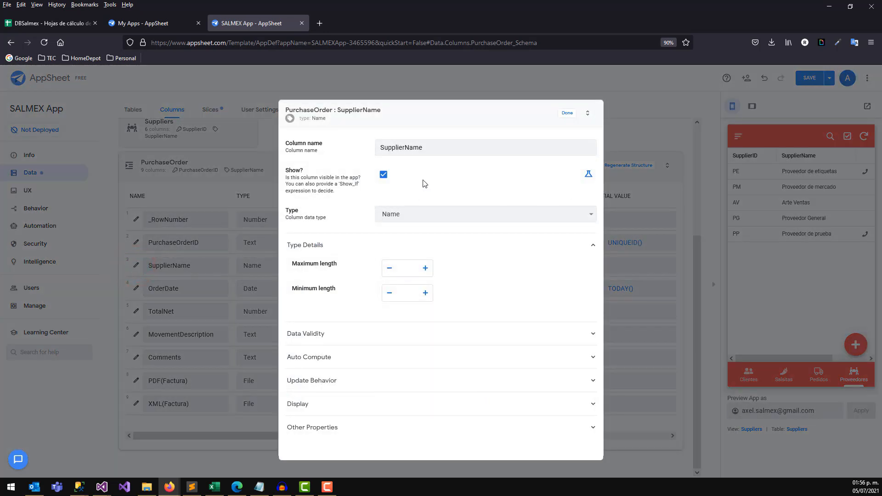
Make PurchaseOrder's SupplierName a Ref column referencing the Suppliers table.
{"action": "left_click", "coordinate": [394, 215]}
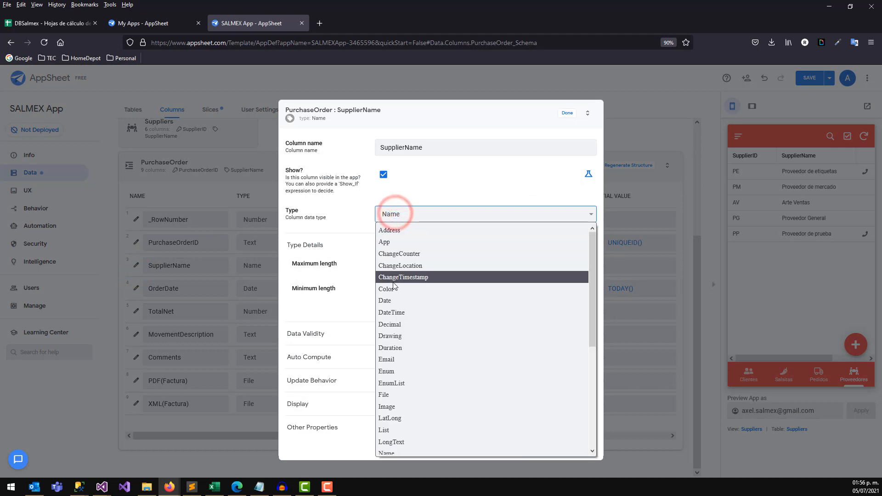
{"action": "key", "text": "r"}
{"action": "left_click", "coordinate": [394, 448]}
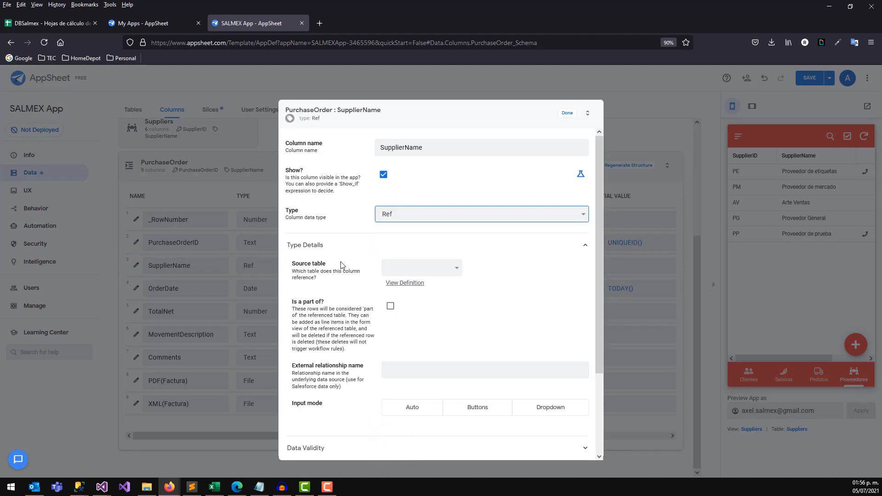
{"action": "left_click", "coordinate": [410, 267]}
{"action": "left_click", "coordinate": [412, 378]}
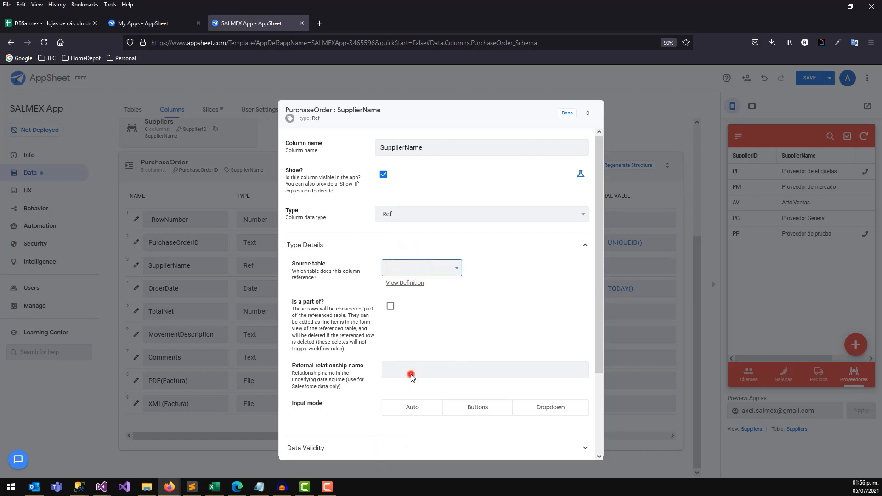
{"action": "left_click", "coordinate": [567, 114]}
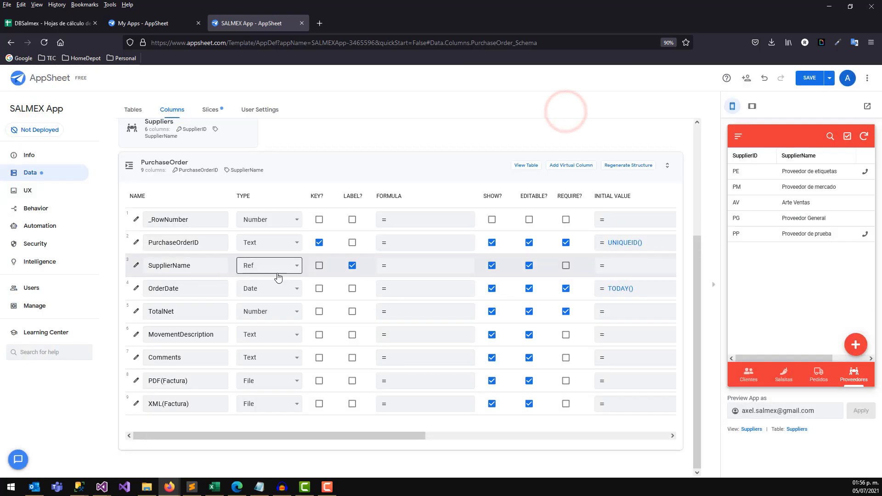
{"action": "left_click", "coordinate": [160, 266]}
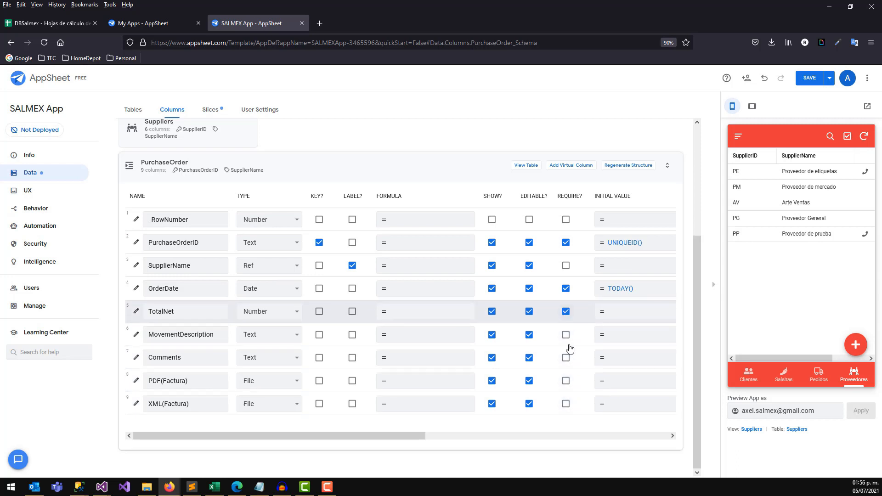
Leave PDF(Factura) and XML(Factura) not required and save the PurchaseOrder column changes.
{"action": "left_click", "coordinate": [566, 380]}
{"action": "left_click", "coordinate": [565, 403]}
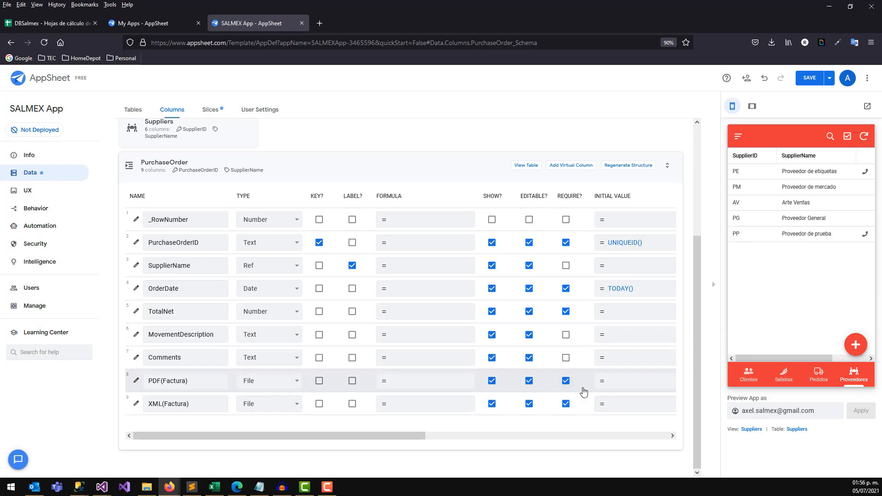
{"action": "left_click", "coordinate": [567, 381]}
{"action": "left_click", "coordinate": [565, 403]}
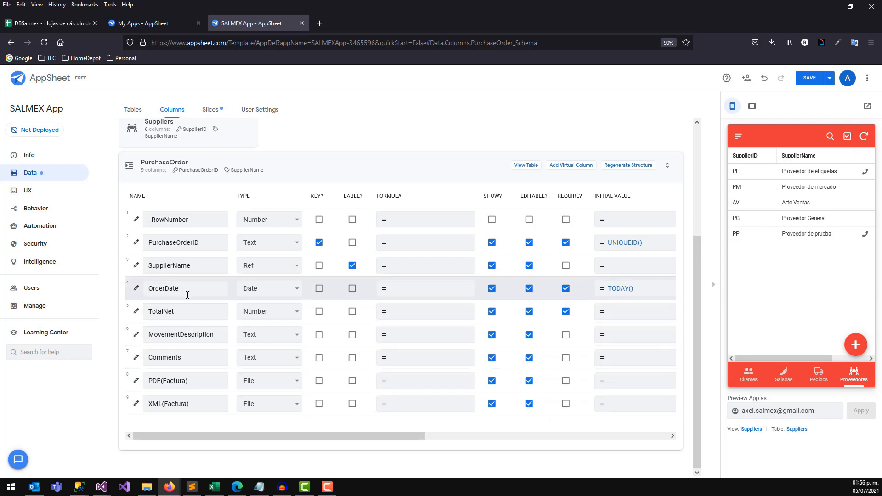
{"action": "left_click", "coordinate": [810, 78]}
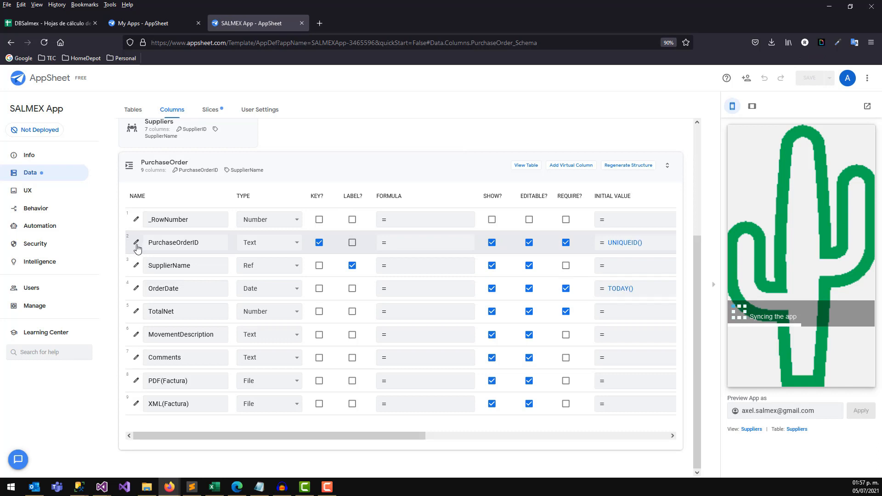
Set PurchaseOrderID's type to Ref, then collapse the PurchaseOrder card to the tables overview.
{"action": "left_click", "coordinate": [136, 243]}
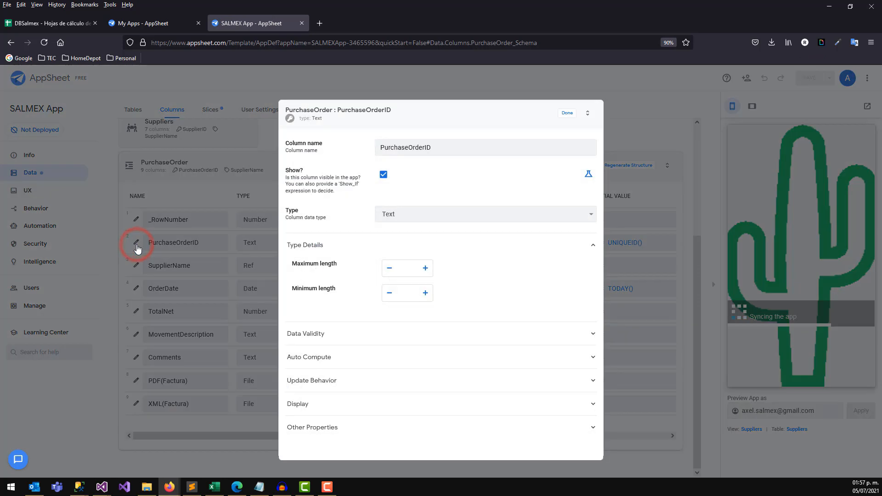
{"action": "left_click", "coordinate": [410, 214]}
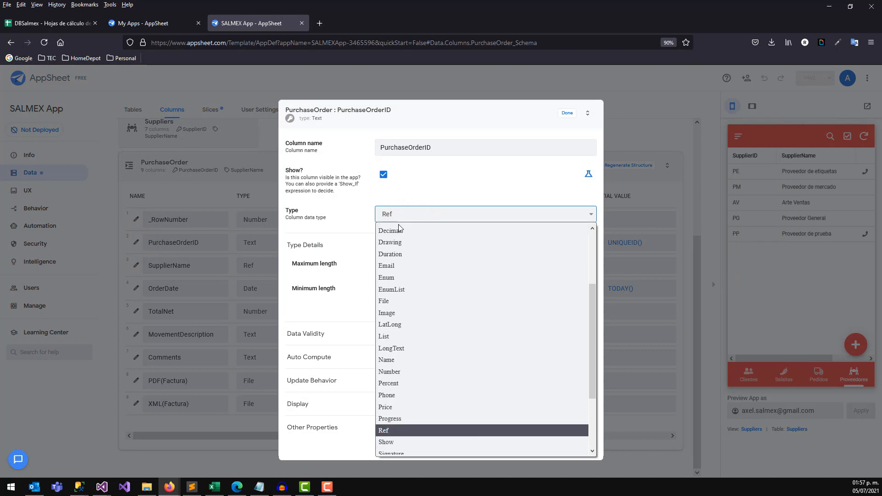
{"action": "left_click", "coordinate": [384, 427]}
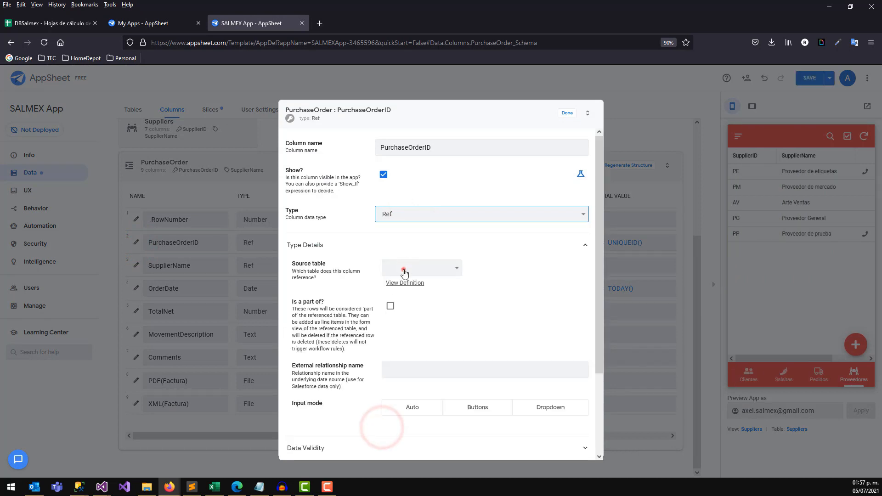
{"action": "left_click", "coordinate": [403, 268]}
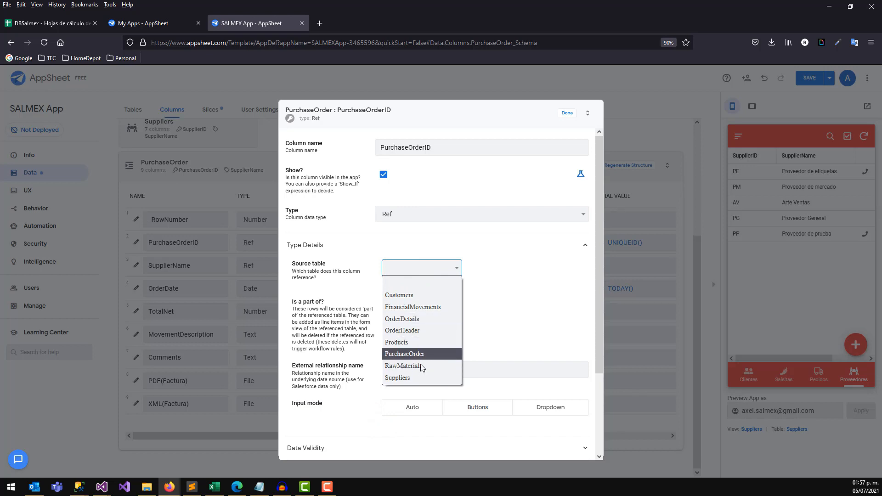
{"action": "left_click", "coordinate": [568, 113]}
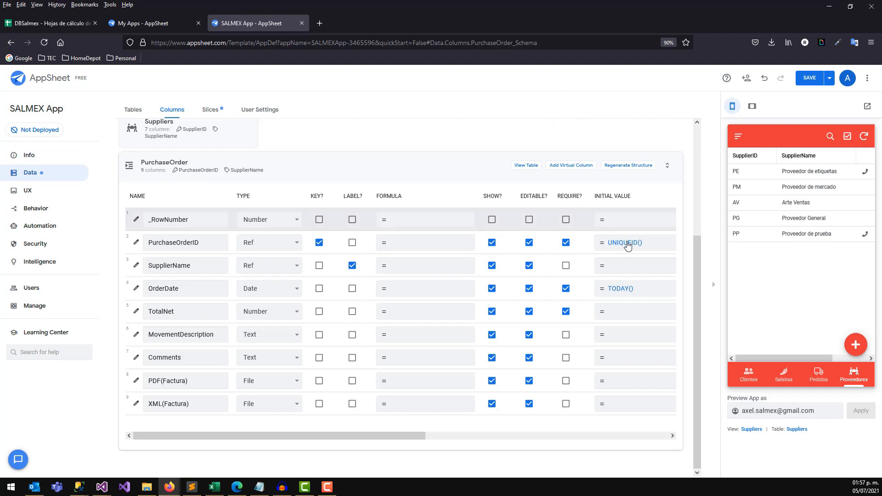
{"action": "left_click", "coordinate": [409, 165]}
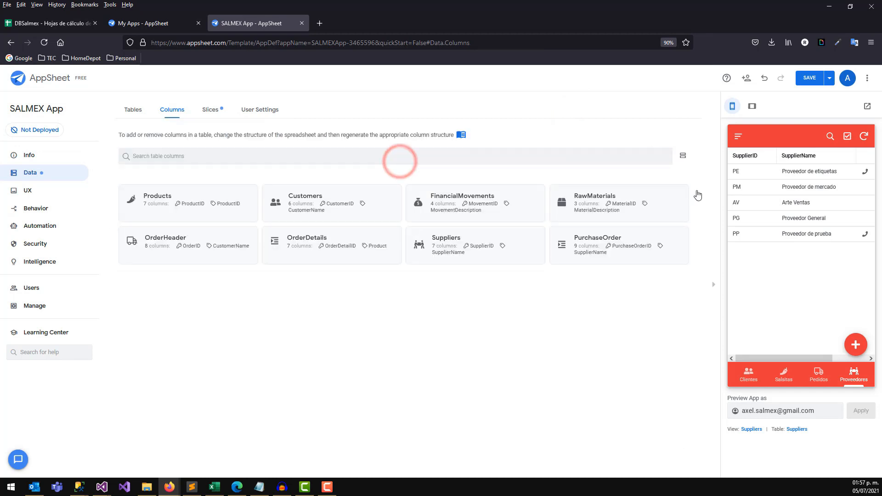
Add the suggested PurchaseOrderDetails worksheet from DBSalmex as a new app table.
{"action": "left_click", "coordinate": [45, 174]}
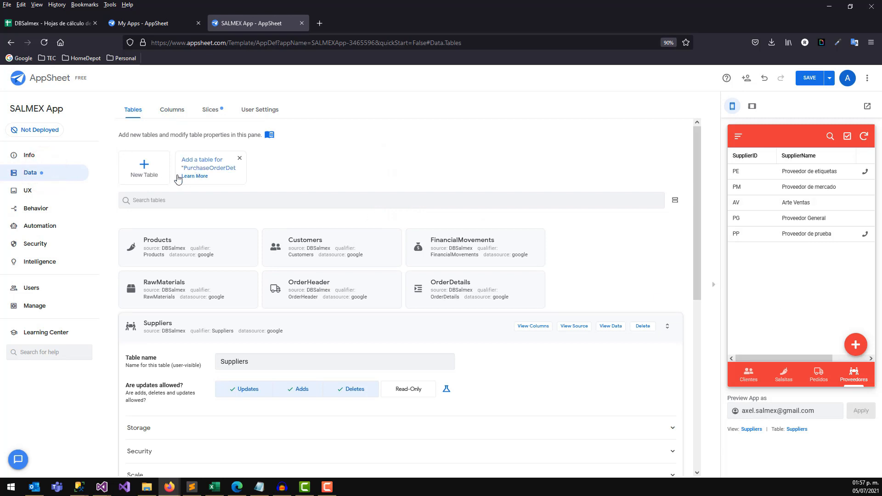
{"action": "left_click", "coordinate": [145, 170]}
{"action": "left_click", "coordinate": [318, 235]}
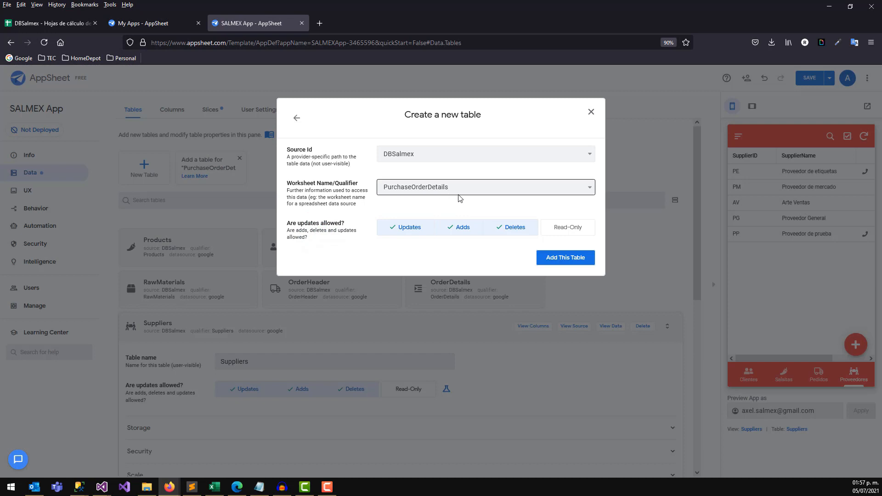
{"action": "left_click", "coordinate": [570, 259]}
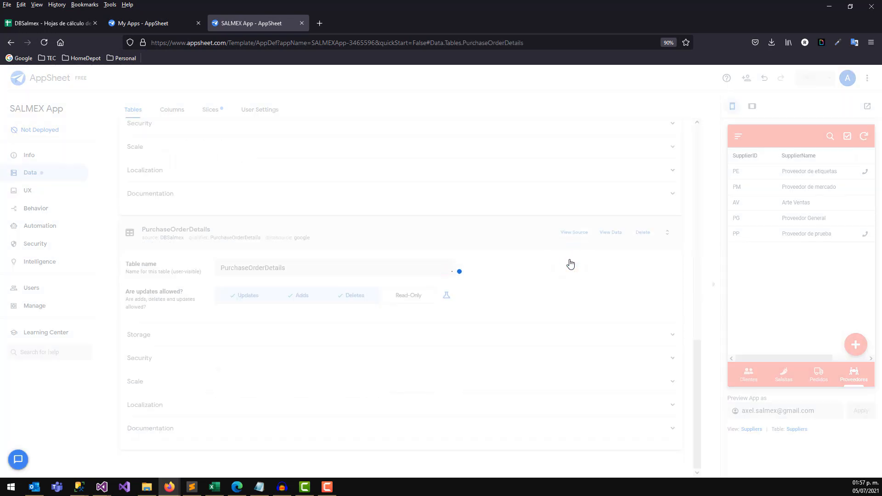
Check the PurchaseOrderID value in cell B2 of the PurchaseOrderDetails sheet in DBSalmex.
{"action": "left_click", "coordinate": [61, 25]}
{"action": "left_click", "coordinate": [599, 468]}
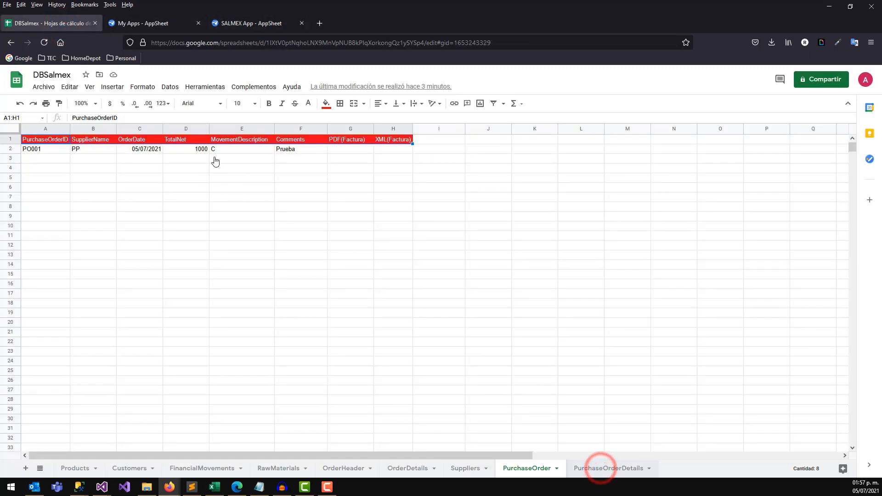
{"action": "left_click", "coordinate": [126, 152]}
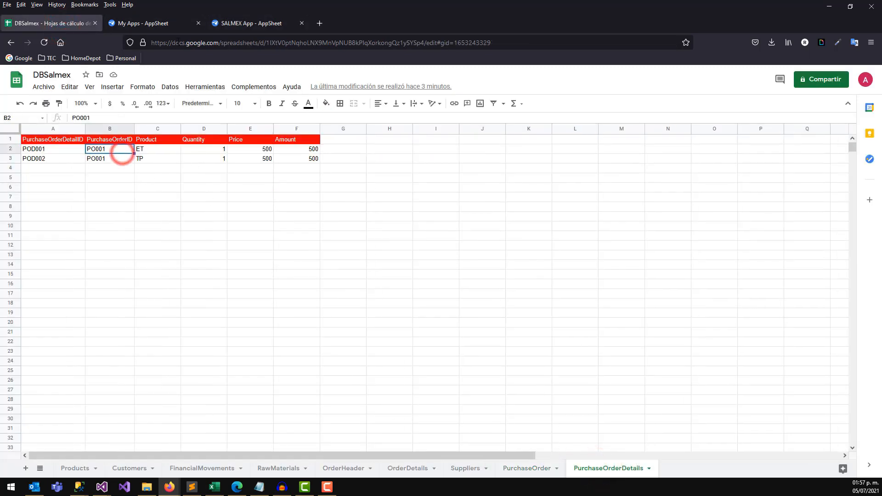
{"action": "left_click", "coordinate": [235, 23]}
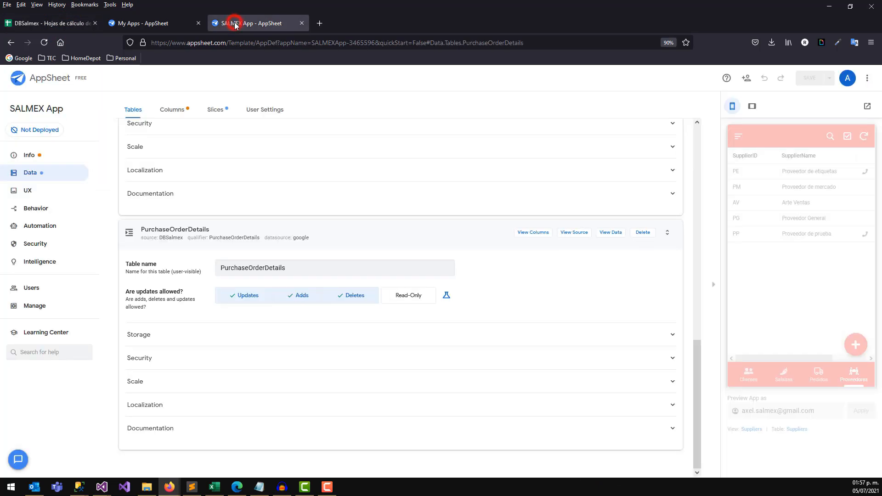
Expand the PurchaseOrderDetails table's 7 columns on the Columns page.
{"action": "left_click", "coordinate": [171, 110]}
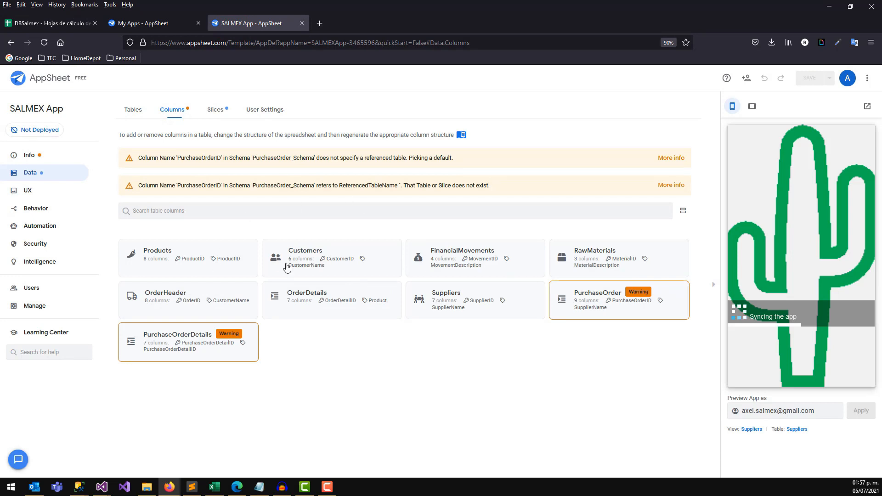
{"action": "left_click", "coordinate": [183, 337]}
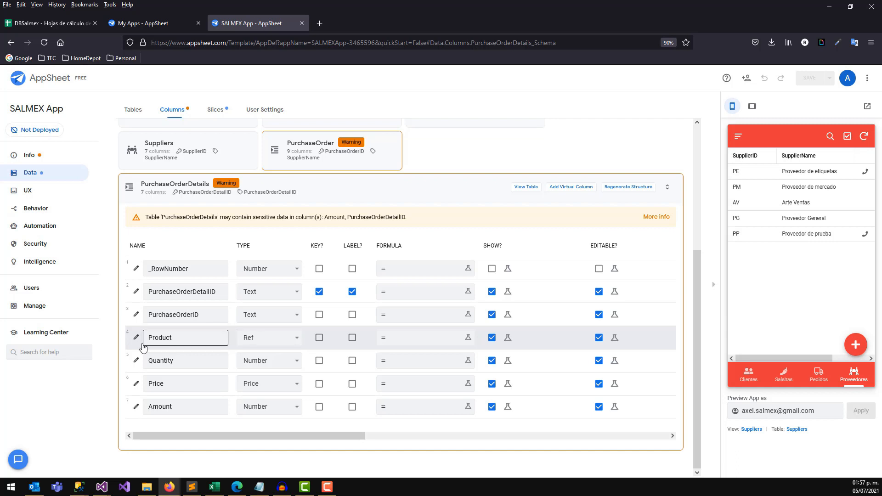
Change the Product column's source table from Products to RawMaterials.
{"action": "left_click", "coordinate": [136, 338]}
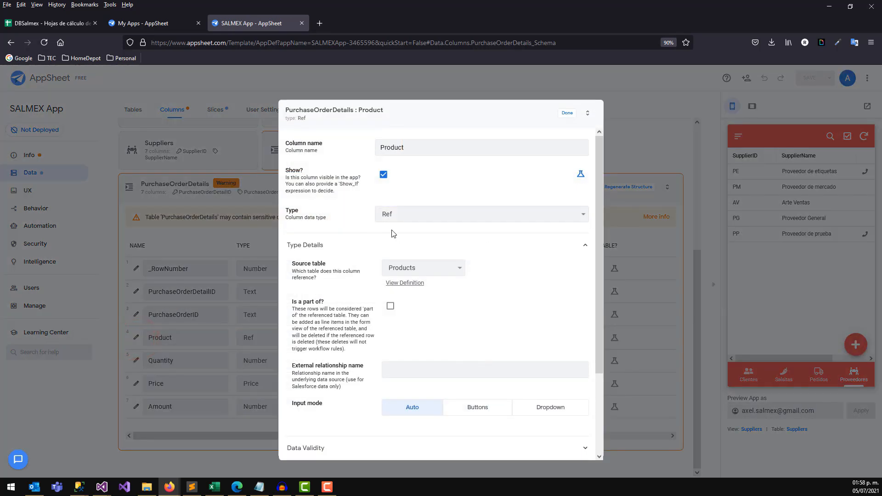
{"action": "left_click", "coordinate": [425, 269]}
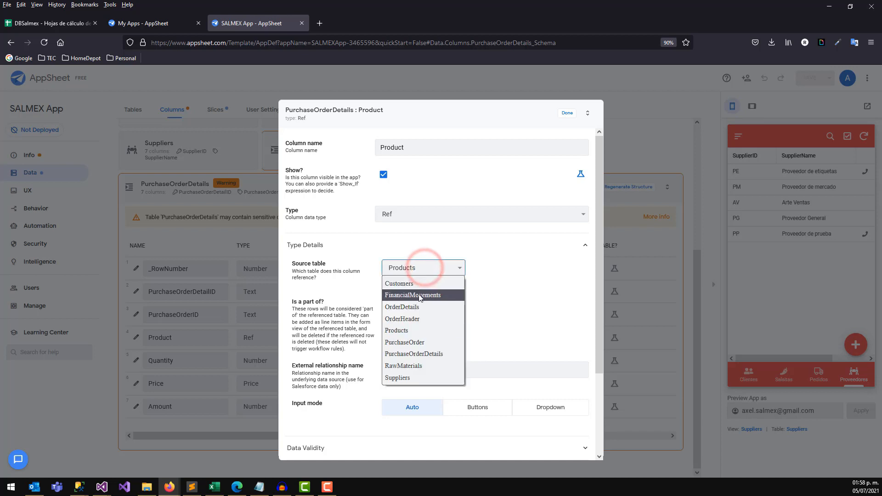
{"action": "left_click", "coordinate": [404, 365]}
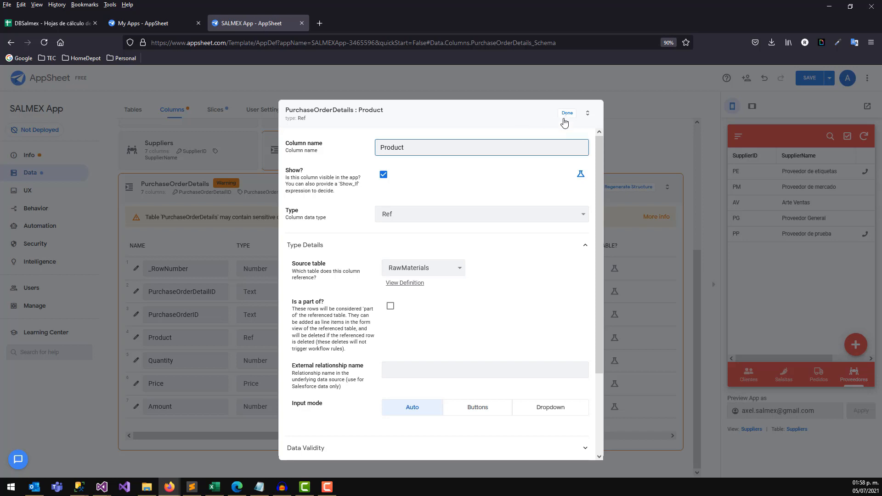
{"action": "left_click", "coordinate": [565, 116]}
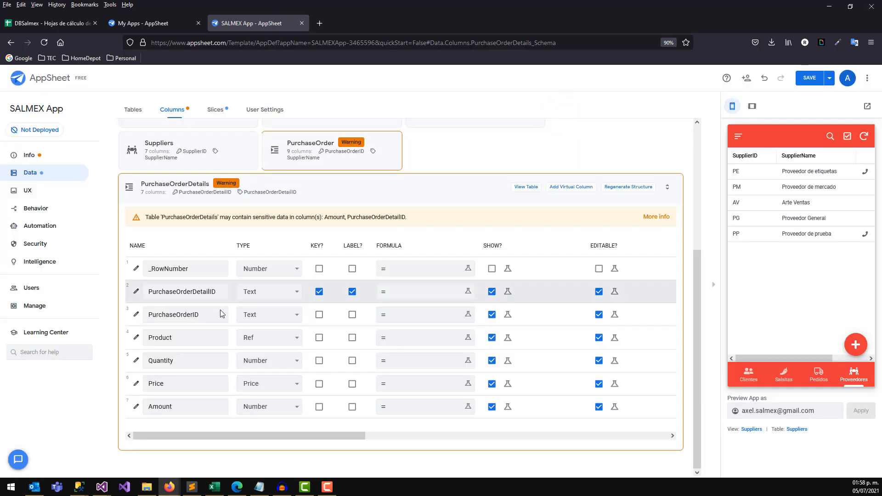
Reopen the Product column to confirm it references RawMaterials.
{"action": "left_click", "coordinate": [187, 337]}
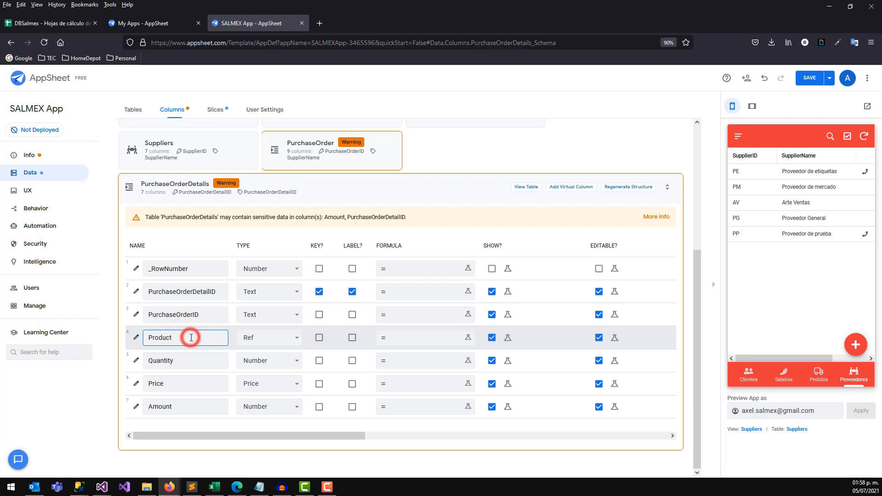
{"action": "left_click", "coordinate": [138, 339]}
{"action": "left_click", "coordinate": [425, 269]}
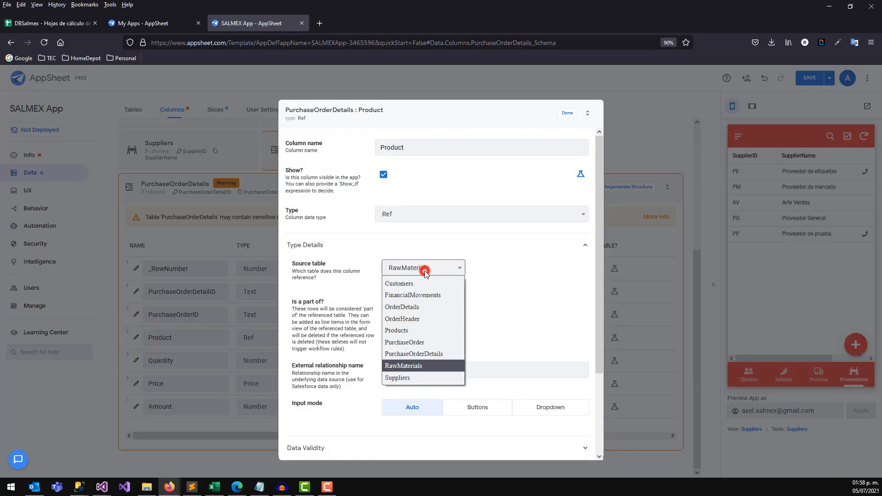
{"action": "left_click", "coordinate": [416, 366]}
{"action": "left_click", "coordinate": [566, 115]}
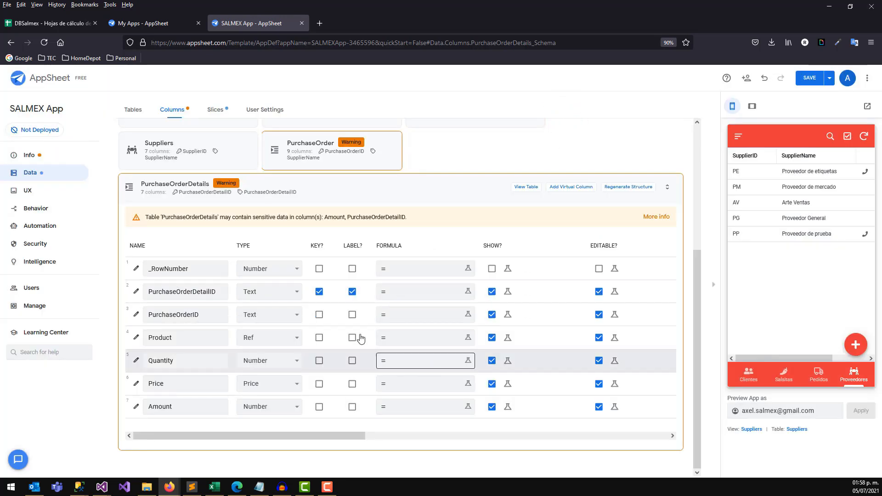
{"action": "left_click", "coordinate": [181, 404]}
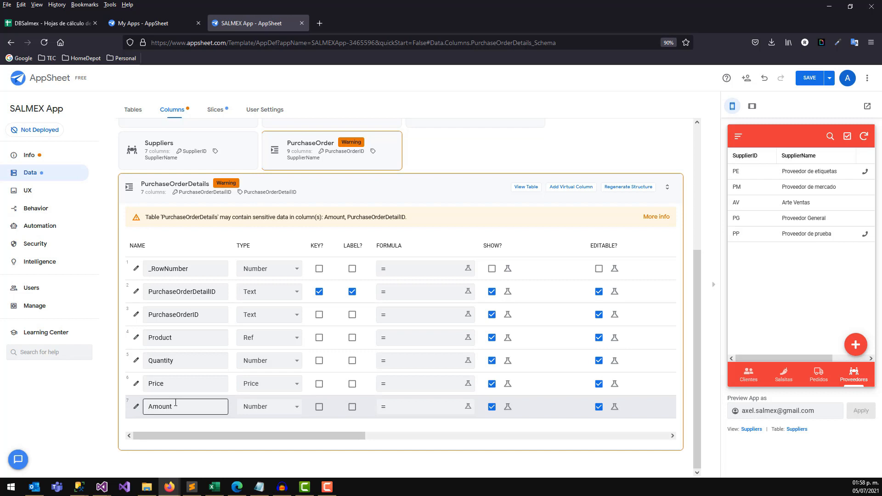
Make PurchaseOrder's PurchaseOrderID column reference the PurchaseOrderDetails table.
{"action": "left_click", "coordinate": [204, 187]}
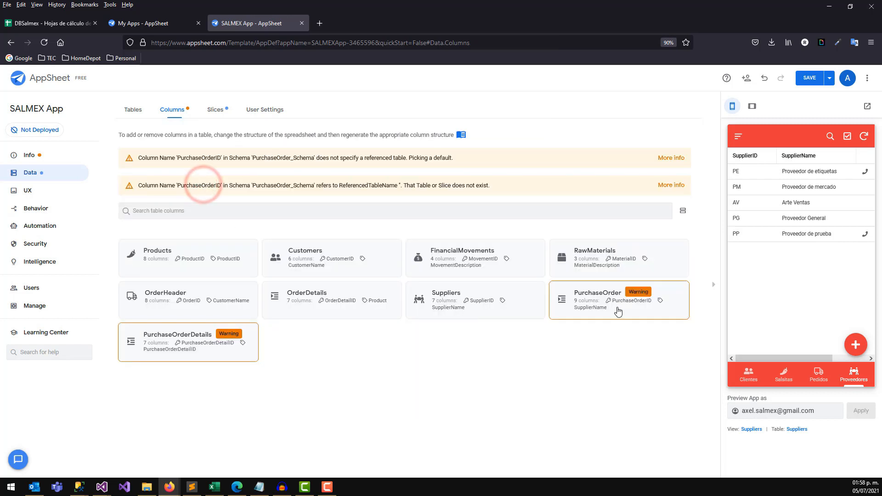
{"action": "left_click", "coordinate": [592, 292]}
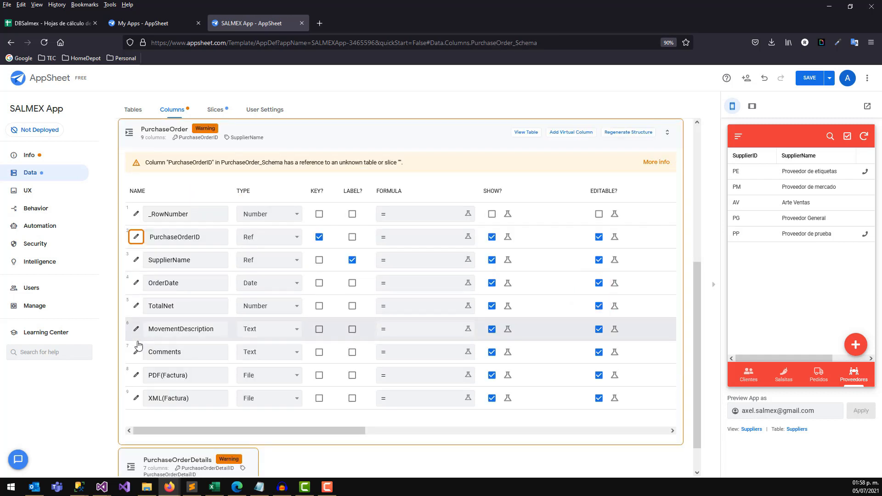
{"action": "left_click", "coordinate": [136, 237]}
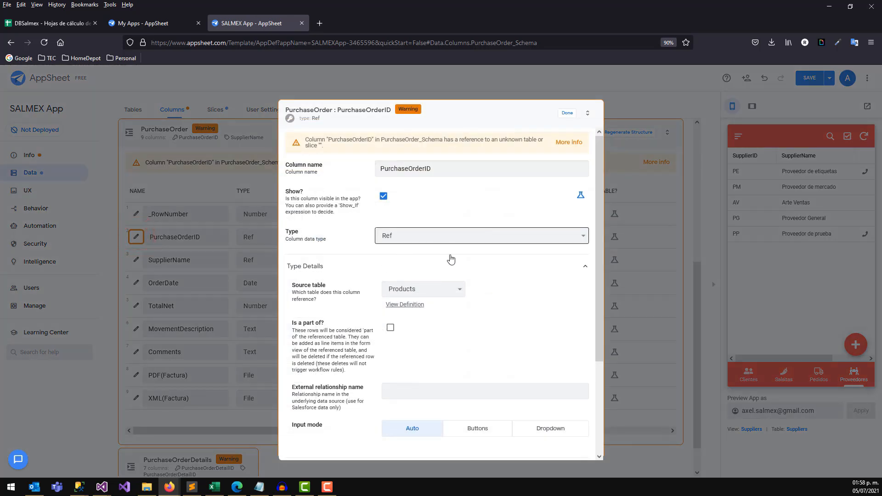
{"action": "left_click", "coordinate": [430, 291]}
{"action": "left_click", "coordinate": [430, 373]}
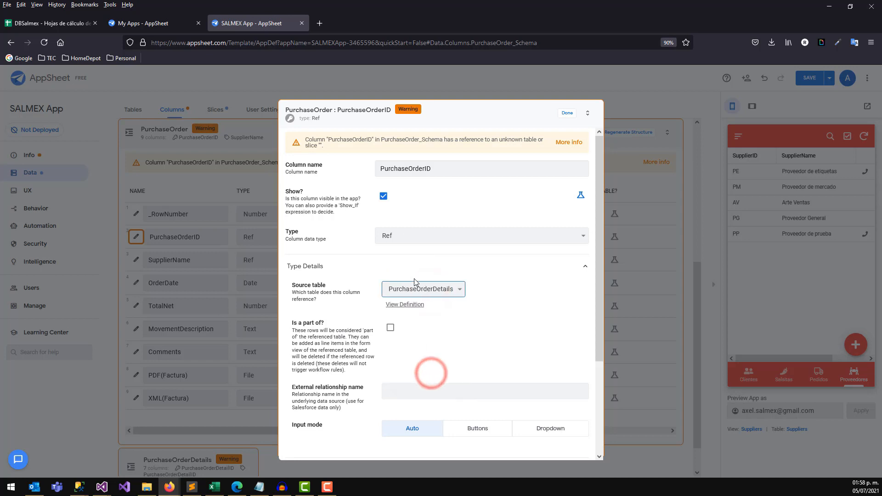
{"action": "left_click", "coordinate": [568, 115]}
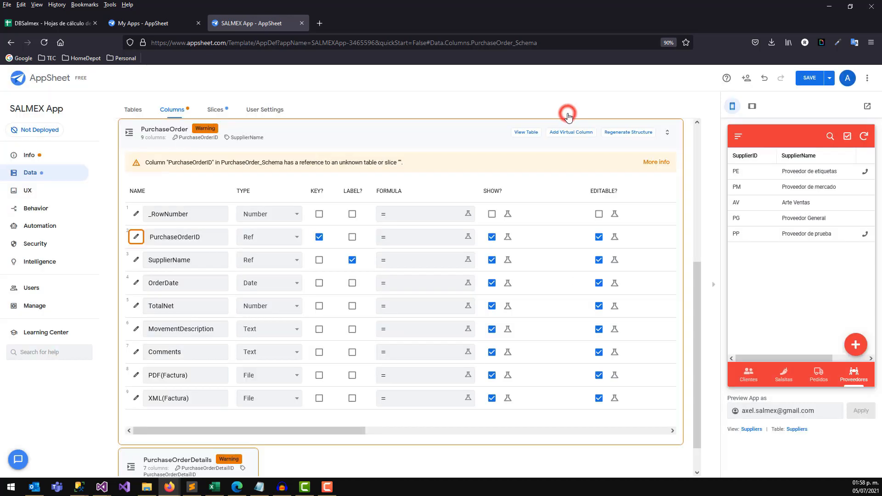
Save the app, review PurchaseOrderDetails' columns, then switch to the DBSalmex spreadsheet.
{"action": "left_click", "coordinate": [813, 80]}
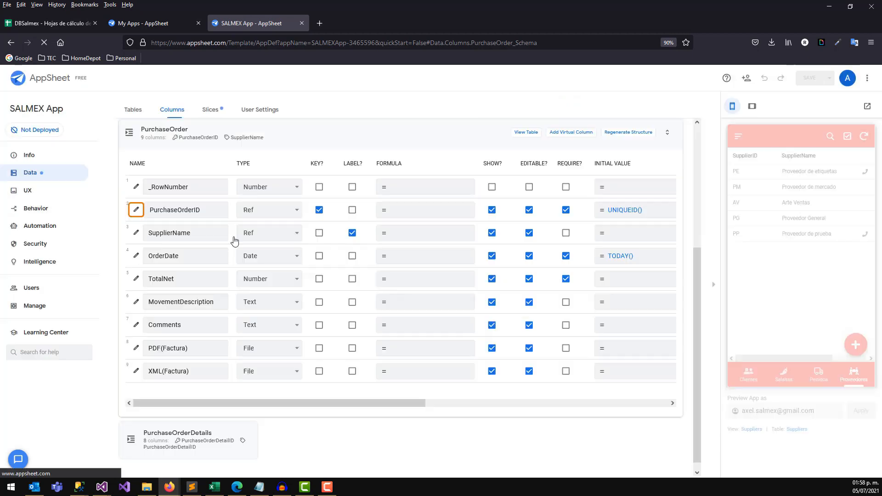
{"action": "left_click_drag", "start_coordinate": [699, 263], "coordinate": [689, 130]}
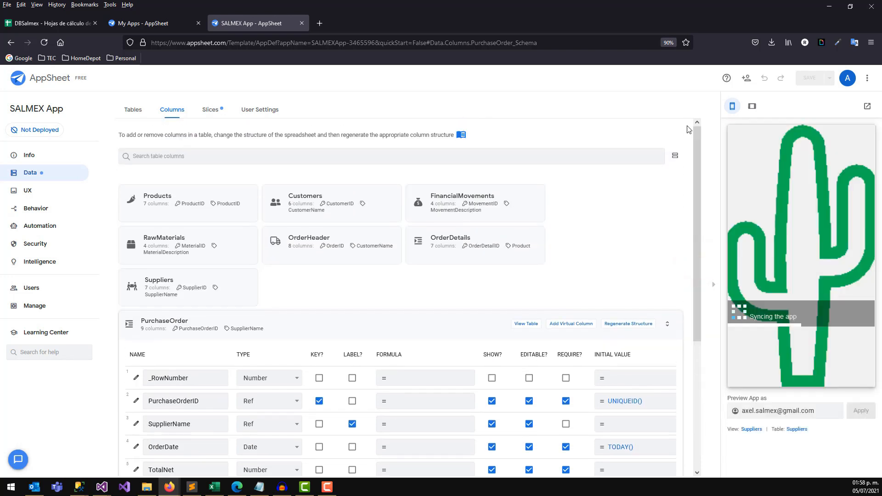
{"action": "left_click", "coordinate": [168, 322]}
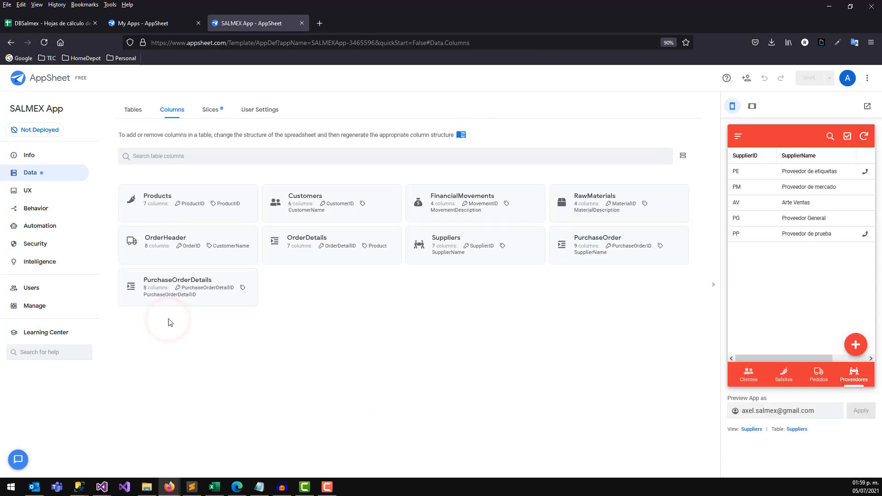
{"action": "left_click", "coordinate": [179, 282]}
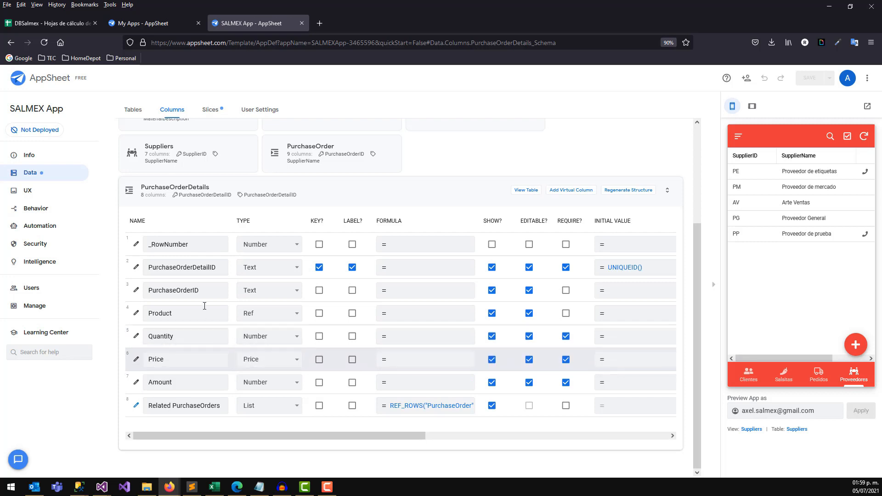
{"action": "left_click", "coordinate": [48, 23]}
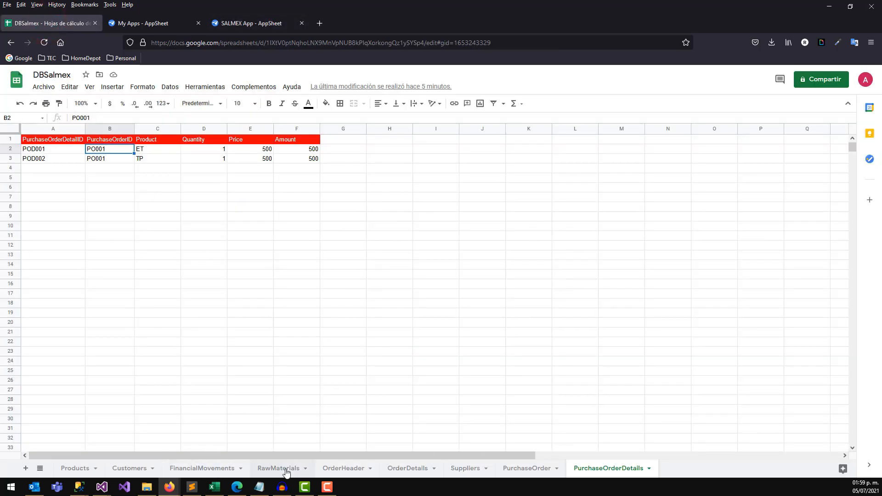
Review the RawMaterials IDs and the PurchaseOrder and PurchaseOrderDetails sheets in DBSalmex.
{"action": "left_click", "coordinate": [286, 469]}
{"action": "left_click_drag", "start_coordinate": [154, 140], "coordinate": [156, 277]}
{"action": "left_click", "coordinate": [156, 275]}
{"action": "left_click", "coordinate": [152, 149]}
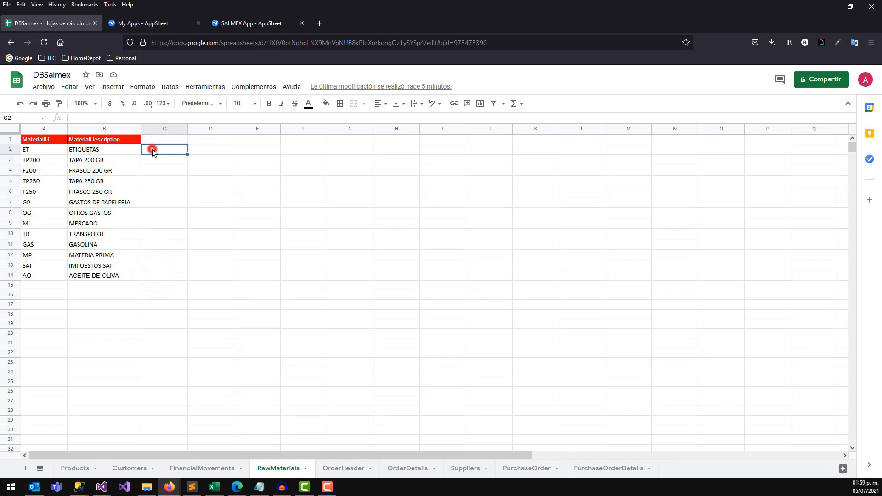
{"action": "left_click", "coordinate": [157, 276]}
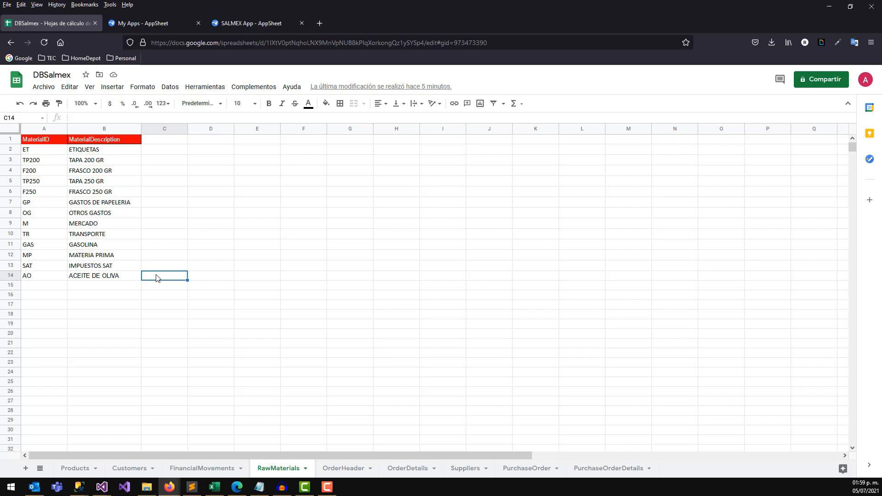
{"action": "left_click", "coordinate": [517, 468]}
{"action": "left_click", "coordinate": [599, 469]}
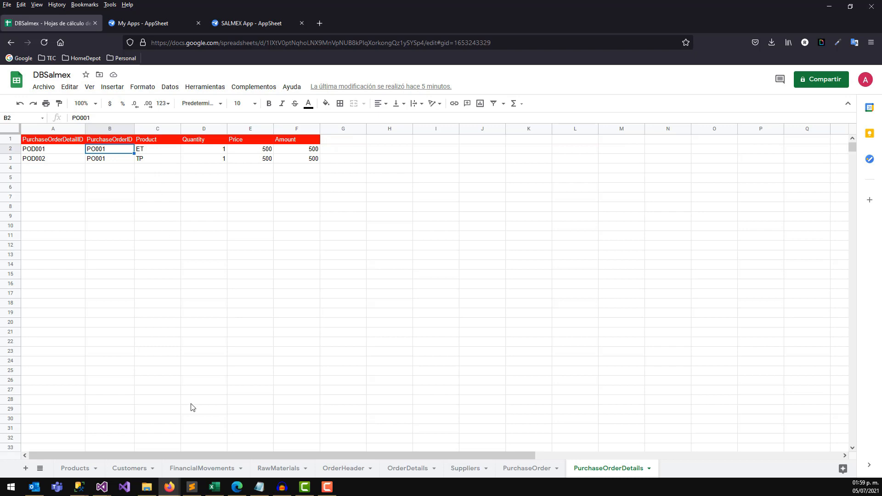
{"action": "left_click", "coordinate": [147, 25]}
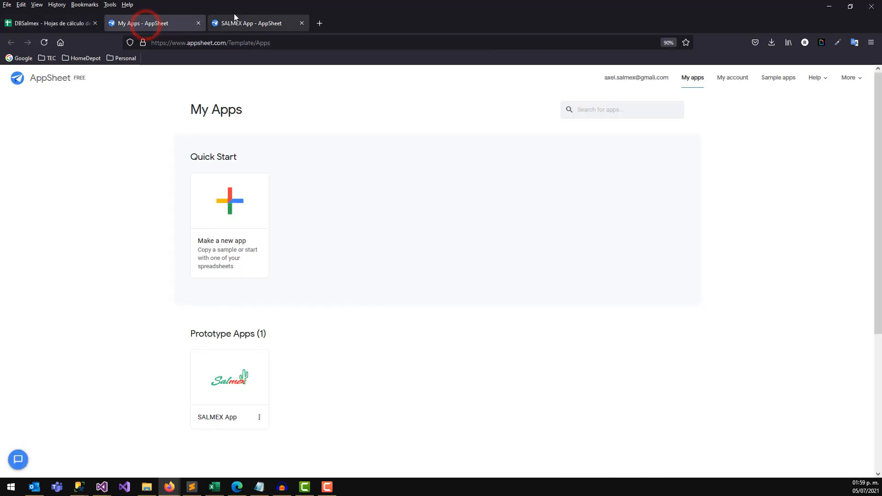
Inspect PurchaseOrderDetails' Amount Auto Compute app formula, leaving it empty.
{"action": "left_click", "coordinate": [244, 23]}
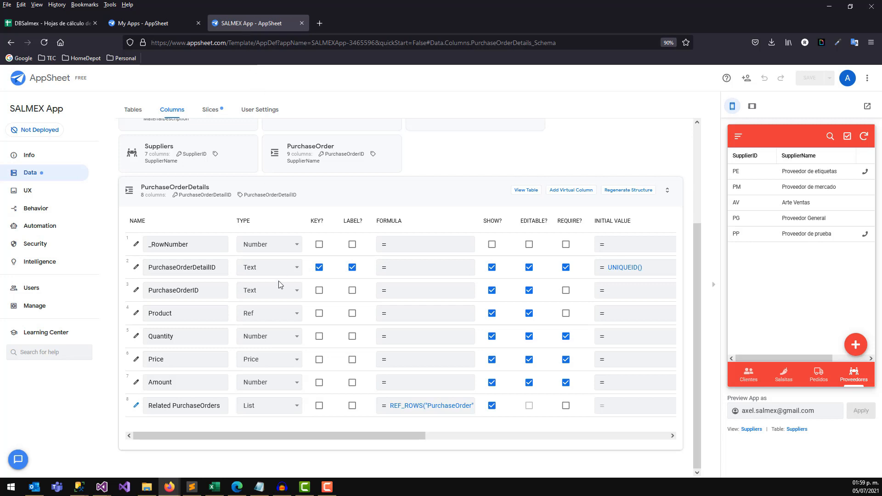
{"action": "left_click", "coordinate": [136, 384]}
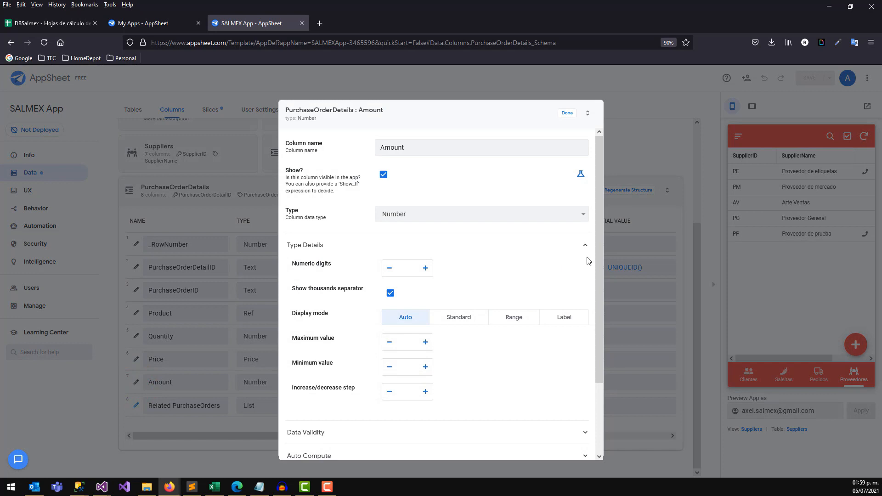
{"action": "left_click_drag", "start_coordinate": [599, 260], "coordinate": [602, 368]}
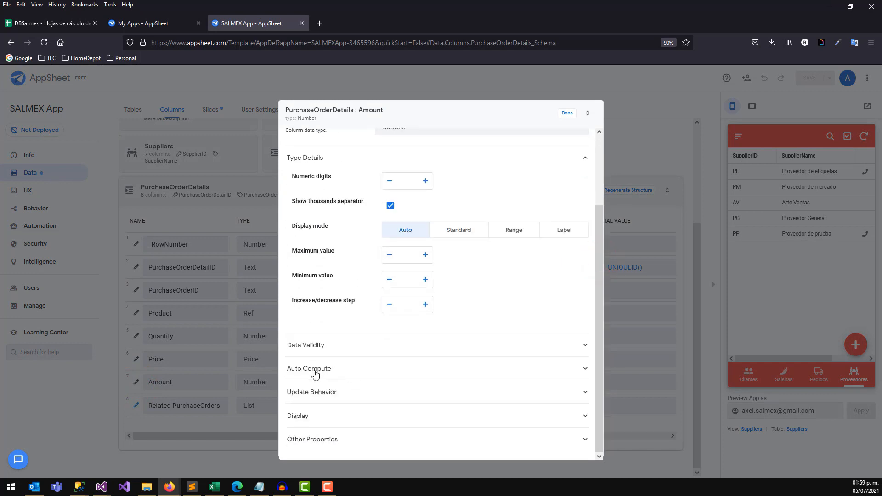
{"action": "left_click", "coordinate": [586, 368]}
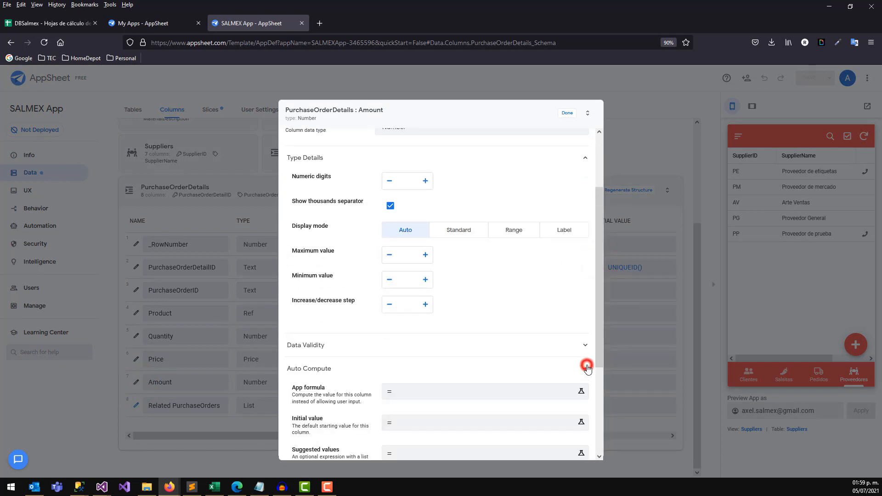
{"action": "left_click_drag", "start_coordinate": [601, 340], "coordinate": [603, 407]}
{"action": "left_click", "coordinate": [482, 382]}
{"action": "left_click", "coordinate": [404, 278]}
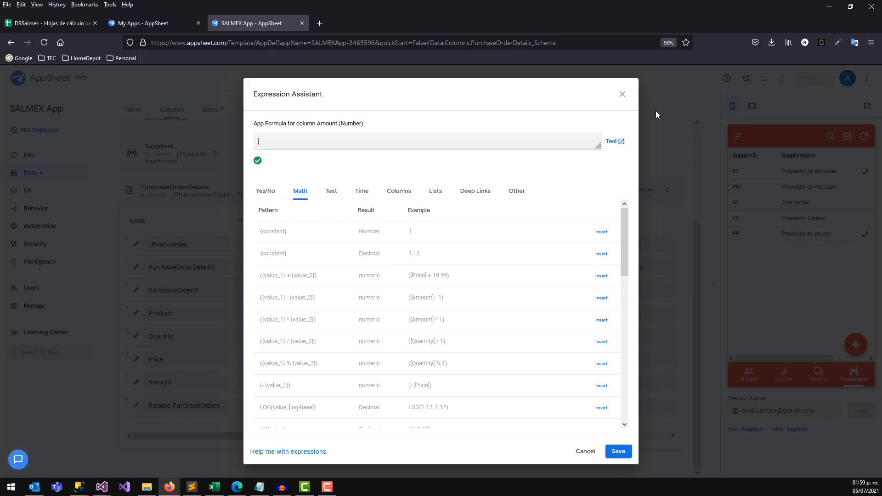
{"action": "left_click", "coordinate": [624, 98]}
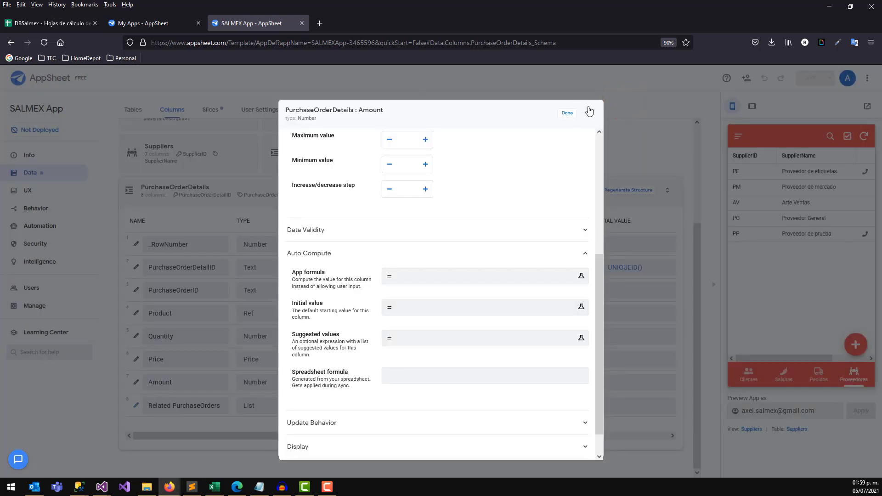
{"action": "left_click", "coordinate": [562, 115]}
{"action": "left_click", "coordinate": [317, 190]}
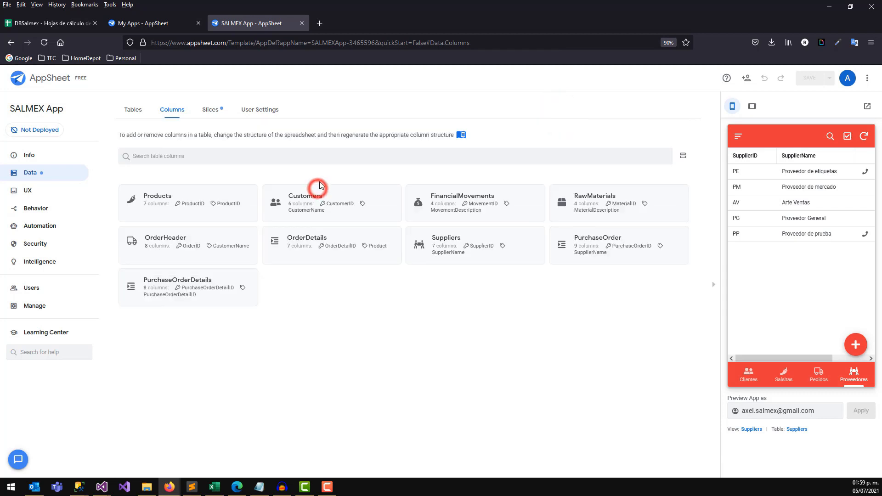
{"action": "left_click", "coordinate": [204, 284]}
{"action": "scroll", "coordinate": [204, 230], "scroll_direction": "down", "scroll_amount": 3}
Copy the [Quantity]*[Price] Amount formula from the OrderDetails table's expression editor.
{"action": "left_click", "coordinate": [198, 185]}
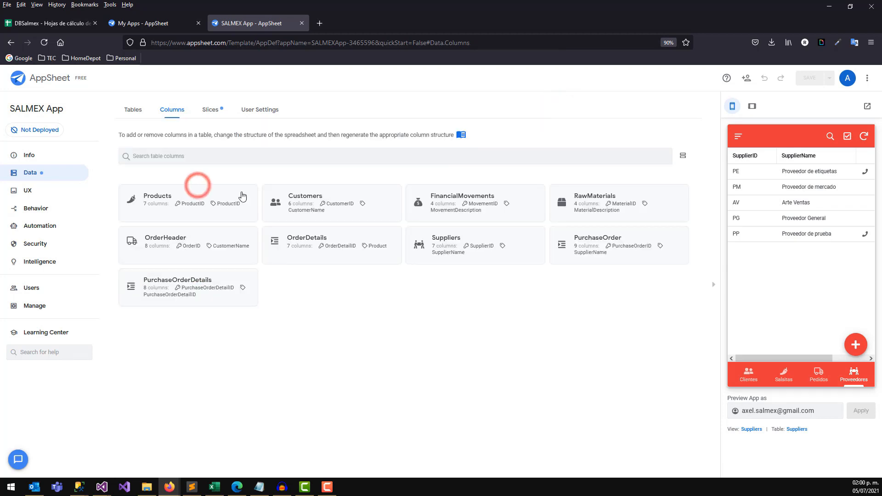
{"action": "left_click", "coordinate": [305, 238]}
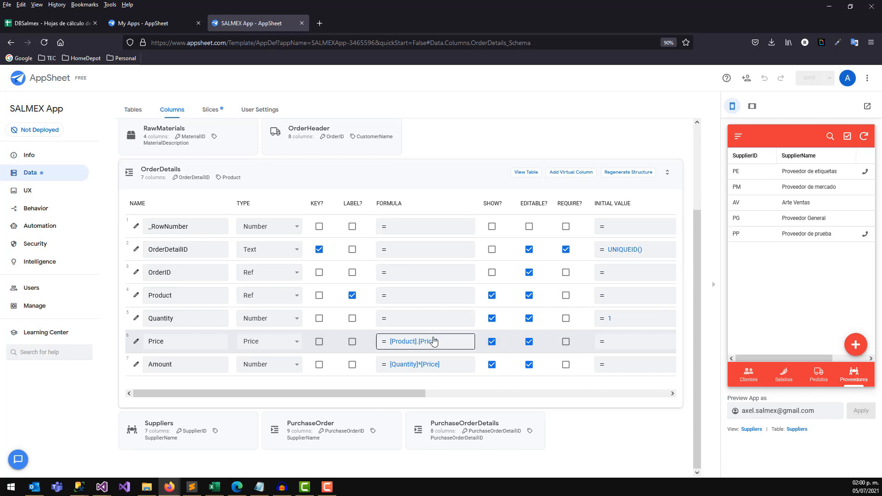
{"action": "left_click", "coordinate": [448, 366]}
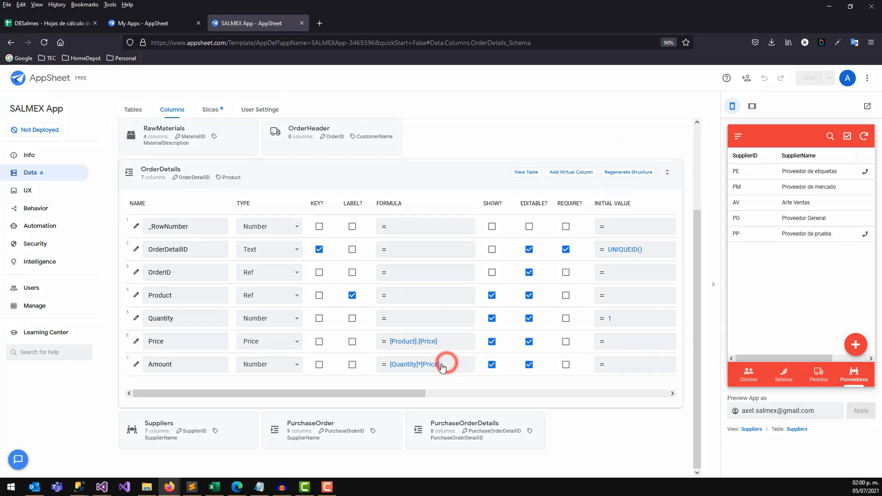
{"action": "triple_click", "coordinate": [326, 142]}
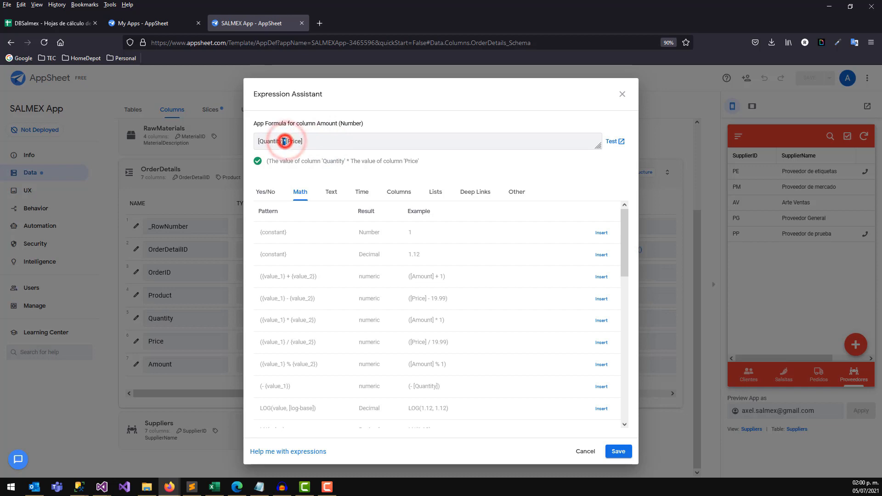
{"action": "triple_click", "coordinate": [304, 141]}
{"action": "key", "text": "ctrl+c"}
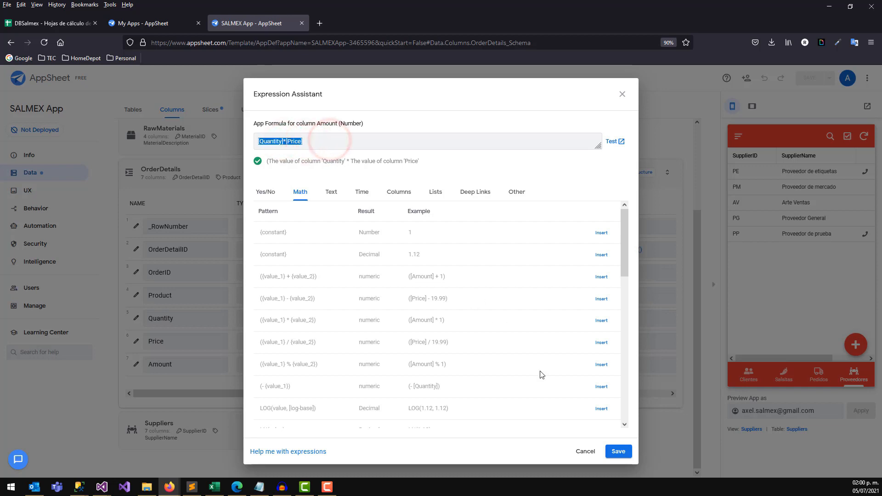
{"action": "left_click", "coordinate": [616, 453]}
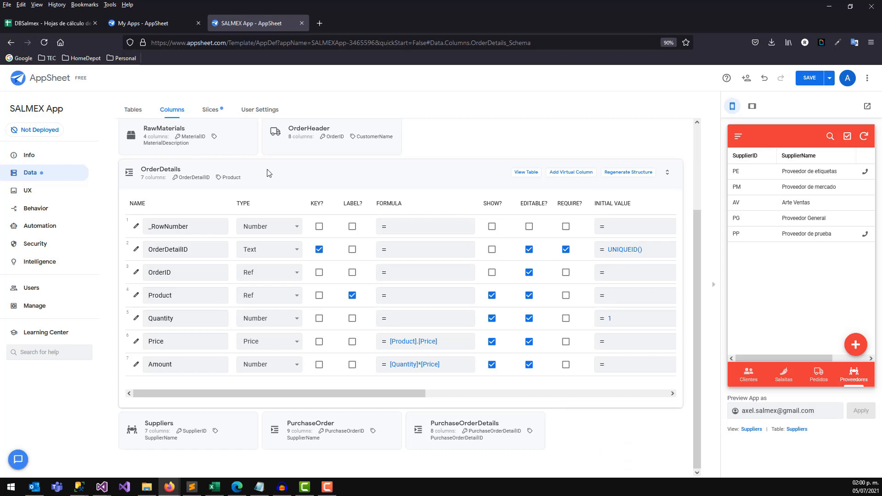
{"action": "left_click", "coordinate": [182, 176]}
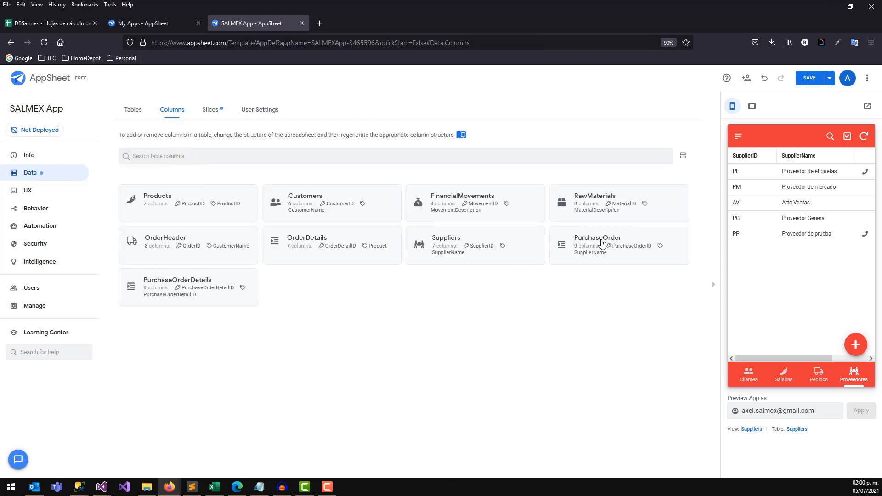
Paste [Quantity]*[Price] as the app formula of PurchaseOrderDetails' Amount column and save.
{"action": "left_click", "coordinate": [218, 287]}
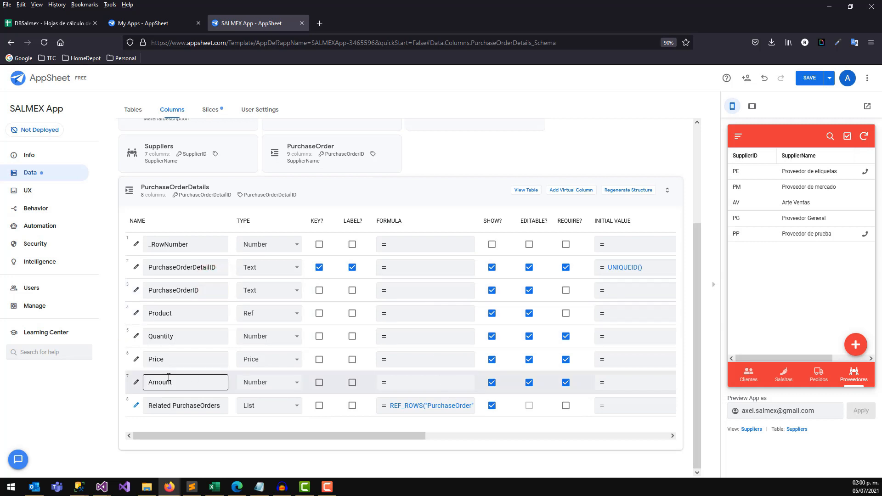
{"action": "left_click", "coordinate": [137, 382]}
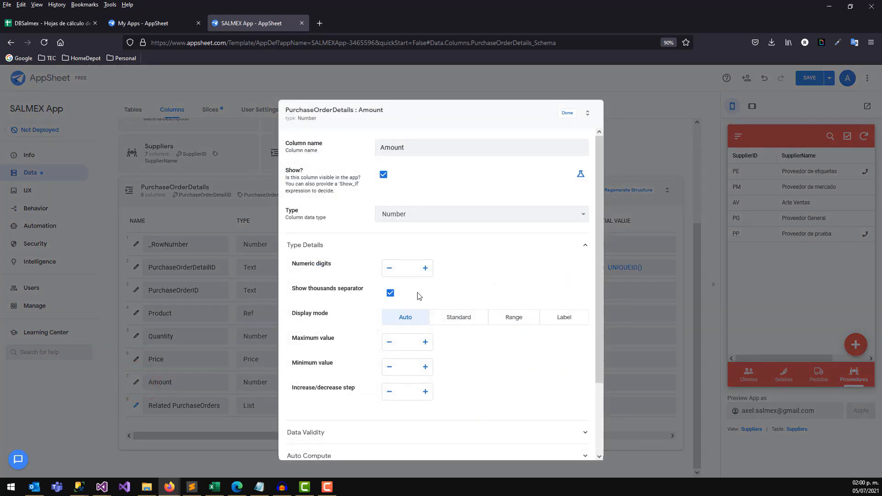
{"action": "left_click_drag", "start_coordinate": [599, 266], "coordinate": [598, 339]}
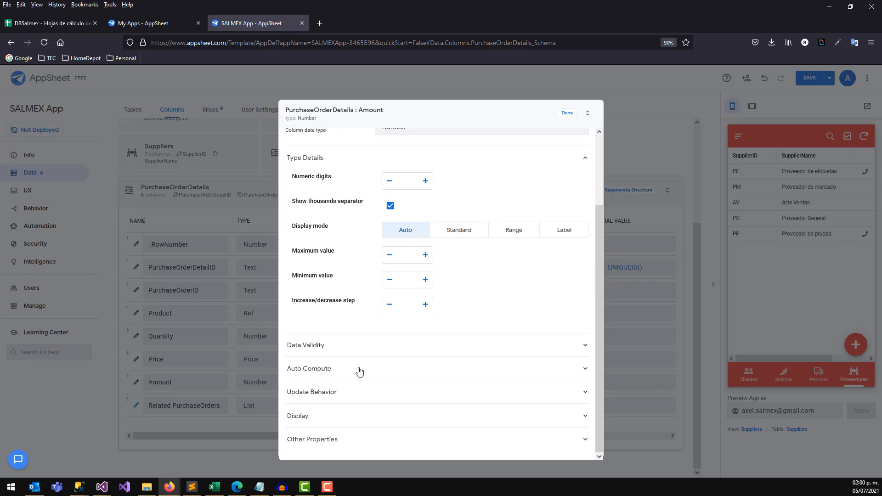
{"action": "left_click", "coordinate": [359, 369]}
{"action": "left_click_drag", "start_coordinate": [599, 344], "coordinate": [479, 351]}
{"action": "left_click", "coordinate": [429, 331]}
{"action": "left_click", "coordinate": [316, 138]}
{"action": "key", "text": "ctrl+v"}
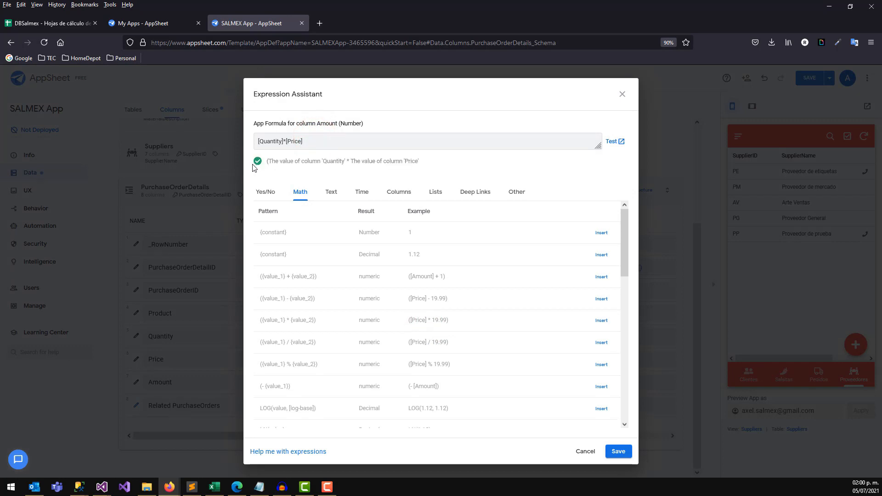
{"action": "left_click", "coordinate": [618, 451]}
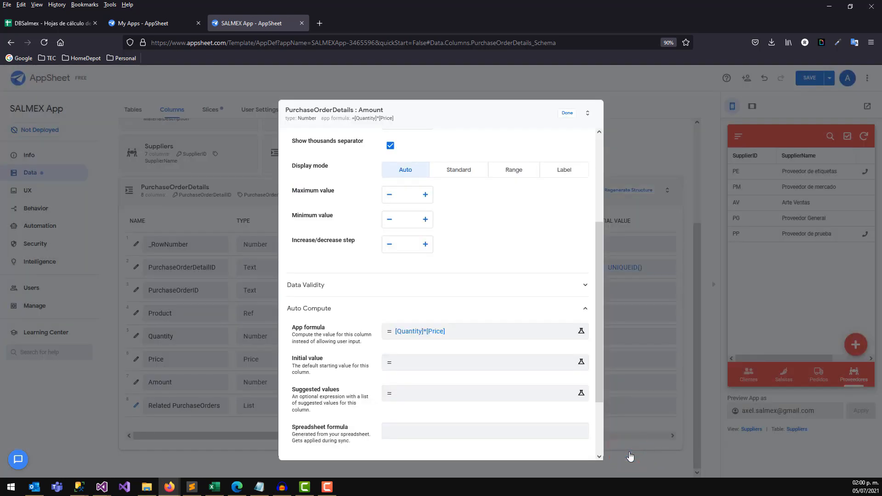
{"action": "mouse_move", "coordinate": [597, 240]}
{"action": "left_mouse_down"}
{"action": "mouse_move", "coordinate": [597, 313]}
{"action": "mouse_move", "coordinate": [594, 146]}
{"action": "left_mouse_up"}
{"action": "left_click", "coordinate": [567, 113]}
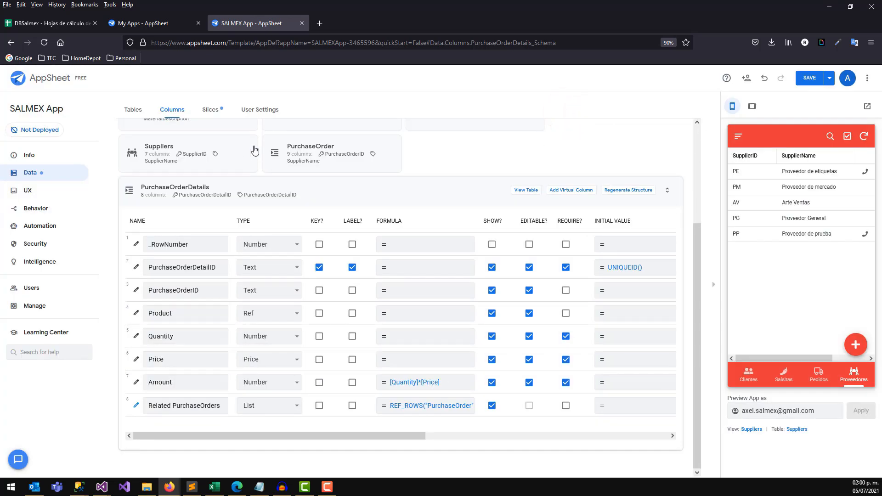
{"action": "left_click", "coordinate": [374, 193]}
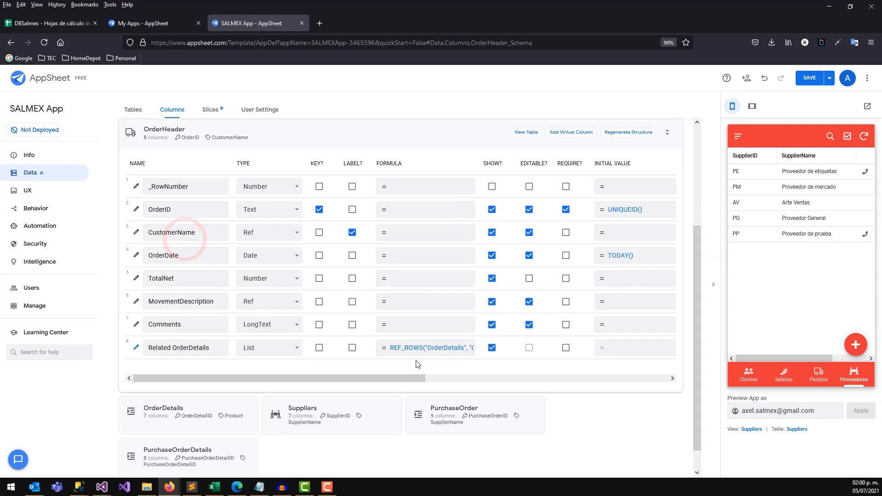
Inspect the Related OrderDetails column's formula and settings in OrderHeader.
{"action": "left_click", "coordinate": [394, 348]}
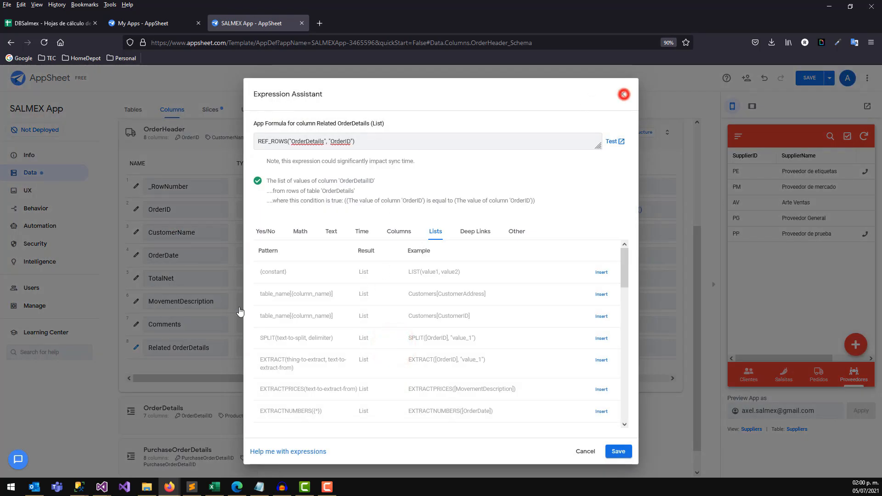
{"action": "left_click", "coordinate": [622, 93]}
{"action": "left_click", "coordinate": [136, 348]}
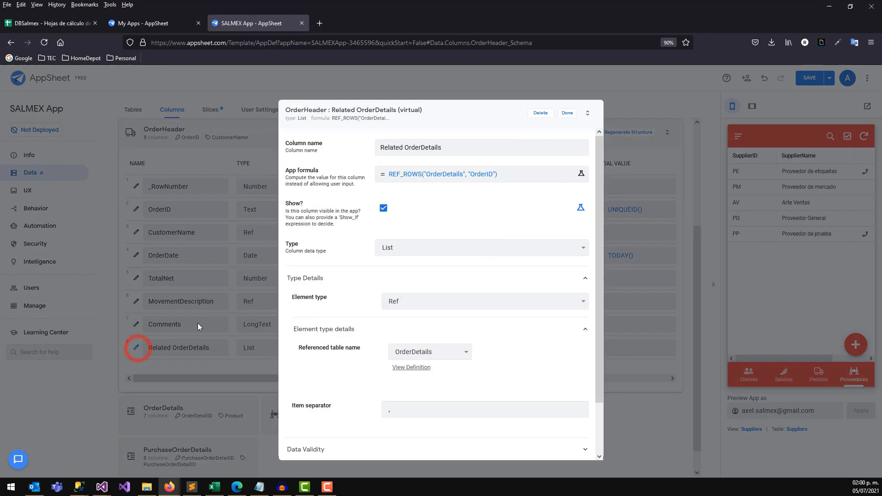
{"action": "left_click", "coordinate": [567, 113]}
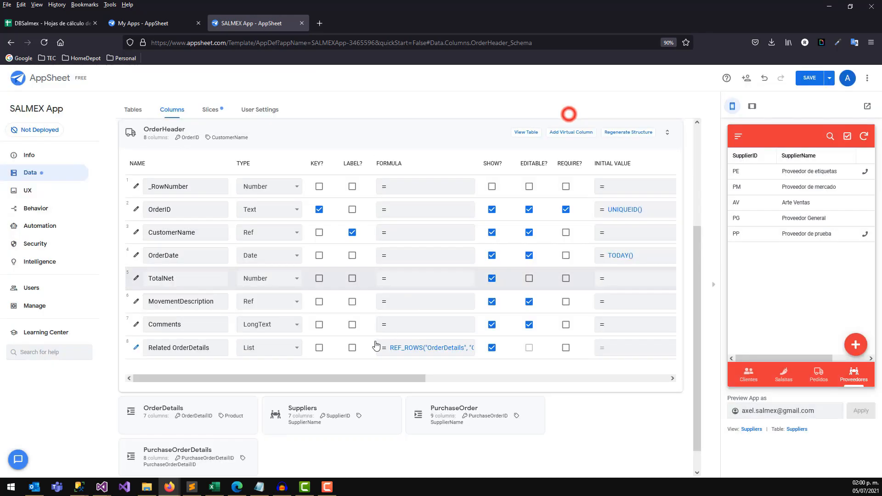
Select OrderHeader TotalNet's spreadsheet formula under Auto Compute.
{"action": "left_click", "coordinate": [135, 279]}
{"action": "left_click_drag", "start_coordinate": [597, 228], "coordinate": [600, 396]}
{"action": "left_click", "coordinate": [328, 368]}
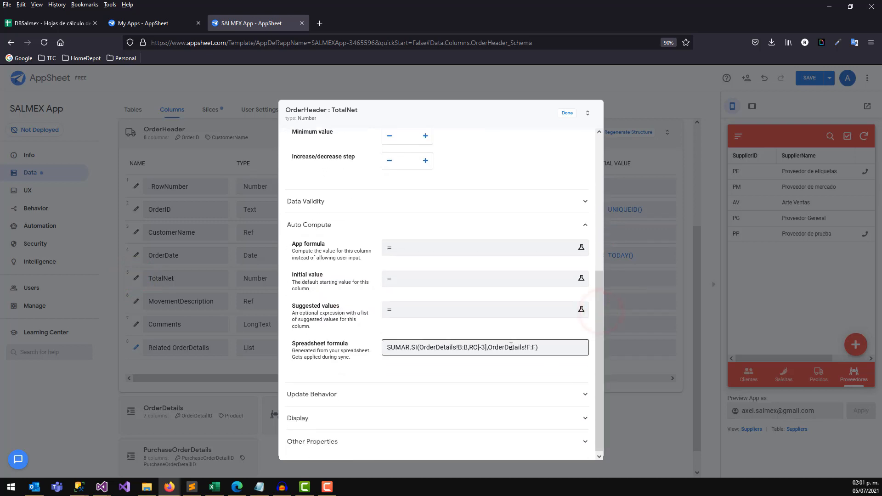
{"action": "triple_click", "coordinate": [557, 347]}
{"action": "left_click", "coordinate": [492, 347]}
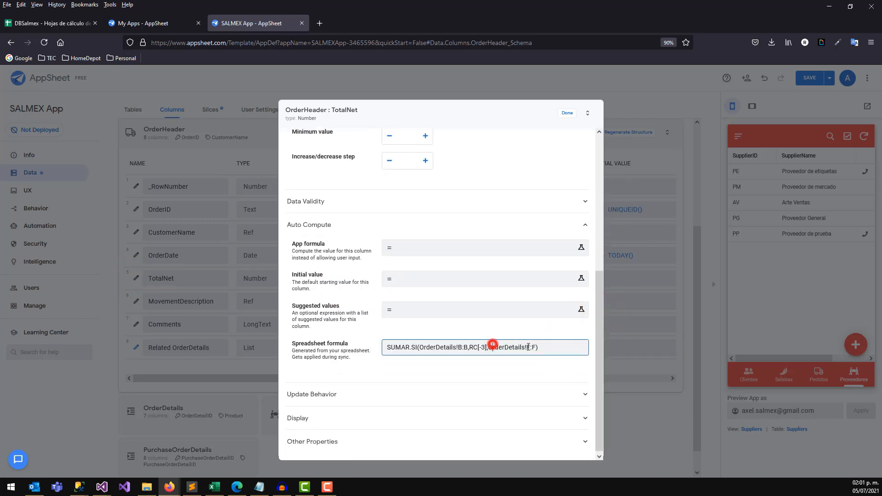
{"action": "left_click_drag", "start_coordinate": [539, 347], "coordinate": [390, 333]}
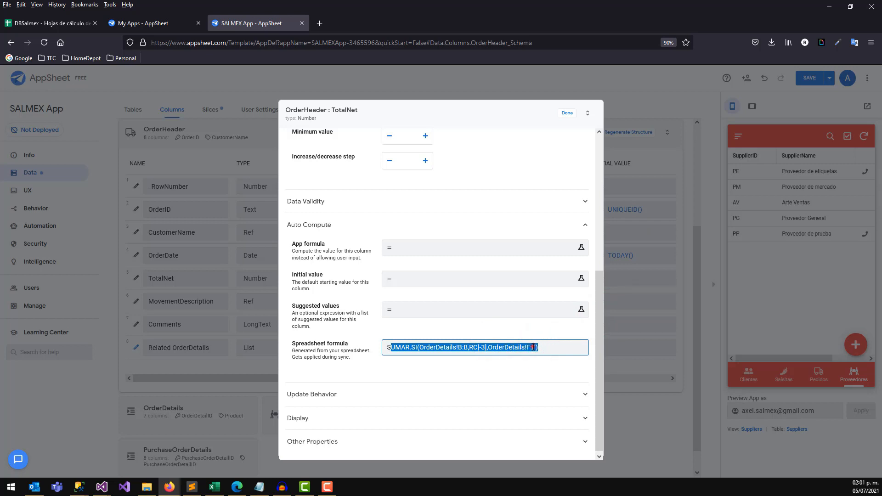
{"action": "triple_click", "coordinate": [547, 348]}
{"action": "left_click", "coordinate": [567, 113]}
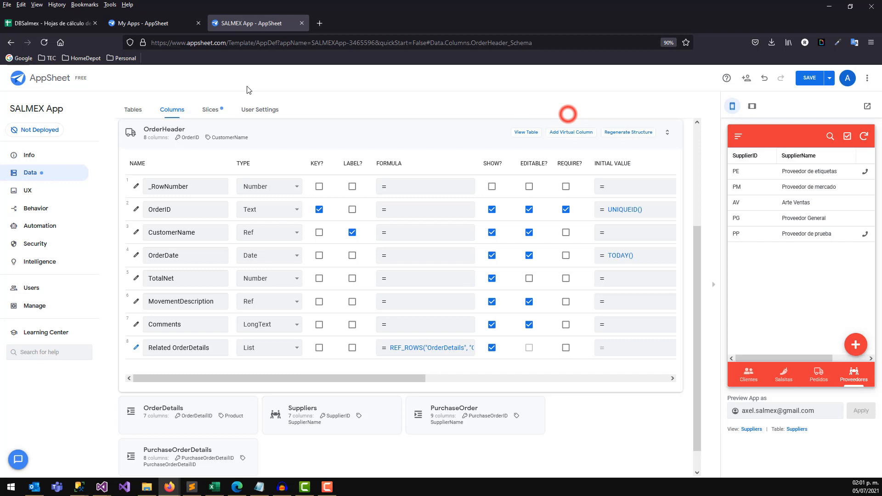
Open PurchaseOrder's TotalNet column and expand its Auto Compute settings.
{"action": "left_click", "coordinate": [190, 130]}
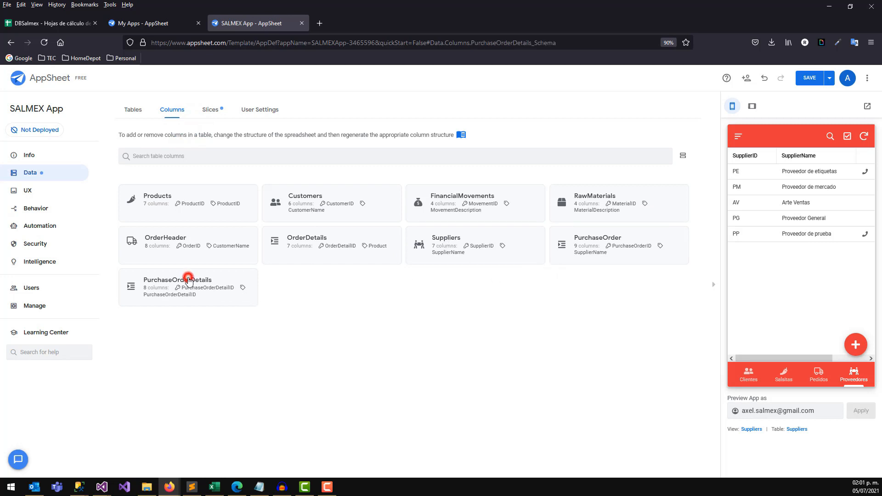
{"action": "left_click", "coordinate": [189, 194]}
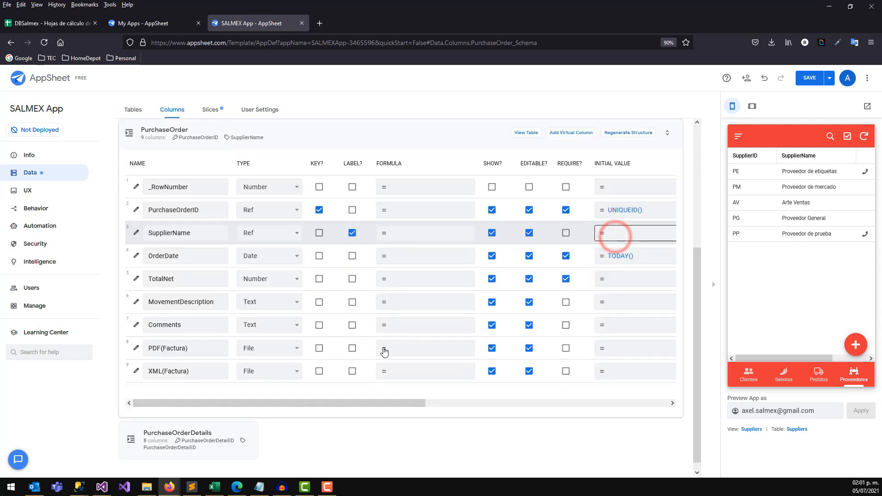
{"action": "left_click", "coordinate": [136, 280]}
{"action": "left_click_drag", "start_coordinate": [596, 216], "coordinate": [597, 283]}
{"action": "left_click", "coordinate": [326, 372]}
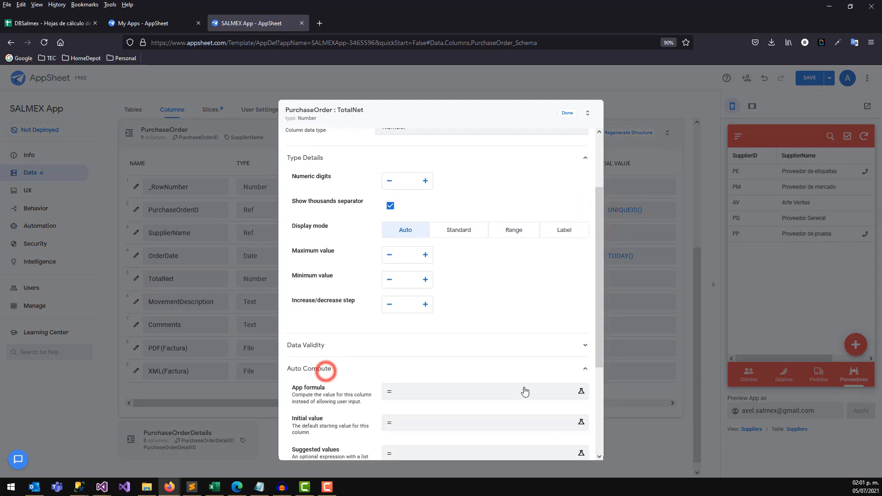
{"action": "left_click_drag", "start_coordinate": [601, 333], "coordinate": [597, 385]}
Paste SUMIF(PurchaseOrderDetails!C[-2]:C[-2],RC[-3],PurchaseOrderDetails!C[2]:C[2]) as TotalNet's spreadsheet formula.
{"action": "left_click", "coordinate": [394, 400]}
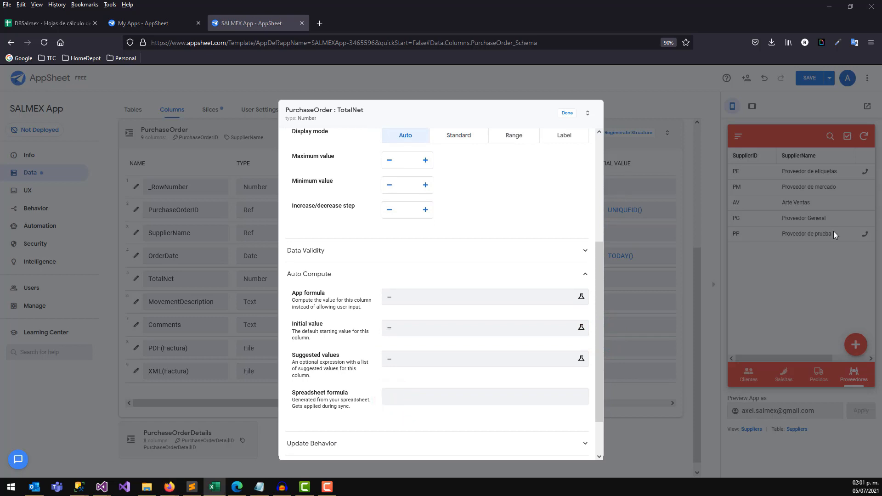
{"action": "left_click", "coordinate": [412, 396]}
{"action": "type", "text": "=SUMIF(PurchaseOrderDetails!C[-2]:C[-2],RC[-3],PurchaseOrderDetails!C[2]:C[2])"}
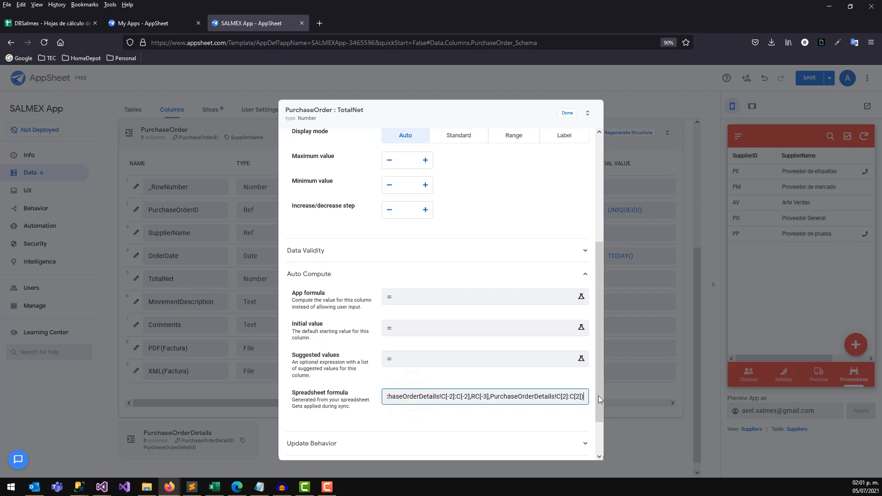
{"action": "left_click_drag", "start_coordinate": [598, 396], "coordinate": [598, 422]}
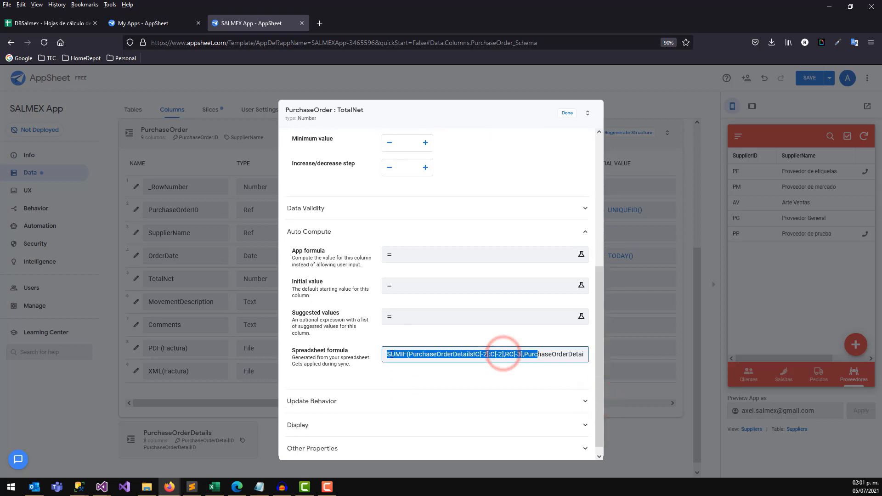
{"action": "left_click_drag", "start_coordinate": [398, 354], "coordinate": [513, 356]}
{"action": "left_click", "coordinate": [435, 361]}
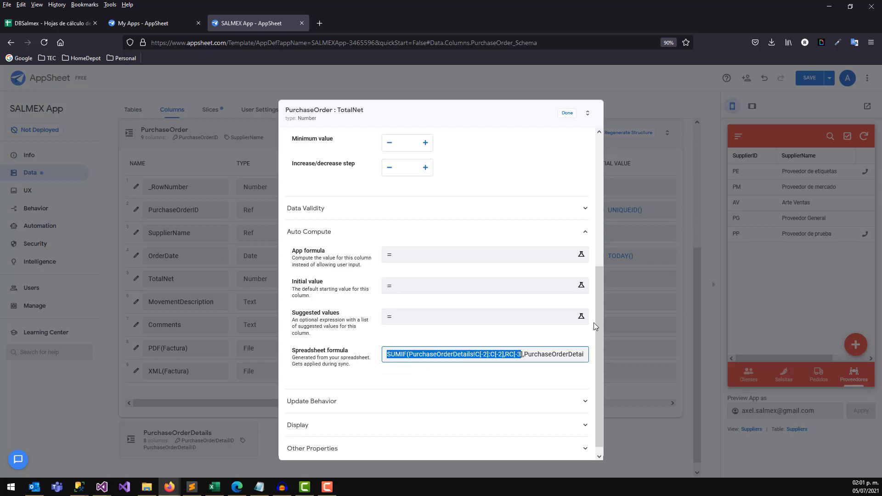
{"action": "left_click", "coordinate": [597, 343]}
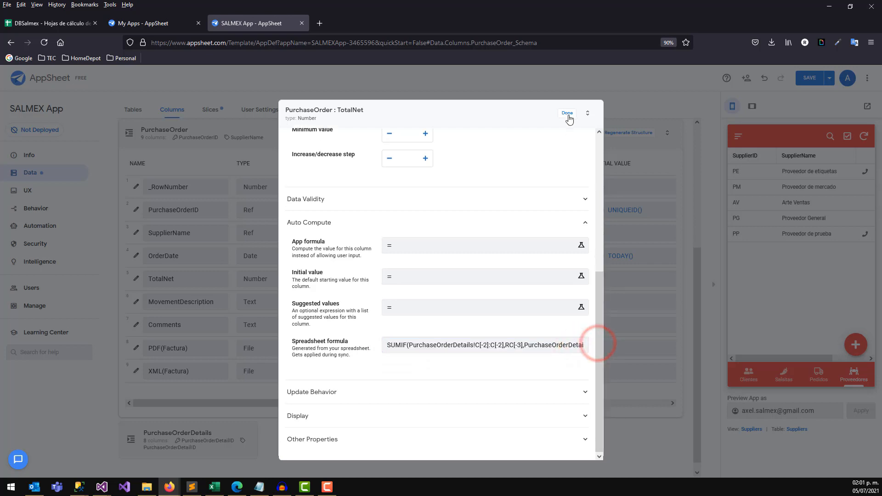
{"action": "left_click", "coordinate": [568, 113]}
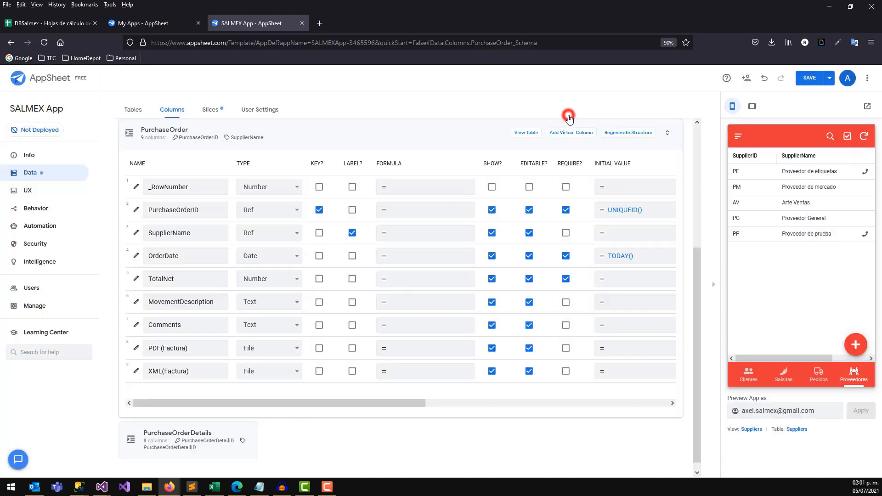
{"action": "left_click", "coordinate": [811, 78]}
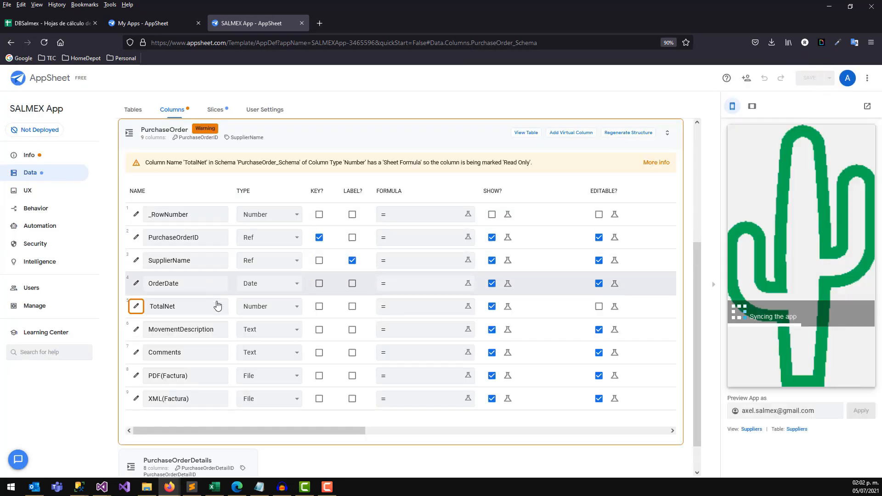
{"action": "left_click_drag", "start_coordinate": [266, 161], "coordinate": [320, 164]}
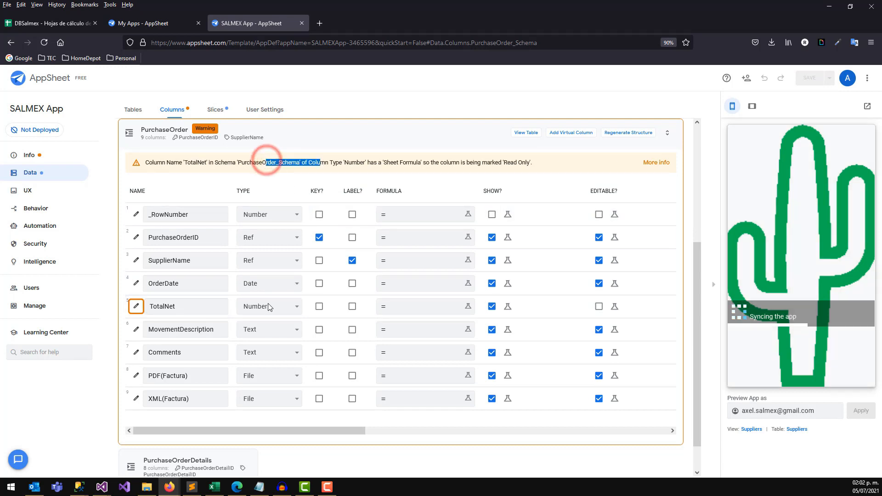
{"action": "left_click", "coordinate": [136, 307]}
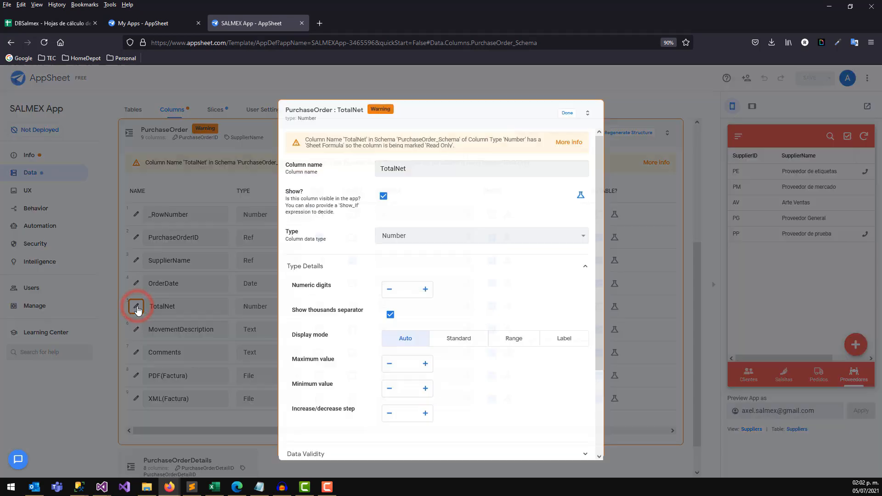
{"action": "left_click_drag", "start_coordinate": [600, 174], "coordinate": [598, 418]}
{"action": "left_click", "coordinate": [339, 368]}
{"action": "left_click", "coordinate": [460, 346]}
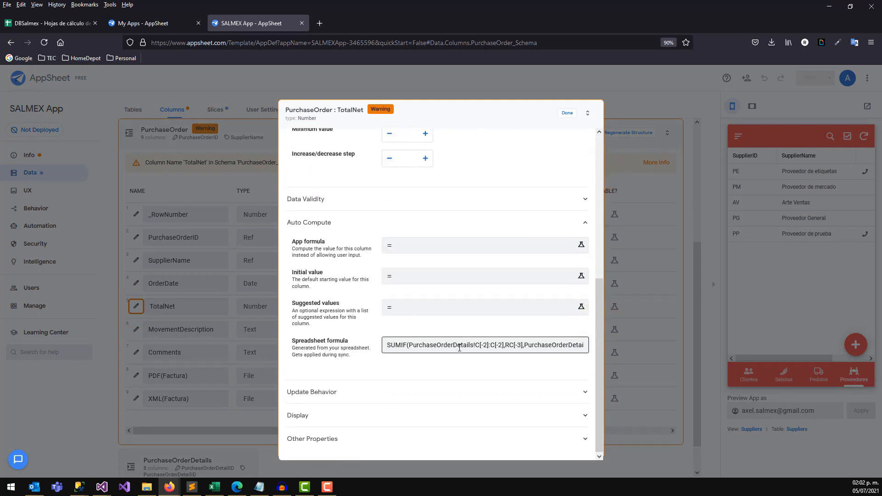
{"action": "left_click_drag", "start_coordinate": [472, 345], "coordinate": [407, 346]}
{"action": "left_click", "coordinate": [88, 24]}
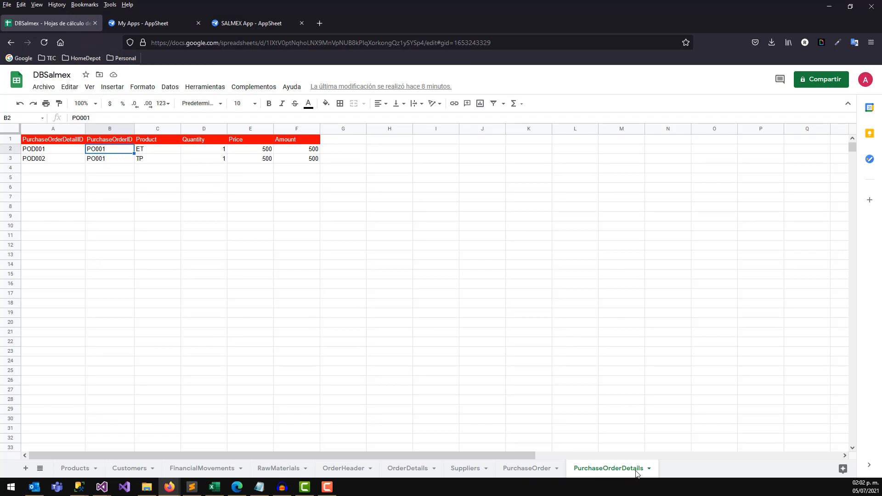
{"action": "left_click", "coordinate": [245, 24]}
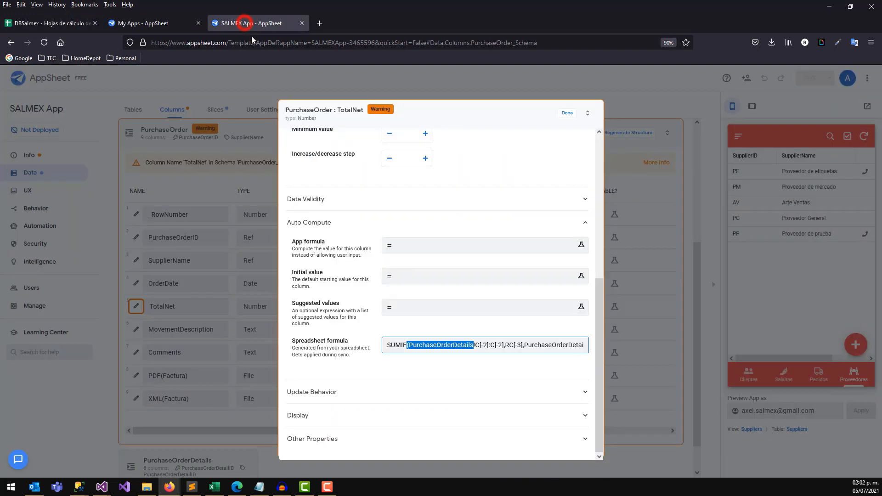
{"action": "left_click", "coordinate": [567, 113]}
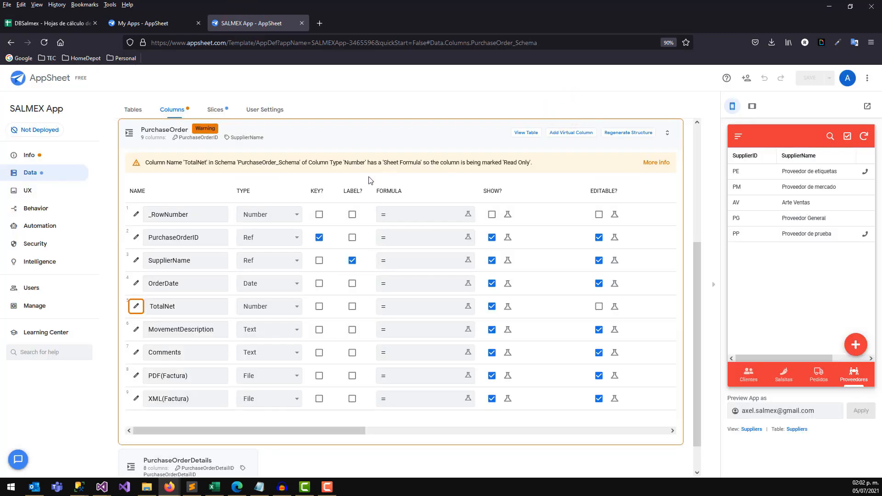
Change TotalNet's column type to Price and save the app.
{"action": "left_click", "coordinate": [276, 307]}
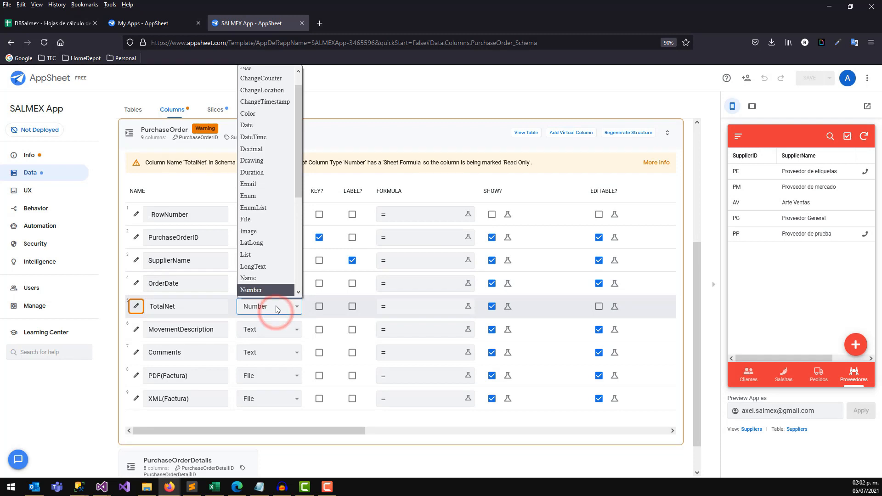
{"action": "left_click_drag", "start_coordinate": [299, 127], "coordinate": [300, 170]}
{"action": "left_click", "coordinate": [262, 244]}
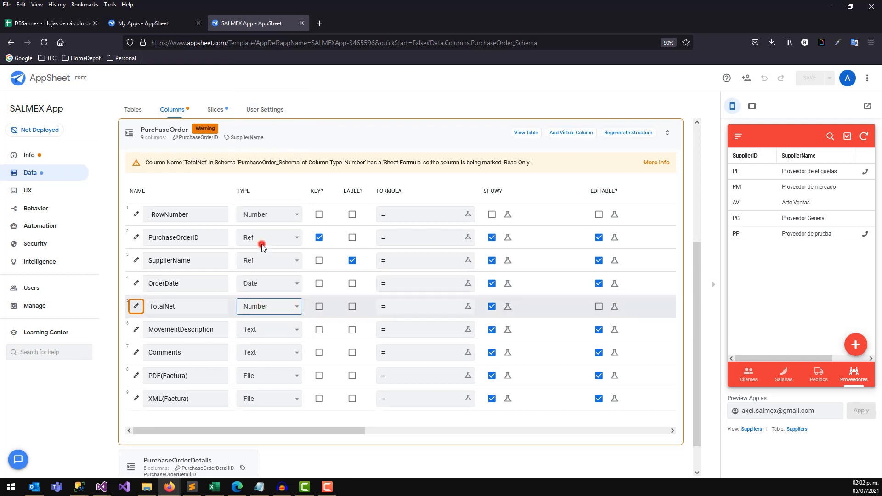
{"action": "left_click", "coordinate": [810, 80]}
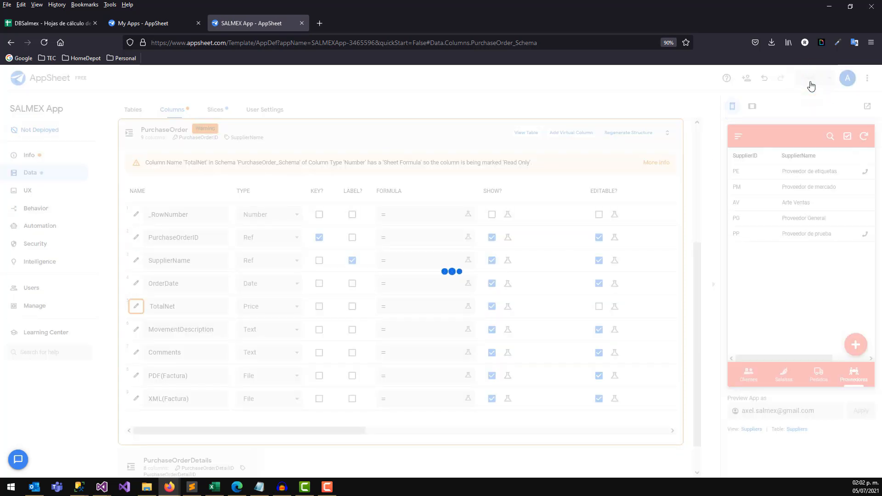
Check the preview app's navigation menu and Proveedores supplier list.
{"action": "left_click_drag", "start_coordinate": [699, 262], "coordinate": [689, 130]}
{"action": "left_click_drag", "start_coordinate": [700, 169], "coordinate": [694, 264]}
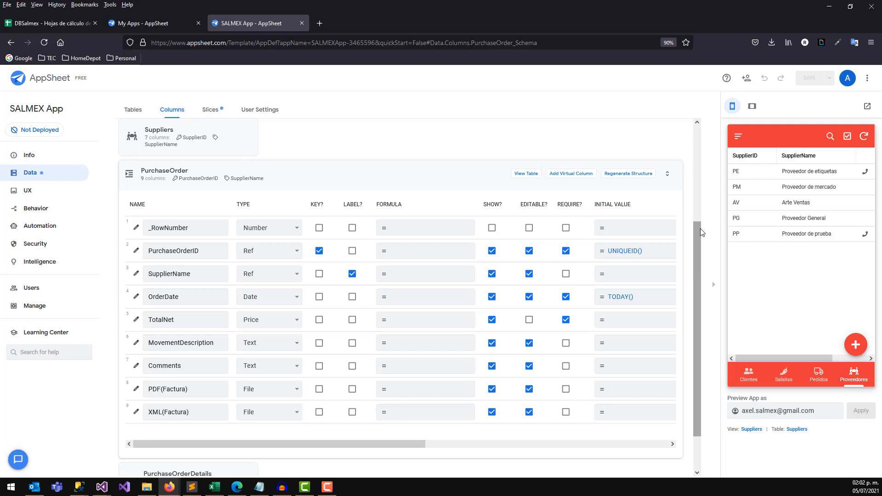
{"action": "left_click", "coordinate": [738, 137]}
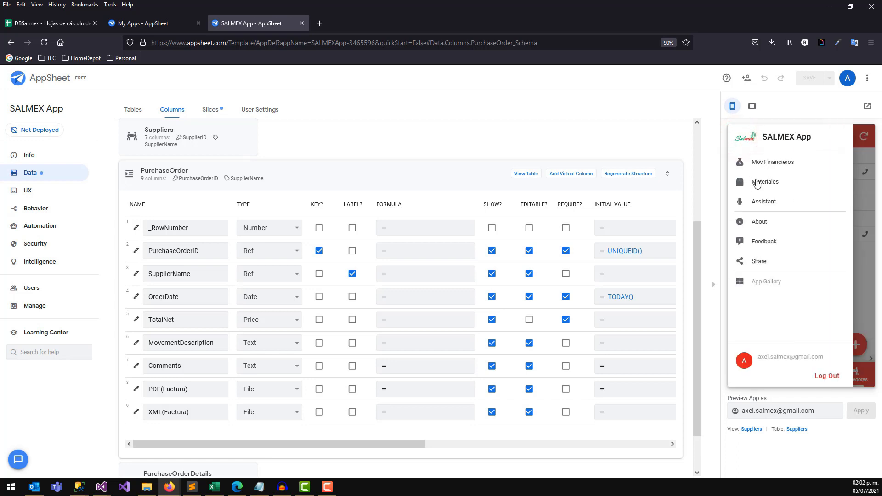
{"action": "left_click", "coordinate": [860, 171]}
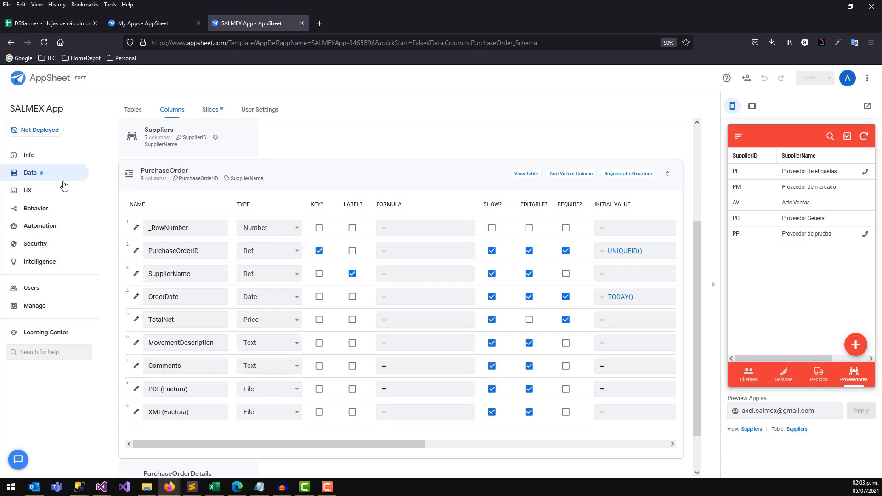
{"action": "left_click", "coordinate": [43, 191]}
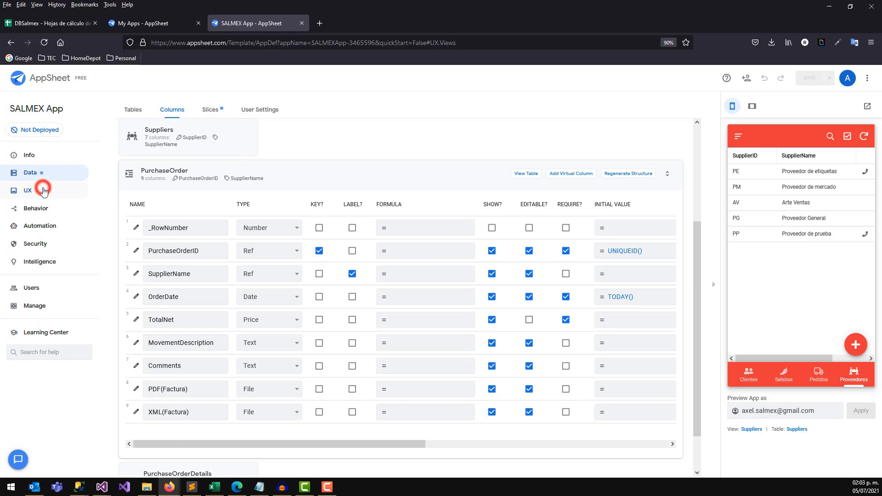
Create a table view named PurchaseOrder on PurchaseOrder data, positioned at bottom-bar centre.
{"action": "left_click", "coordinate": [144, 175]}
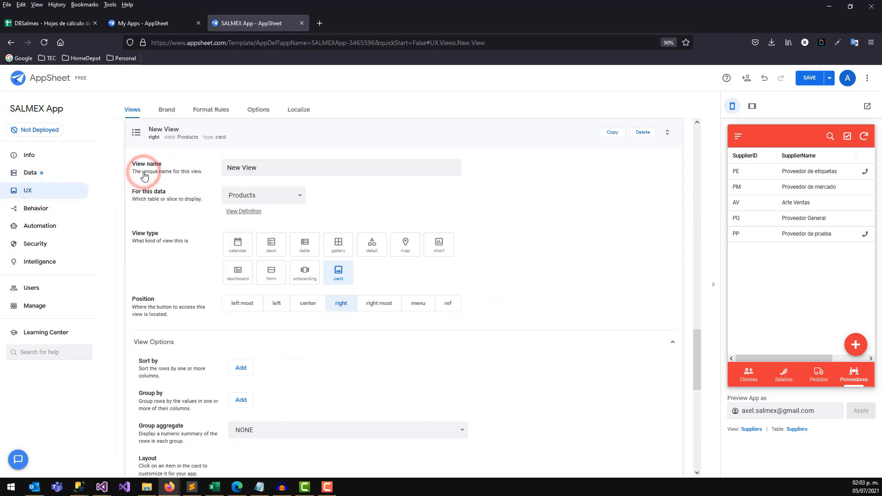
{"action": "left_click", "coordinate": [276, 166]}
{"action": "left_click", "coordinate": [283, 194]}
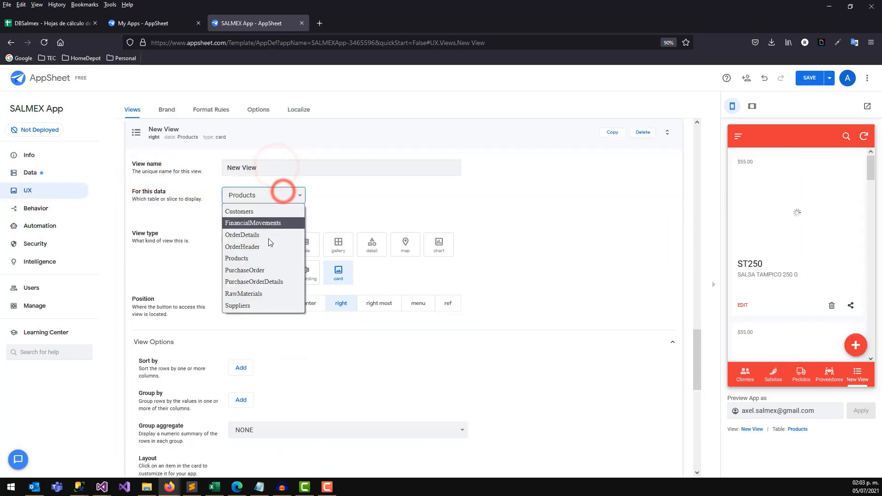
{"action": "left_click", "coordinate": [264, 270]}
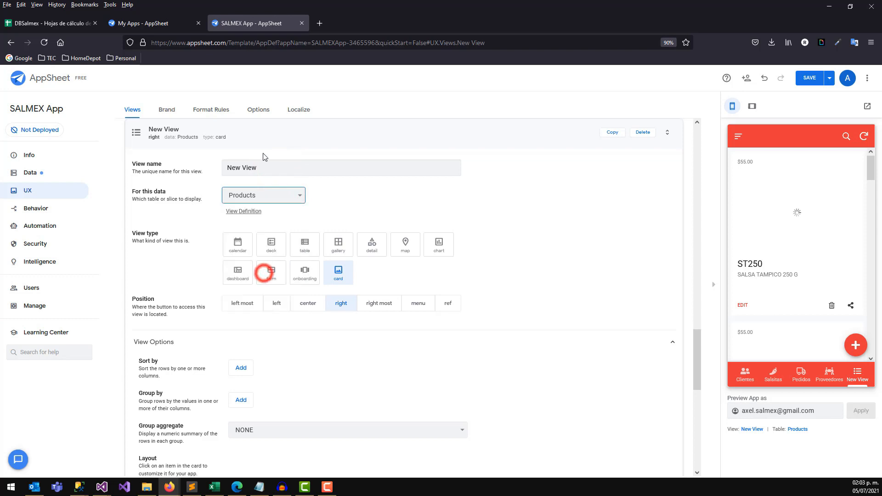
{"action": "triple_click", "coordinate": [264, 167]}
{"action": "type", "text": "P"}
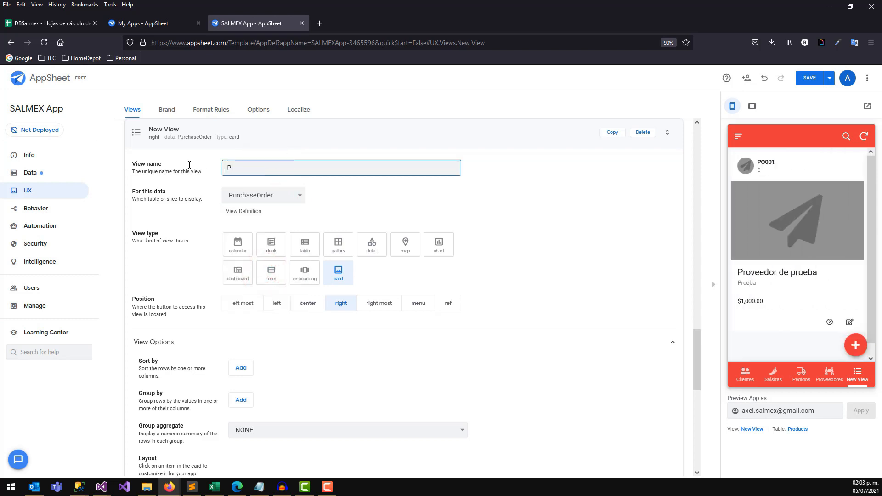
{"action": "type", "text": "urchaseOrder"}
{"action": "left_click", "coordinate": [305, 246]}
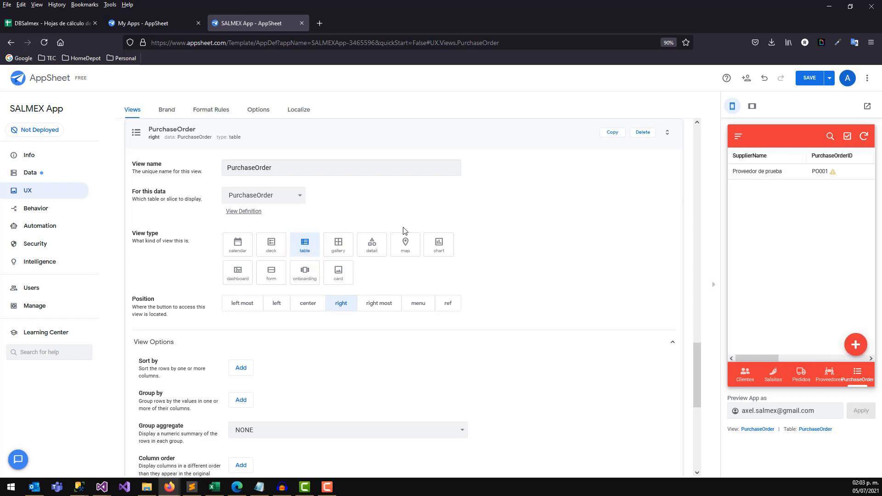
{"action": "scroll", "coordinate": [697, 367], "scroll_direction": "down", "scroll_amount": 2}
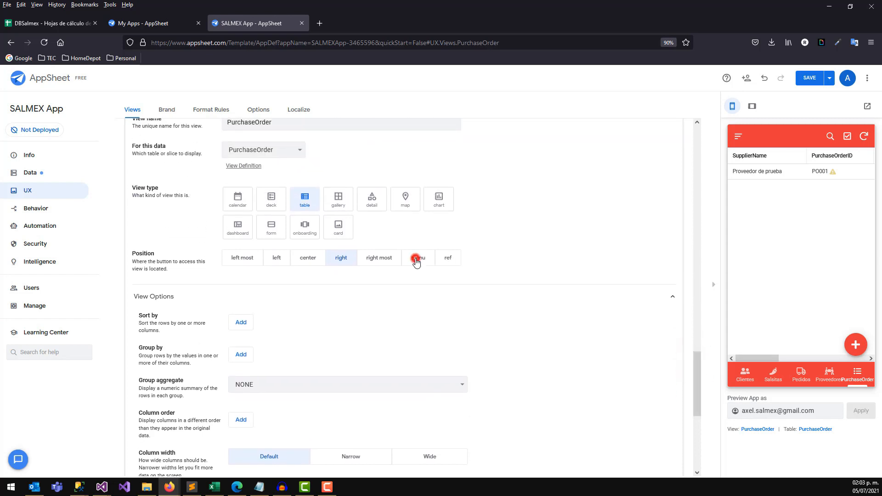
{"action": "left_click", "coordinate": [417, 260]}
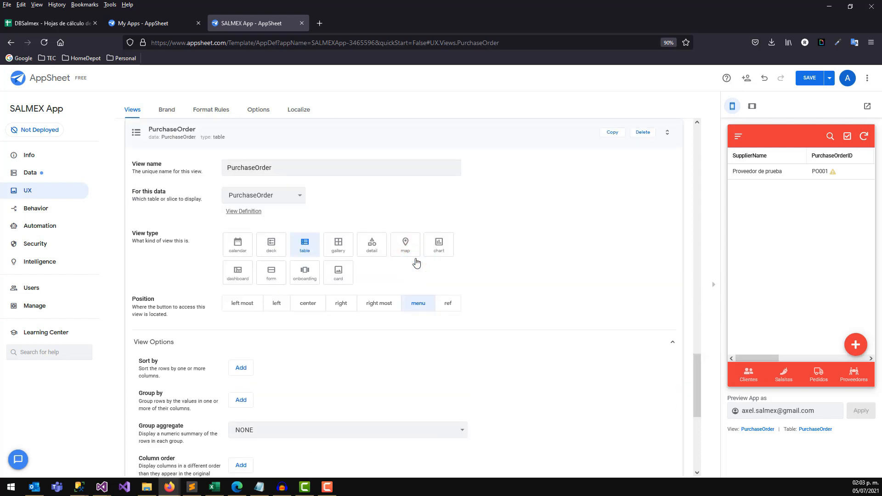
{"action": "left_click", "coordinate": [303, 305]}
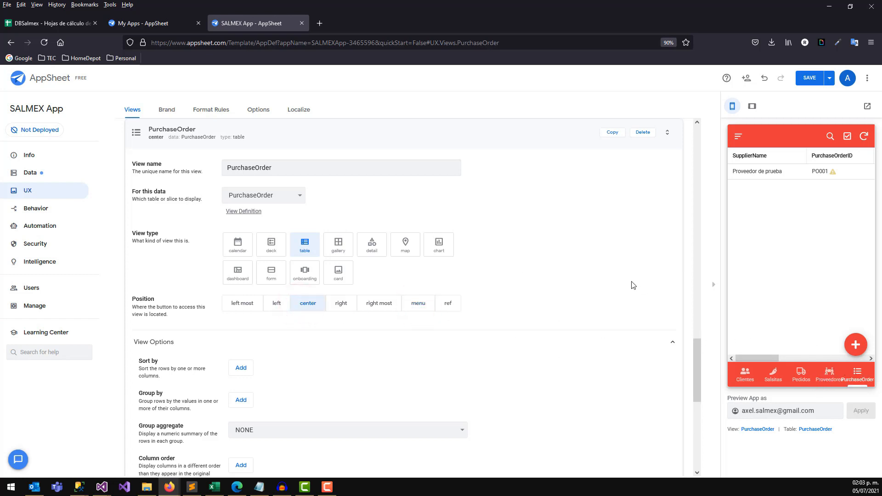
{"action": "left_click_drag", "start_coordinate": [693, 352], "coordinate": [696, 412]}
Give the PurchaseOrder view the shopping-basket icon, found by searching the icon collection.
{"action": "left_click", "coordinate": [173, 381]}
{"action": "left_click", "coordinate": [170, 371]}
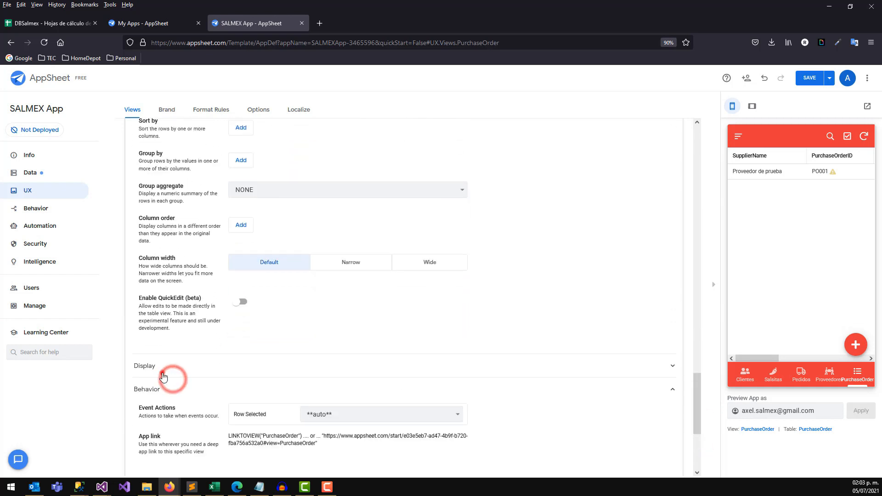
{"action": "left_click_drag", "start_coordinate": [695, 374], "coordinate": [695, 401]}
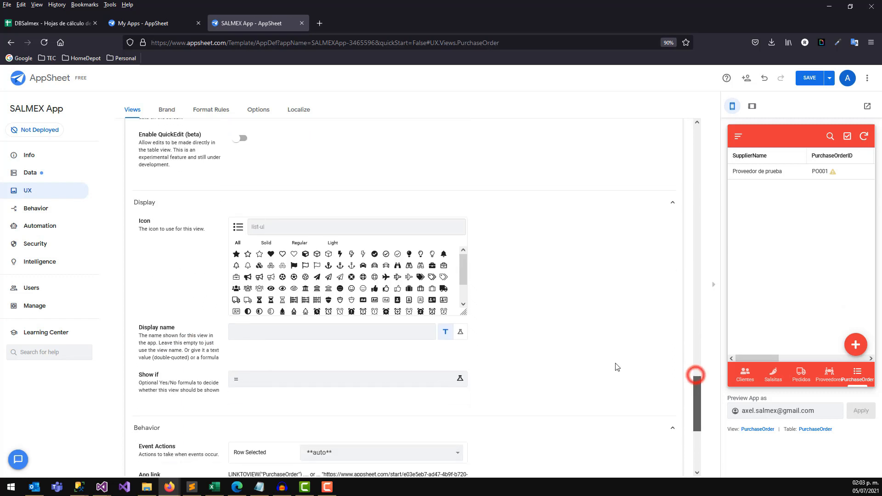
{"action": "left_click", "coordinate": [277, 225]}
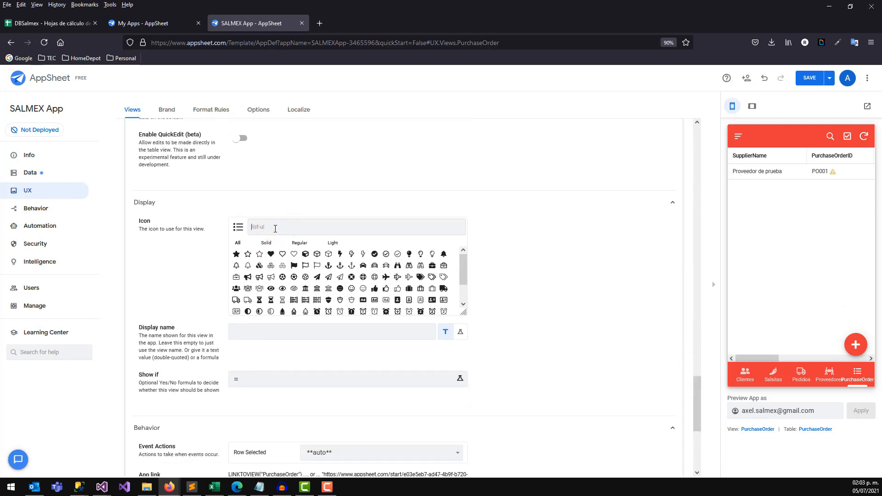
{"action": "type", "text": "p"}
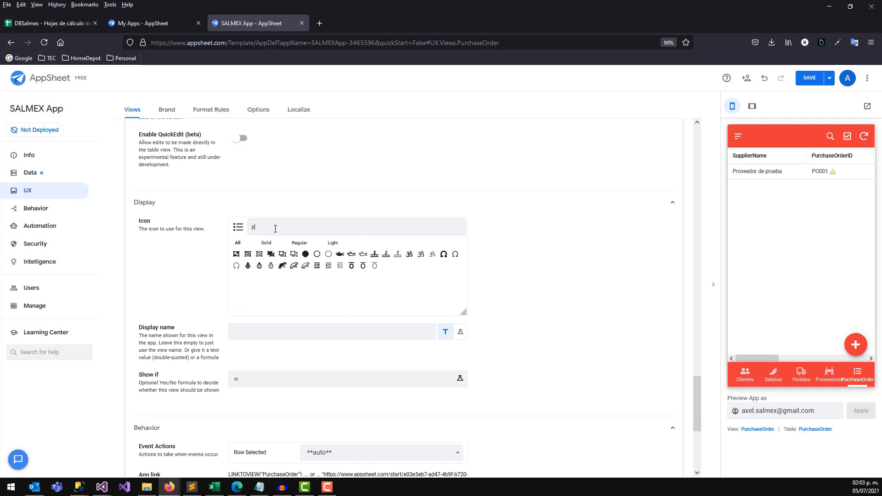
{"action": "type", "text": "uirc"}
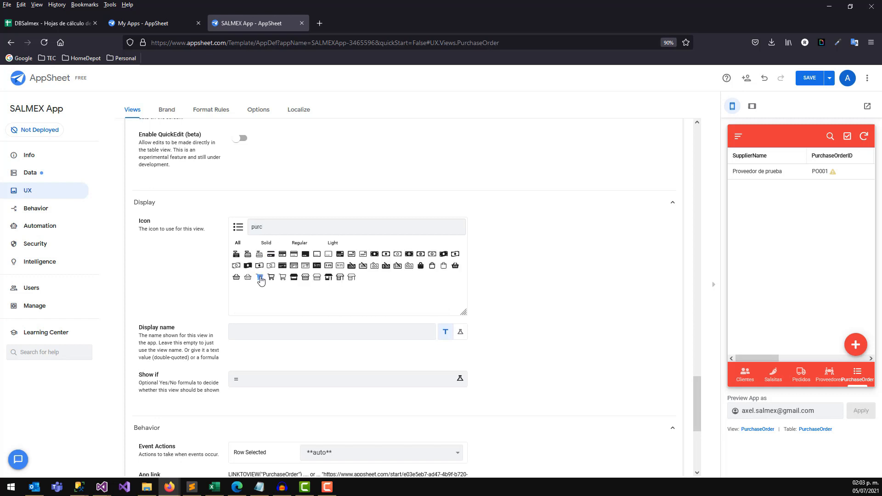
{"action": "left_click", "coordinate": [457, 266]}
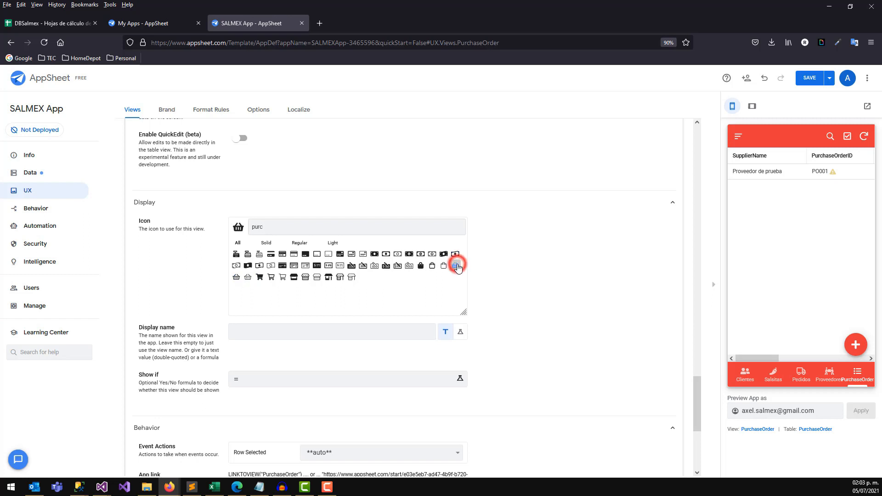
Set the view's display name to Compras and save the app.
{"action": "left_click", "coordinate": [255, 336]}
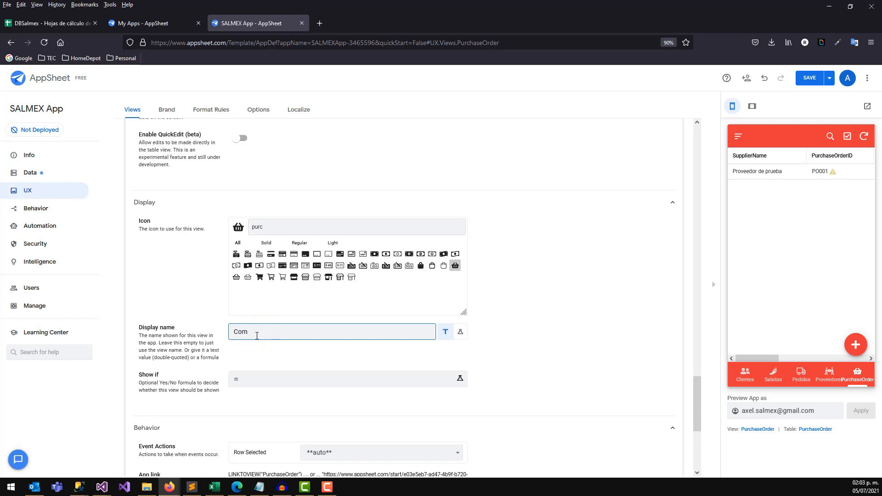
{"action": "type", "text": "Compras"}
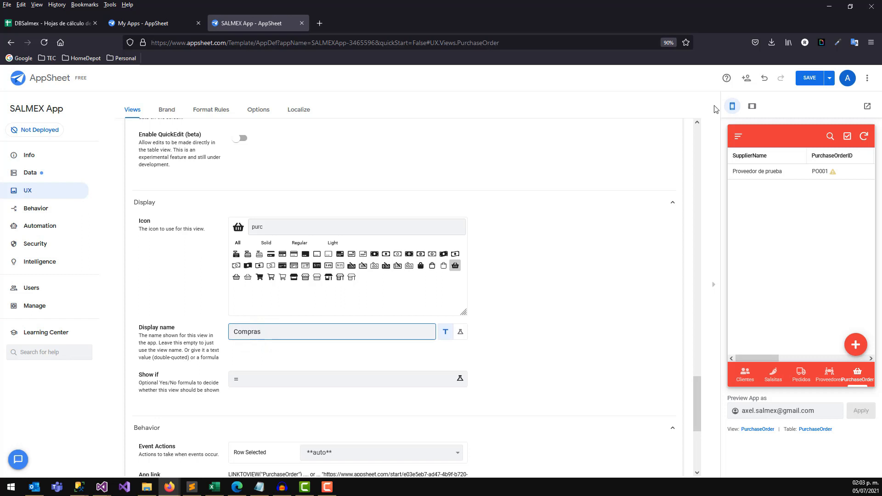
{"action": "left_click", "coordinate": [809, 78]}
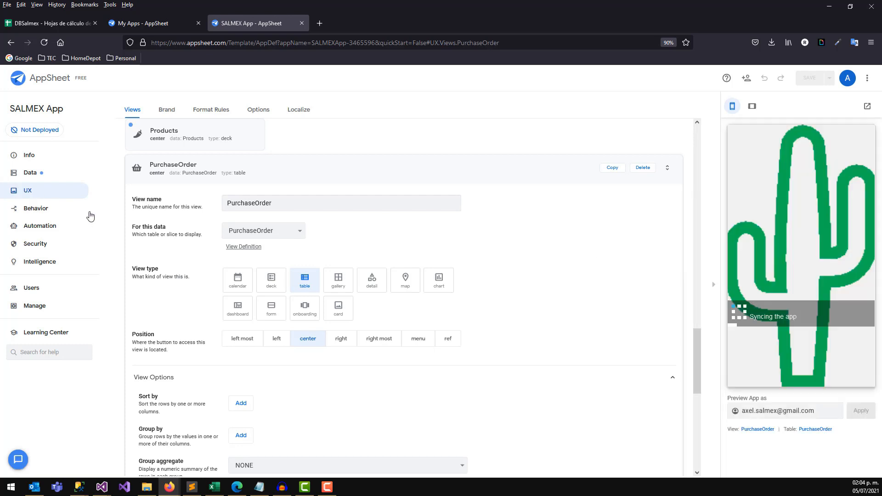
{"action": "left_click", "coordinate": [160, 171]}
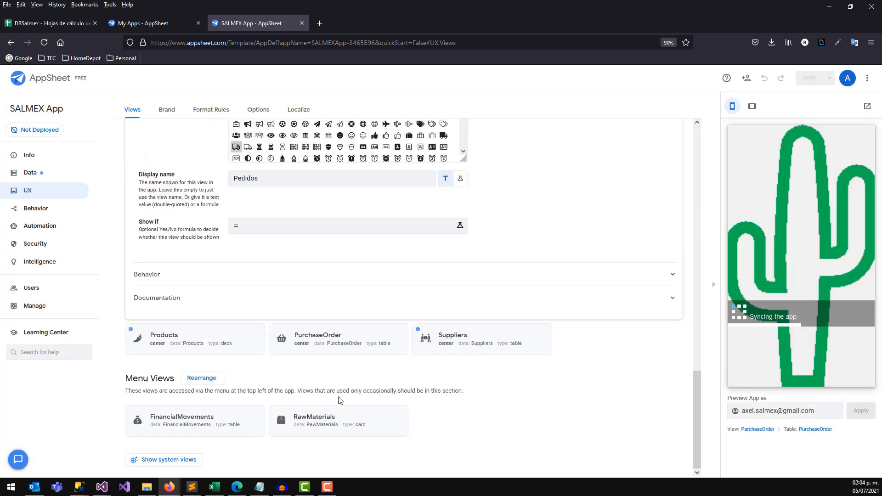
{"action": "left_click_drag", "start_coordinate": [701, 388], "coordinate": [643, 175]}
Set the Suppliers view's position to menu and save the app.
{"action": "left_click", "coordinate": [204, 189]}
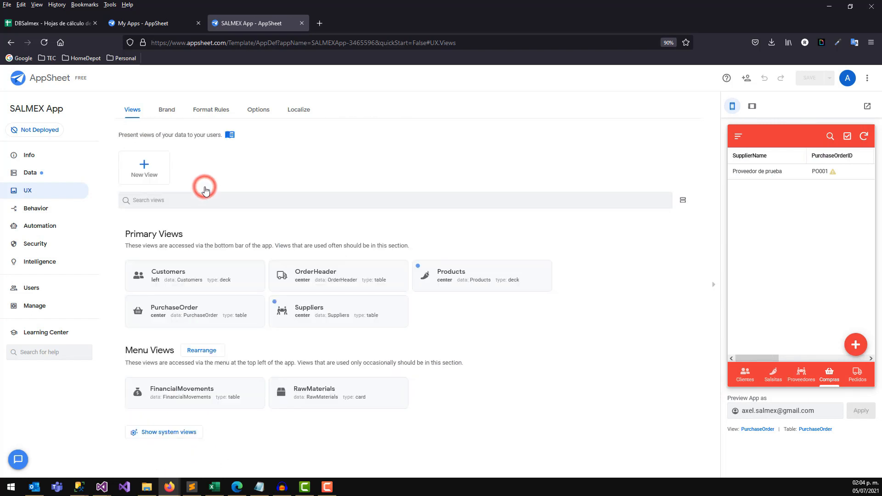
{"action": "left_click", "coordinate": [320, 315]}
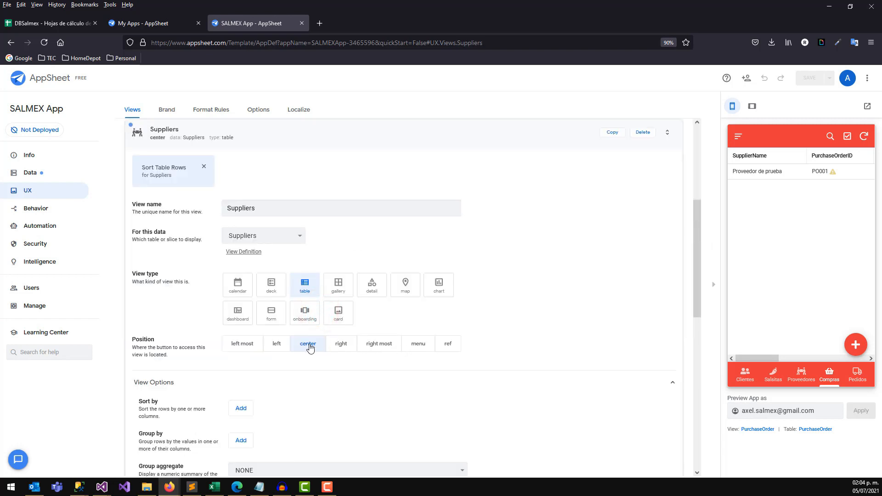
{"action": "left_click", "coordinate": [427, 350]}
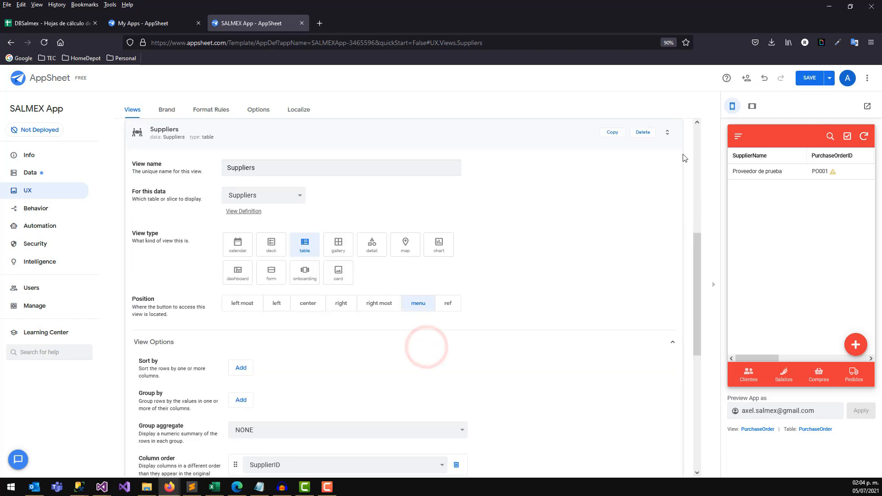
{"action": "left_click", "coordinate": [808, 85]}
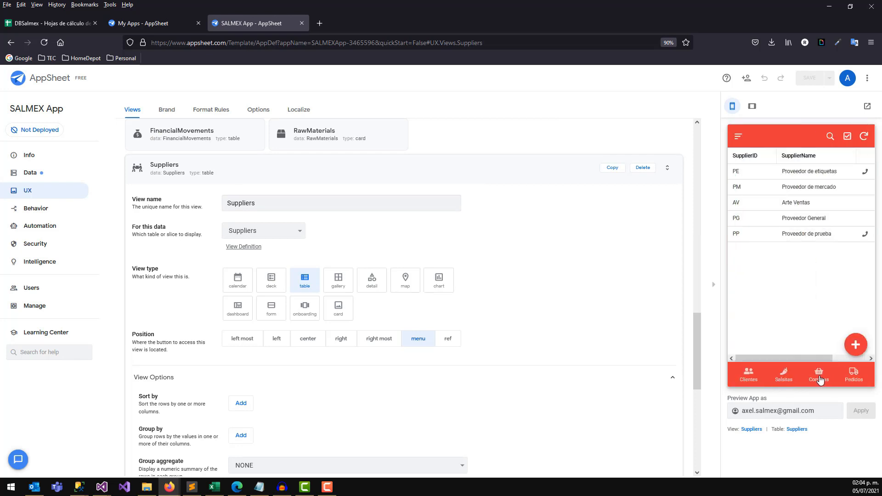
In the preview, open Compras and the Proveedor de prueba purchase order PO001.
{"action": "left_click", "coordinate": [820, 379]}
{"action": "left_click", "coordinate": [791, 174]}
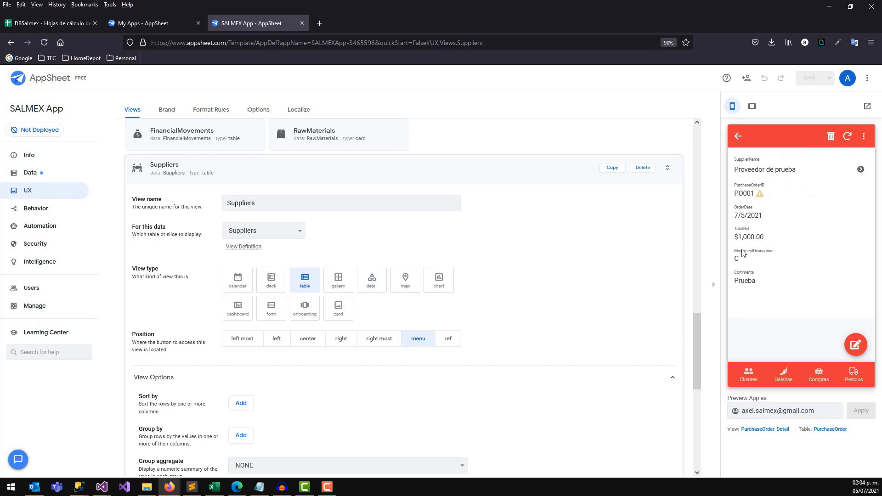
{"action": "left_click", "coordinate": [754, 284]}
{"action": "left_click", "coordinate": [743, 223]}
Review PurchaseOrder's PurchaseOrderID column settings in Data > Columns, leaving PurchaseOrderDetails as its source table.
{"action": "left_click", "coordinate": [34, 174]}
{"action": "left_click", "coordinate": [181, 324]}
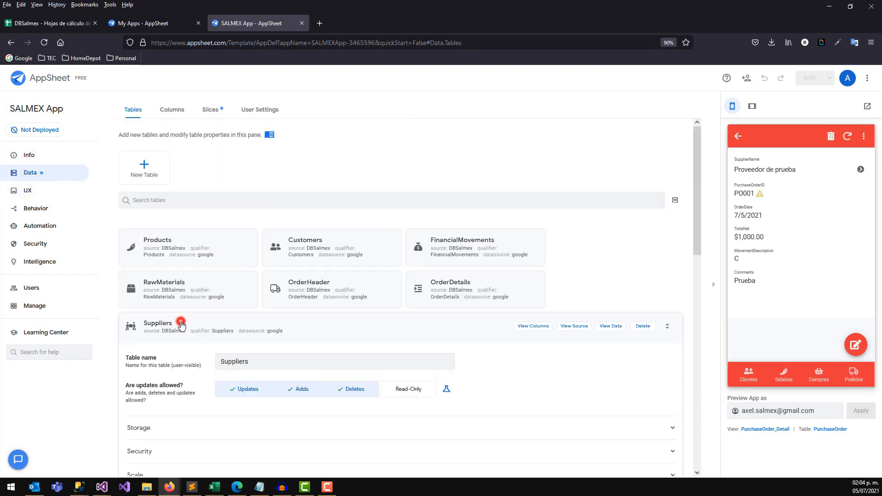
{"action": "left_click_drag", "start_coordinate": [695, 251], "coordinate": [696, 324]}
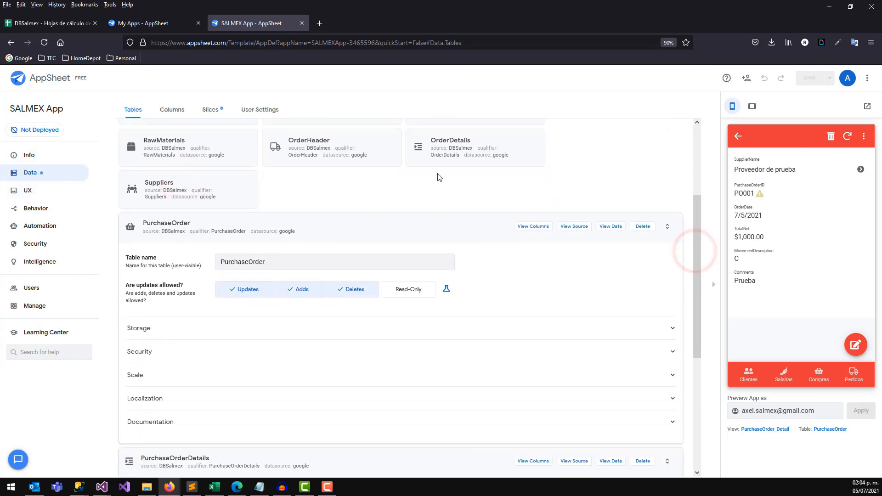
{"action": "left_click", "coordinate": [159, 230]}
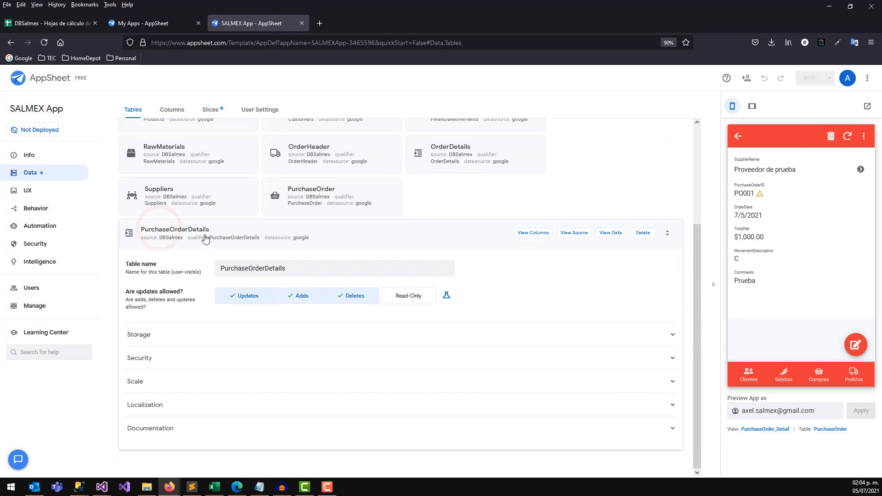
{"action": "left_click", "coordinate": [175, 110]}
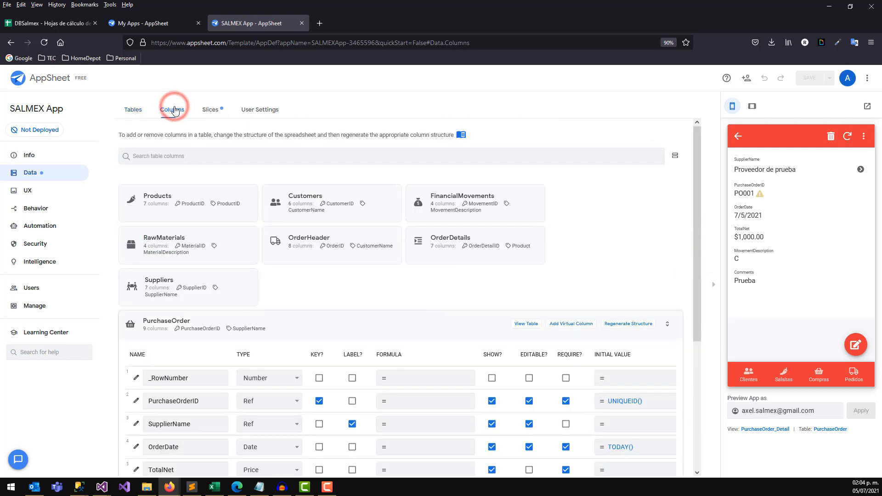
{"action": "left_click", "coordinate": [135, 403]}
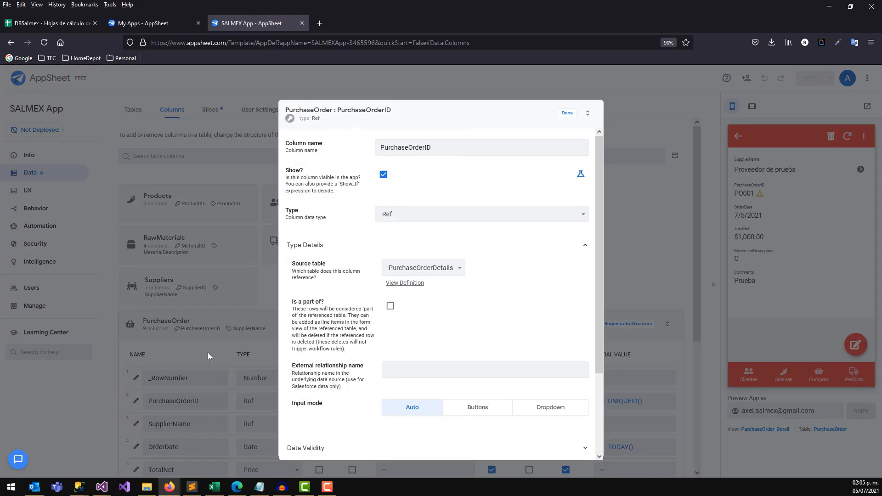
{"action": "left_click", "coordinate": [439, 268]}
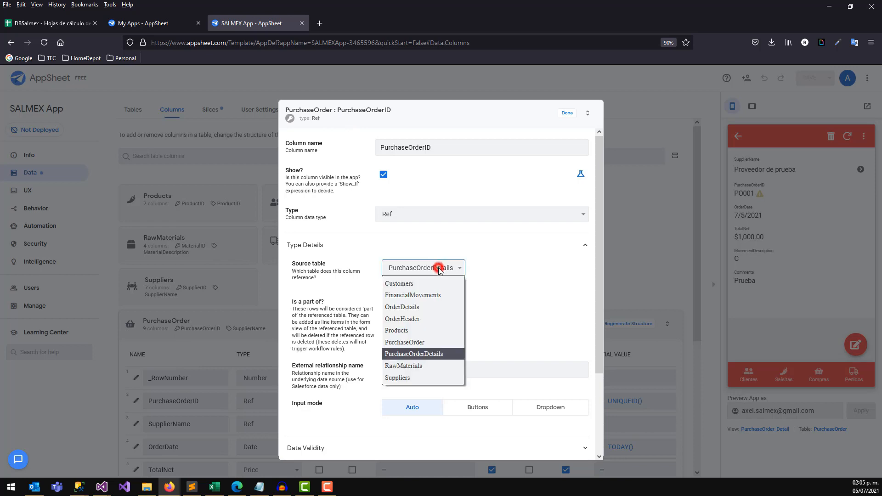
{"action": "left_click", "coordinate": [421, 354]}
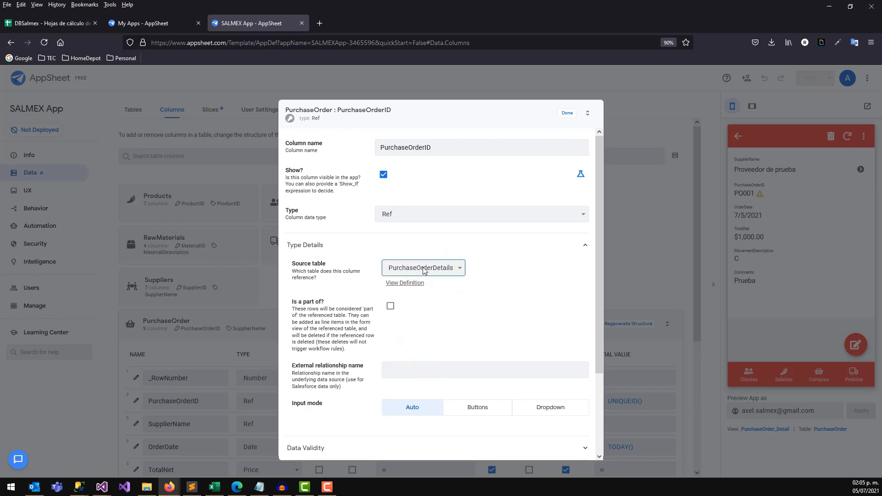
{"action": "left_click", "coordinate": [567, 120]}
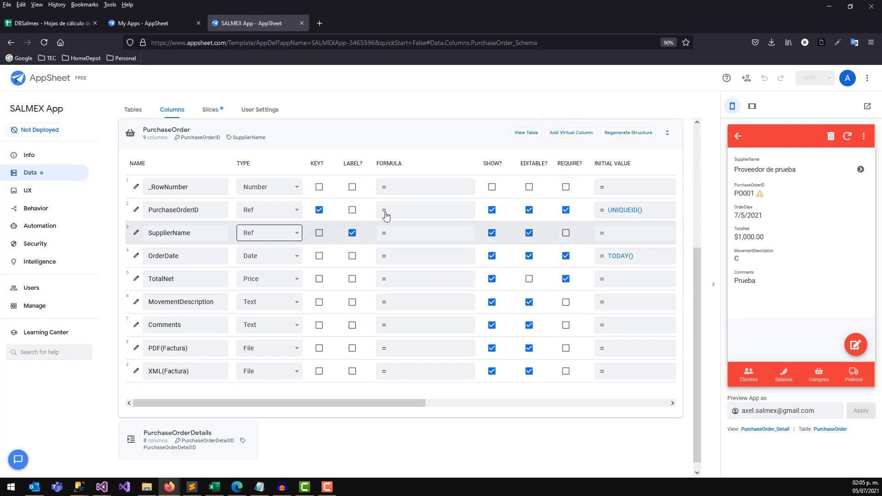
{"action": "left_click", "coordinate": [136, 210]}
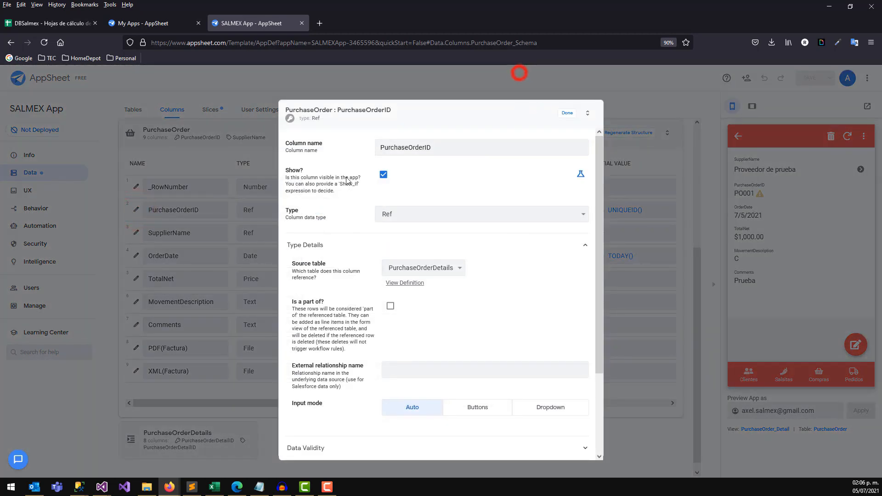
{"action": "left_click", "coordinate": [567, 113]}
Change PurchaseOrderID's type from Ref to Text.
{"action": "left_click", "coordinate": [286, 211]}
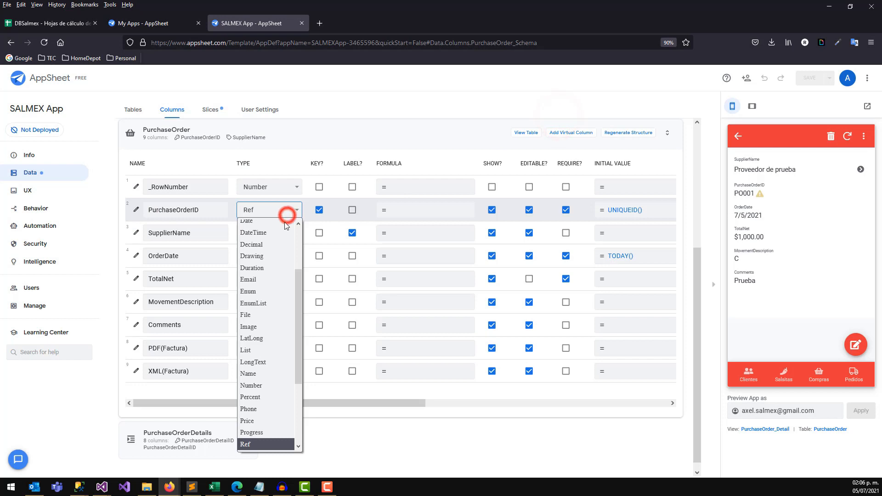
{"action": "left_click_drag", "start_coordinate": [299, 272], "coordinate": [300, 229]}
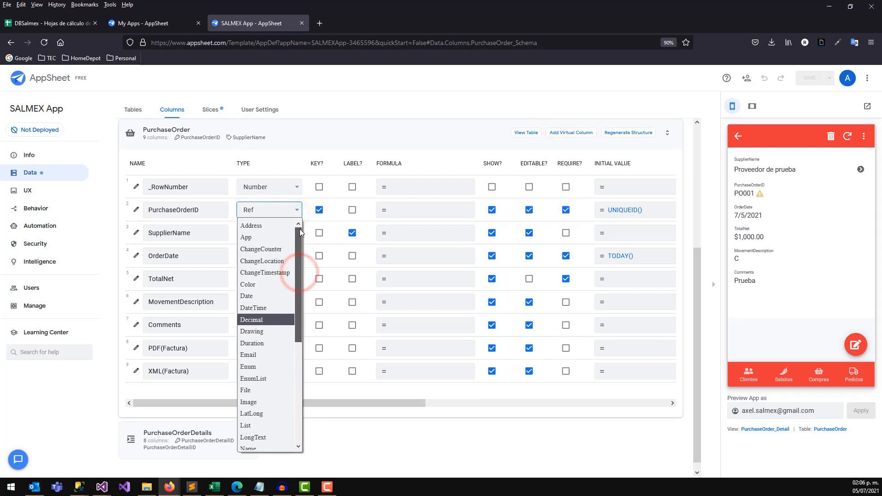
{"action": "scroll", "coordinate": [275, 384], "scroll_direction": "down", "scroll_amount": 3}
{"action": "left_click", "coordinate": [288, 446]}
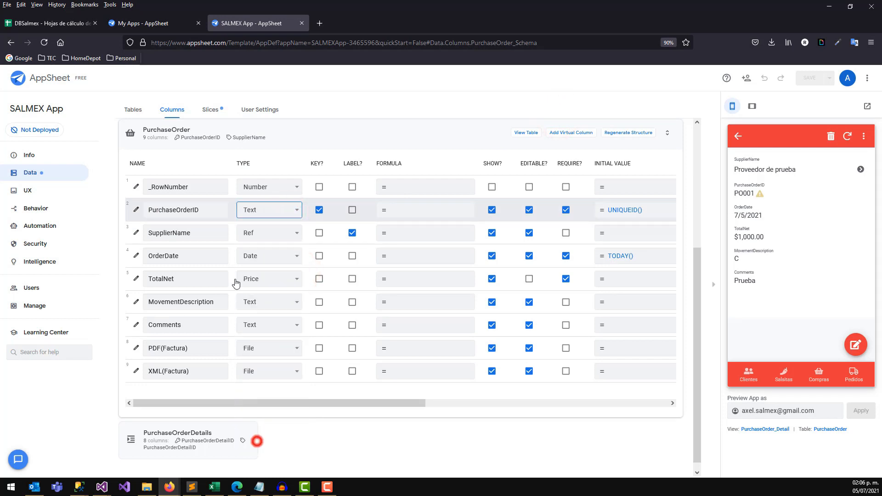
{"action": "left_click", "coordinate": [166, 134]}
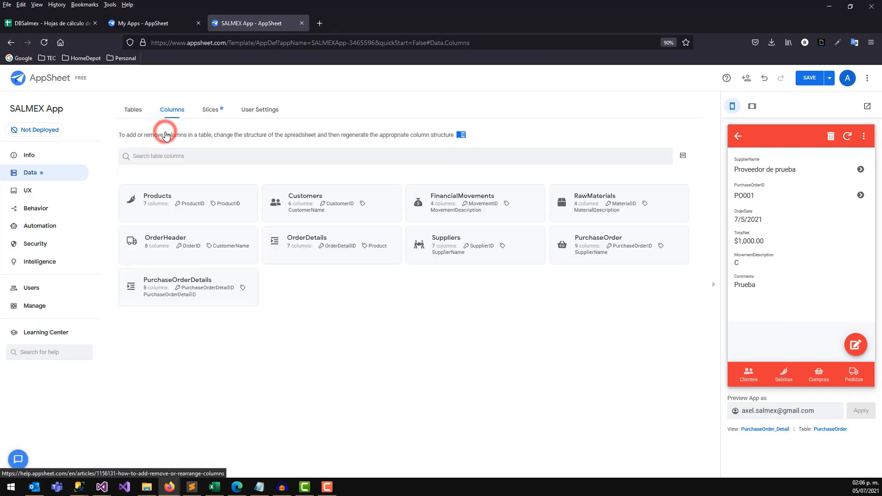
Keep PurchaseOrderDetails' PurchaseOrderDetailID column as Text after briefly trying Ref.
{"action": "left_click", "coordinate": [190, 292]}
{"action": "left_click", "coordinate": [279, 268]}
{"action": "key", "text": "r"}
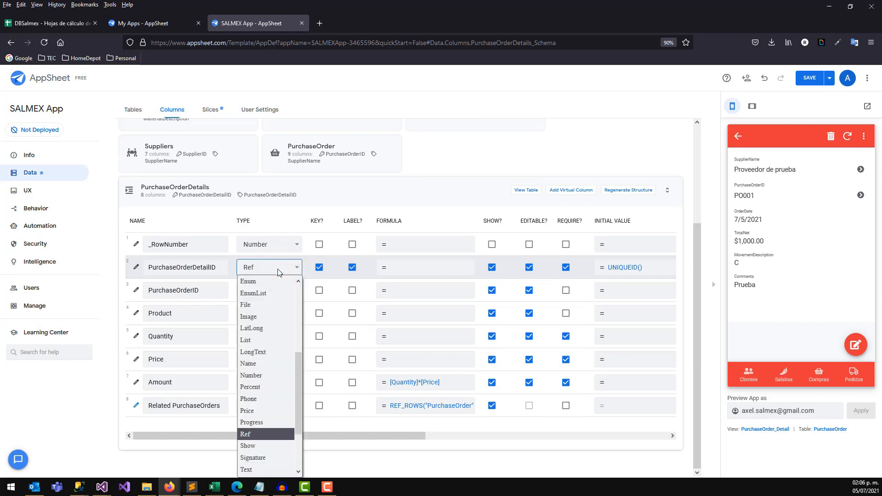
{"action": "left_click", "coordinate": [268, 434]}
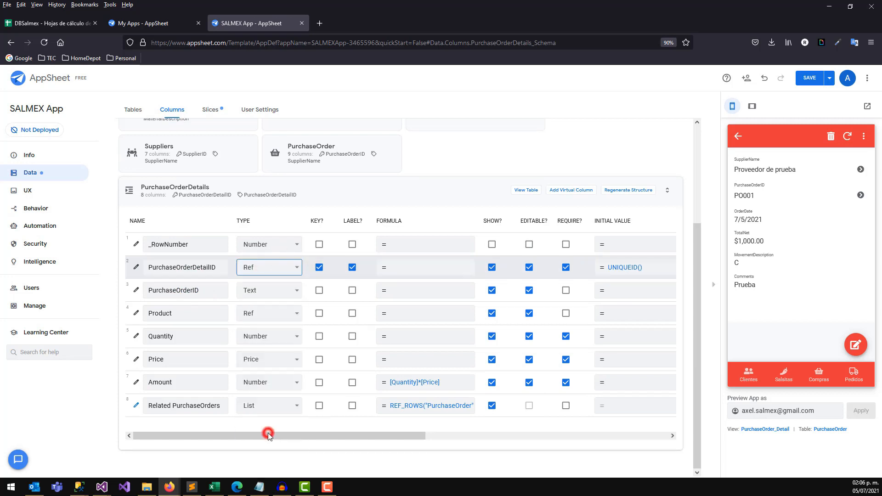
{"action": "left_click", "coordinate": [135, 270]}
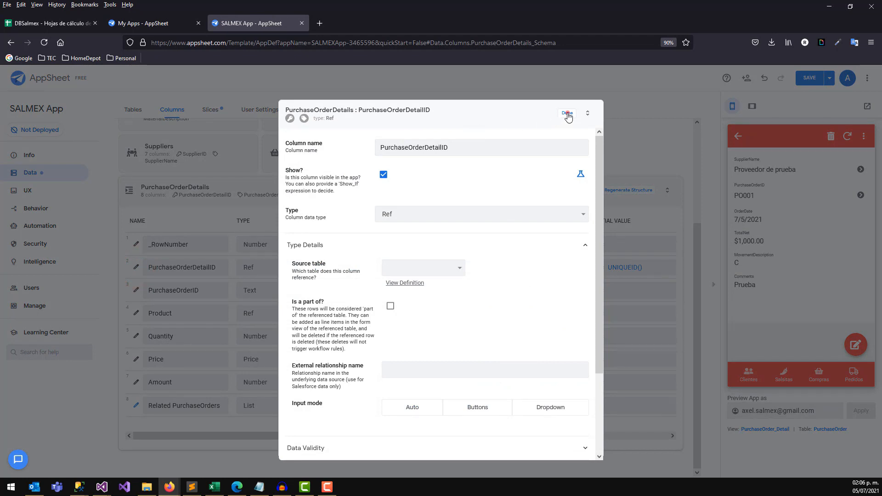
{"action": "left_click", "coordinate": [568, 115]}
{"action": "left_click", "coordinate": [296, 267]}
{"action": "key", "text": "t"}
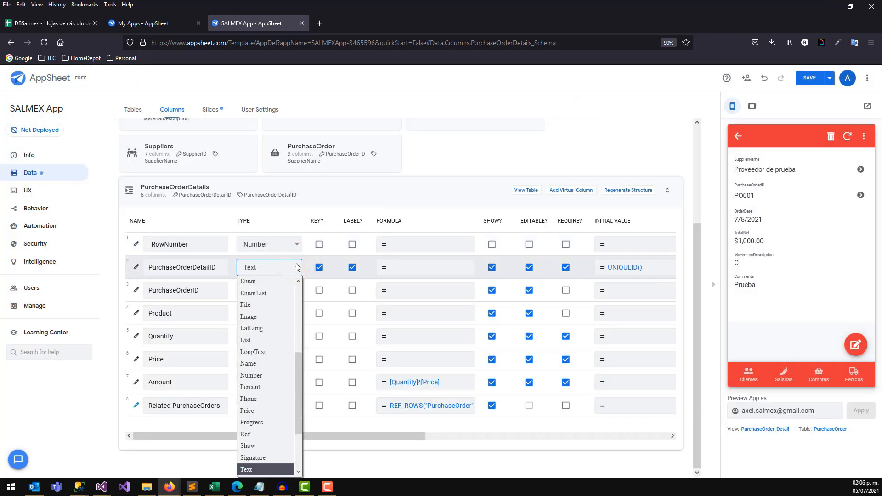
{"action": "key", "text": "Return"}
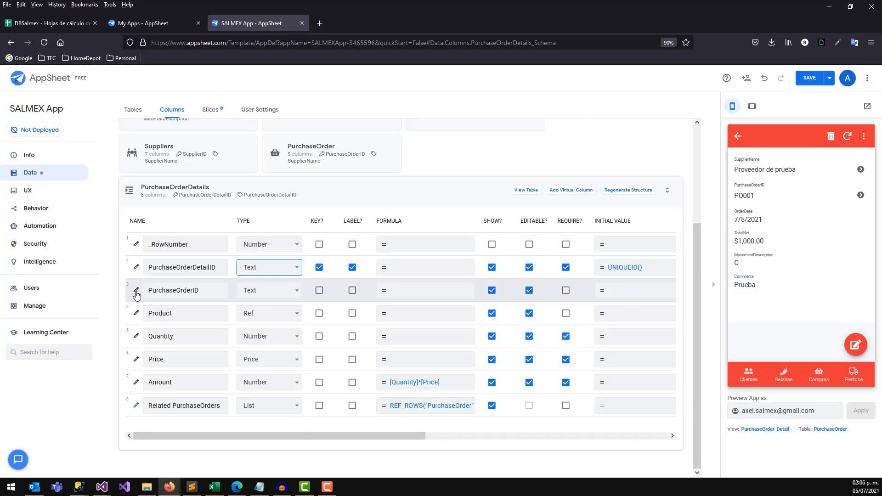
Make PurchaseOrderDetails' PurchaseOrderID a Ref to the PurchaseOrder table and save.
{"action": "left_click", "coordinate": [259, 289]}
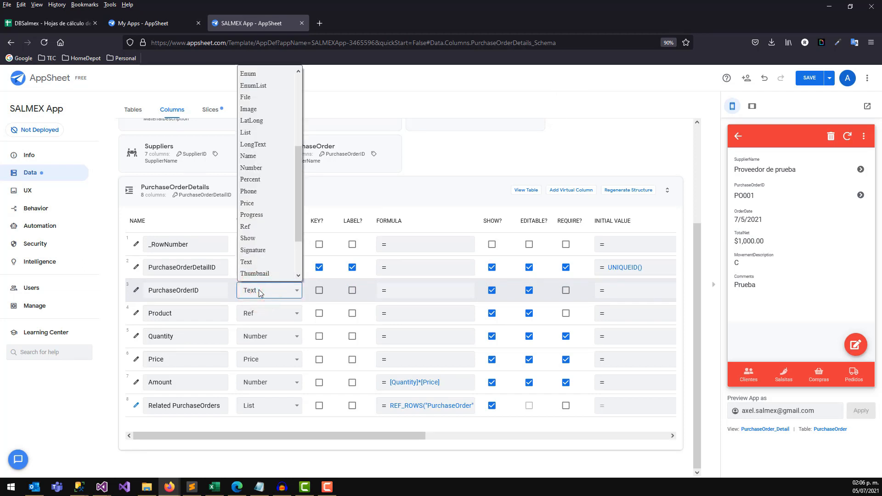
{"action": "left_click", "coordinate": [246, 226]}
{"action": "left_click", "coordinate": [136, 290]}
{"action": "left_click", "coordinate": [422, 263]}
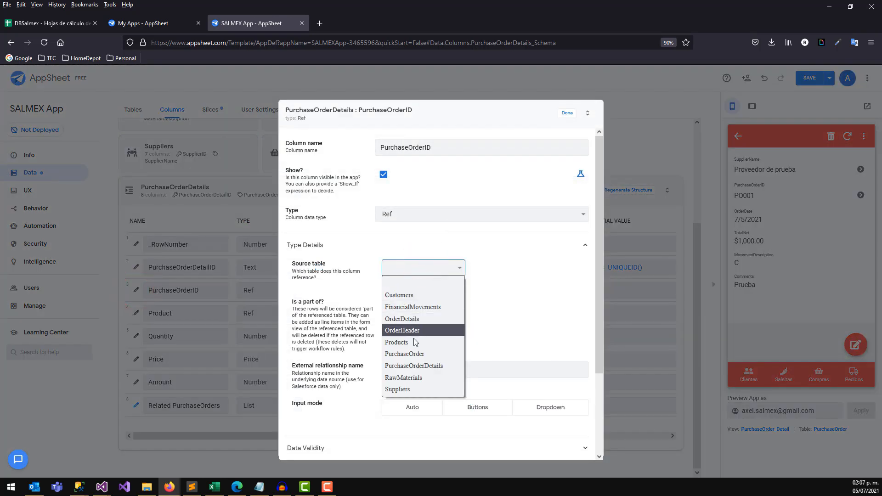
{"action": "left_click", "coordinate": [419, 356]}
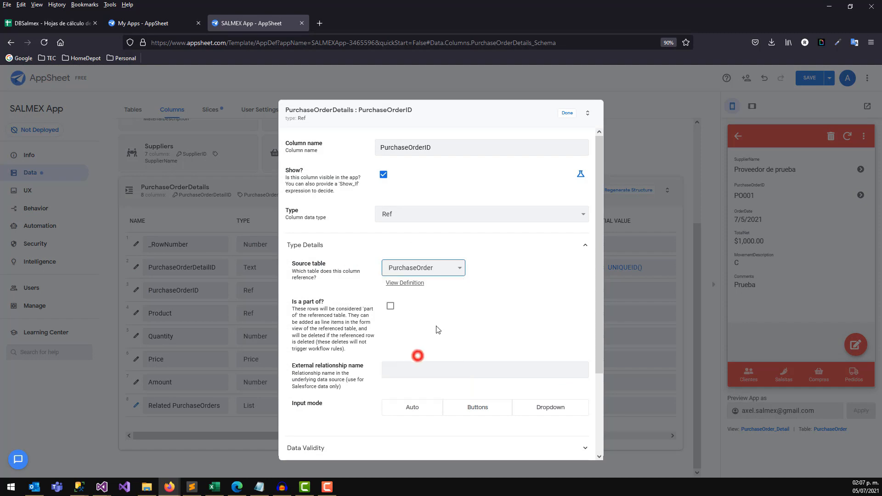
{"action": "left_click", "coordinate": [569, 114]}
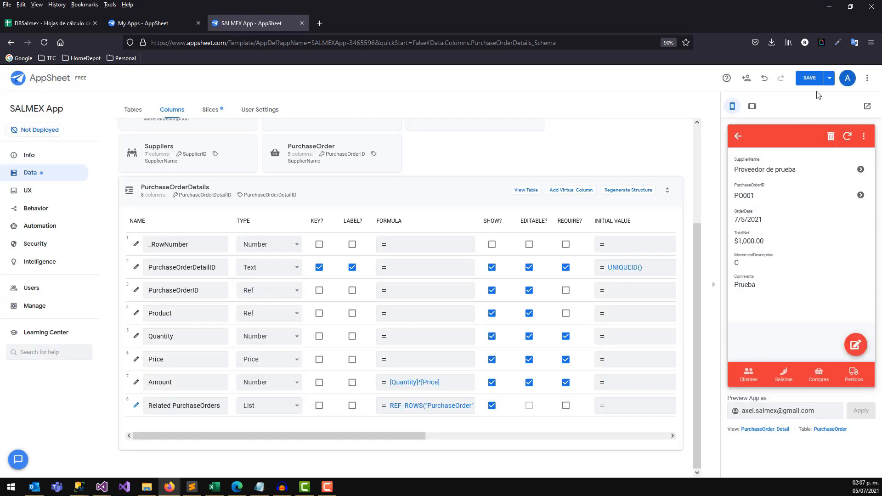
{"action": "left_click", "coordinate": [814, 76]}
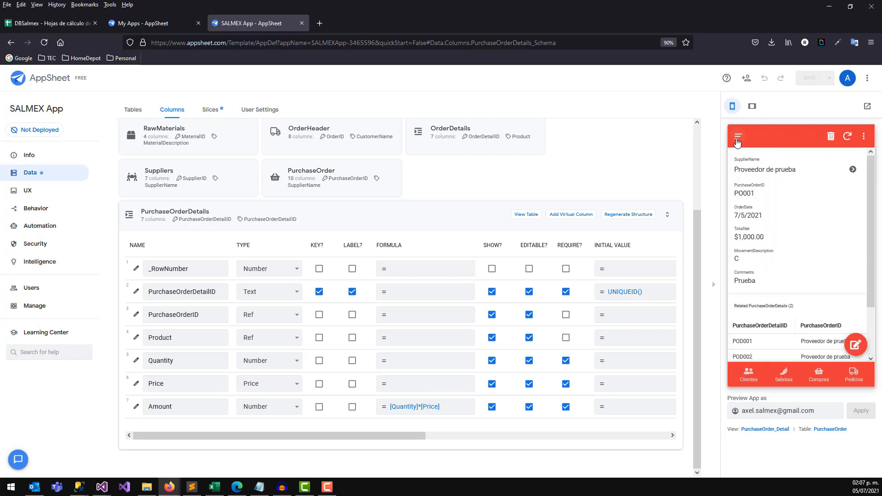
{"action": "left_click", "coordinate": [819, 374]}
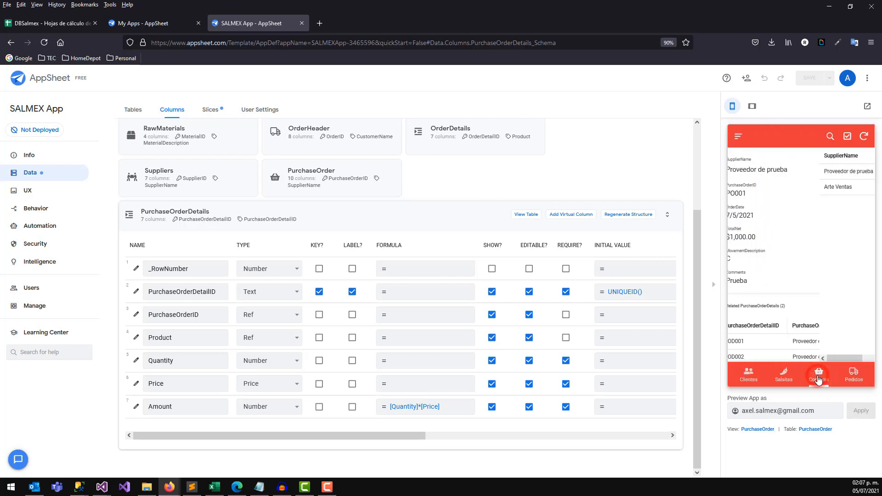
{"action": "left_click", "coordinate": [805, 171]}
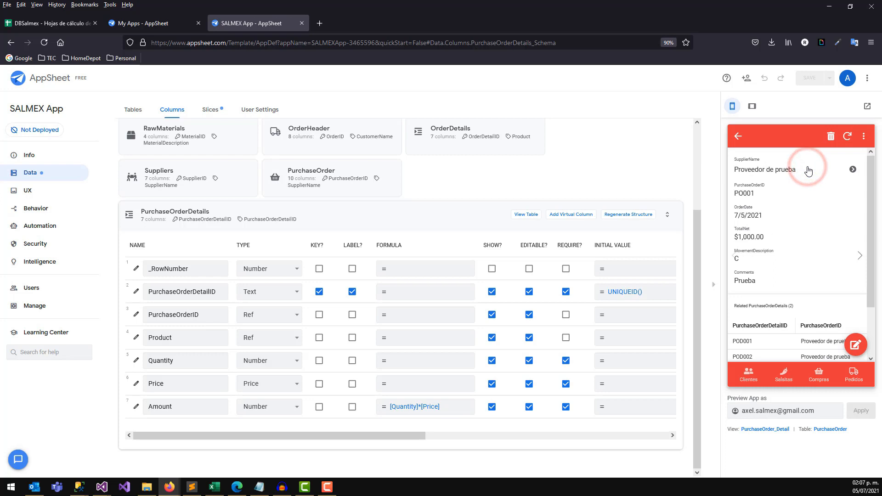
{"action": "left_click", "coordinate": [736, 194]}
{"action": "left_click_drag", "start_coordinate": [872, 187], "coordinate": [871, 246]}
{"action": "left_click_drag", "start_coordinate": [758, 312], "coordinate": [833, 317]}
{"action": "left_click", "coordinate": [763, 311]}
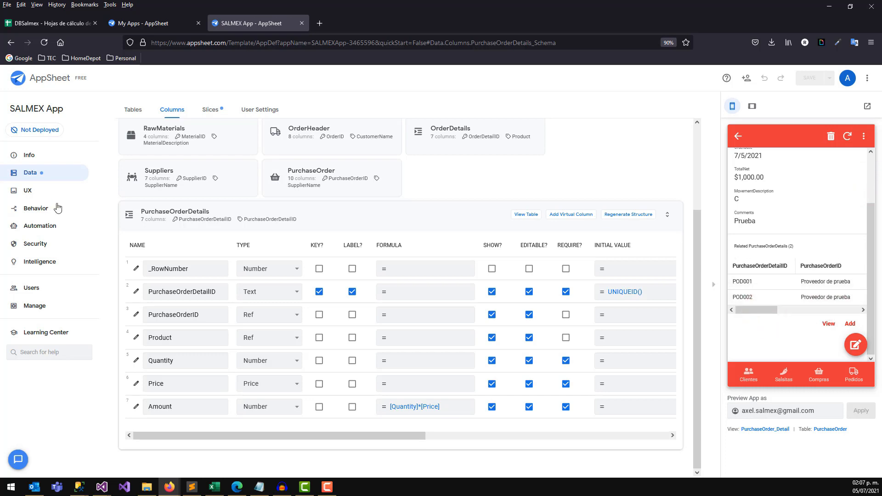
{"action": "left_click_drag", "start_coordinate": [759, 311], "coordinate": [773, 320]}
{"action": "left_click", "coordinate": [773, 311]}
{"action": "left_click", "coordinate": [492, 293]}
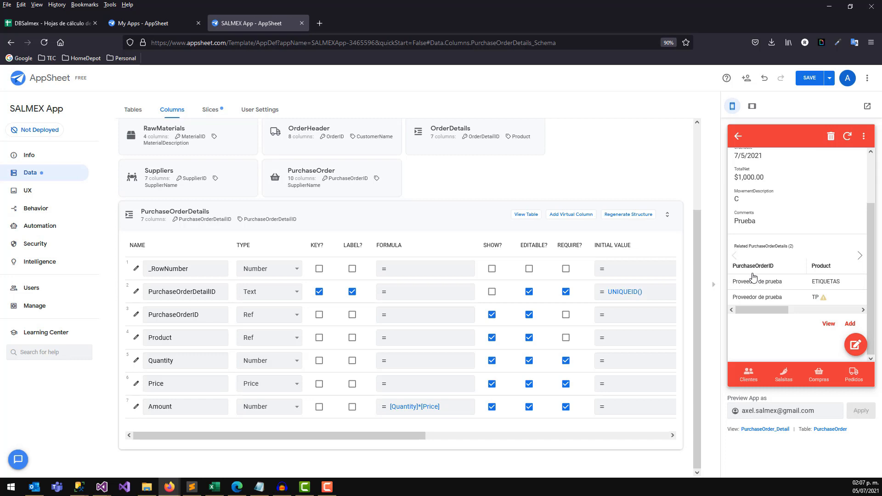
Uncheck SHOW? for PurchaseOrderDetails' PurchaseOrderID column and save the app.
{"action": "left_click", "coordinate": [492, 315]}
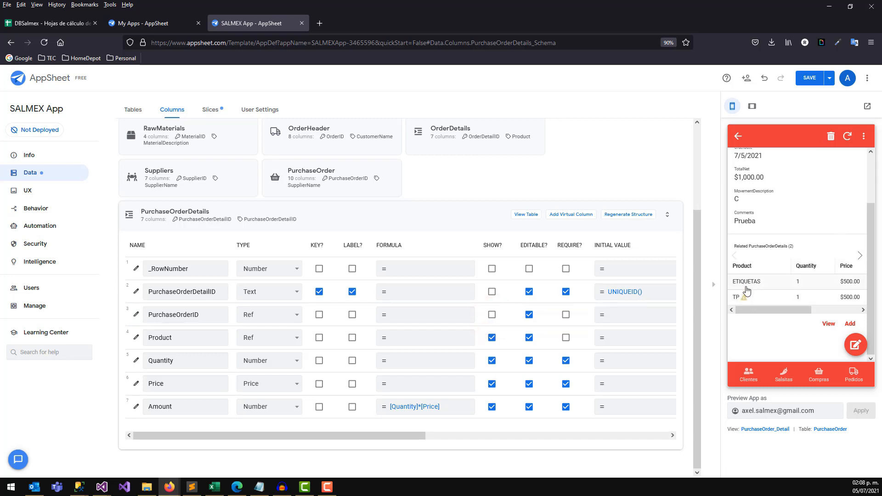
{"action": "left_click_drag", "start_coordinate": [760, 310], "coordinate": [798, 310]}
{"action": "left_click_drag", "start_coordinate": [784, 310], "coordinate": [740, 314]}
{"action": "left_click", "coordinate": [810, 78]}
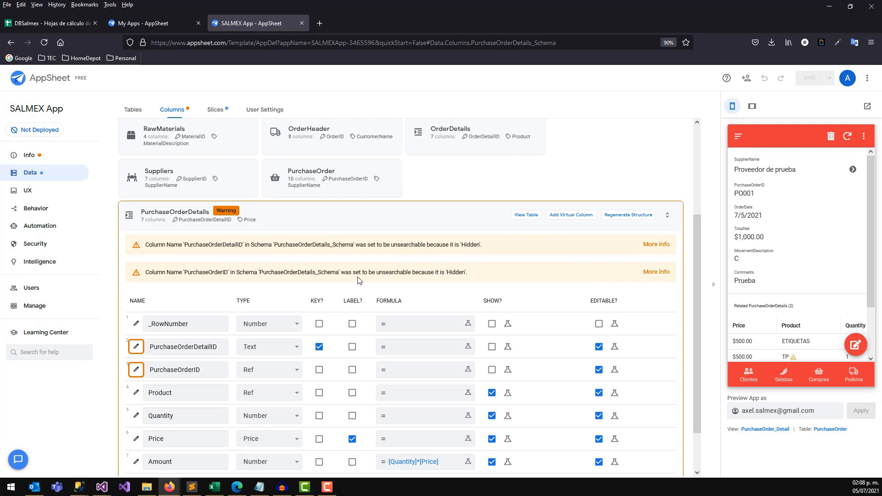
Open the Compras order list in the preview and start a new purchase order.
{"action": "left_click", "coordinate": [442, 213]}
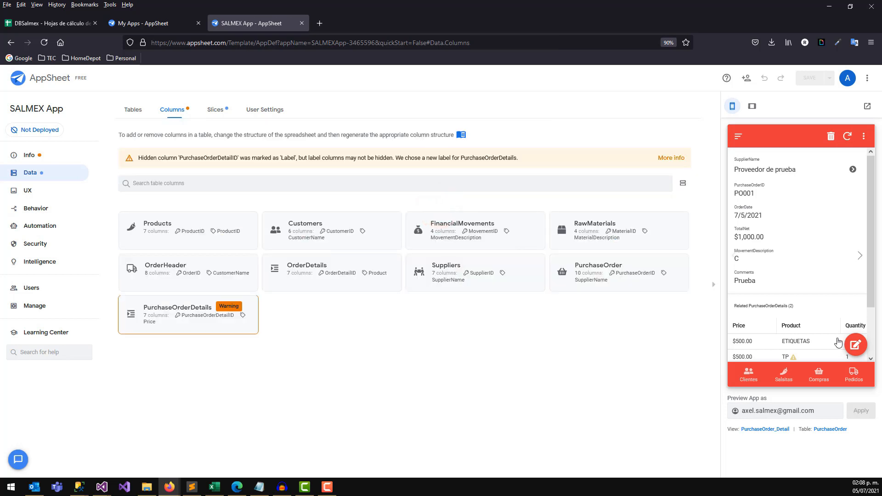
{"action": "scroll", "coordinate": [871, 221], "scroll_direction": "down", "scroll_amount": 2}
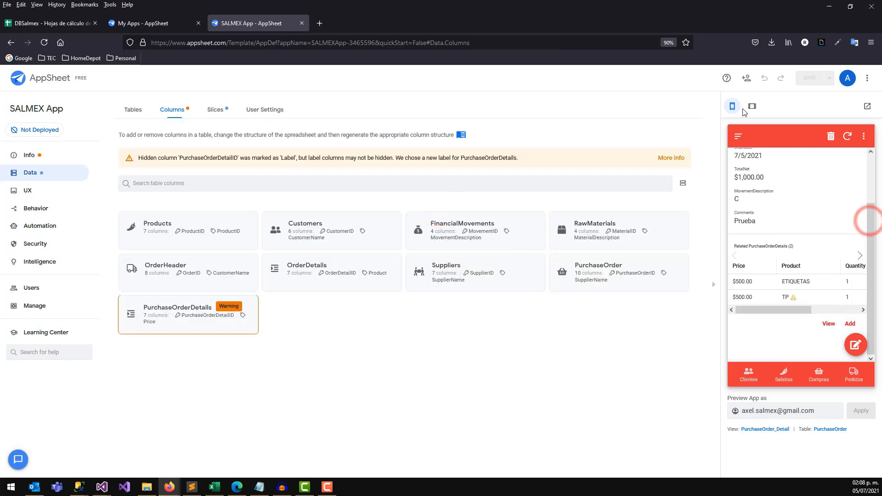
{"action": "left_click", "coordinate": [819, 378]}
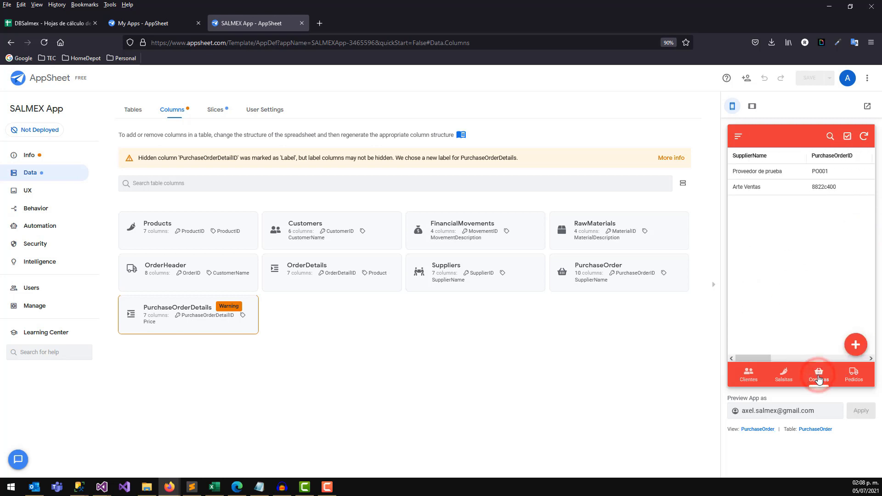
{"action": "left_click", "coordinate": [855, 345]}
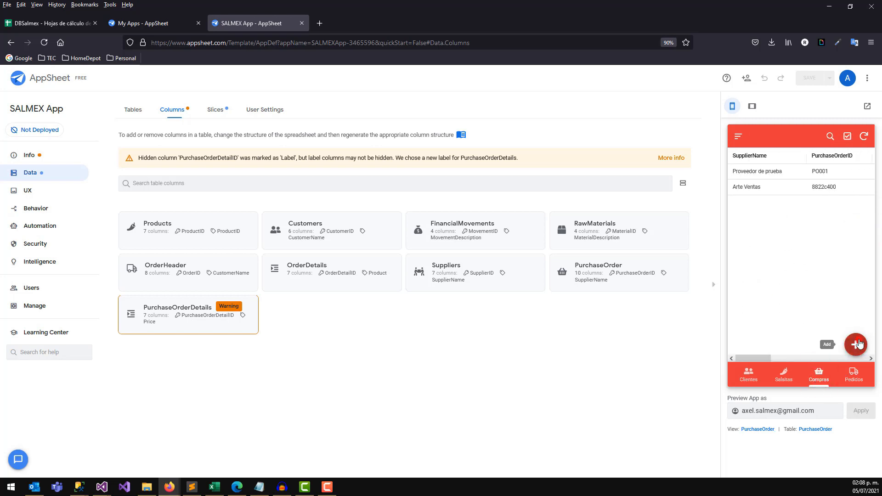
Select and inspect the auto-generated PurchaseOrderID in the new order form.
{"action": "left_click", "coordinate": [780, 183]}
{"action": "left_click", "coordinate": [794, 184]}
{"action": "left_click_drag", "start_coordinate": [802, 184], "coordinate": [740, 186]}
{"action": "left_click", "coordinate": [780, 188]}
{"action": "left_click", "coordinate": [777, 187]}
{"action": "left_click", "coordinate": [793, 185]}
{"action": "left_click_drag", "start_coordinate": [798, 186], "coordinate": [741, 185]}
{"action": "left_click", "coordinate": [807, 189]}
{"action": "left_click", "coordinate": [803, 191]}
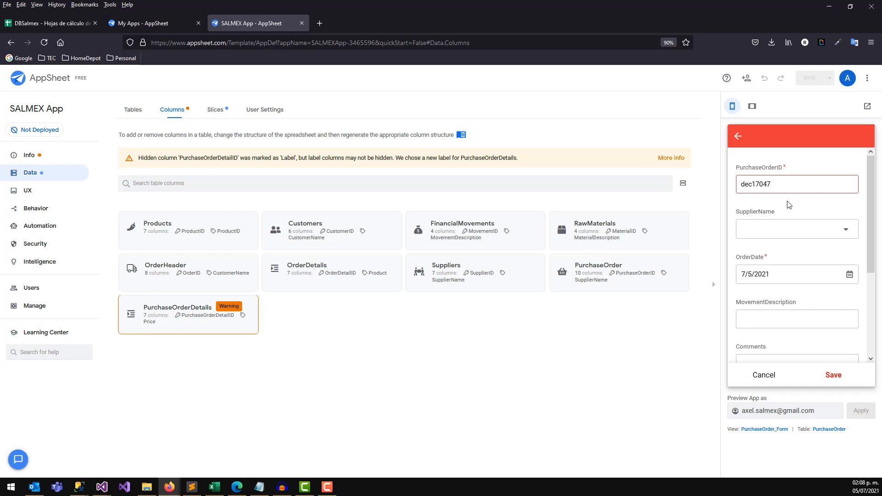
Choose Proveedor General as the new order's supplier, discarding an accidental new-supplier form.
{"action": "left_click", "coordinate": [788, 229]}
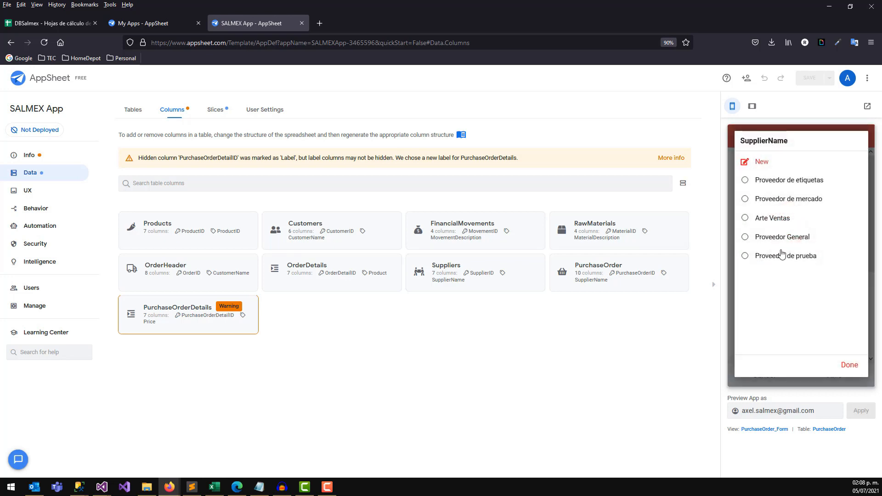
{"action": "left_click", "coordinate": [767, 165]}
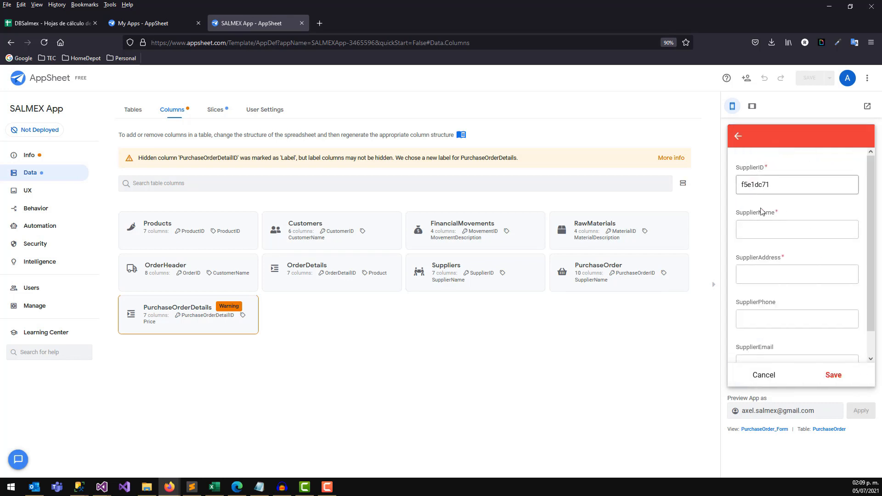
{"action": "left_click", "coordinate": [739, 136]}
{"action": "left_click", "coordinate": [856, 345]}
{"action": "left_click", "coordinate": [814, 232]}
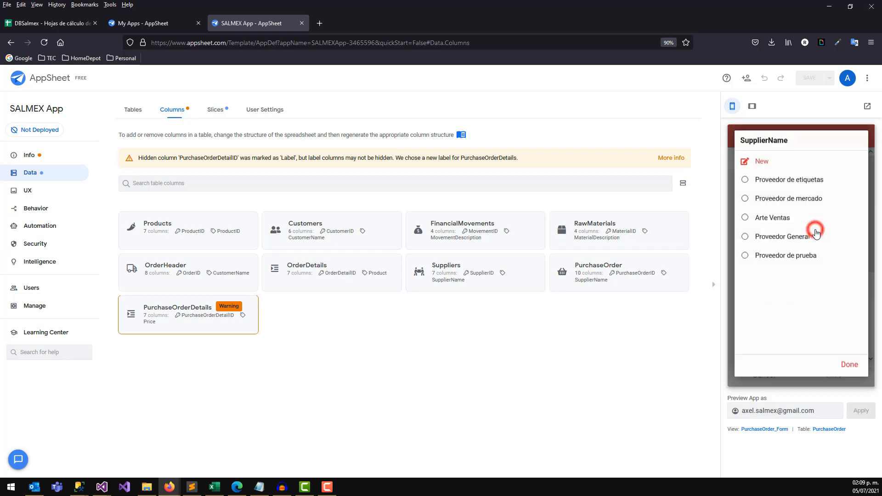
{"action": "left_click", "coordinate": [765, 237]}
Check the order's OrderDate and MovementDescription fields, then go to the UX views.
{"action": "left_click", "coordinate": [851, 276]}
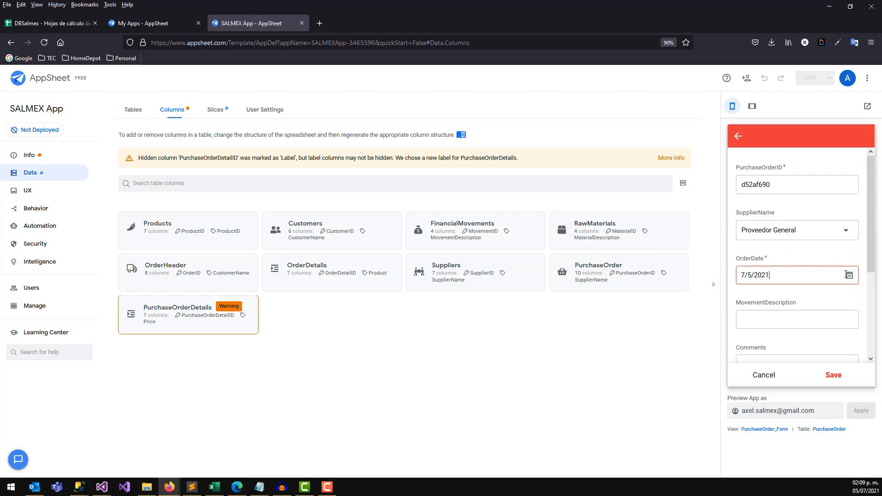
{"action": "left_click", "coordinate": [850, 274]}
{"action": "left_click", "coordinate": [774, 276]}
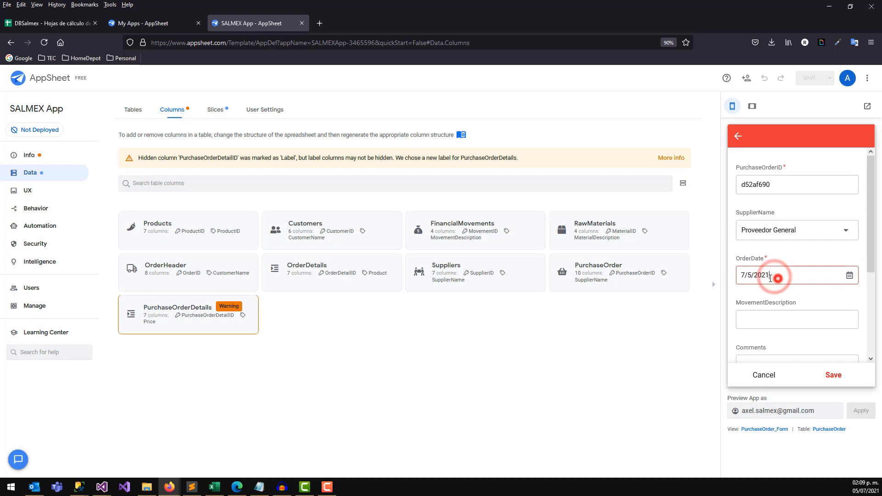
{"action": "left_click_drag", "start_coordinate": [771, 274], "coordinate": [739, 273]}
{"action": "left_click", "coordinate": [788, 273]}
{"action": "triple_click", "coordinate": [788, 274]}
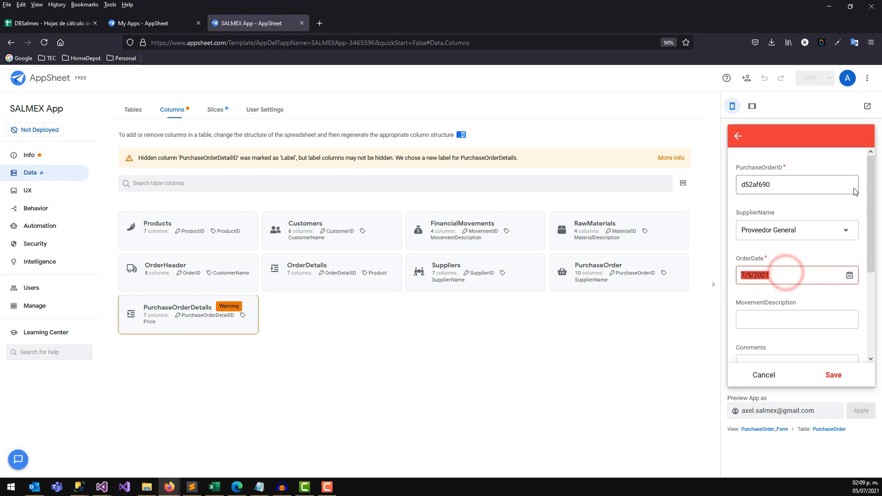
{"action": "left_click_drag", "start_coordinate": [867, 217], "coordinate": [869, 268]}
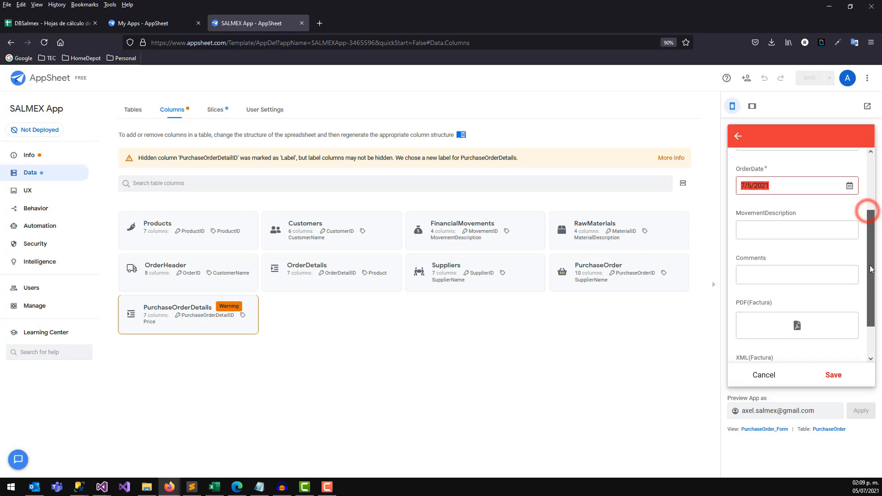
{"action": "left_click", "coordinate": [763, 228]}
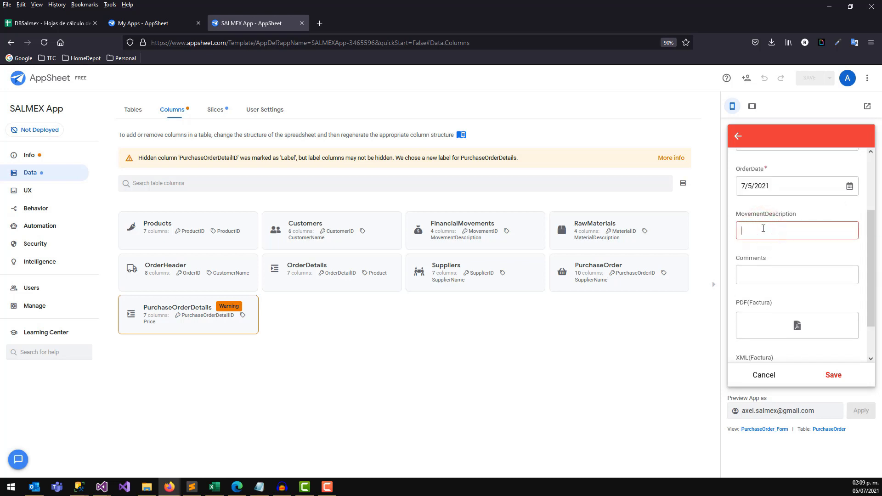
{"action": "left_click", "coordinate": [32, 191]}
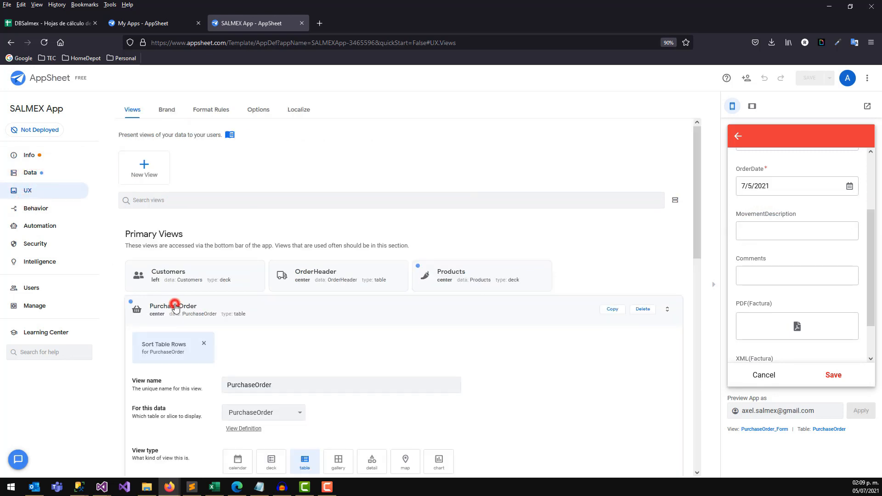
Go to Data > Columns and show the PurchaseOrder table's columns.
{"action": "left_click", "coordinate": [175, 307]}
{"action": "left_click", "coordinate": [187, 306]}
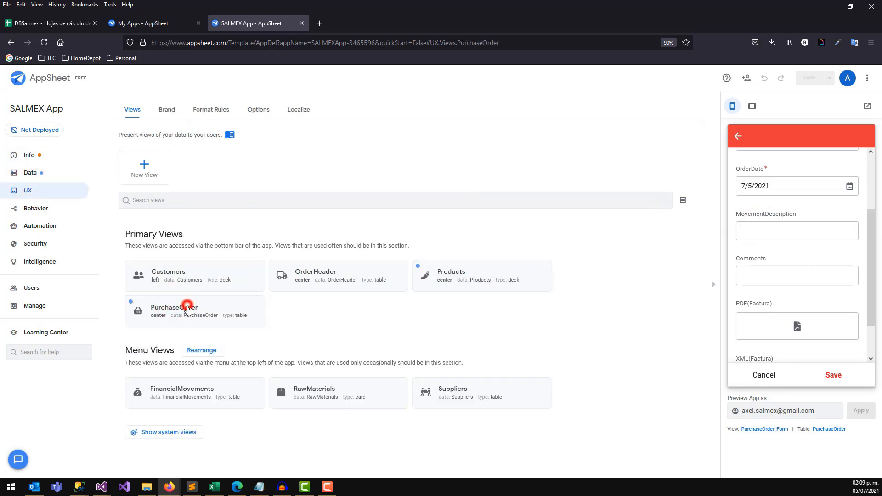
{"action": "left_click", "coordinate": [33, 172]}
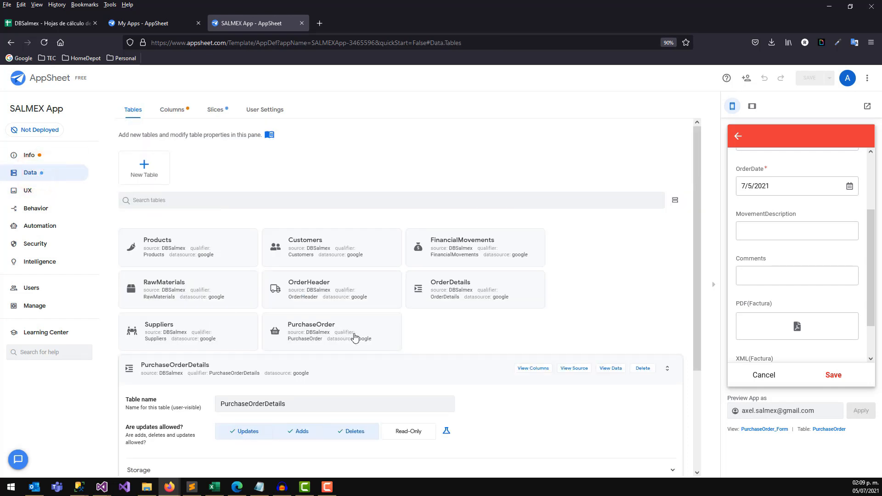
{"action": "left_click", "coordinate": [331, 338]}
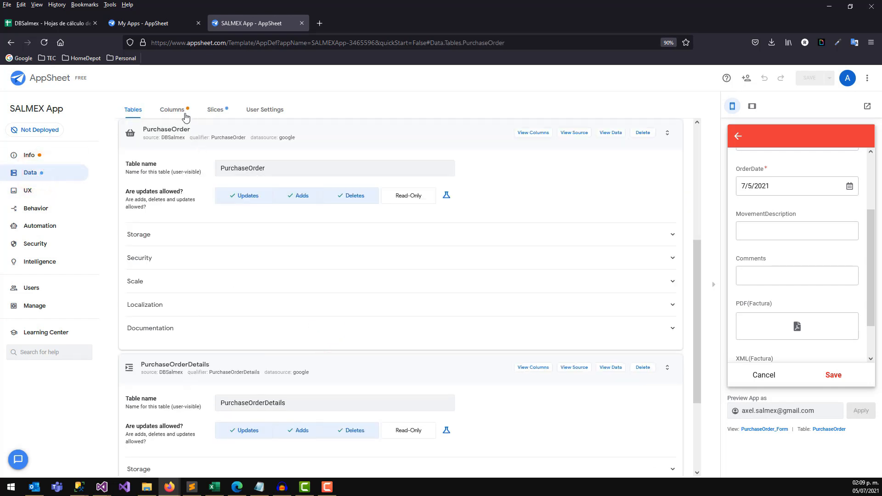
{"action": "left_click", "coordinate": [174, 110]}
{"action": "left_click", "coordinate": [602, 269]}
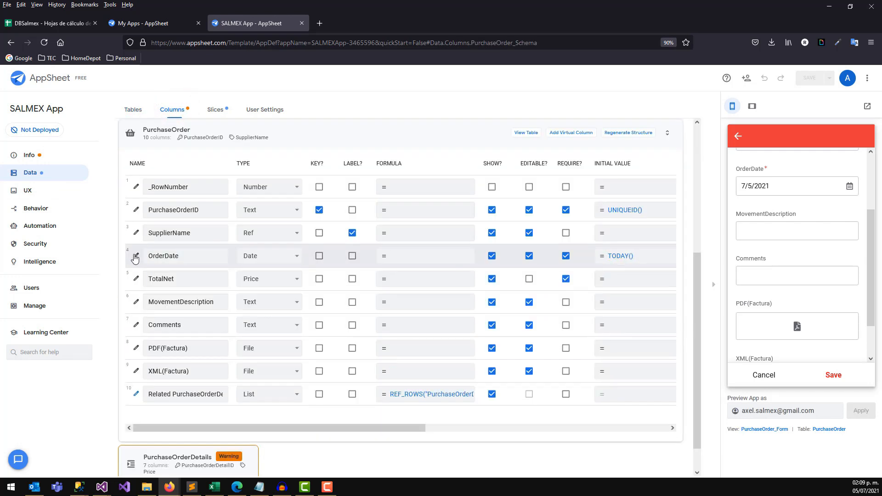
Make MovementDescription a Ref to the FinancialMovements table and save the app.
{"action": "left_click", "coordinate": [285, 303]}
{"action": "key", "text": "r"}
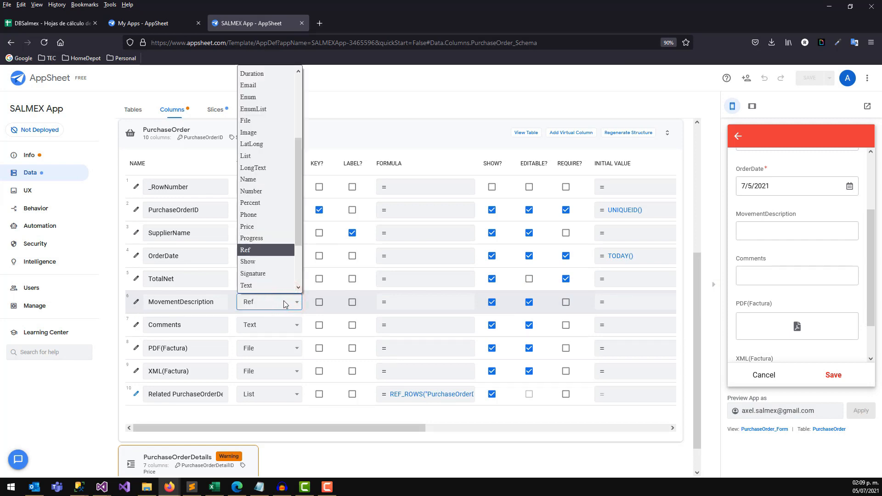
{"action": "left_click", "coordinate": [268, 251]}
{"action": "left_click", "coordinate": [137, 302]}
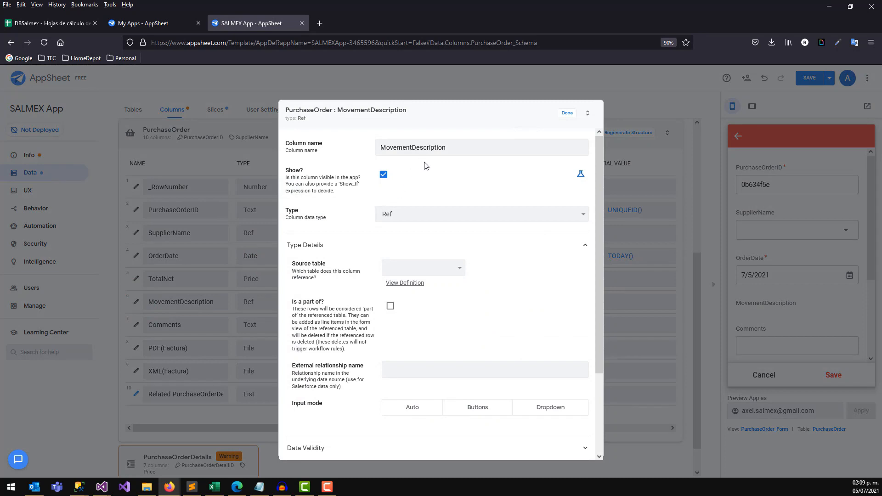
{"action": "left_click", "coordinate": [410, 266]}
{"action": "left_click", "coordinate": [416, 308]}
{"action": "left_click", "coordinate": [568, 113]}
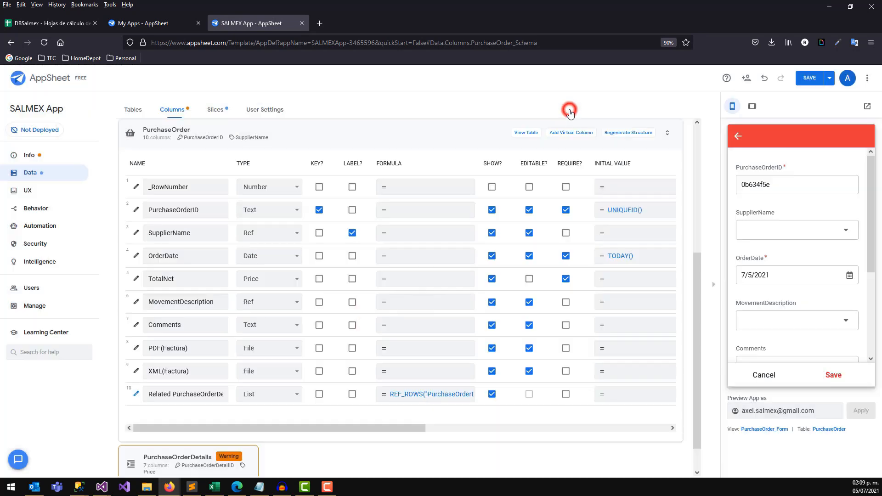
{"action": "left_click", "coordinate": [805, 82]}
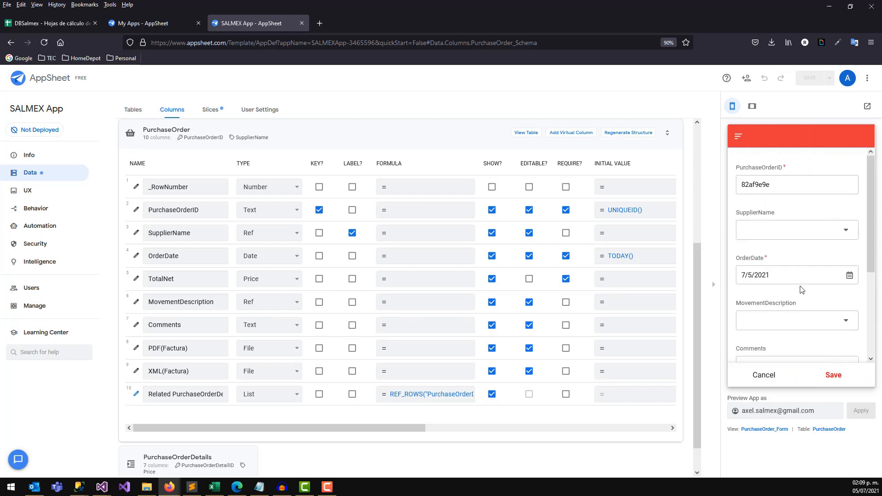
Fill the new order: ID starting 'PO', supplier Proveedor General, movement TRANSFER, and comments.
{"action": "left_click", "coordinate": [846, 229]}
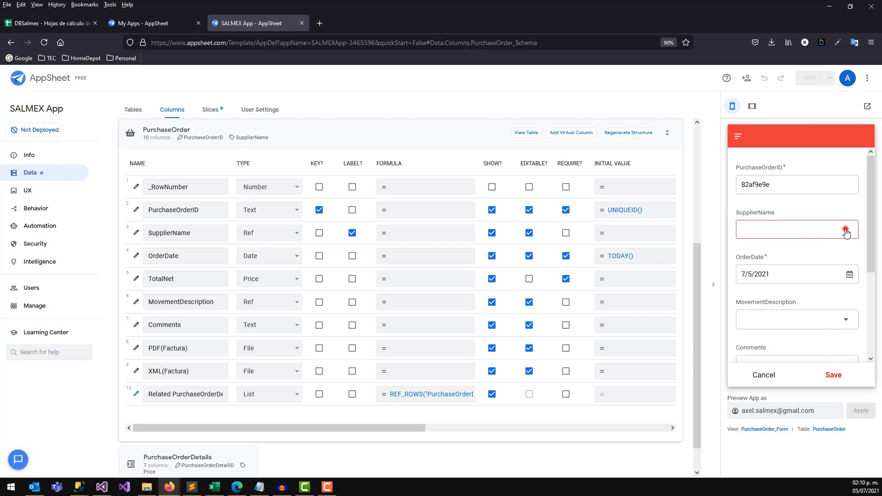
{"action": "left_click", "coordinate": [849, 363]}
{"action": "left_click", "coordinate": [791, 186]}
{"action": "left_click_drag", "start_coordinate": [794, 184], "coordinate": [740, 182]}
{"action": "type", "text": "PO"}
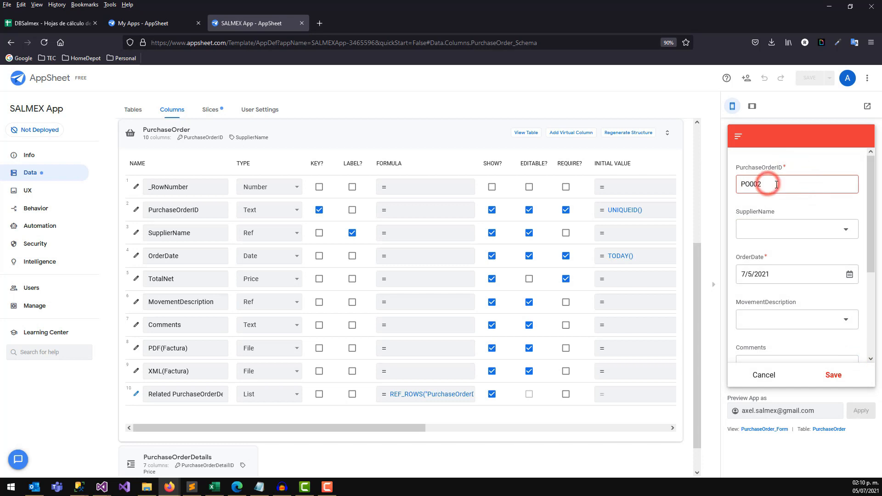
{"action": "left_click", "coordinate": [838, 233]}
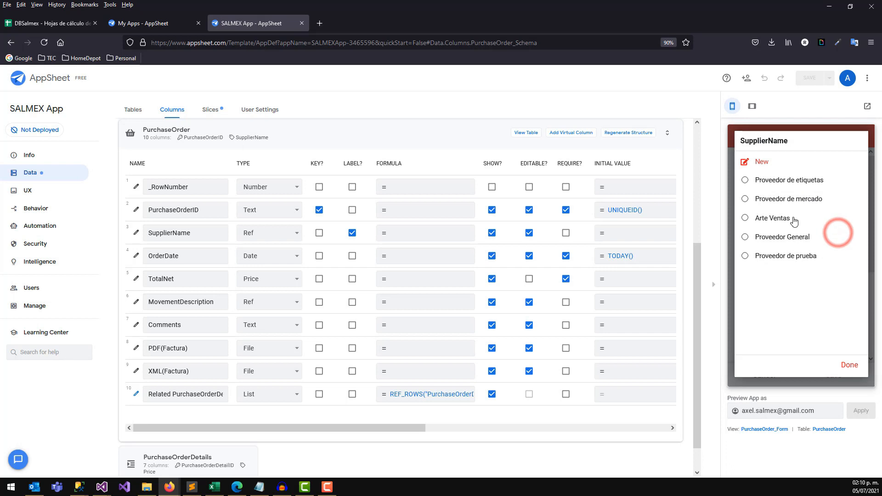
{"action": "left_click", "coordinate": [768, 239]}
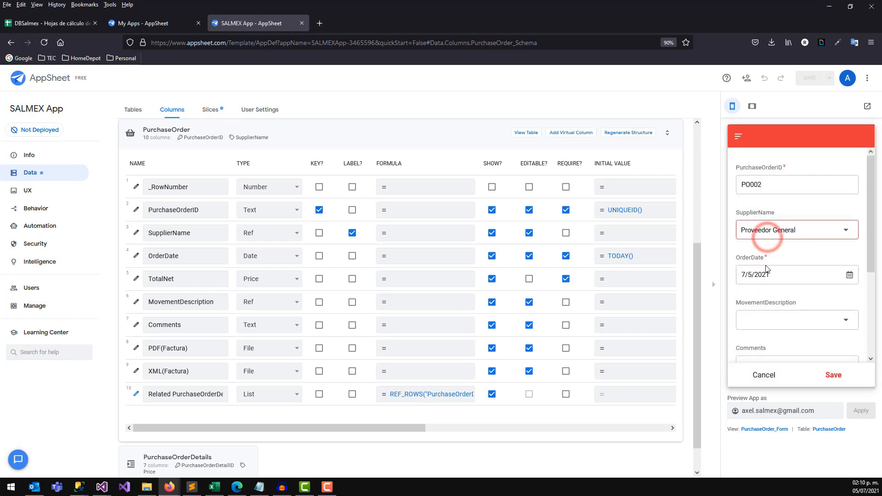
{"action": "left_click", "coordinate": [762, 325]}
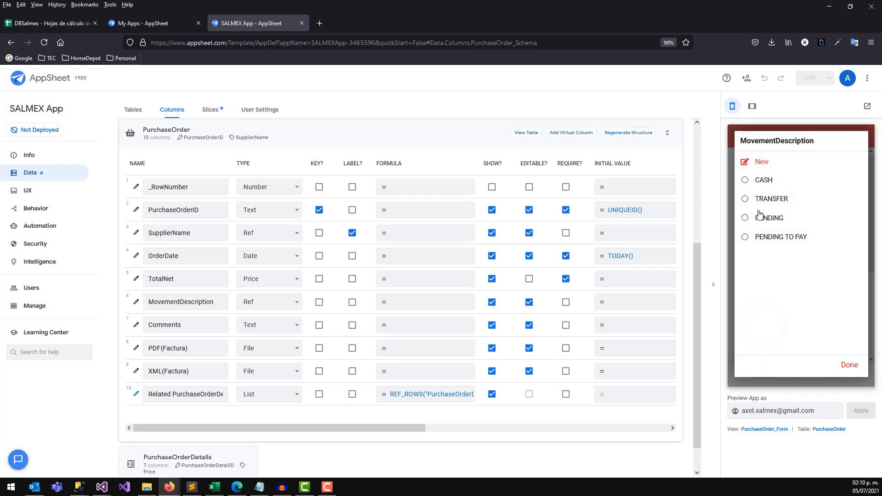
{"action": "left_click", "coordinate": [766, 203]}
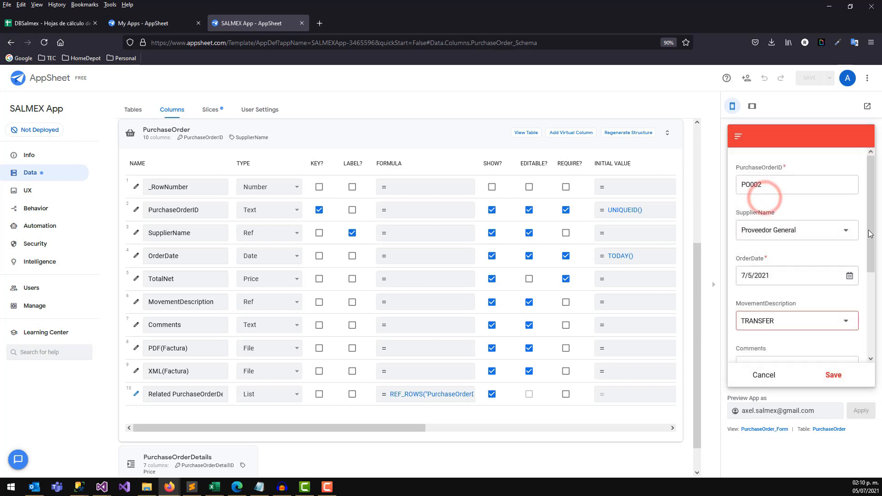
{"action": "left_click_drag", "start_coordinate": [872, 207], "coordinate": [871, 300]}
{"action": "left_click", "coordinate": [770, 250]}
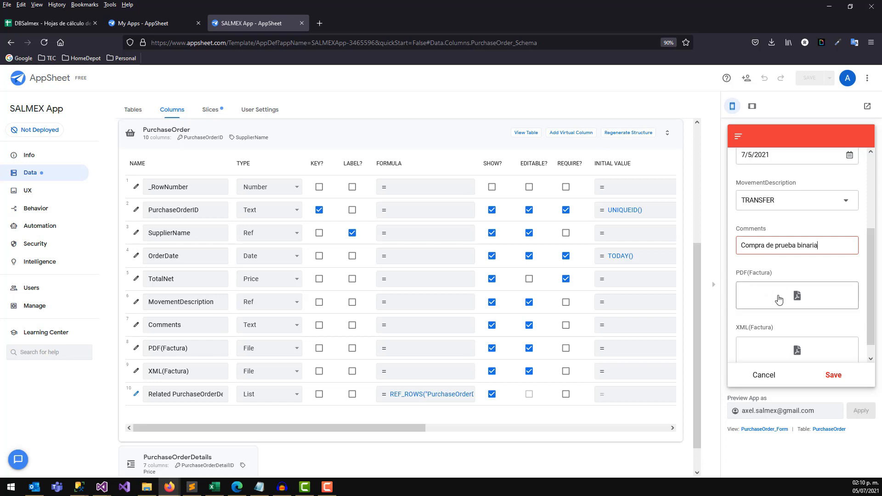
Attach WALMART.pdf from FACTURAS 2021 > ABRIL as the invoice and save the order.
{"action": "left_click_drag", "start_coordinate": [874, 230], "coordinate": [876, 237]}
{"action": "left_click", "coordinate": [797, 287]}
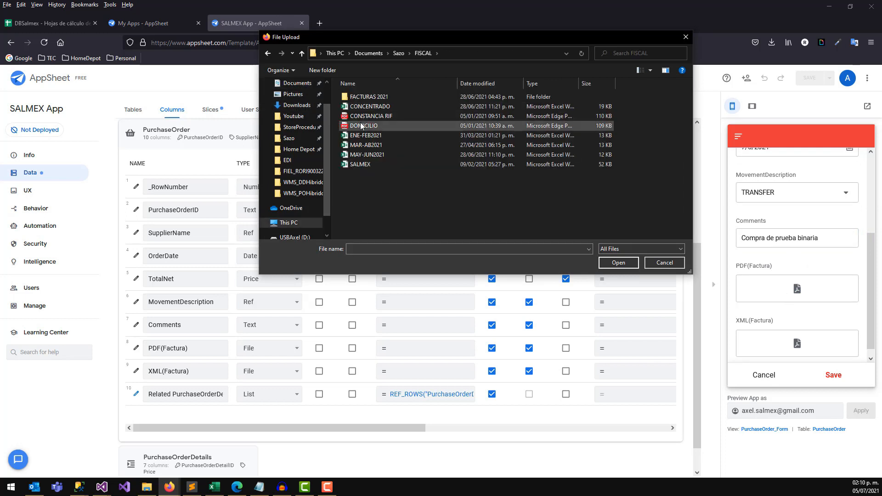
{"action": "double_click", "coordinate": [363, 97]}
{"action": "left_click", "coordinate": [361, 96]}
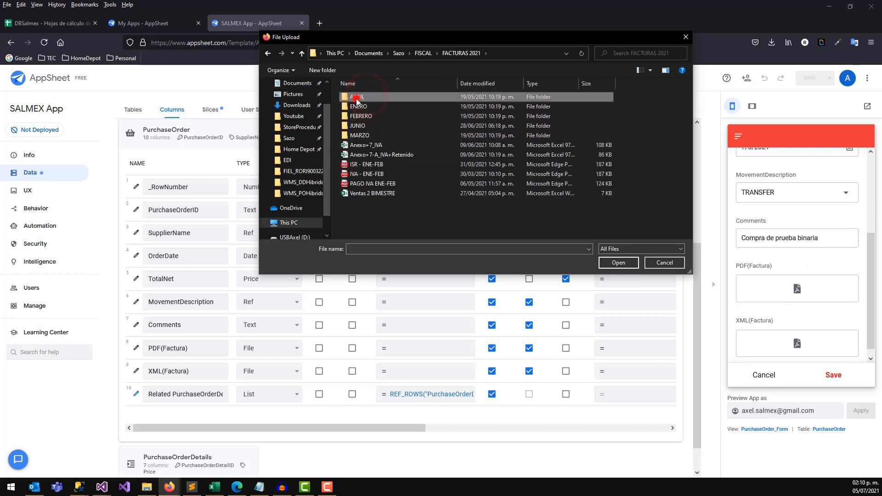
{"action": "double_click", "coordinate": [357, 97]}
{"action": "left_click", "coordinate": [357, 97]}
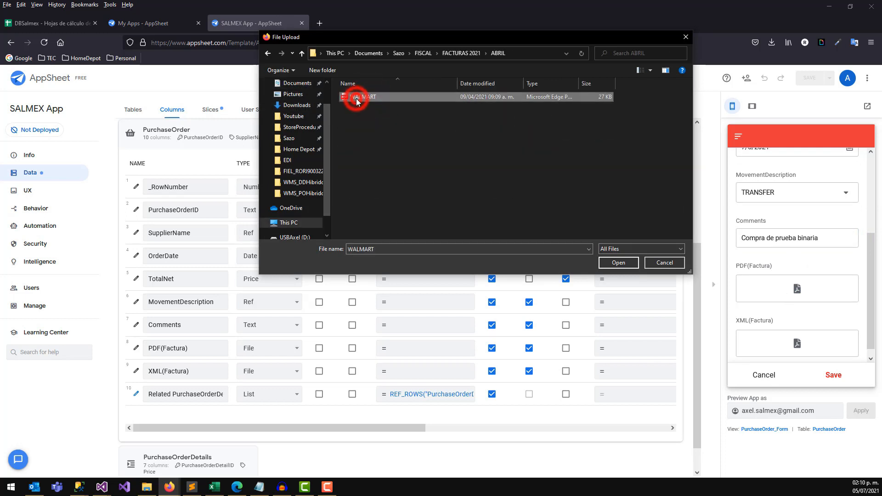
{"action": "left_click", "coordinate": [618, 262]}
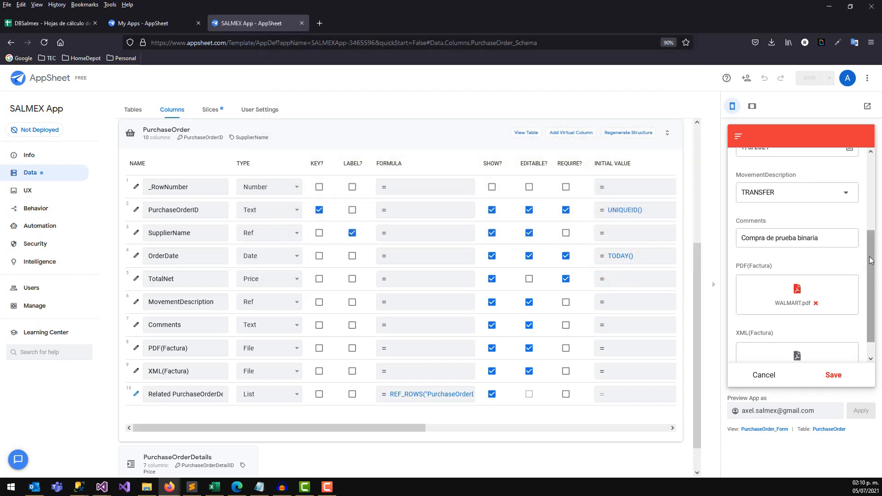
{"action": "scroll", "coordinate": [869, 257], "scroll_direction": "down", "scroll_amount": 1}
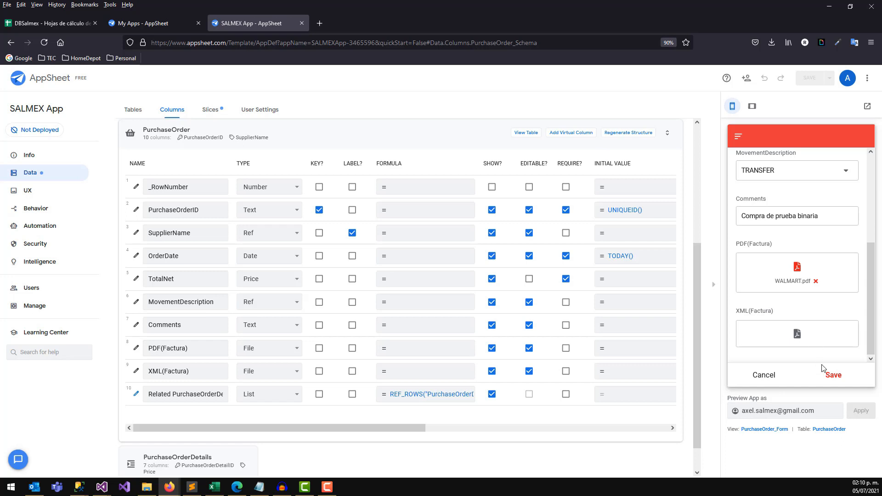
{"action": "left_click", "coordinate": [829, 377]}
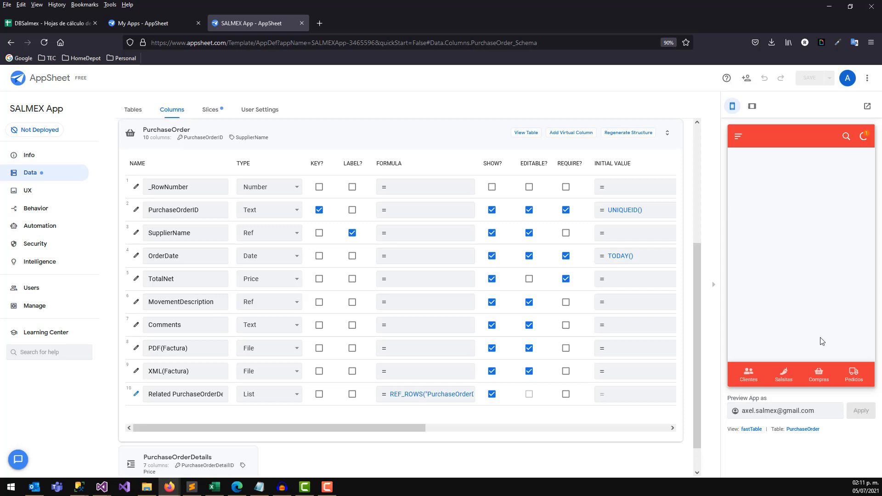
Open the Proveedor General order PO0002 from Compras and add a new detail line.
{"action": "left_click", "coordinate": [817, 376]}
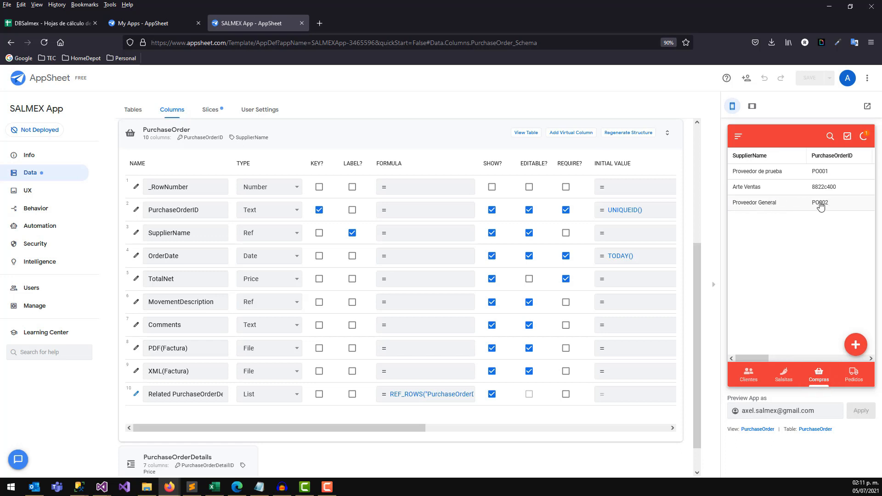
{"action": "left_click", "coordinate": [789, 205]}
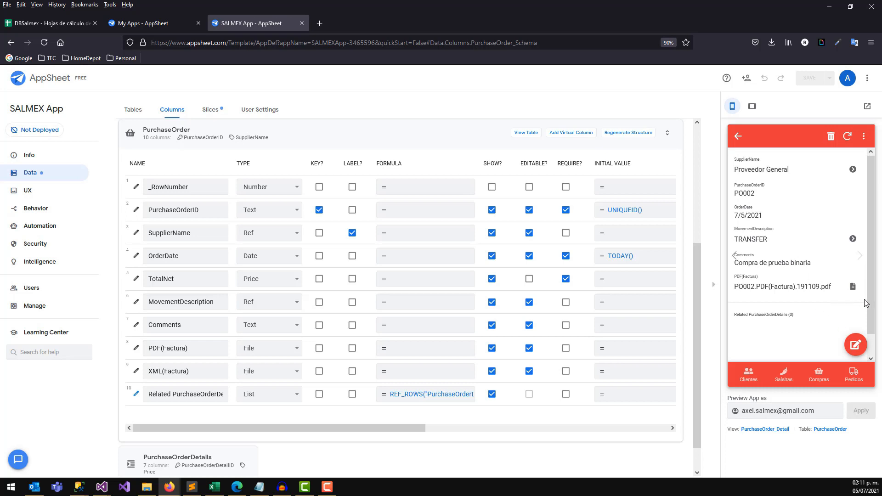
{"action": "scroll", "coordinate": [865, 304], "scroll_direction": "down", "scroll_amount": 1}
{"action": "left_click", "coordinate": [850, 321]}
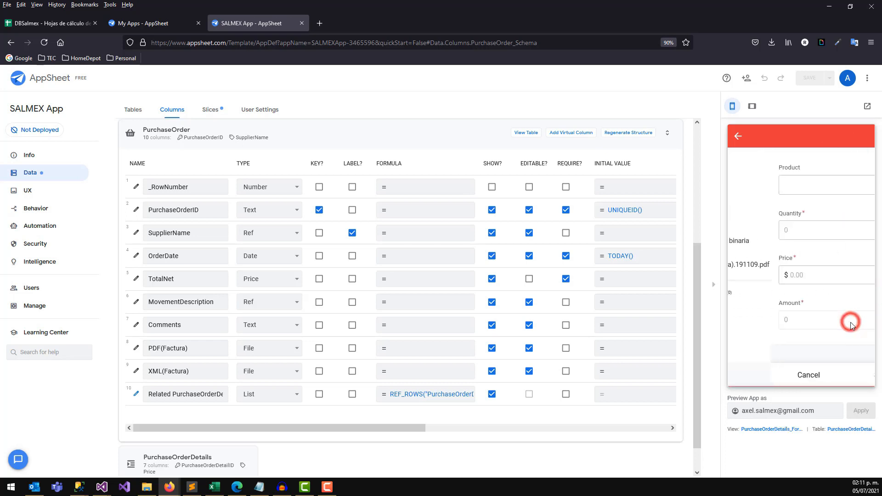
Set the detail to MATERIA PRIMA, quantity 3, price 500, and save it.
{"action": "left_click", "coordinate": [772, 186]}
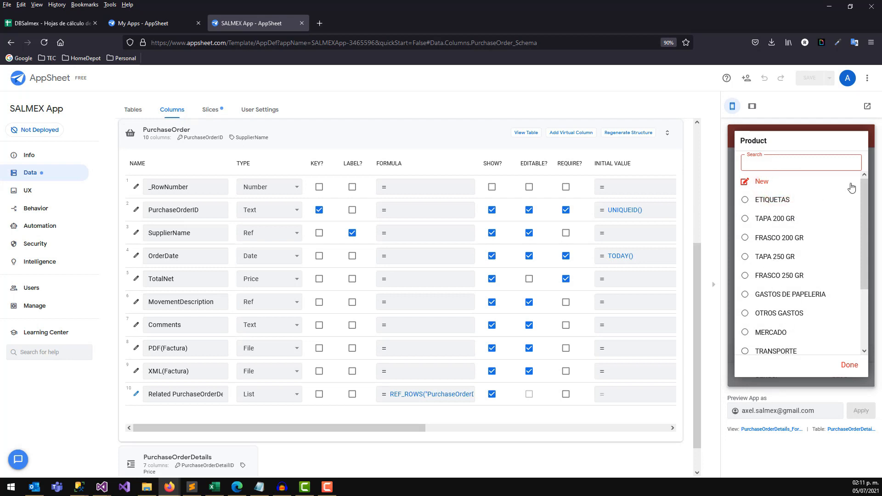
{"action": "scroll", "coordinate": [861, 256], "scroll_direction": "down", "scroll_amount": 2}
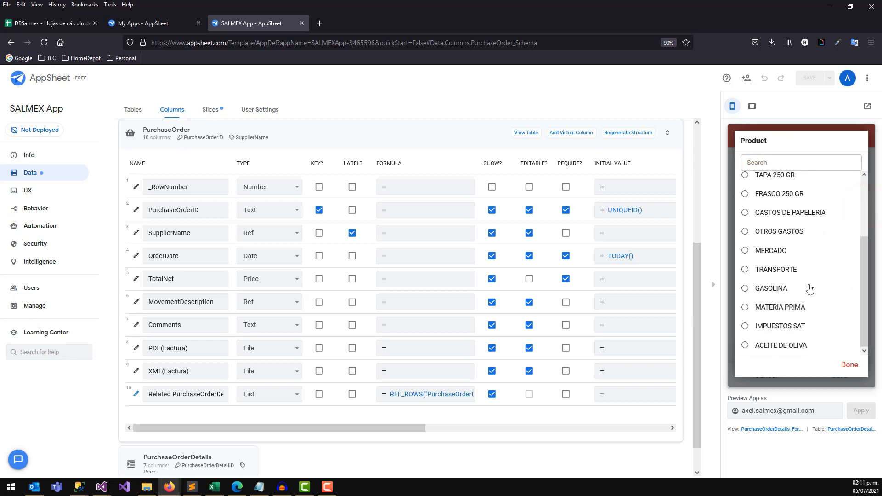
{"action": "left_click", "coordinate": [765, 314]}
{"action": "left_click", "coordinate": [855, 232]}
{"action": "left_click", "coordinate": [855, 231]}
{"action": "left_click", "coordinate": [854, 231]}
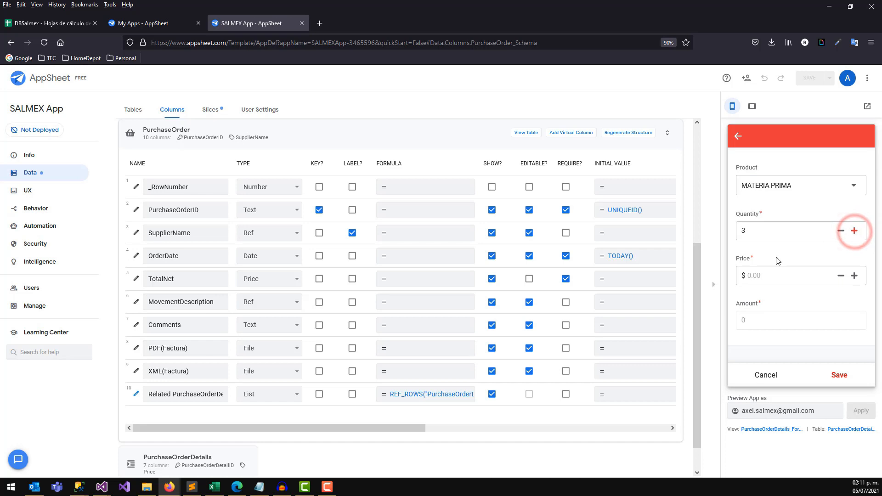
{"action": "left_click", "coordinate": [770, 275]}
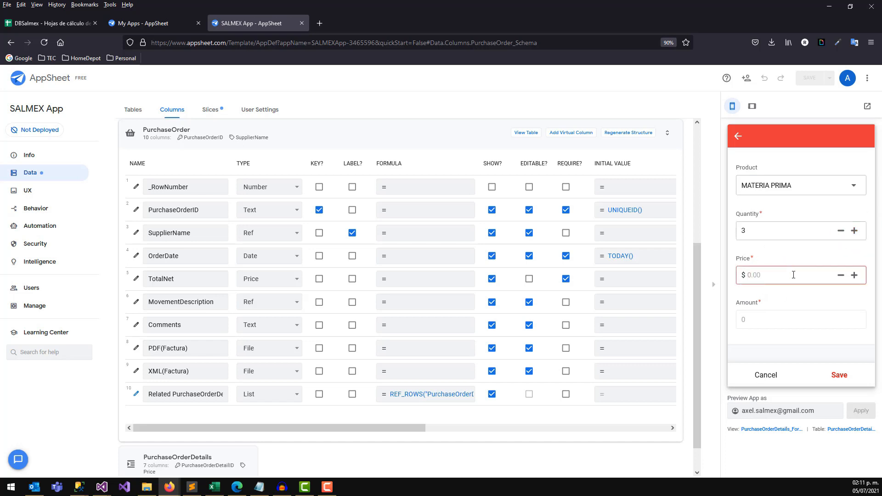
{"action": "left_click", "coordinate": [779, 319]}
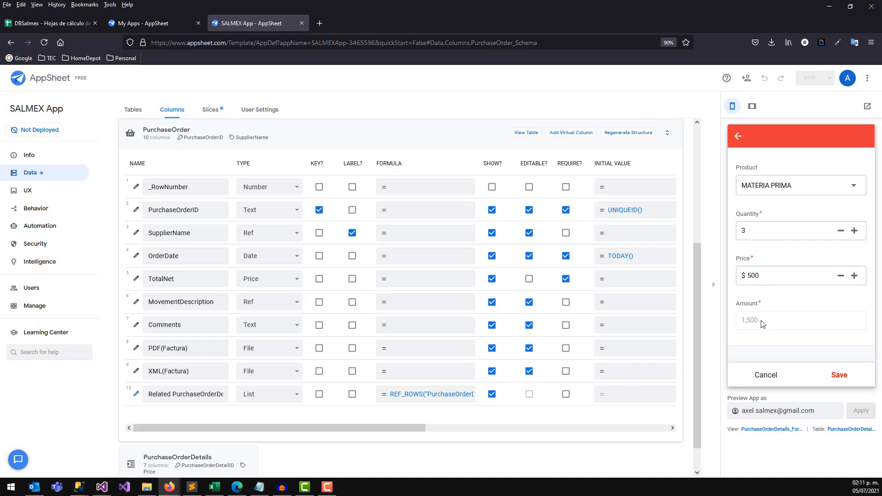
{"action": "left_click", "coordinate": [839, 375]}
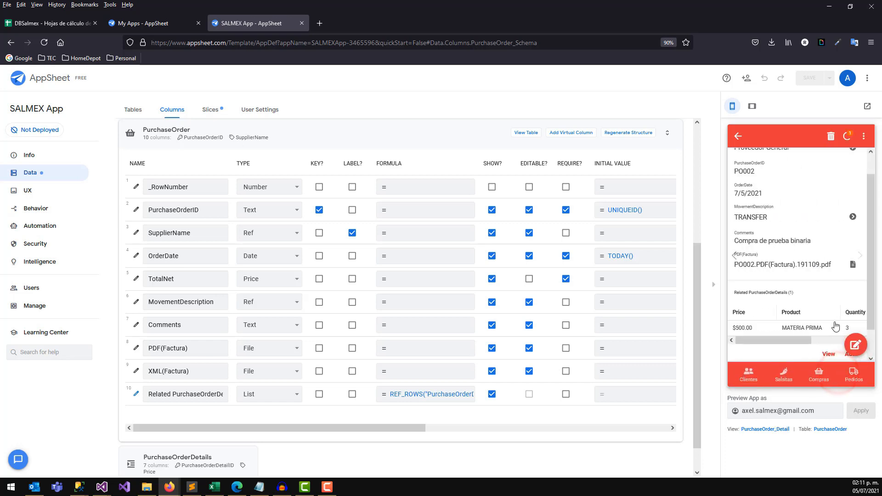
{"action": "scroll", "coordinate": [867, 237], "scroll_direction": "down", "scroll_amount": 1}
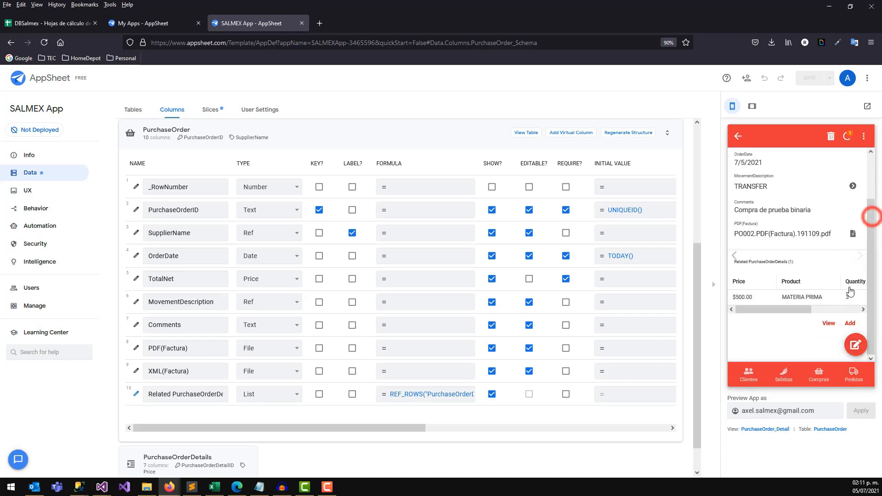
Start a new detail line on PO0002 and pick GASTOS DE PAPELERIA by searching 'pap'.
{"action": "left_click", "coordinate": [850, 326]}
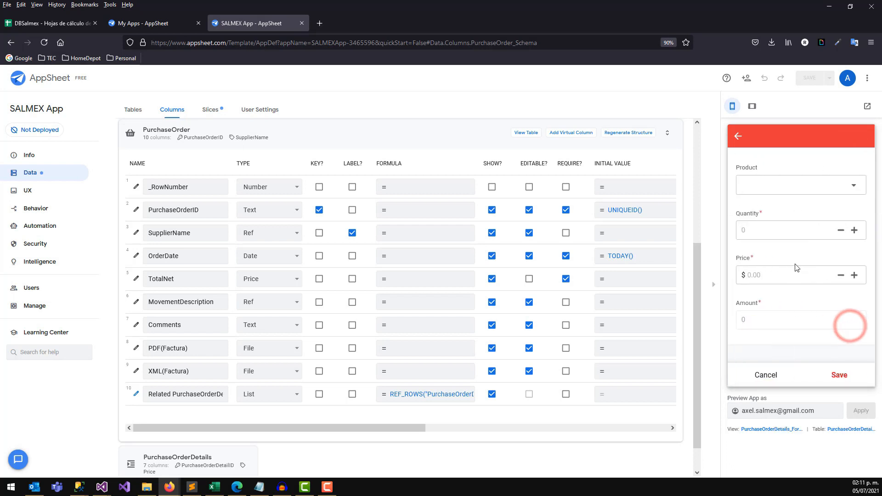
{"action": "left_click", "coordinate": [839, 187]}
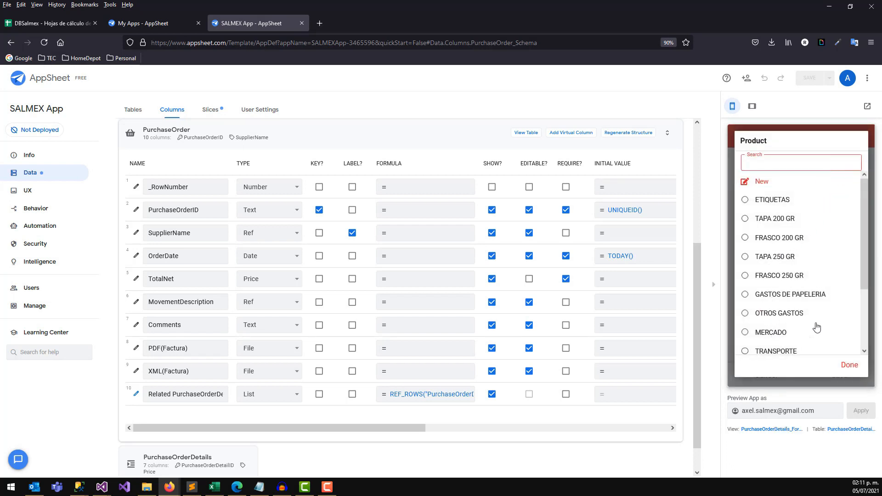
{"action": "mouse_move", "coordinate": [865, 235]}
{"action": "left_mouse_down"}
{"action": "mouse_move", "coordinate": [864, 252]}
{"action": "mouse_move", "coordinate": [865, 236]}
{"action": "left_mouse_up"}
{"action": "left_click", "coordinate": [773, 162]}
{"action": "type", "text": "pap"}
{"action": "left_click", "coordinate": [763, 206]}
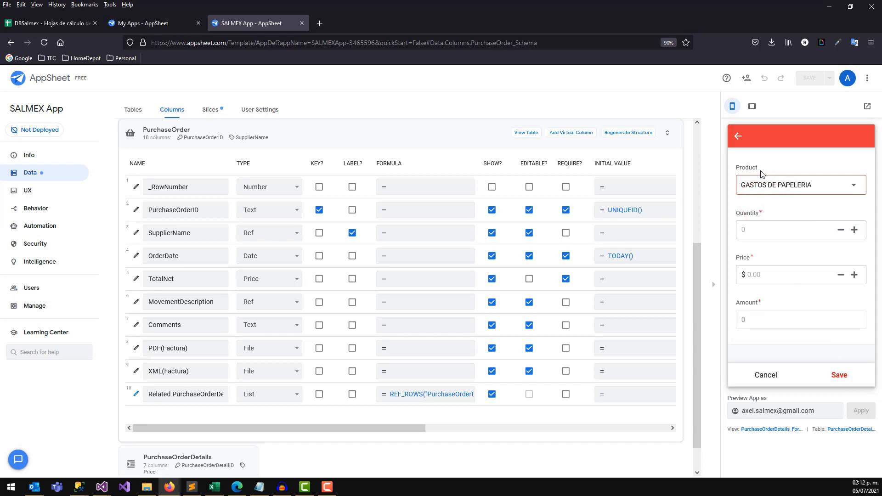
Set quantity 3 and unit price 5.50, save the line, and sync the app.
{"action": "left_click", "coordinate": [855, 229]}
{"action": "left_click", "coordinate": [854, 229]}
{"action": "left_click", "coordinate": [855, 230]}
{"action": "left_click", "coordinate": [778, 276]}
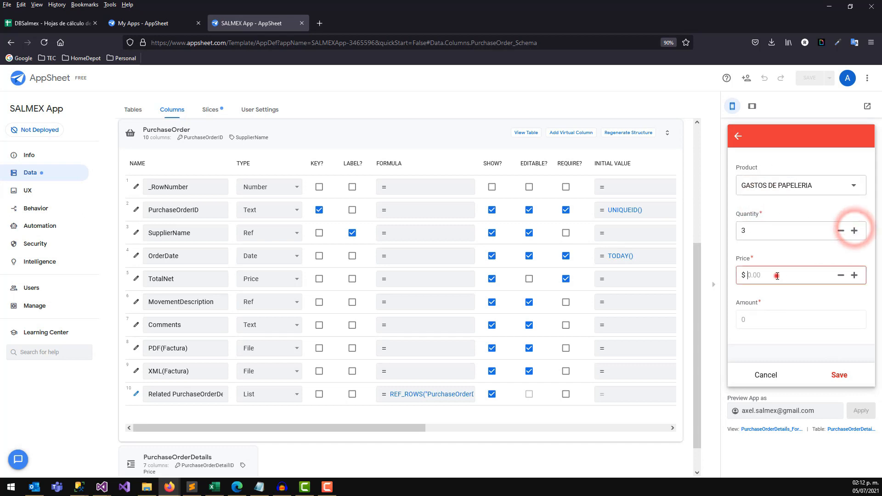
{"action": "type", "text": "5.50"}
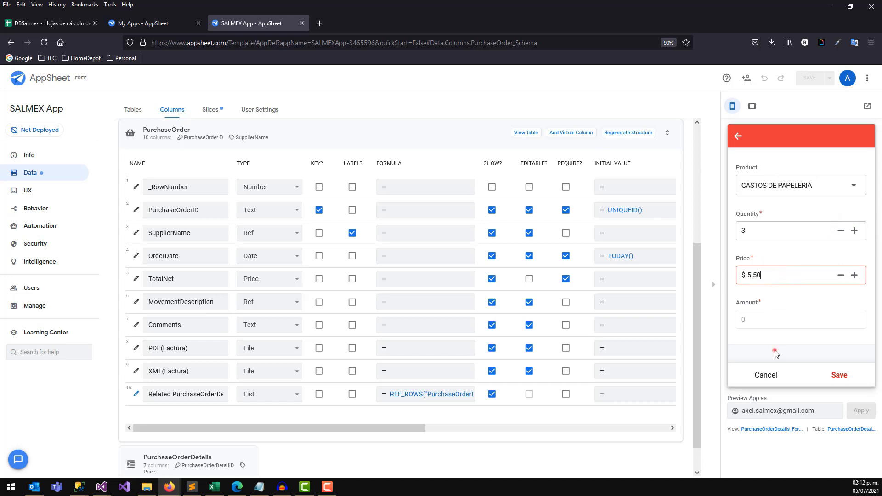
{"action": "left_click", "coordinate": [776, 353]}
{"action": "left_click", "coordinate": [847, 376]}
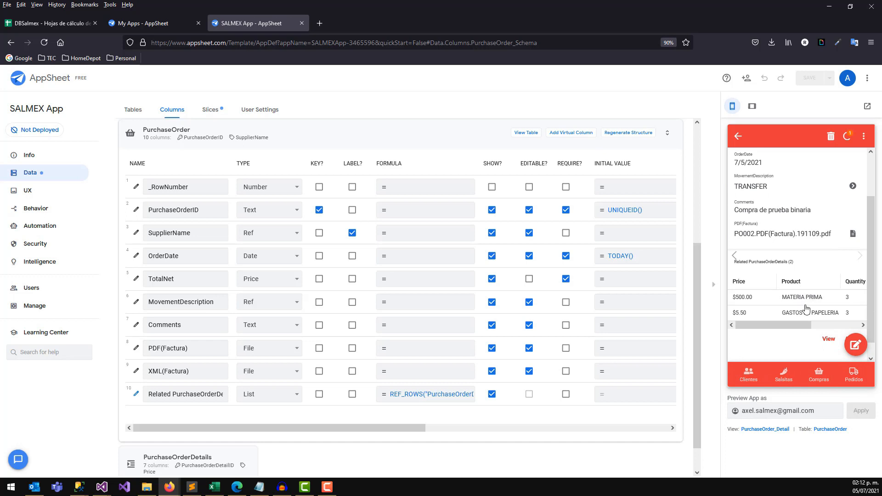
{"action": "left_click", "coordinate": [847, 136]}
Check the new detail lines' amounts and return to the purchase order list.
{"action": "left_click_drag", "start_coordinate": [783, 324], "coordinate": [840, 324]}
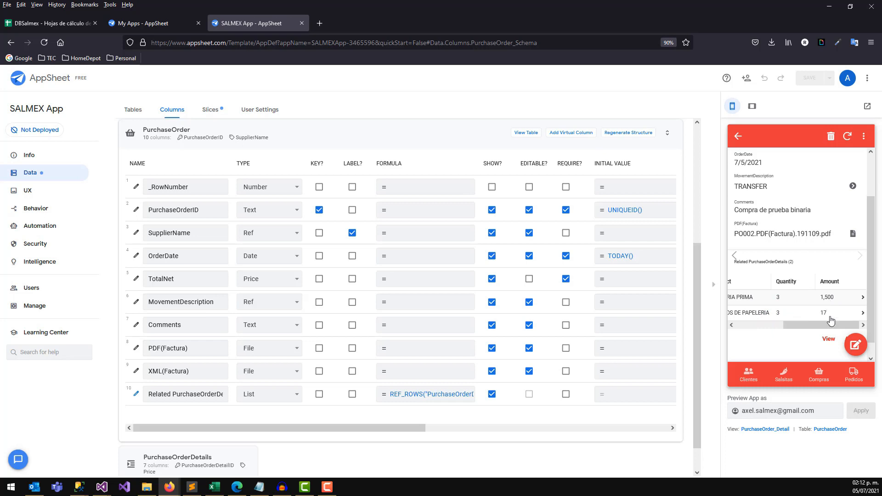
{"action": "left_click", "coordinate": [738, 136]}
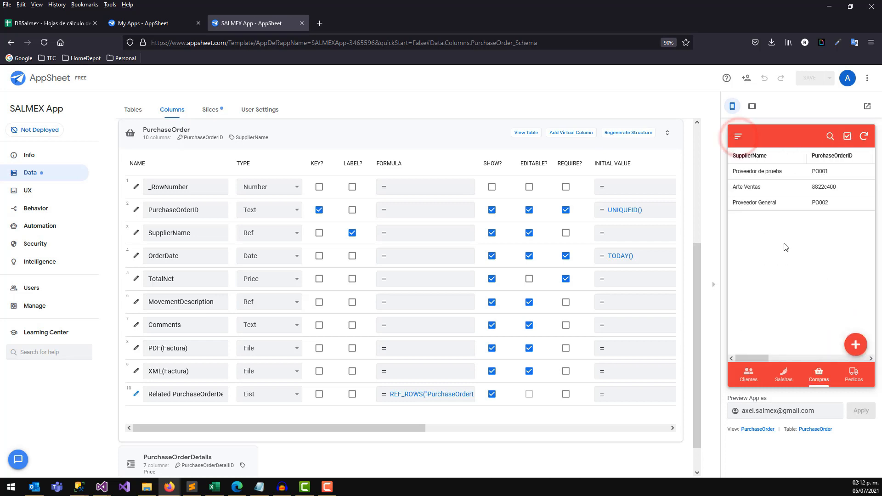
{"action": "left_click_drag", "start_coordinate": [764, 358], "coordinate": [799, 368]}
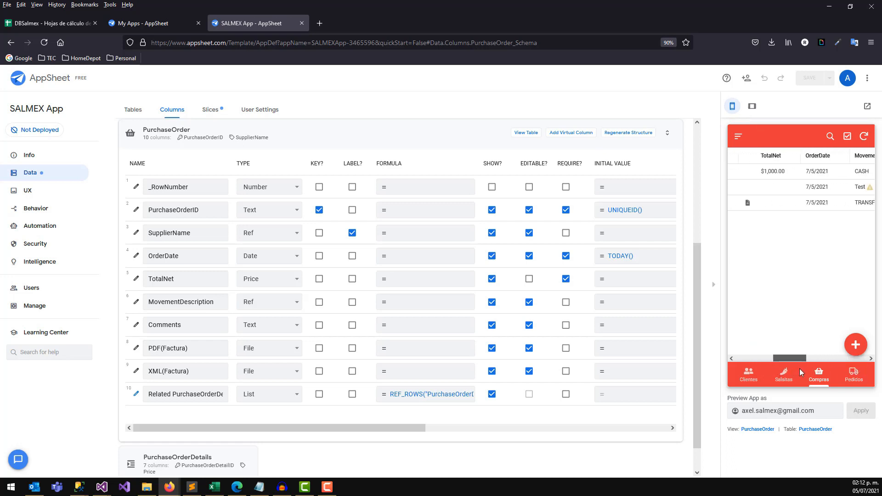
{"action": "mouse_move", "coordinate": [789, 356]}
{"action": "left_mouse_down"}
{"action": "mouse_move", "coordinate": [778, 357]}
{"action": "mouse_move", "coordinate": [788, 359]}
{"action": "left_mouse_up"}
Open and close the Arte Ventas order, then check the quantity in DBSalmex cell D5.
{"action": "left_click", "coordinate": [782, 198]}
{"action": "left_click", "coordinate": [739, 136]}
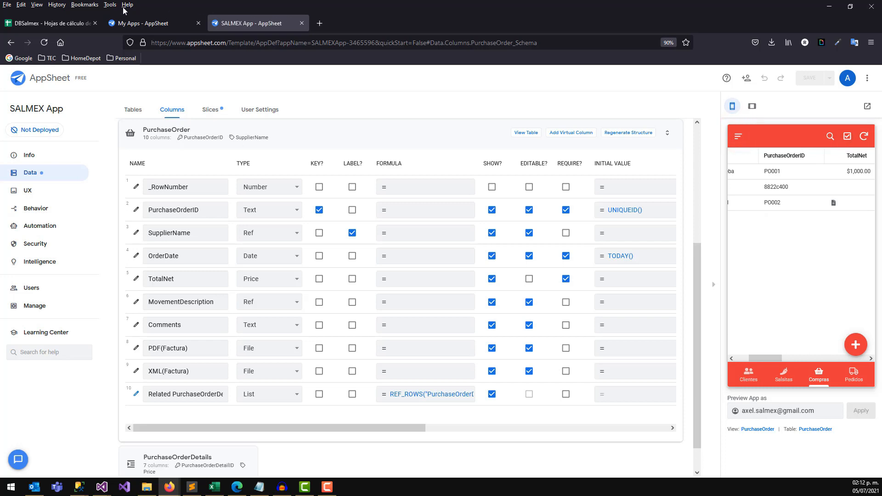
{"action": "left_click", "coordinate": [69, 23]}
{"action": "left_click", "coordinate": [182, 178]}
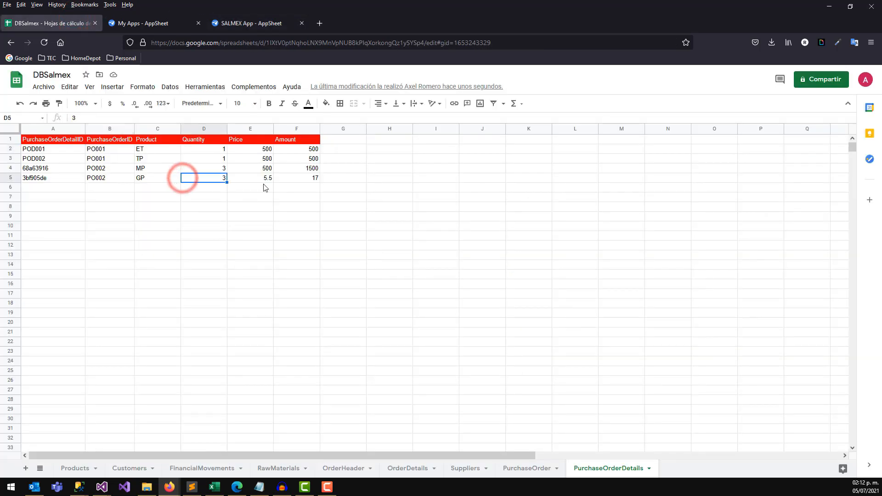
Review PO0002's detail rows, widen PurchaseOrder column G, and inspect the G4 path and D4 #ERROR!
{"action": "left_click_drag", "start_coordinate": [308, 168], "coordinate": [52, 184]}
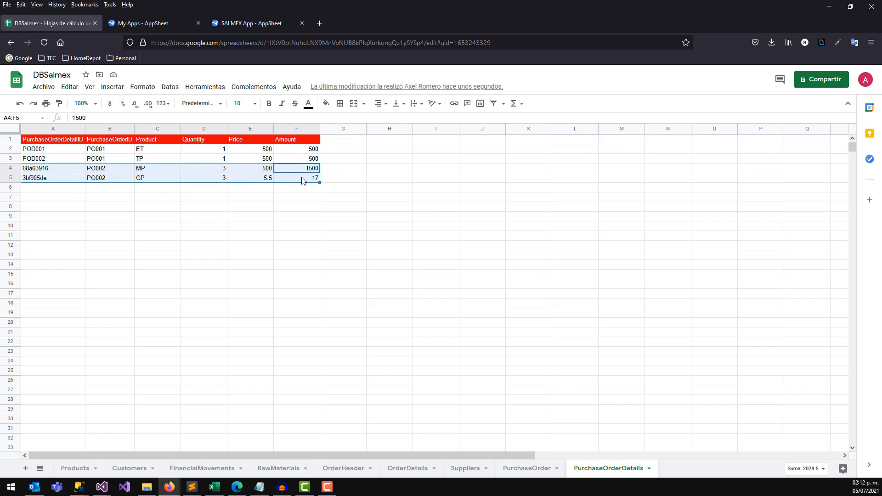
{"action": "left_click", "coordinate": [517, 468]}
{"action": "left_click_drag", "start_coordinate": [373, 128], "coordinate": [468, 128]}
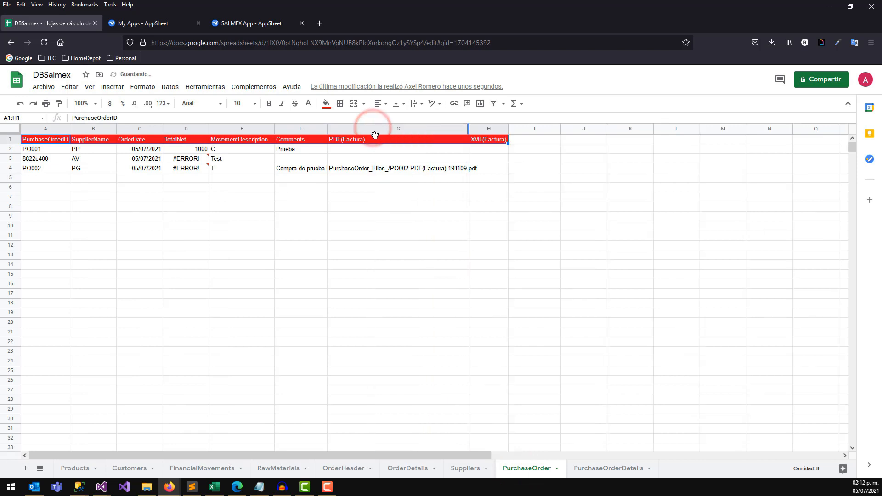
{"action": "left_click", "coordinate": [362, 169]}
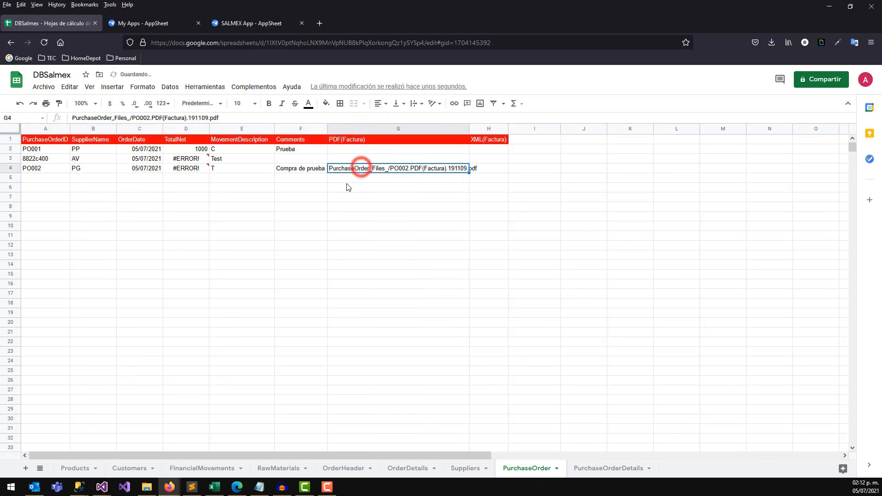
{"action": "left_click", "coordinate": [189, 173]}
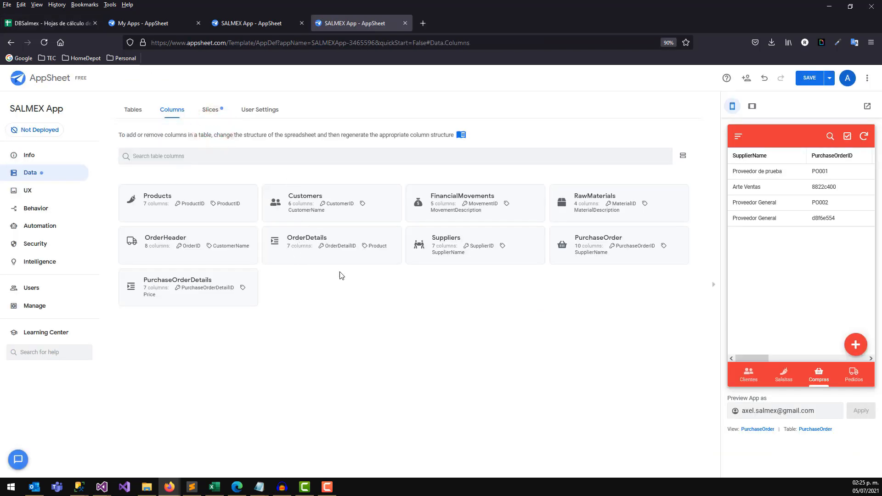
{"action": "left_click", "coordinate": [201, 242]}
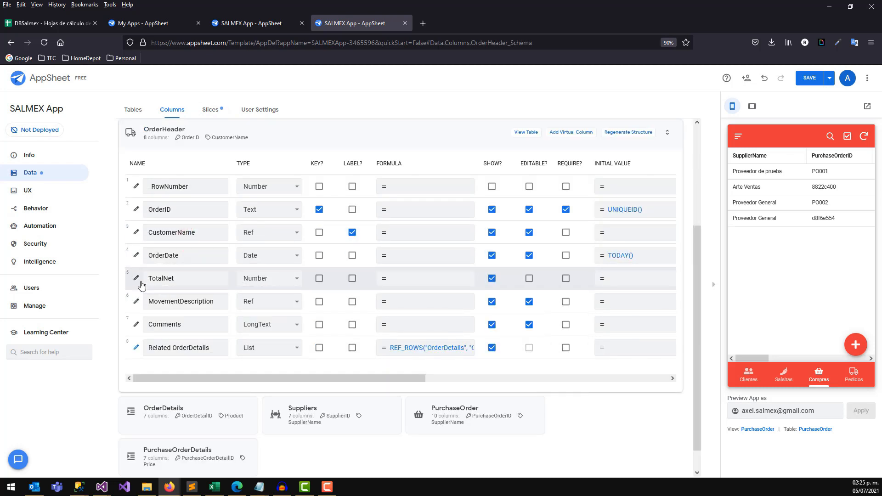
{"action": "left_click", "coordinate": [136, 279]}
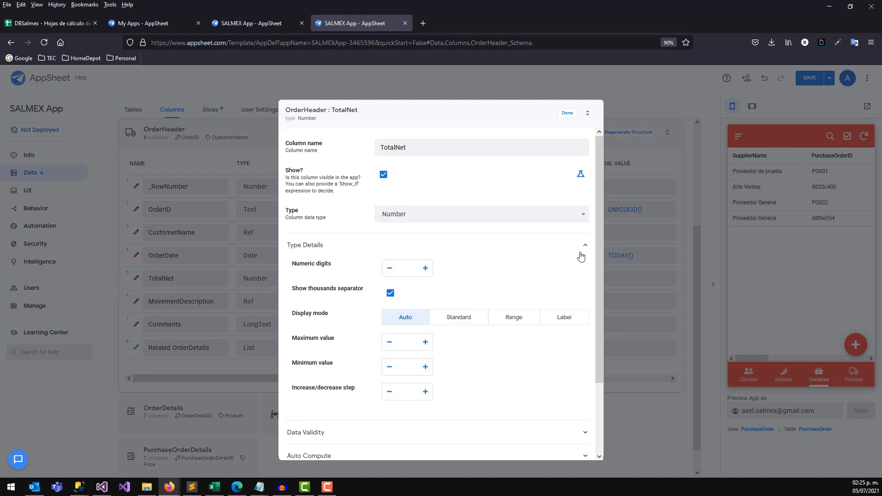
{"action": "left_click_drag", "start_coordinate": [600, 254], "coordinate": [532, 352]}
{"action": "left_click", "coordinate": [368, 367]}
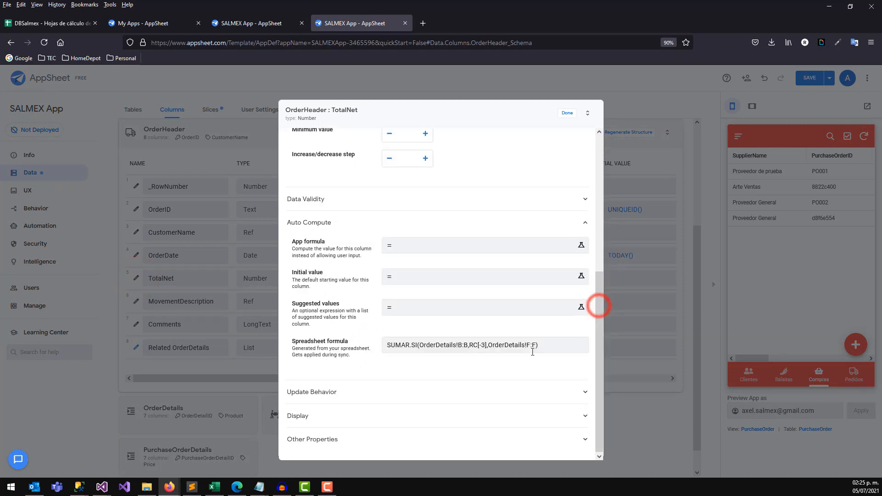
{"action": "triple_click", "coordinate": [540, 345]}
{"action": "right_click", "coordinate": [407, 345]}
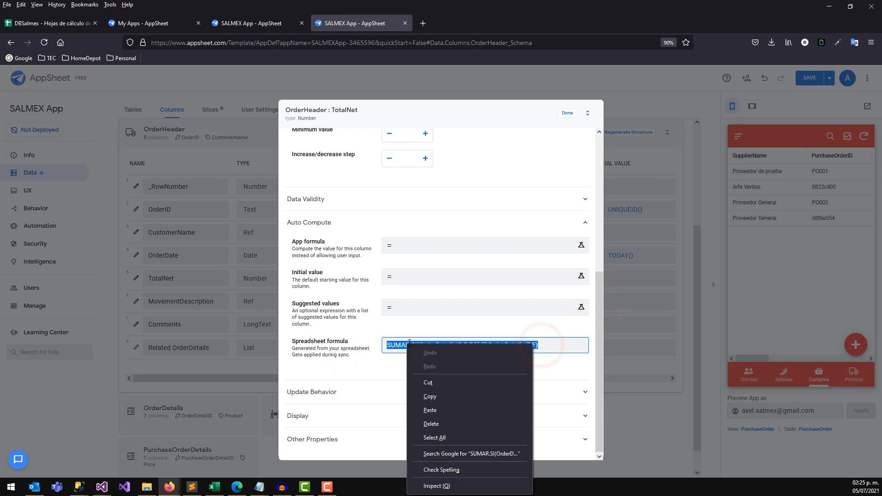
{"action": "left_click", "coordinate": [431, 394]}
{"action": "left_click", "coordinate": [568, 114]}
{"action": "left_click", "coordinate": [230, 128]}
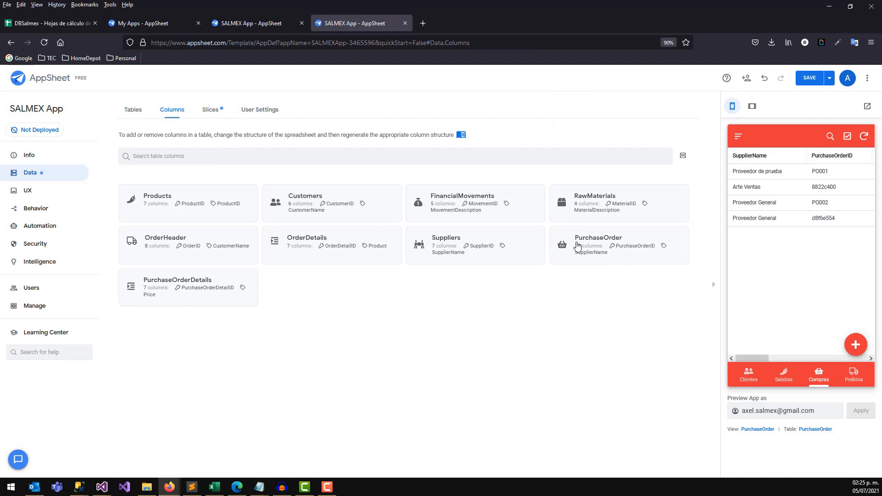
{"action": "left_click", "coordinate": [590, 243]}
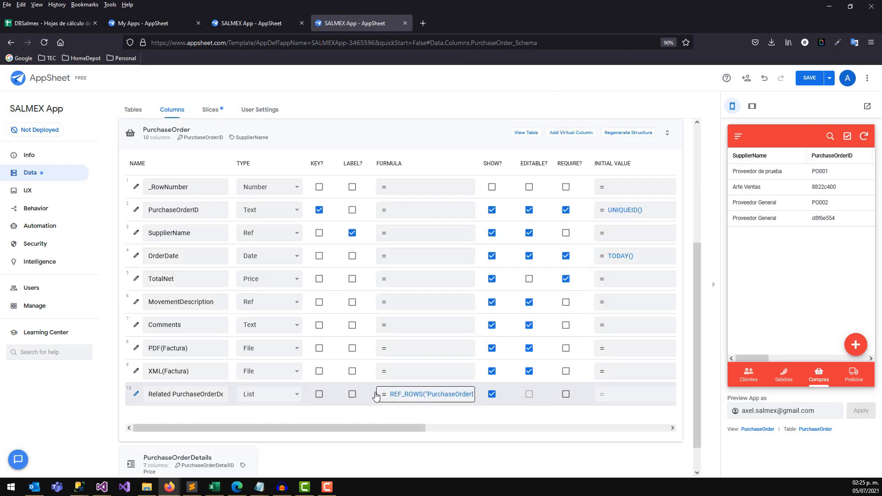
Paste the copied SUMAR.SI formula into TotalNet's Auto Compute spreadsheet formula.
{"action": "left_click", "coordinate": [137, 280]}
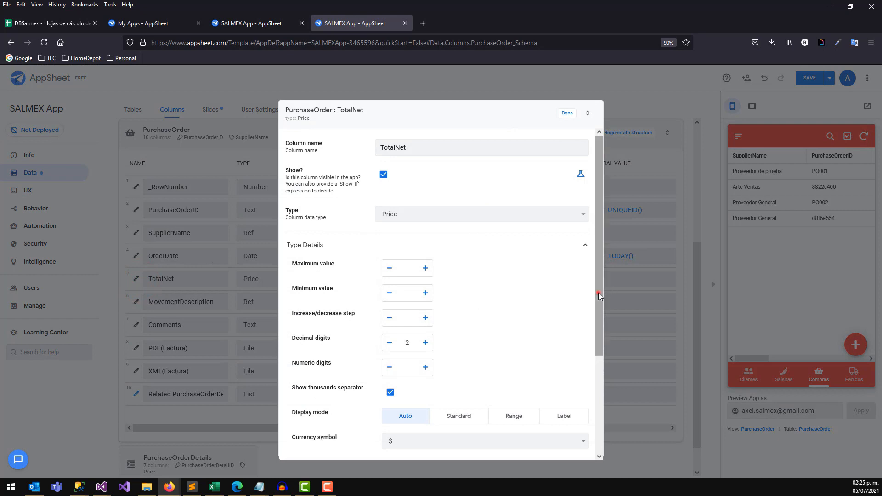
{"action": "left_click_drag", "start_coordinate": [598, 292], "coordinate": [548, 392]}
{"action": "left_click", "coordinate": [319, 345]}
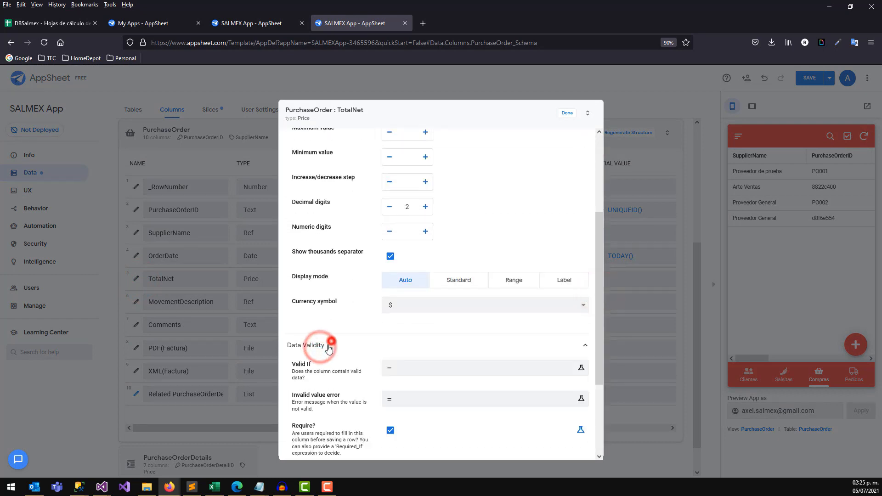
{"action": "left_click", "coordinate": [324, 345]}
{"action": "left_click", "coordinate": [316, 368]}
{"action": "left_click_drag", "start_coordinate": [597, 262], "coordinate": [598, 322]}
{"action": "left_click_drag", "start_coordinate": [551, 340], "coordinate": [365, 341]}
{"action": "key", "text": "End"}
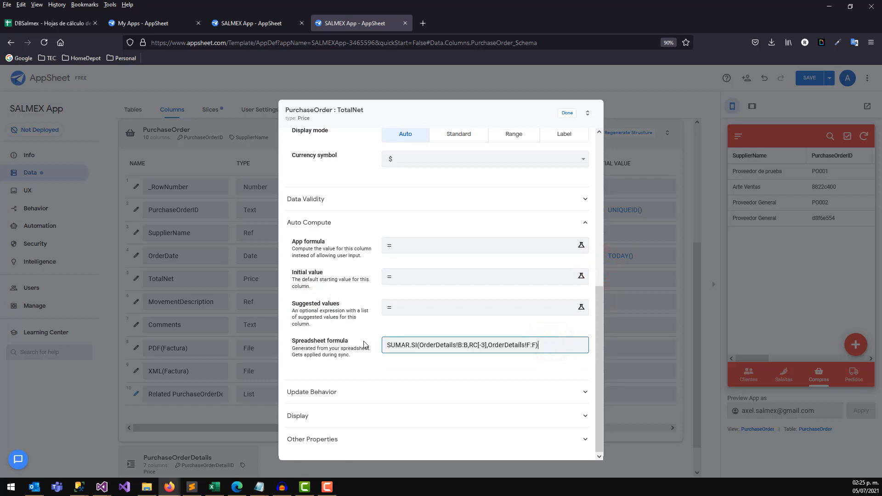
Change both OrderDetails references to PurchaseOrderDetails, close the column settings, and save the app.
{"action": "left_click_drag", "start_coordinate": [449, 347], "coordinate": [422, 347]}
{"action": "type", "text": "Purchase"}
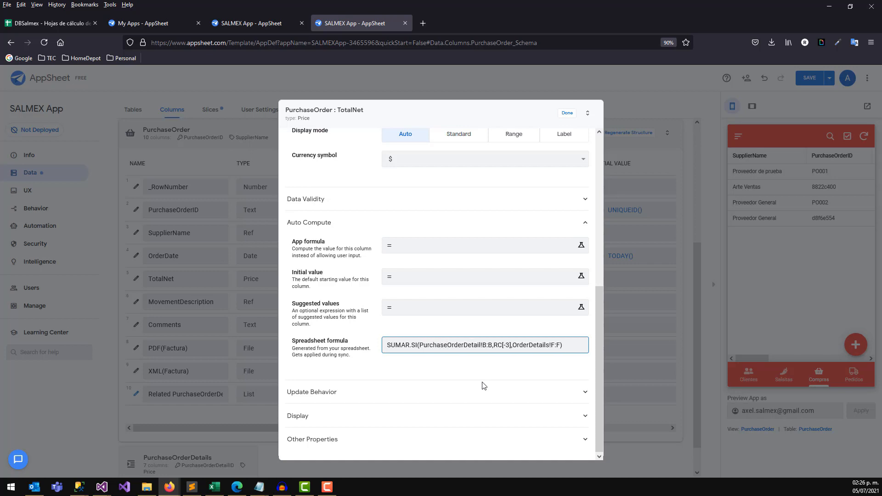
{"action": "double_click", "coordinate": [543, 344]}
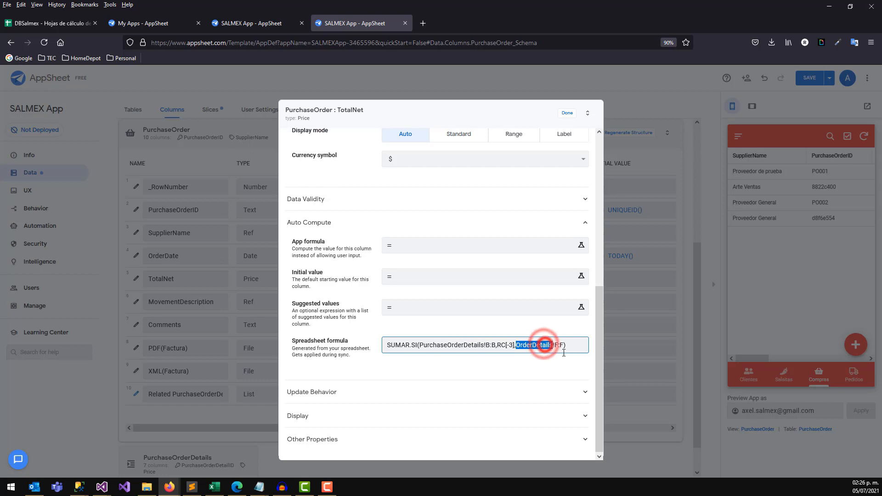
{"action": "type", "text": "Purchase"}
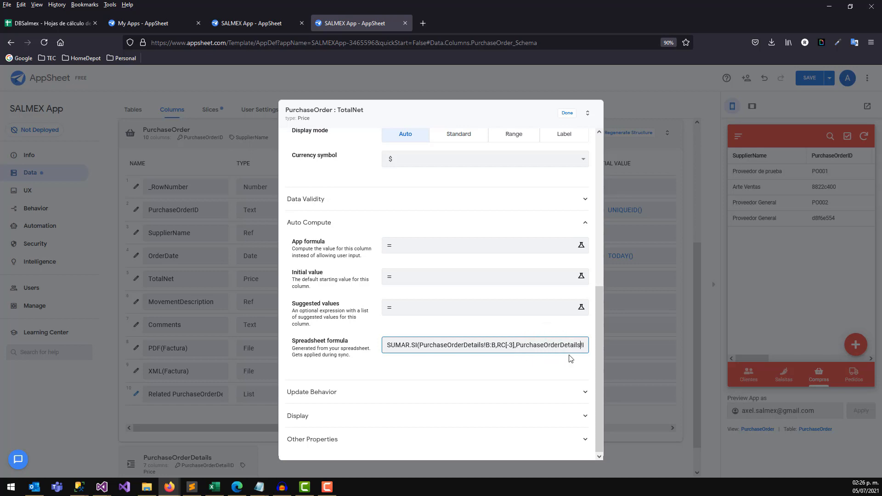
{"action": "left_click", "coordinate": [574, 115]}
{"action": "left_click", "coordinate": [815, 83]}
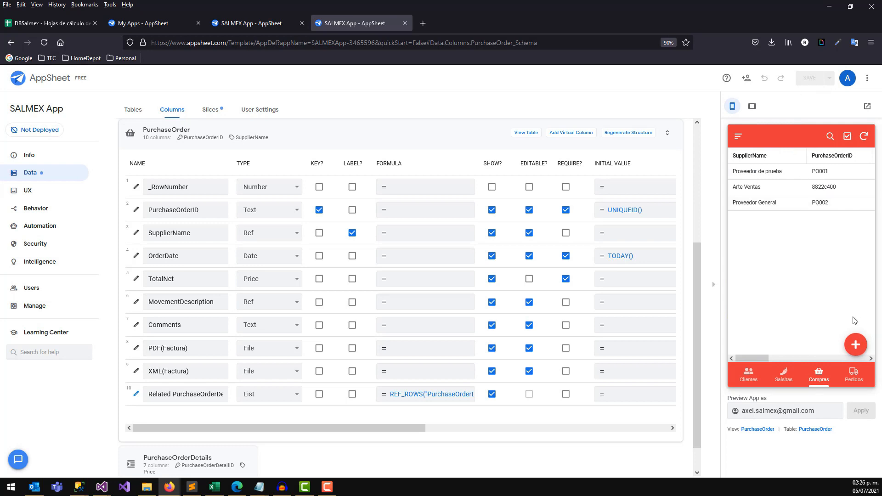
Create a purchase order for Proveedor de prueba with movement type CASH and a comment.
{"action": "left_click", "coordinate": [854, 347]}
{"action": "left_click", "coordinate": [822, 229]}
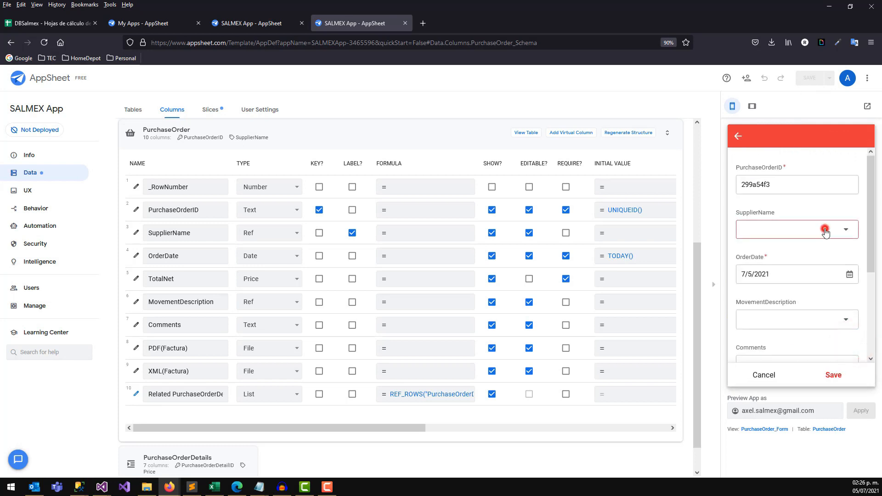
{"action": "left_click", "coordinate": [768, 257]}
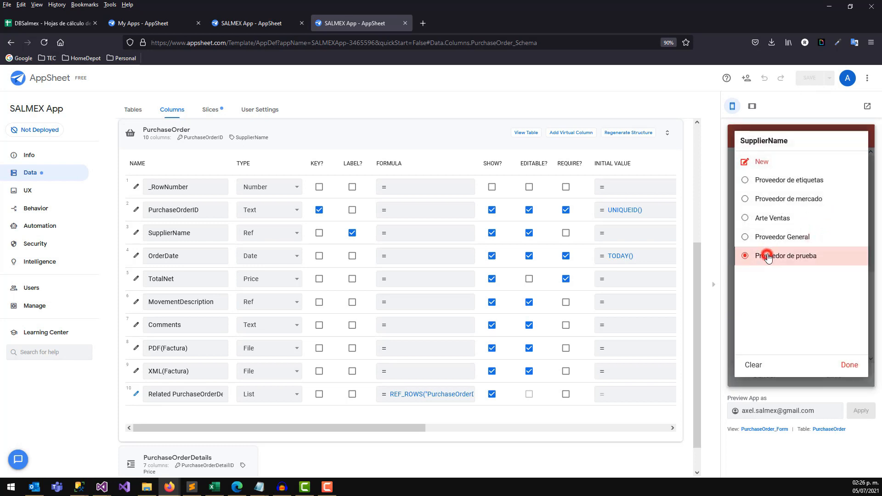
{"action": "left_click", "coordinate": [769, 231]}
{"action": "left_click", "coordinate": [780, 267]}
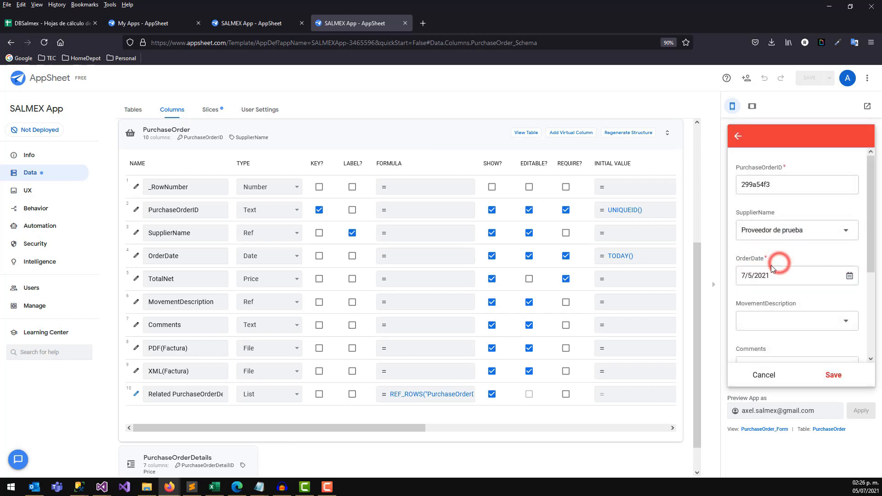
{"action": "left_click", "coordinate": [758, 322]}
{"action": "left_click", "coordinate": [762, 180]}
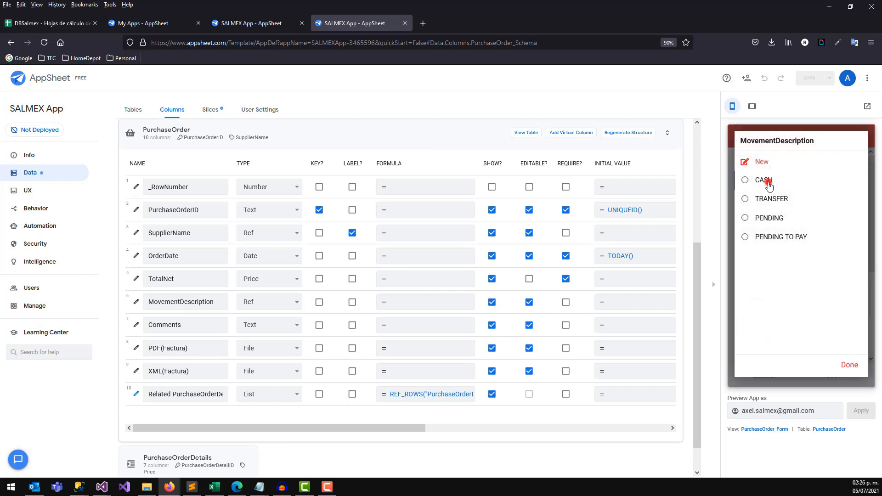
{"action": "left_click_drag", "start_coordinate": [870, 207], "coordinate": [863, 281]}
{"action": "left_click", "coordinate": [773, 244]}
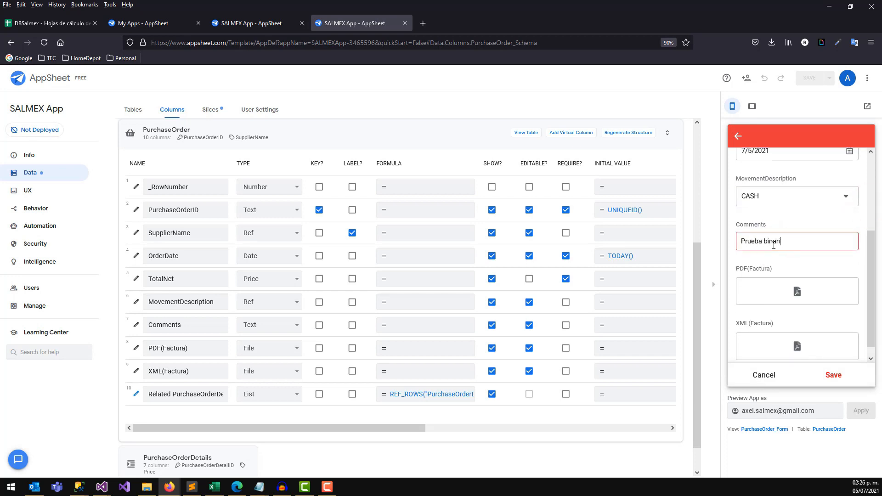
{"action": "left_click", "coordinate": [832, 375]}
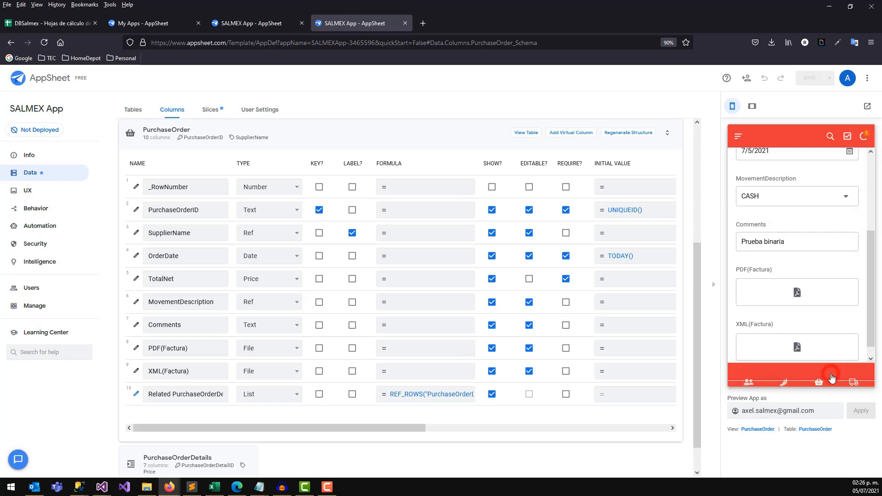
Add an ETIQUETAS detail line to the new order: quantity 5 at price 10.
{"action": "left_click", "coordinate": [819, 219]}
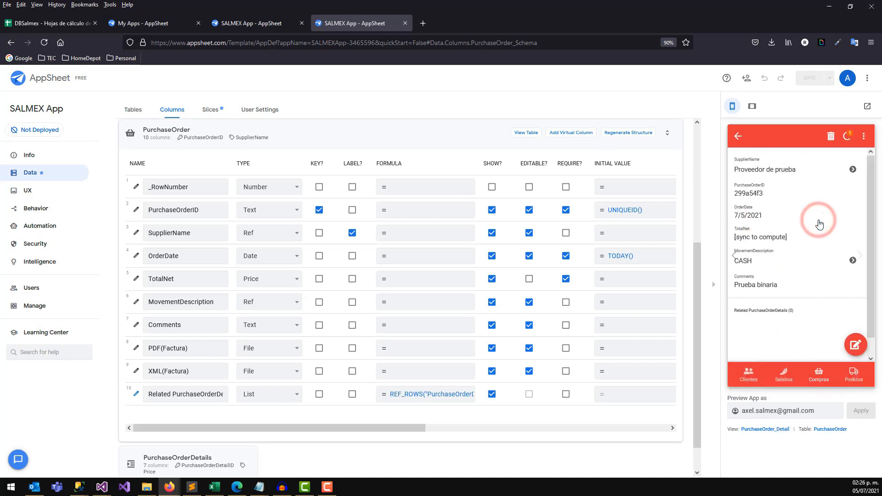
{"action": "scroll", "coordinate": [869, 248], "scroll_direction": "down", "scroll_amount": 3}
{"action": "left_click", "coordinate": [850, 324]}
{"action": "left_click", "coordinate": [796, 186]}
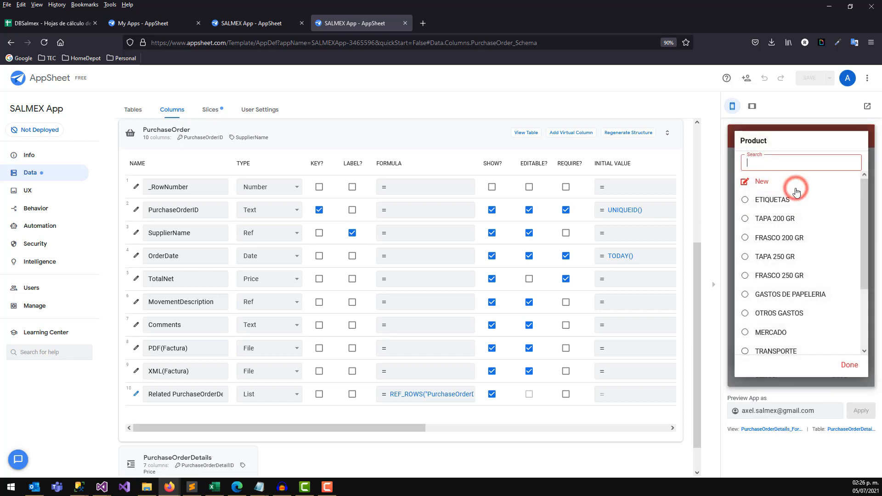
{"action": "left_click", "coordinate": [781, 197]}
{"action": "left_click", "coordinate": [762, 231]}
{"action": "type", "text": "5"}
{"action": "left_click", "coordinate": [753, 275]}
{"action": "type", "text": "10"}
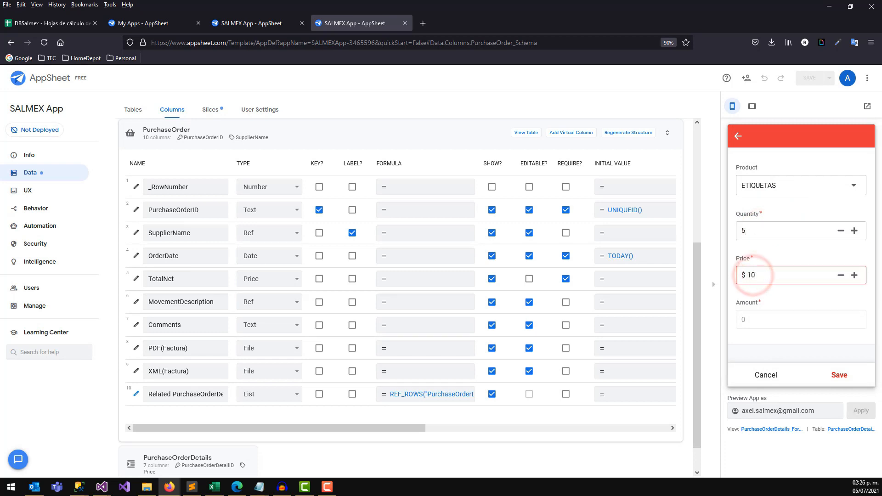
{"action": "left_click", "coordinate": [776, 304]}
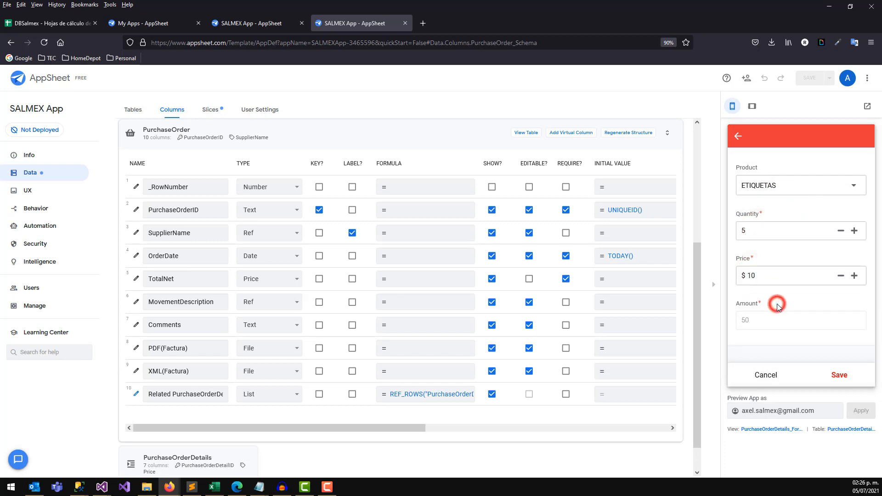
{"action": "left_click", "coordinate": [844, 375]}
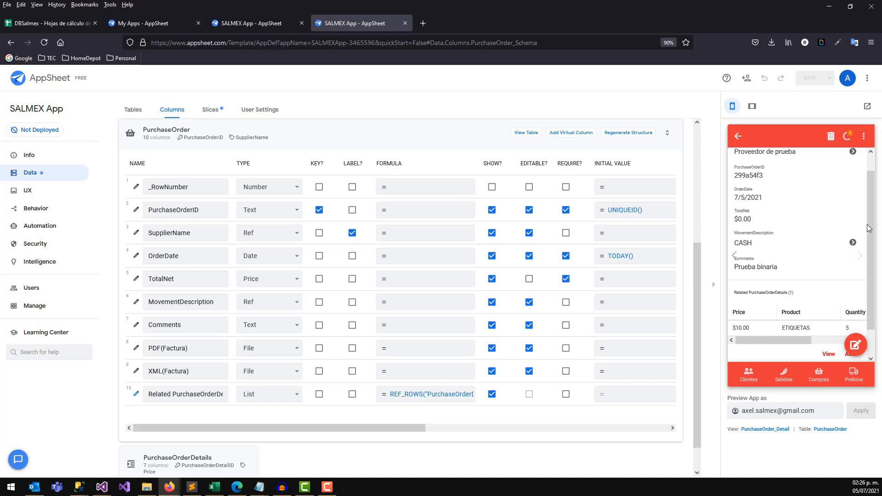
Add a TRANSPORTE detail line: quantity 1 at price 70.
{"action": "scroll", "coordinate": [868, 228], "scroll_direction": "down", "scroll_amount": 1}
{"action": "left_click", "coordinate": [849, 322]}
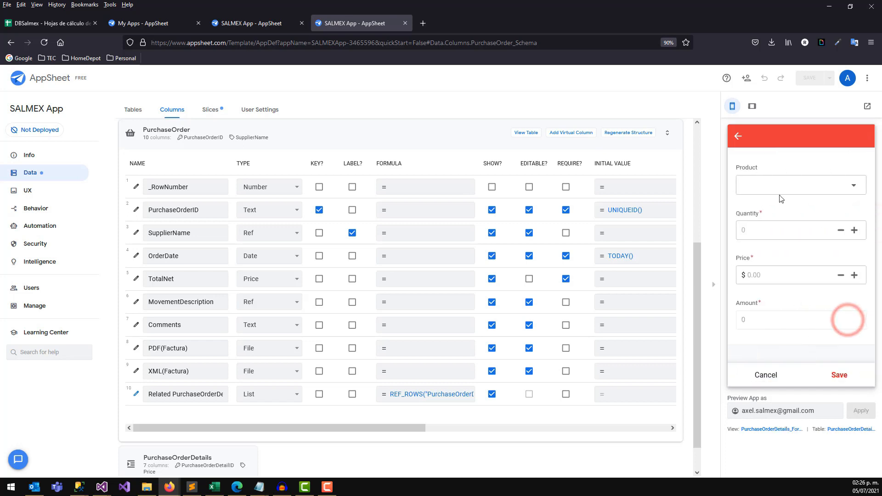
{"action": "left_click", "coordinate": [780, 193]}
{"action": "left_click", "coordinate": [768, 165]}
{"action": "type", "text": "tra"}
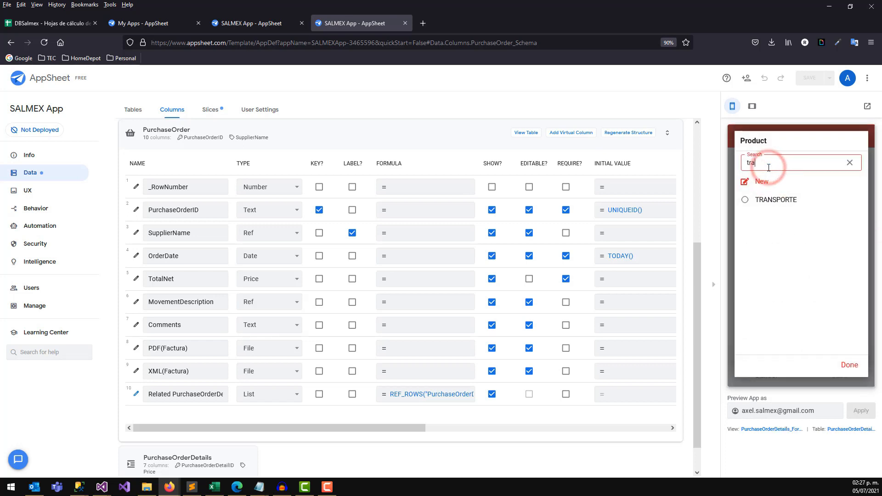
{"action": "left_click", "coordinate": [765, 199]}
{"action": "left_click", "coordinate": [763, 228]}
{"action": "type", "text": "1"}
{"action": "left_click", "coordinate": [760, 274]}
{"action": "type", "text": "70"}
{"action": "left_click", "coordinate": [836, 375]}
Return to the purchase order list and sync so TotalNet recomputes.
{"action": "left_click_drag", "start_coordinate": [797, 327], "coordinate": [843, 330]}
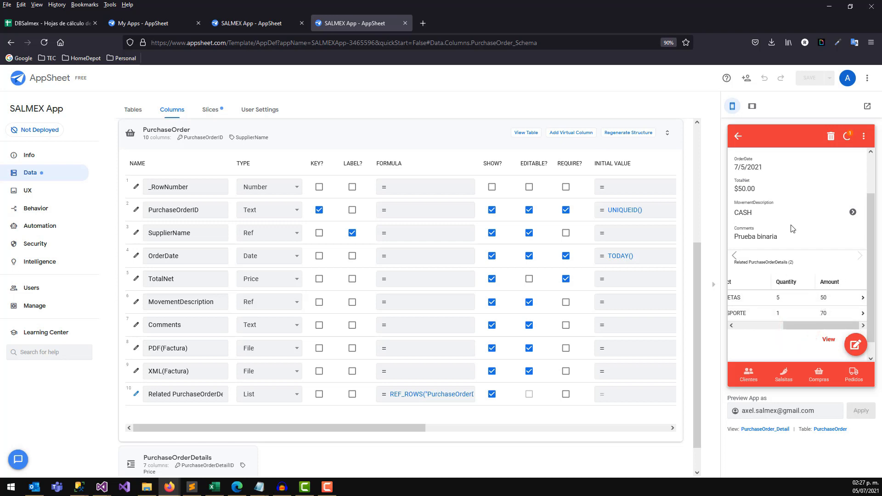
{"action": "left_click", "coordinate": [735, 136]}
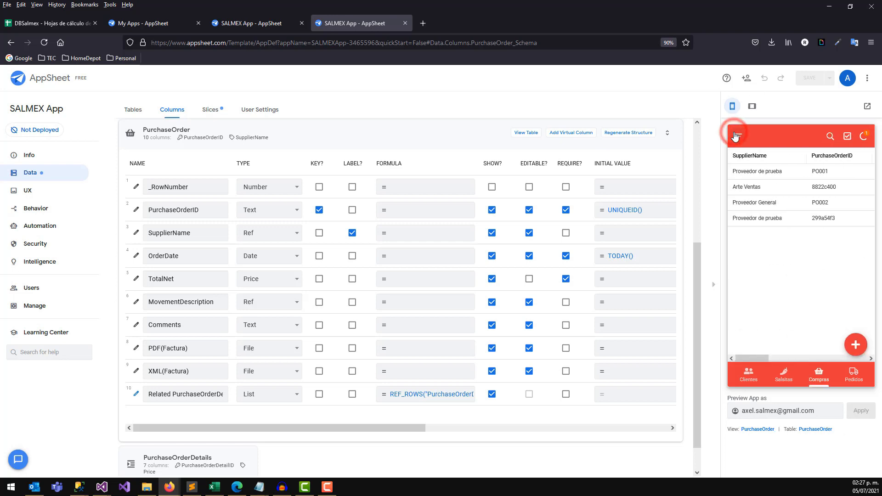
{"action": "left_click_drag", "start_coordinate": [759, 360], "coordinate": [792, 359]}
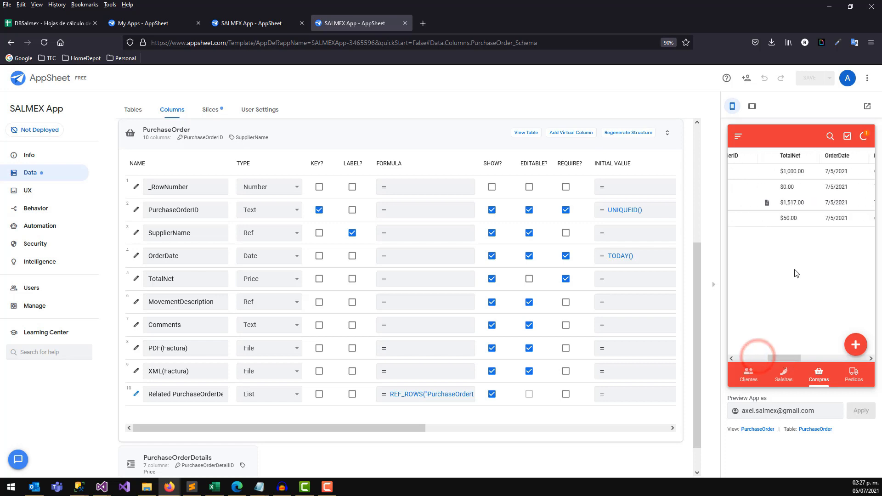
{"action": "left_click", "coordinate": [863, 139]}
{"action": "left_click_drag", "start_coordinate": [787, 358], "coordinate": [759, 360]}
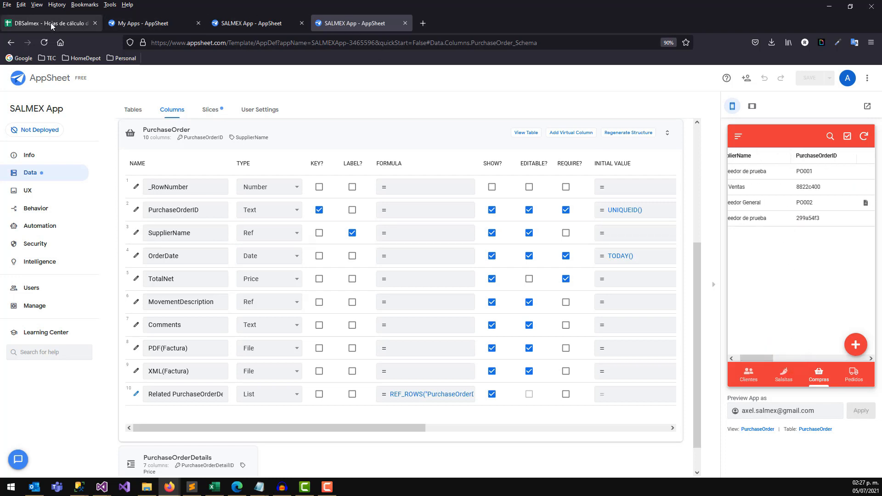
In DBSalmex, check the newest order's row 5 values, including TotalNet 120.
{"action": "left_click", "coordinate": [52, 23]}
{"action": "left_click", "coordinate": [247, 143]}
{"action": "left_click", "coordinate": [270, 178]}
{"action": "left_click_drag", "start_coordinate": [57, 178], "coordinate": [366, 181]}
{"action": "left_click", "coordinate": [369, 180]}
{"action": "left_click_drag", "start_coordinate": [48, 180], "coordinate": [367, 180]}
{"action": "left_click", "coordinate": [369, 184]}
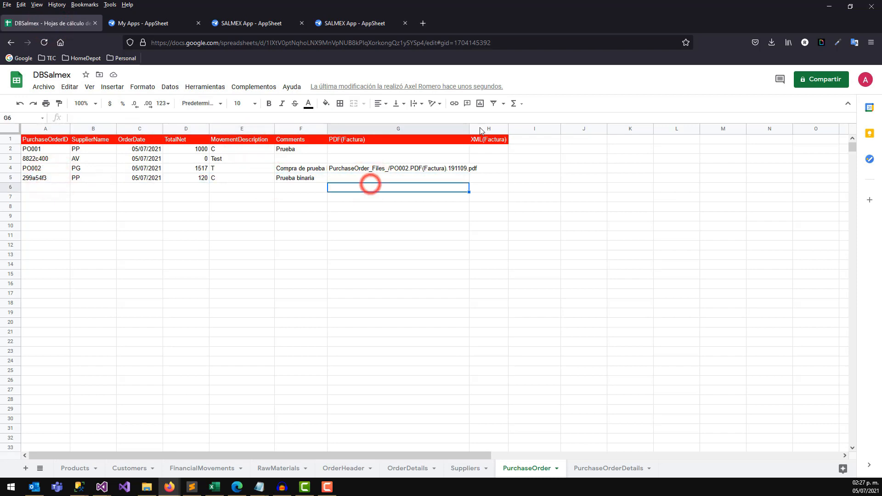
Widen columns H and G to fit XML(Factura) and the PDF file name, then check G4.
{"action": "left_click", "coordinate": [510, 129]}
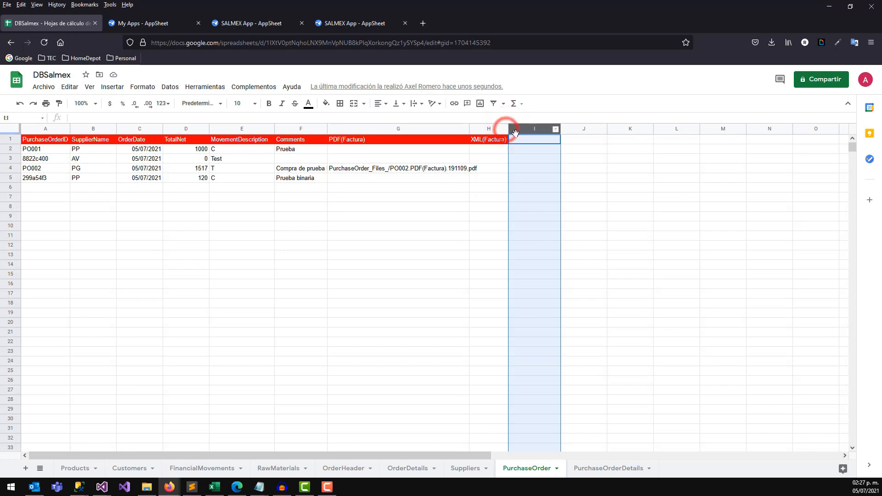
{"action": "left_click", "coordinate": [510, 132]}
{"action": "left_click_drag", "start_coordinate": [508, 130], "coordinate": [583, 131]}
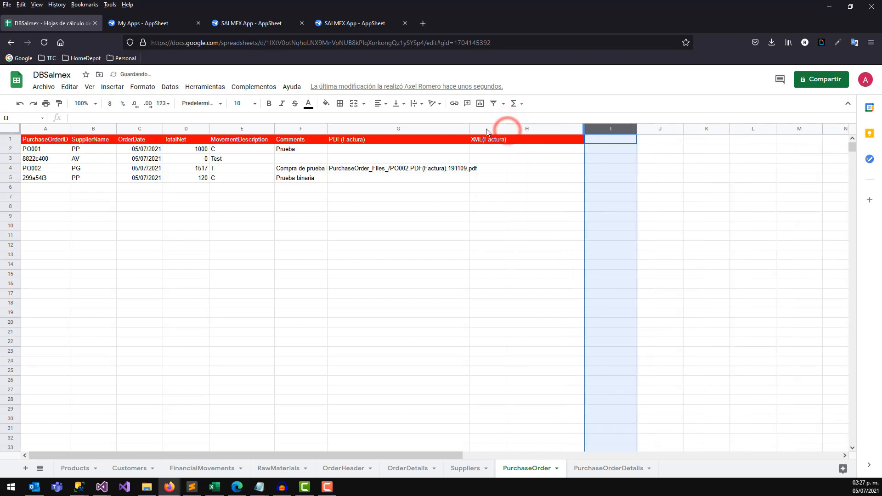
{"action": "left_click_drag", "start_coordinate": [469, 130], "coordinate": [516, 131]}
{"action": "left_click", "coordinate": [462, 168]}
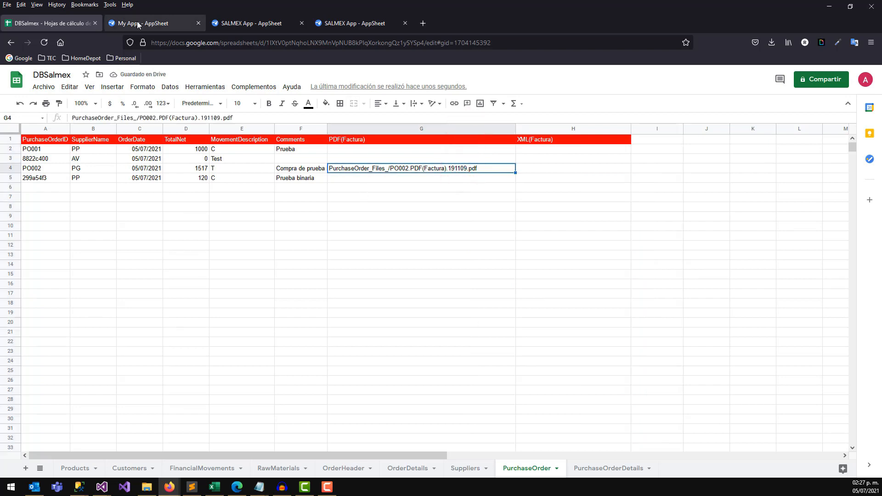
{"action": "left_click", "coordinate": [250, 22]}
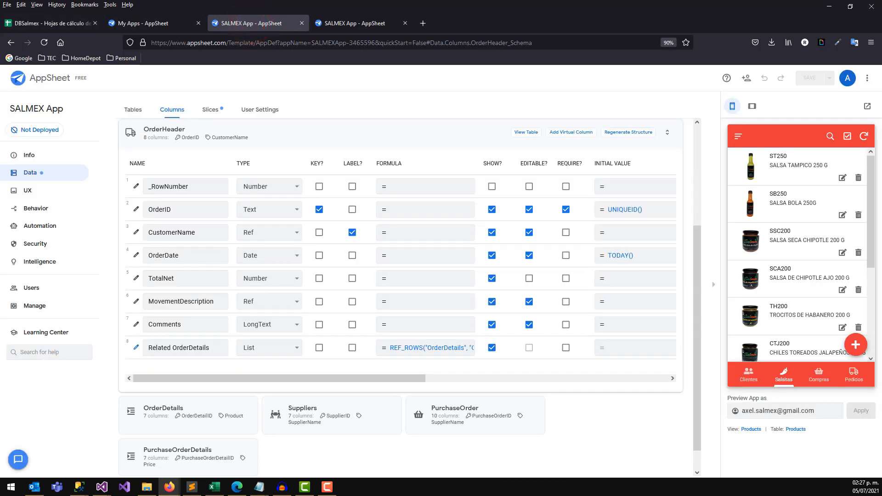
Open P0002's attached Walmart invoice PDF from the preview's order list, then return to the editor.
{"action": "left_click", "coordinate": [821, 376]}
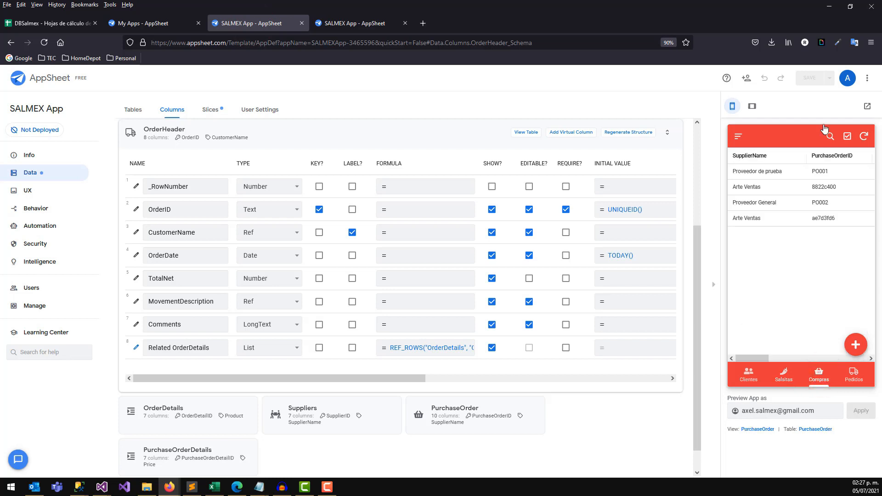
{"action": "left_click_drag", "start_coordinate": [755, 361], "coordinate": [777, 360]}
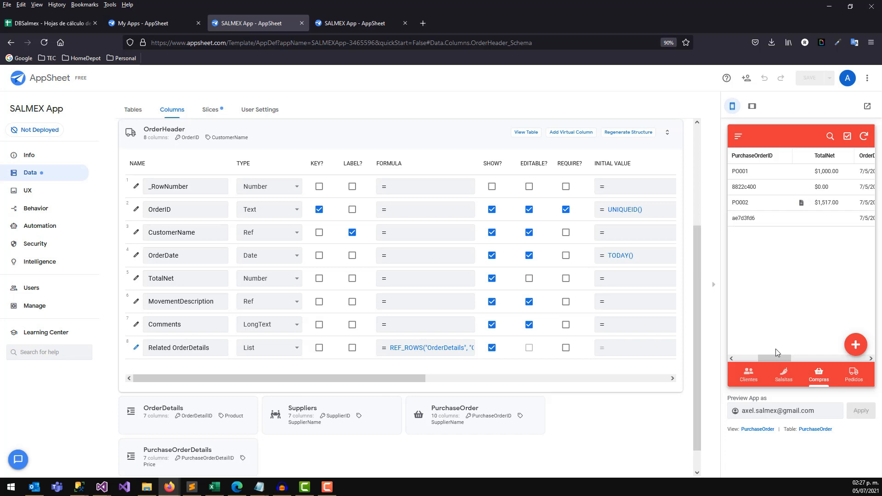
{"action": "left_click", "coordinate": [802, 204]}
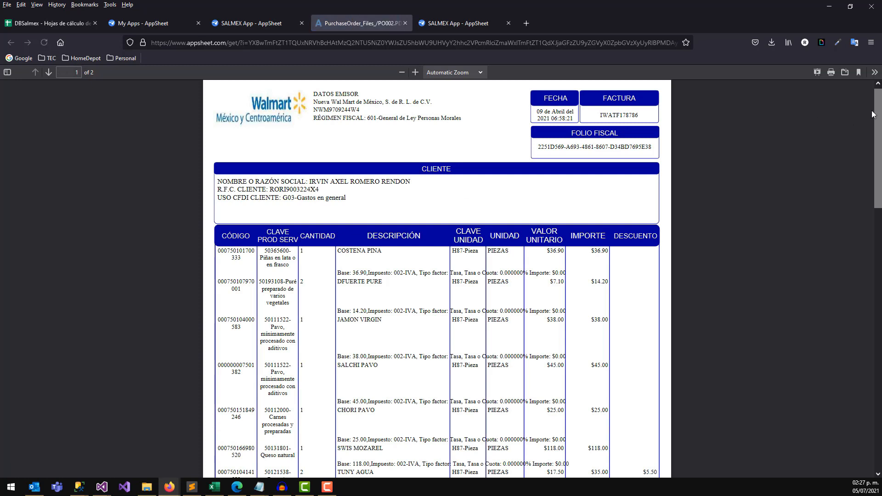
{"action": "mouse_move", "coordinate": [877, 111]}
{"action": "left_mouse_down"}
{"action": "mouse_move", "coordinate": [878, 274]}
{"action": "mouse_move", "coordinate": [876, 108]}
{"action": "left_mouse_up"}
{"action": "left_click", "coordinate": [251, 26]}
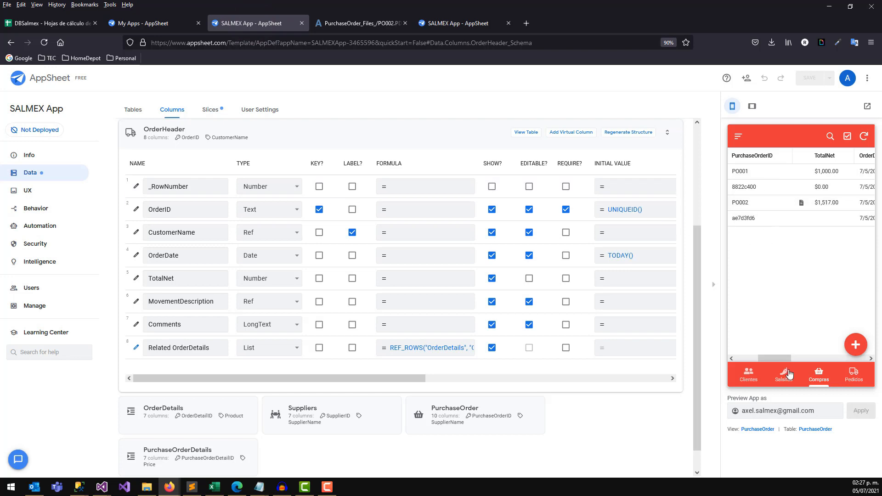
{"action": "left_click_drag", "start_coordinate": [779, 357], "coordinate": [740, 361]}
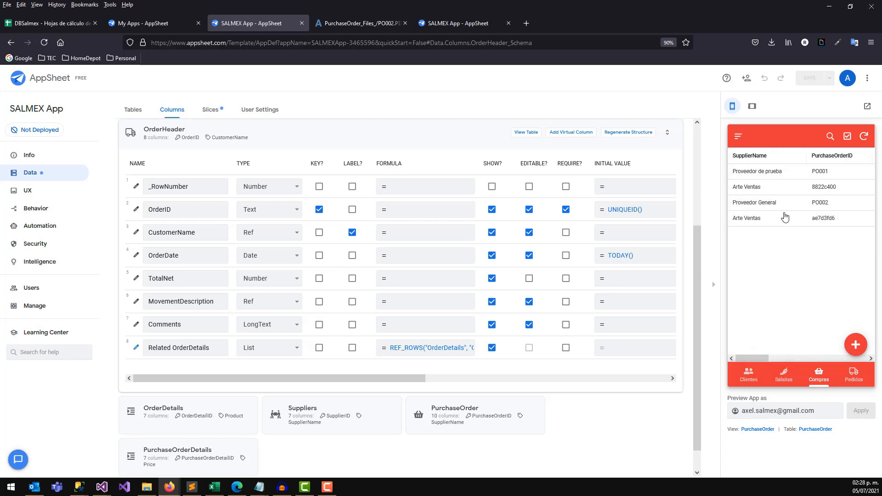
In the PurchaseOrder view, add a sort by OrderDate, Descending.
{"action": "left_click", "coordinate": [39, 192]}
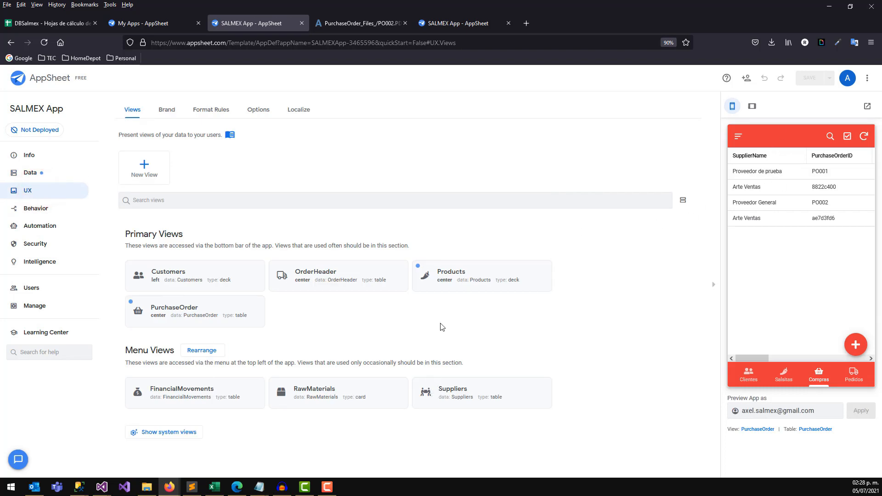
{"action": "left_click", "coordinate": [195, 313]}
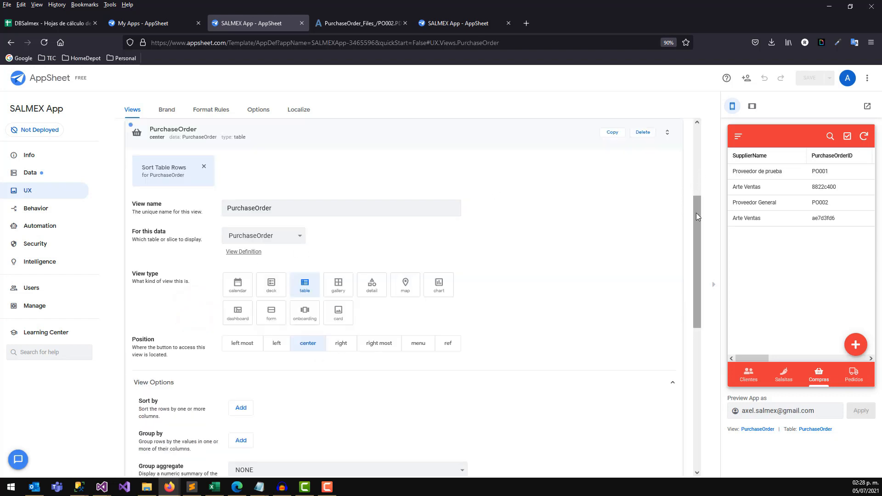
{"action": "left_click_drag", "start_coordinate": [698, 221], "coordinate": [698, 249]}
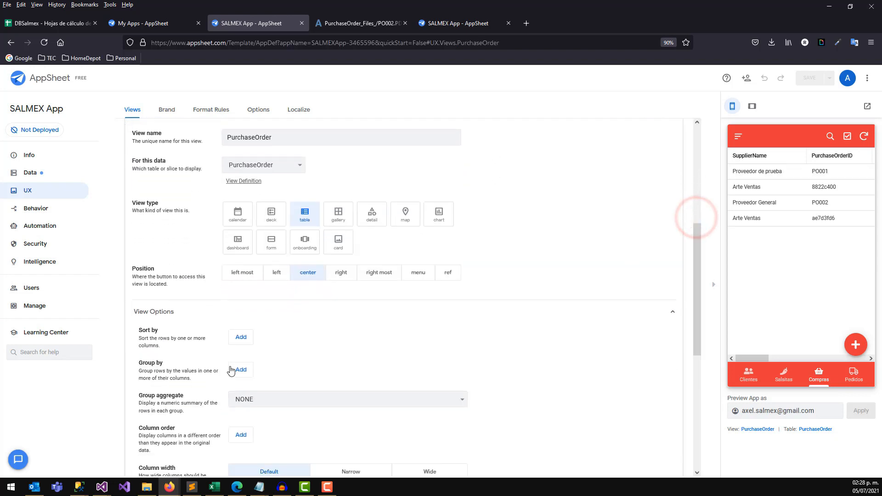
{"action": "left_click", "coordinate": [241, 337]}
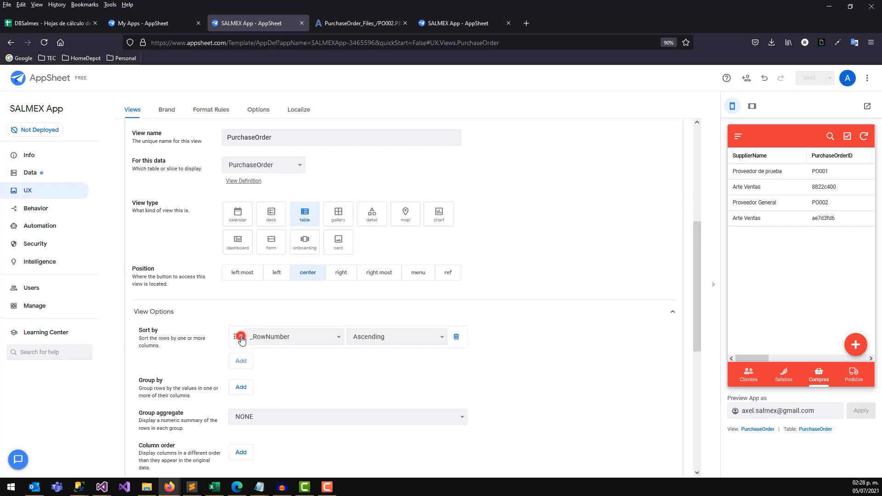
{"action": "left_click", "coordinate": [284, 337]}
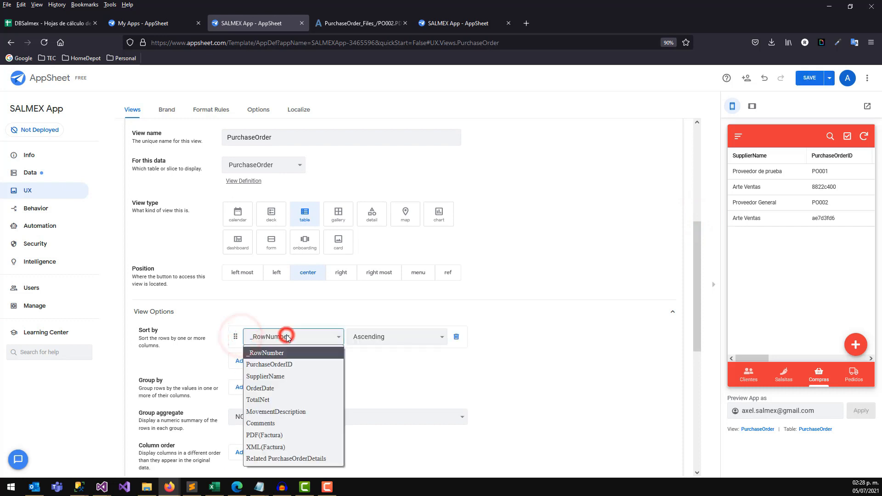
{"action": "left_click", "coordinate": [280, 398]}
{"action": "left_click", "coordinate": [382, 340]}
{"action": "left_click", "coordinate": [377, 363]}
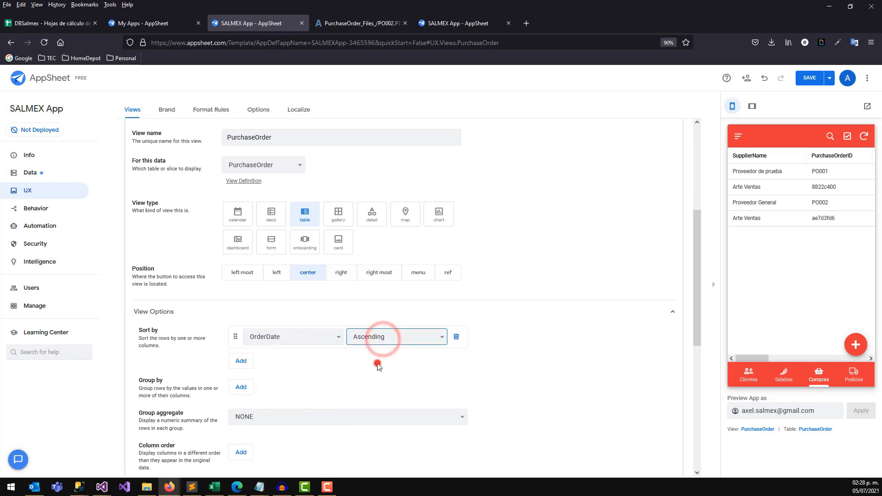
{"action": "left_click_drag", "start_coordinate": [698, 256], "coordinate": [697, 285]}
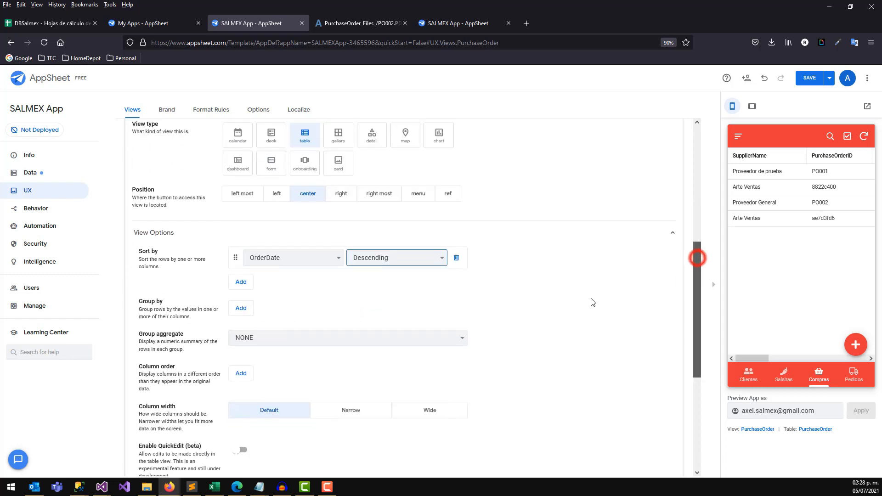
Add a Group by rule on SupplierName.
{"action": "left_click", "coordinate": [248, 312]}
{"action": "left_click", "coordinate": [304, 308]}
{"action": "left_click", "coordinate": [287, 346]}
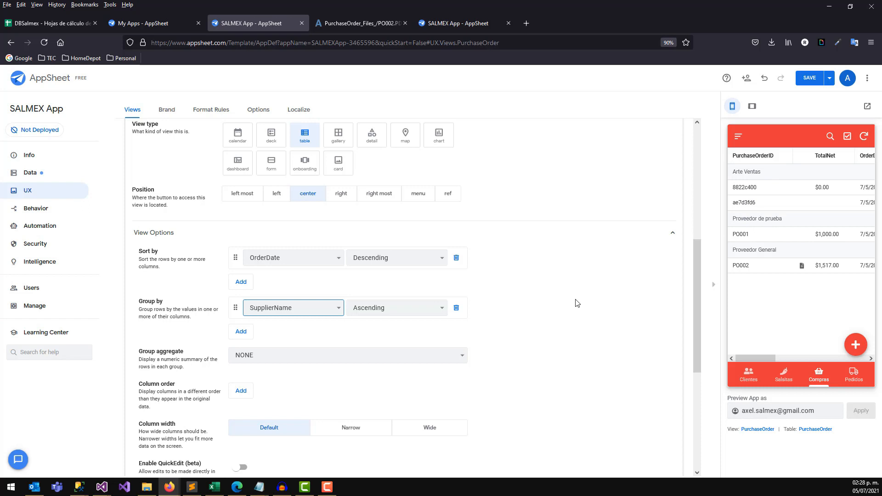
{"action": "left_click_drag", "start_coordinate": [697, 271], "coordinate": [696, 307]}
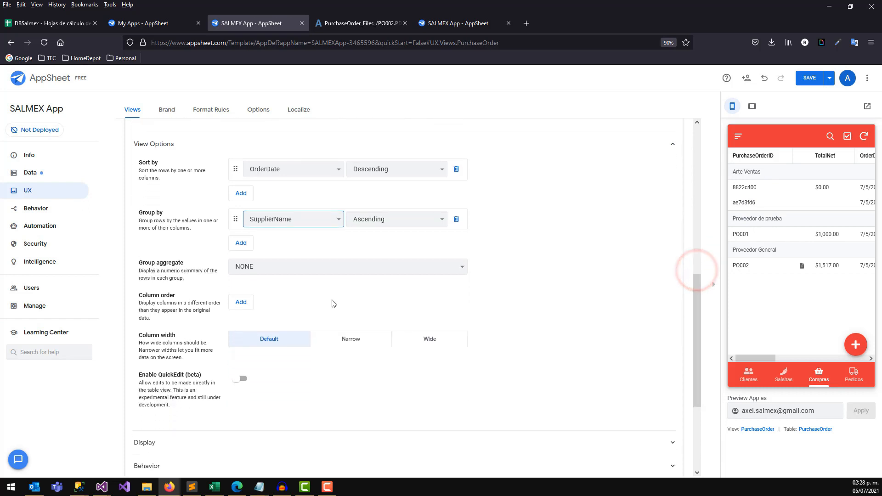
Set the column order to start with PurchaseOrderID, then TotalNet.
{"action": "left_click", "coordinate": [237, 307]}
{"action": "left_click", "coordinate": [280, 303]}
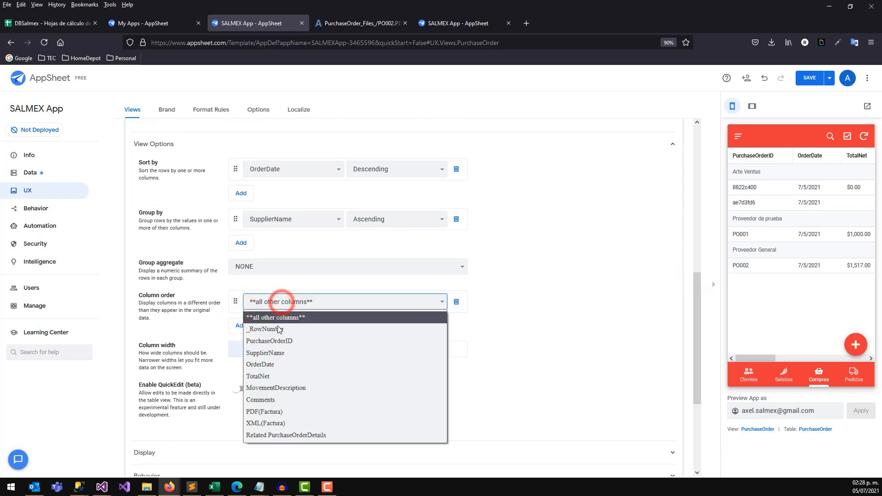
{"action": "left_click", "coordinate": [275, 346]}
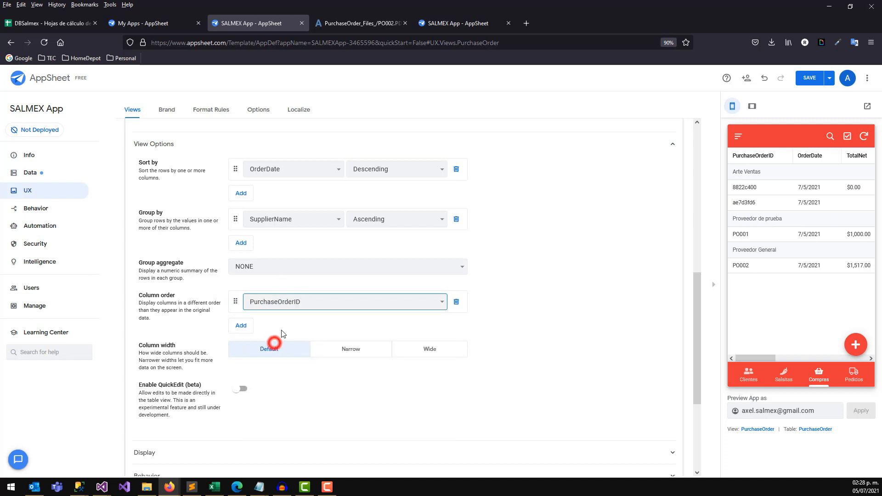
{"action": "left_click", "coordinate": [240, 326]}
{"action": "left_click", "coordinate": [285, 325]}
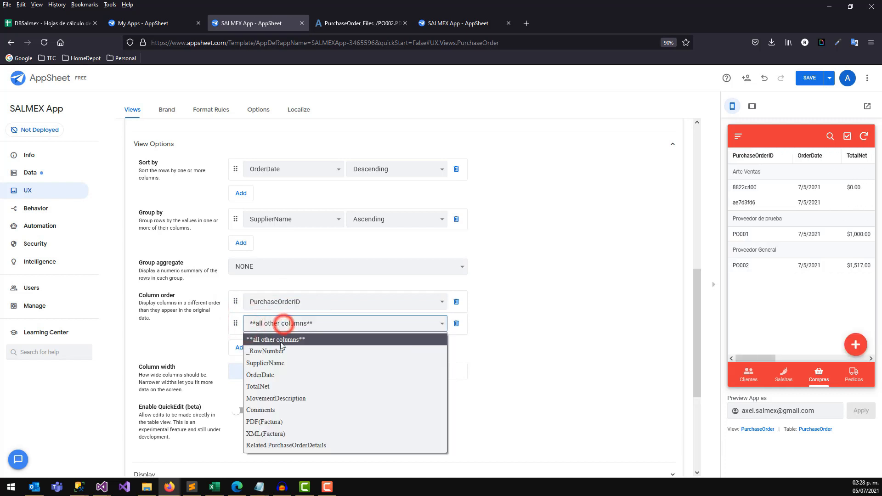
{"action": "left_click", "coordinate": [276, 386]}
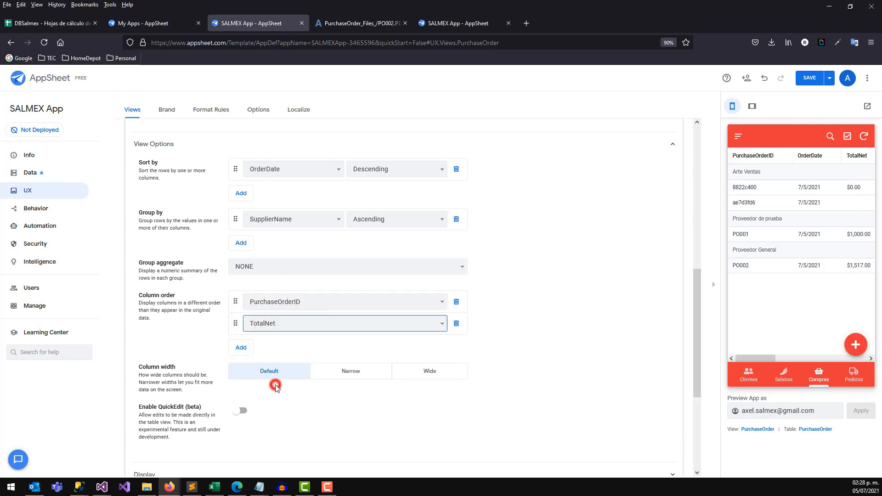
Add PDF(Factura) as the third column, save the app, and open a new browser tab.
{"action": "left_click", "coordinate": [244, 348]}
{"action": "left_click", "coordinate": [267, 345]}
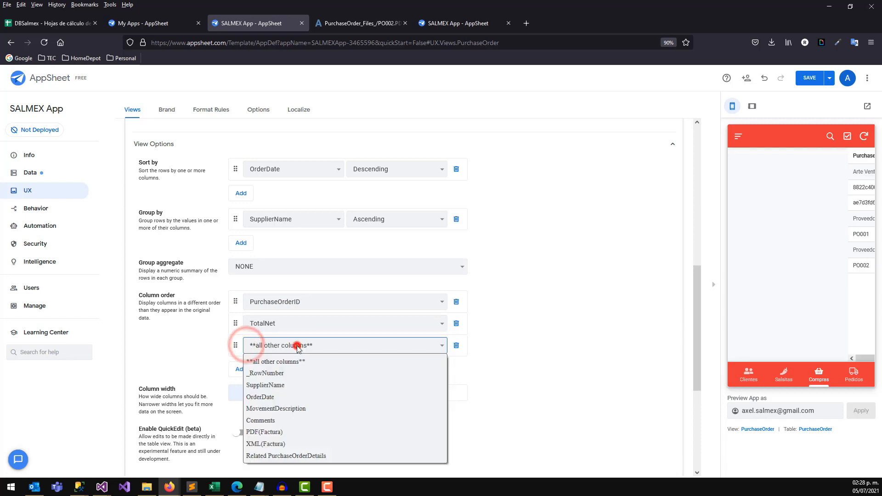
{"action": "left_click", "coordinate": [284, 432]}
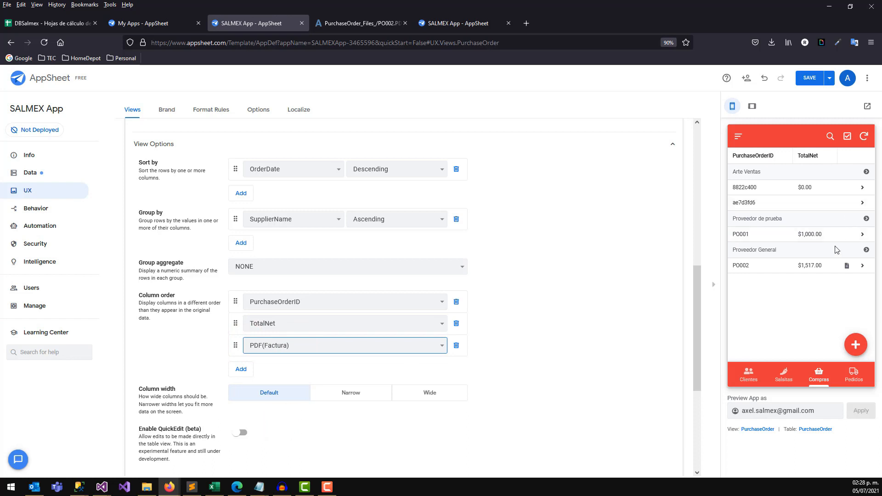
{"action": "left_click", "coordinate": [813, 79]}
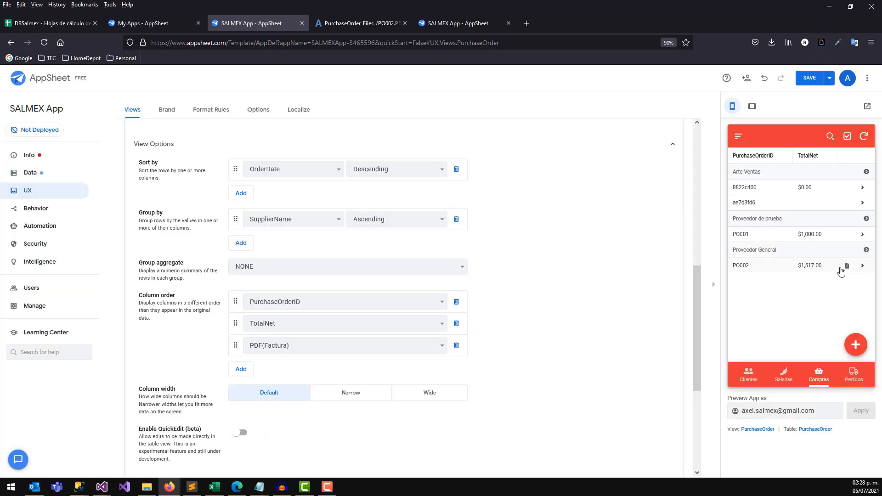
{"action": "left_click", "coordinate": [458, 23]}
{"action": "left_click", "coordinate": [526, 24]}
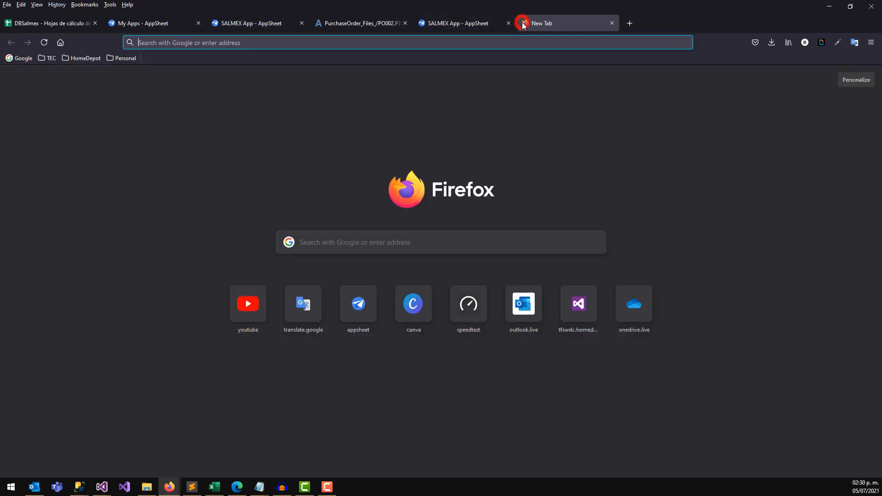
Switch to the other Google account on the Google home page and open Google Drive.
{"action": "left_click", "coordinate": [26, 59]}
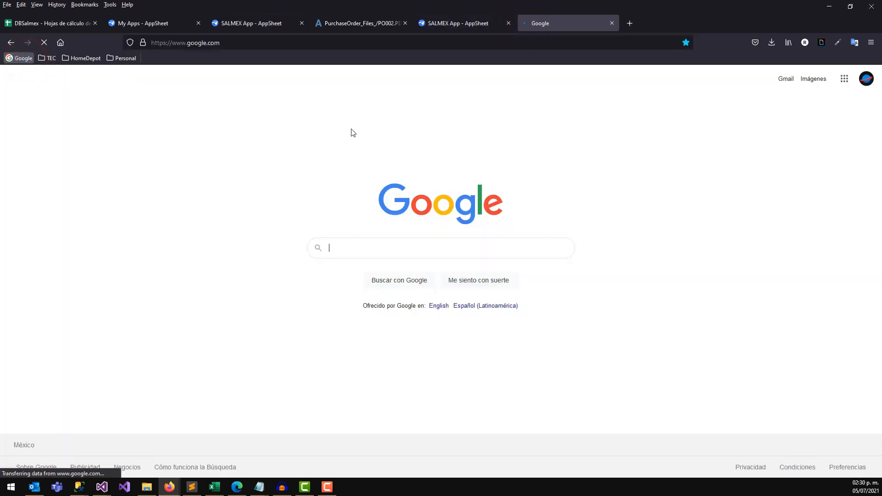
{"action": "left_click", "coordinate": [866, 79]}
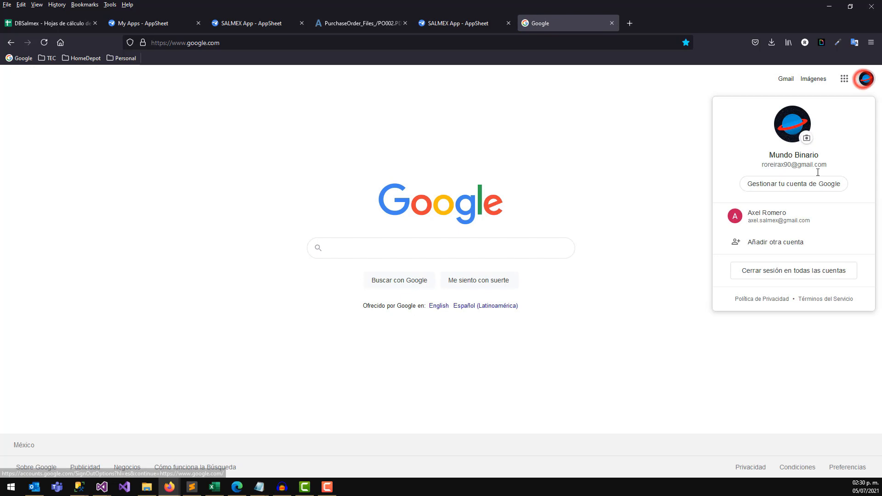
{"action": "left_click", "coordinate": [775, 217]}
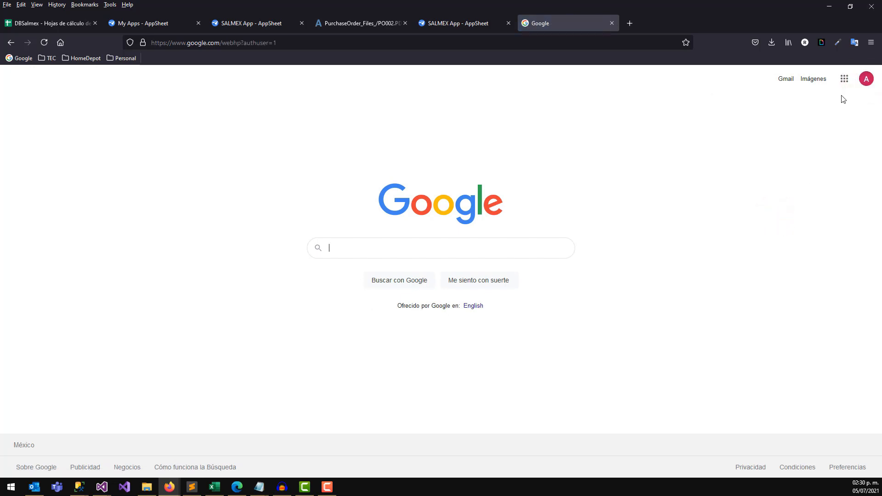
{"action": "left_click", "coordinate": [844, 79]}
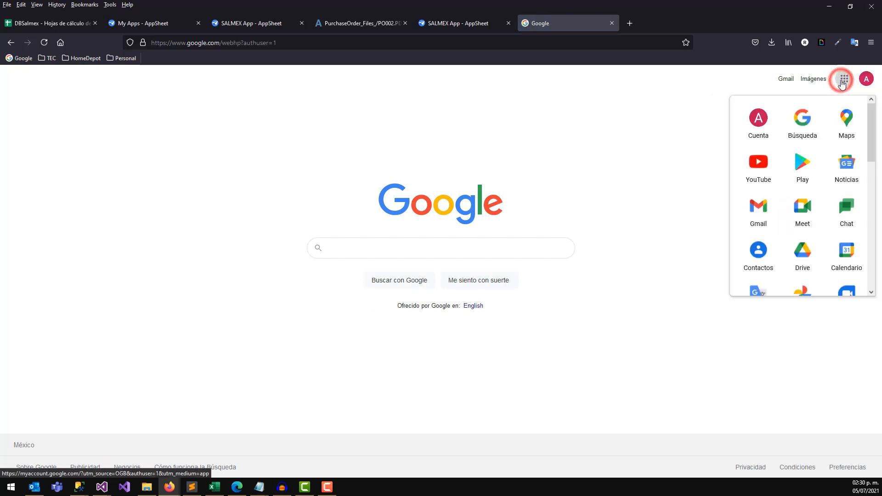
{"action": "left_click_drag", "start_coordinate": [872, 120], "coordinate": [874, 182]}
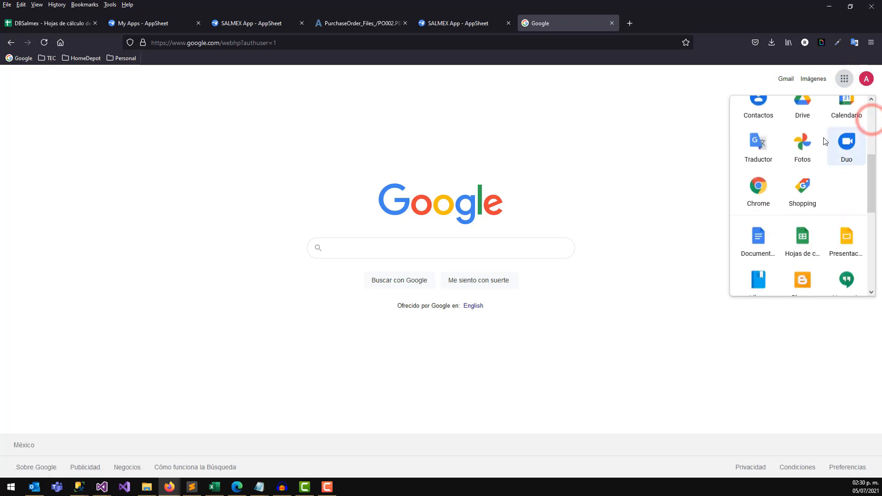
{"action": "left_click", "coordinate": [807, 110]}
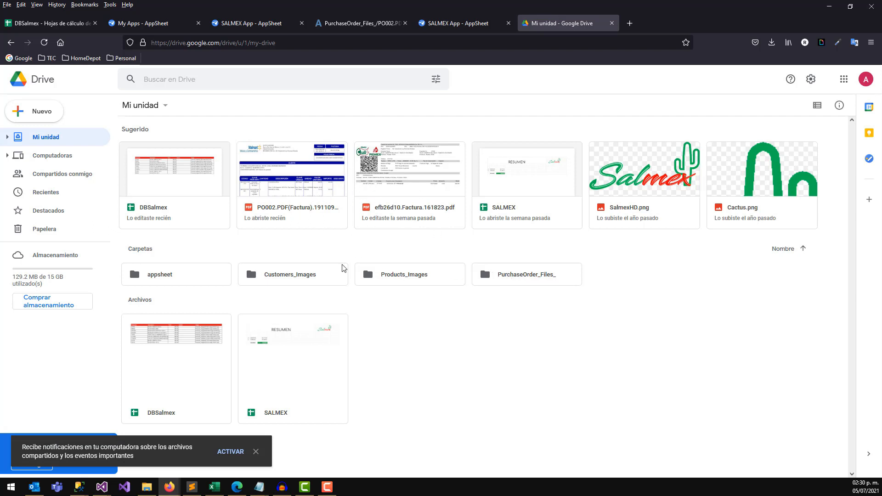
View the two PDF invoices in the PurchaseOrder_Files_ folder, then switch back to the SALMEX App editor.
{"action": "double_click", "coordinate": [535, 276]}
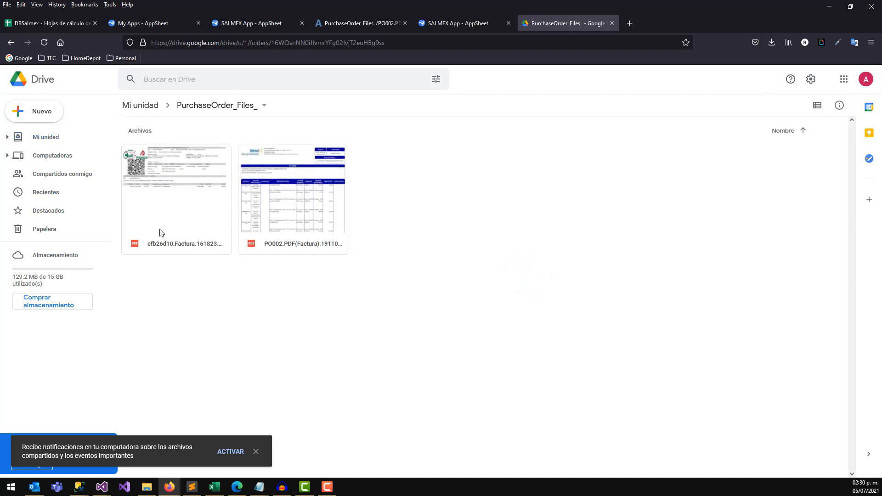
{"action": "left_click", "coordinate": [431, 30]}
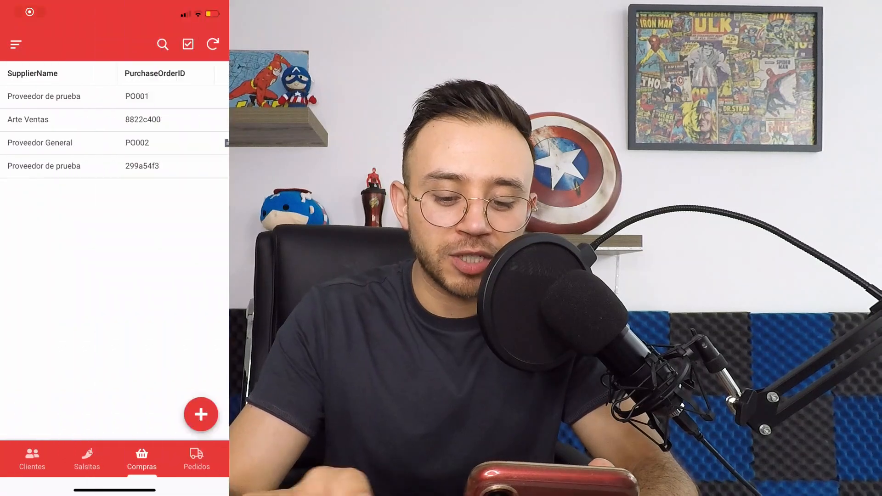
Start a new purchase order for Proveedor de prueba dated 7 Jul 2021, marked PENDING TO PAY.
{"action": "left_click", "coordinate": [201, 415]}
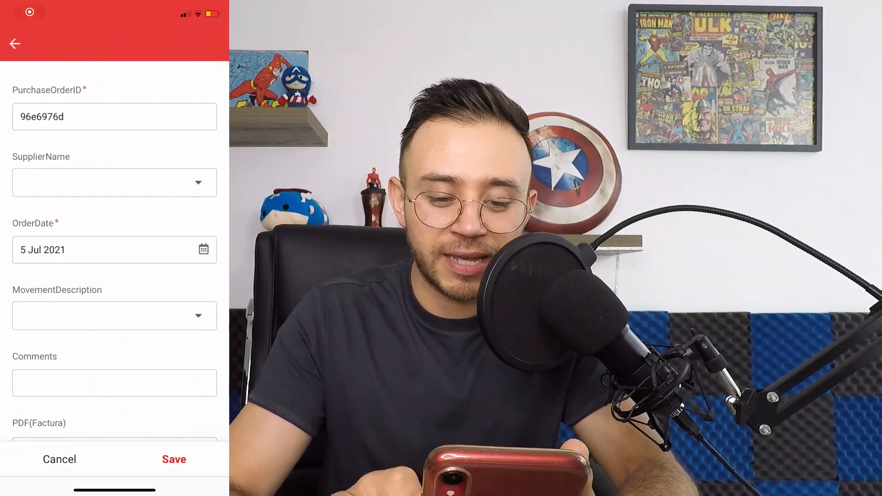
{"action": "left_click", "coordinate": [115, 182]}
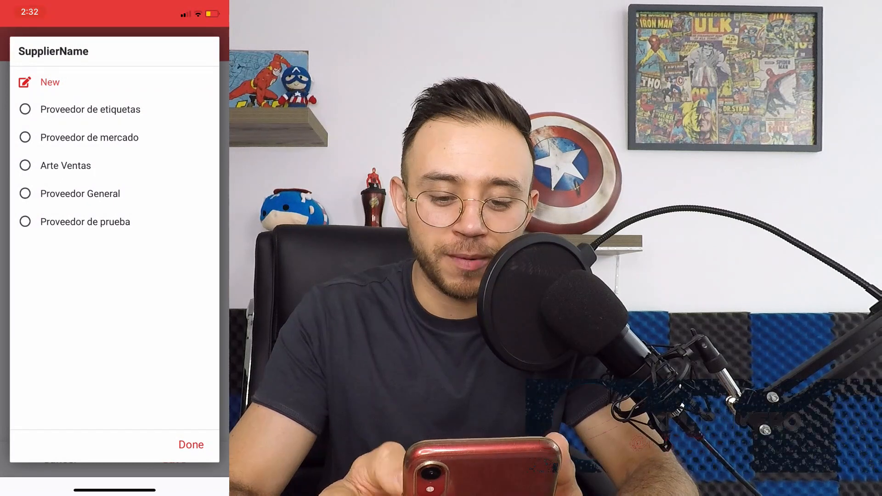
{"action": "left_click", "coordinate": [85, 222]}
{"action": "left_click", "coordinate": [111, 251]}
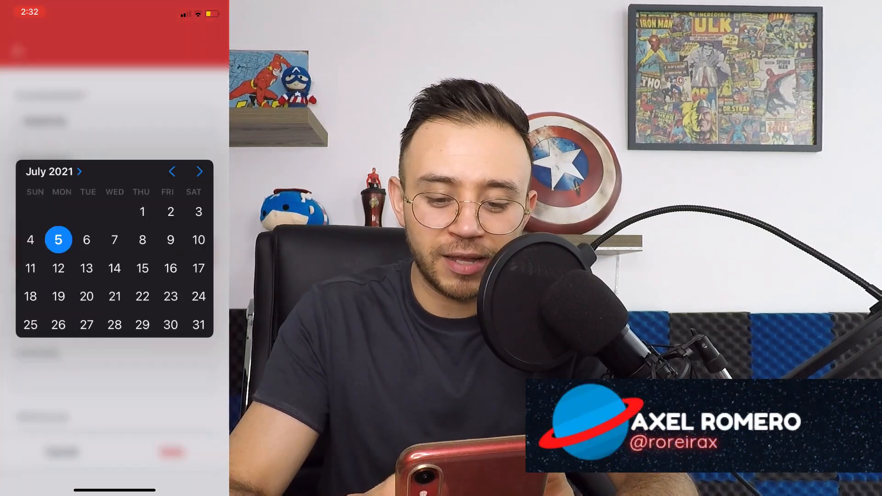
{"action": "left_click", "coordinate": [115, 215]}
{"action": "left_click", "coordinate": [195, 347]}
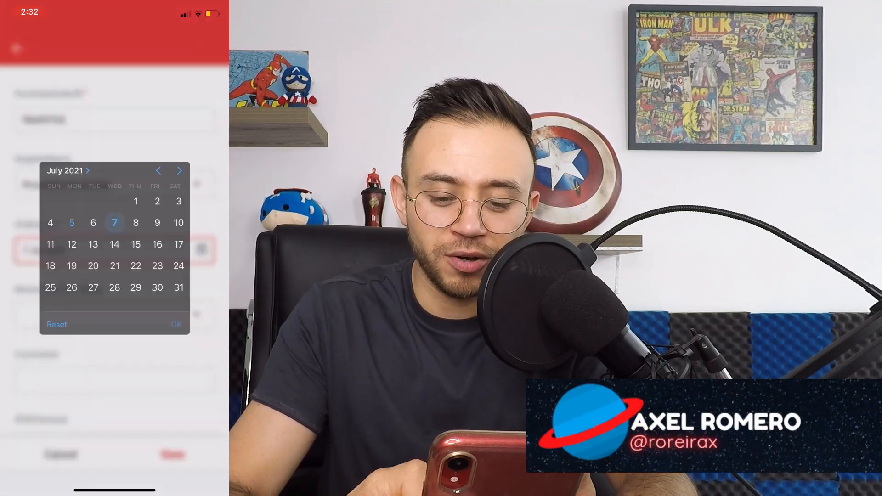
{"action": "scroll", "coordinate": [115, 248], "scroll_direction": "down", "scroll_amount": 1}
{"action": "left_click", "coordinate": [115, 276]}
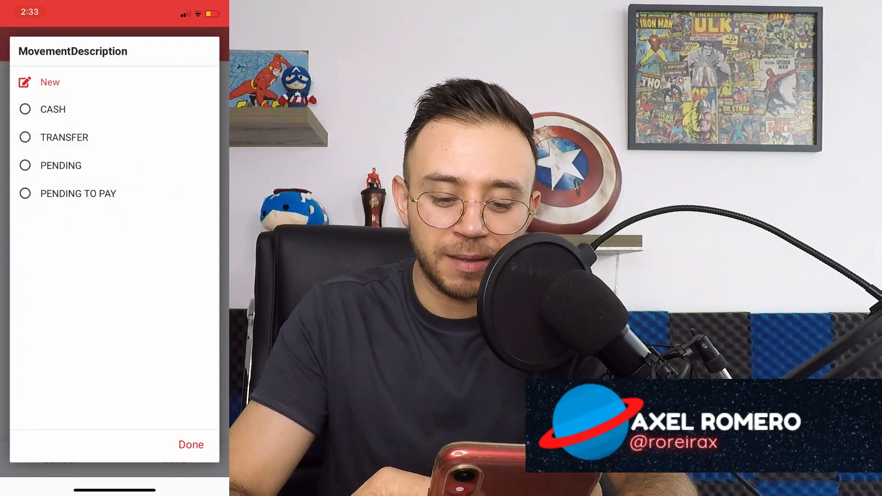
{"action": "left_click", "coordinate": [78, 194]}
Attach Resultados.pdf as the PDF(Factura) invoice, leave comments empty, and save the order.
{"action": "scroll", "coordinate": [115, 248], "scroll_direction": "down", "scroll_amount": 2}
{"action": "left_click", "coordinate": [115, 243]}
{"action": "left_click", "coordinate": [115, 218]}
{"action": "scroll", "coordinate": [114, 249], "scroll_direction": "down", "scroll_amount": 3}
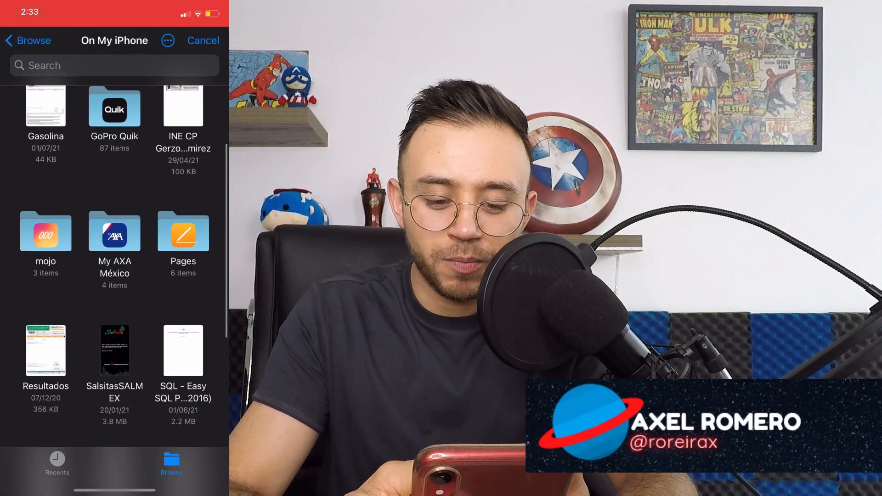
{"action": "scroll", "coordinate": [115, 266], "scroll_direction": "down", "scroll_amount": 2}
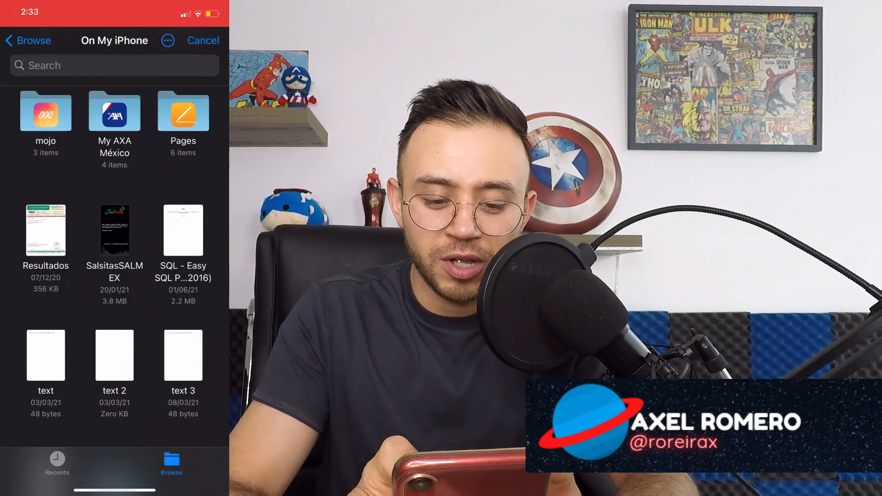
{"action": "left_click", "coordinate": [46, 230]}
{"action": "scroll", "coordinate": [115, 276], "scroll_direction": "down", "scroll_amount": 1}
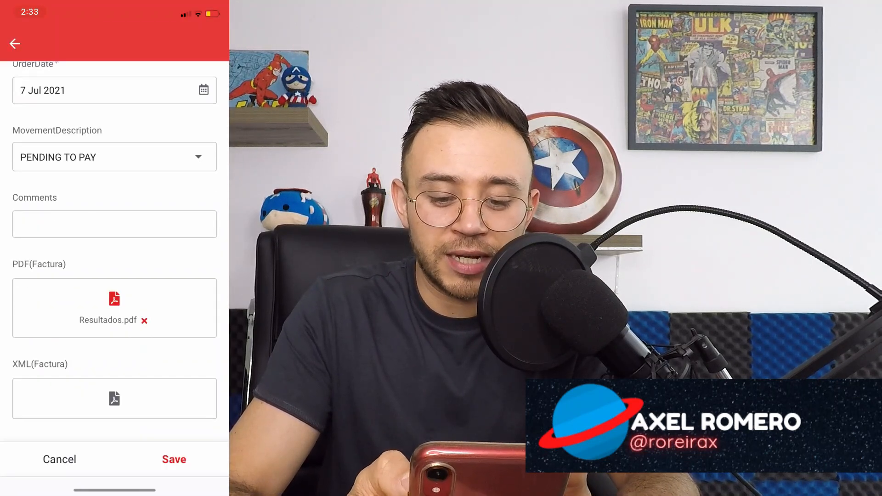
{"action": "left_click", "coordinate": [114, 222]}
{"action": "left_click", "coordinate": [208, 280]}
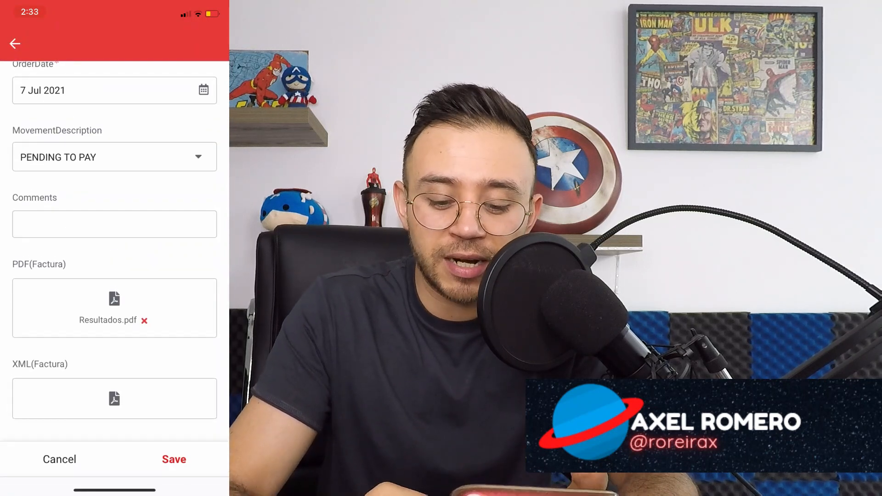
{"action": "scroll", "coordinate": [115, 253], "scroll_direction": "up", "scroll_amount": 2}
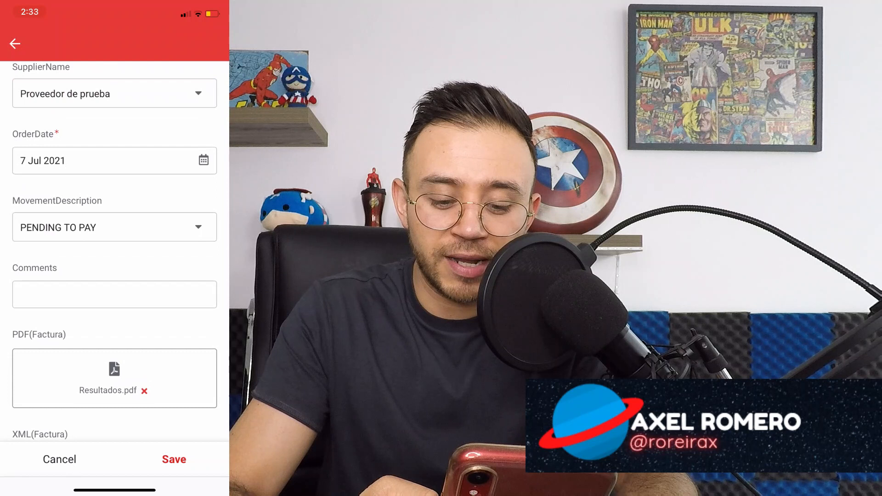
{"action": "left_click", "coordinate": [174, 459]}
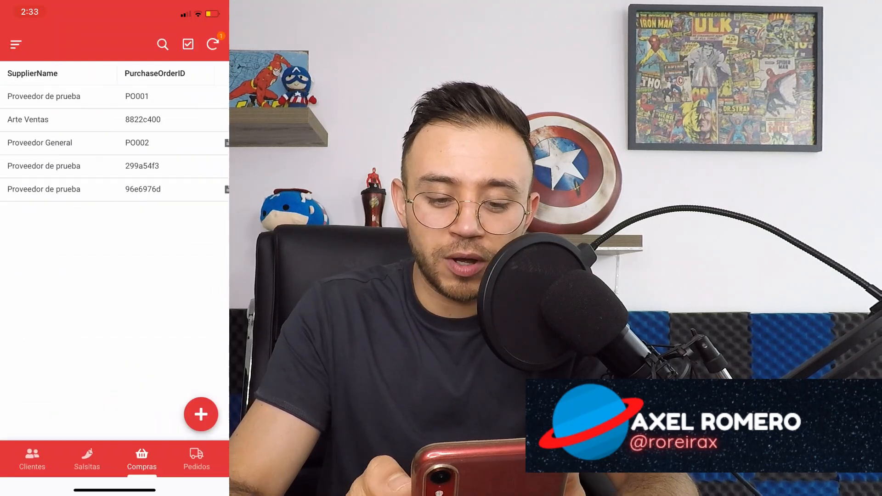
Open order 96e6976d and add a new detail line for product OTROS GASTOS.
{"action": "left_click", "coordinate": [43, 189]}
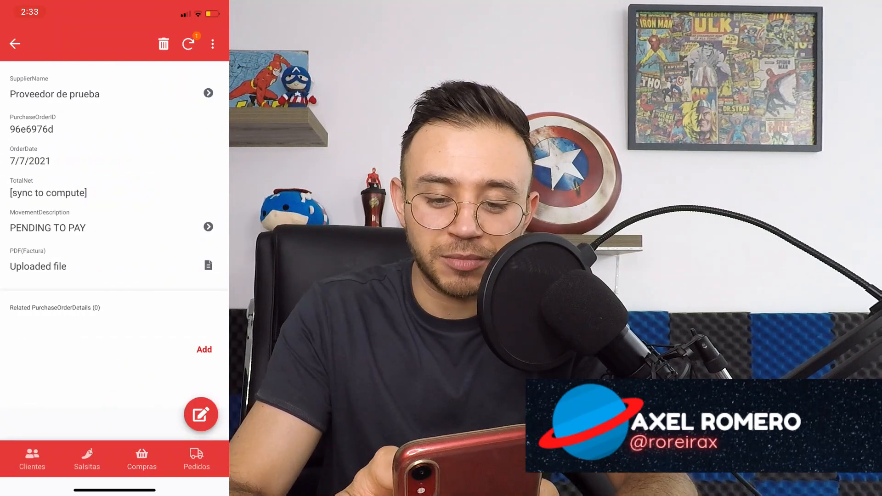
{"action": "left_click", "coordinate": [204, 349]}
{"action": "left_click", "coordinate": [112, 116]}
{"action": "scroll", "coordinate": [115, 252], "scroll_direction": "down", "scroll_amount": 1}
{"action": "left_click", "coordinate": [76, 268]}
Set the line's quantity to 3 and price to 100.00, save it, and return to Compras.
{"action": "left_click", "coordinate": [198, 183]}
{"action": "left_click", "coordinate": [199, 183]}
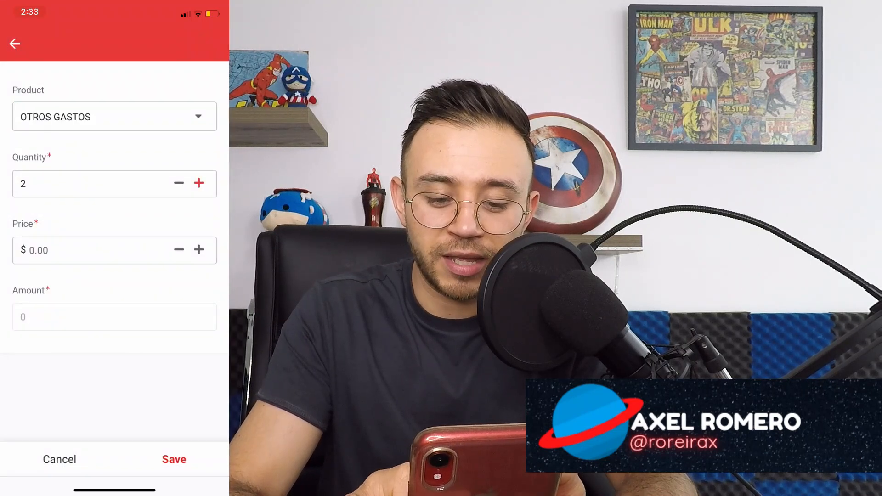
{"action": "left_click", "coordinate": [33, 251]}
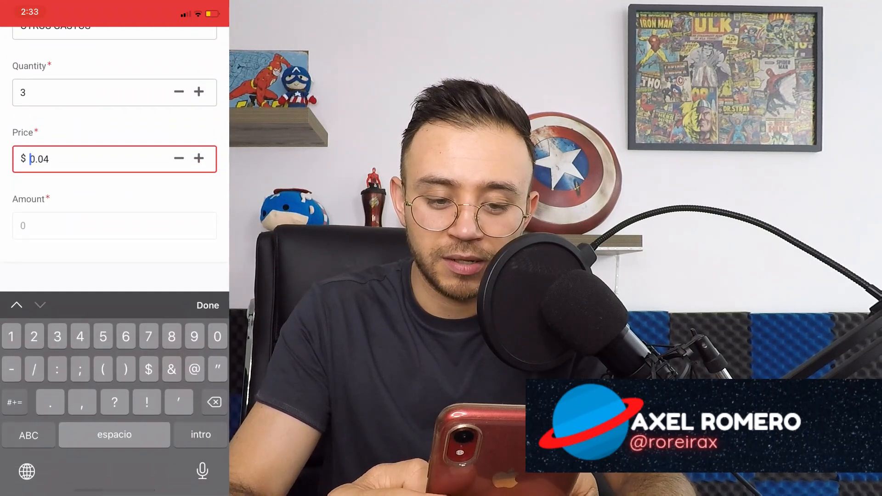
{"action": "type", "text": "10"}
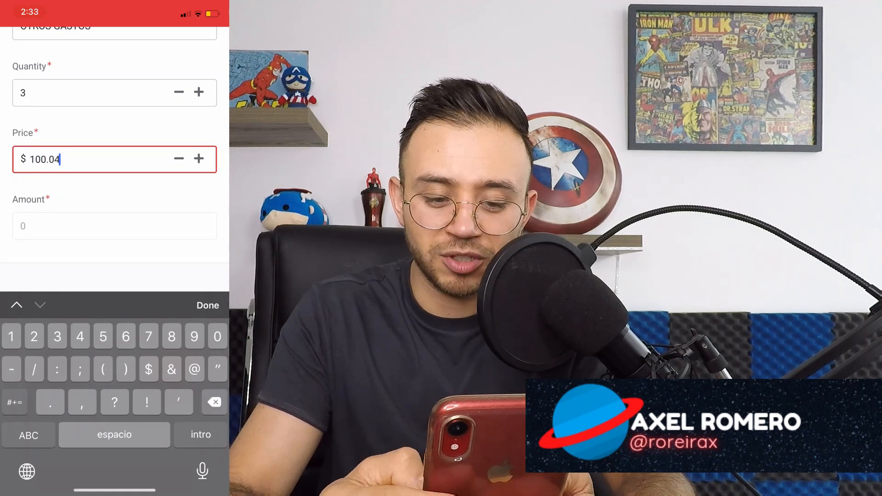
{"action": "key", "text": "BackSpace"}
{"action": "key", "text": "BackSpace"}
{"action": "left_click", "coordinate": [207, 305]}
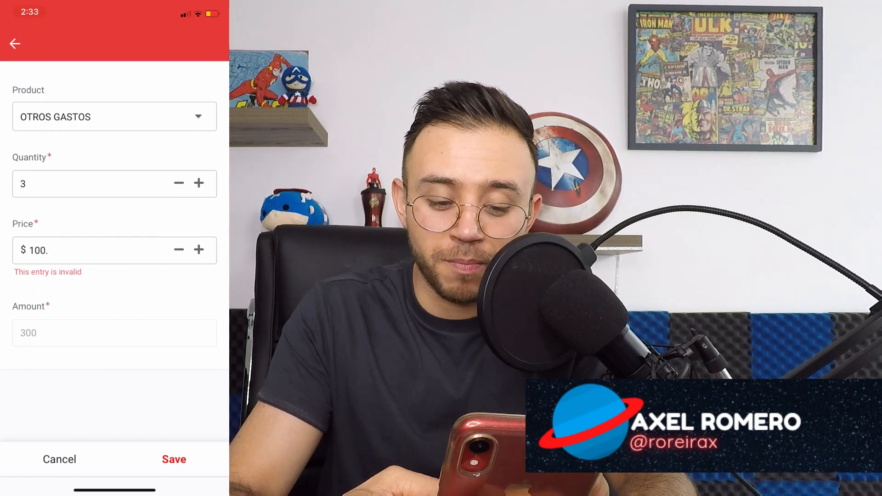
{"action": "left_click", "coordinate": [31, 250]}
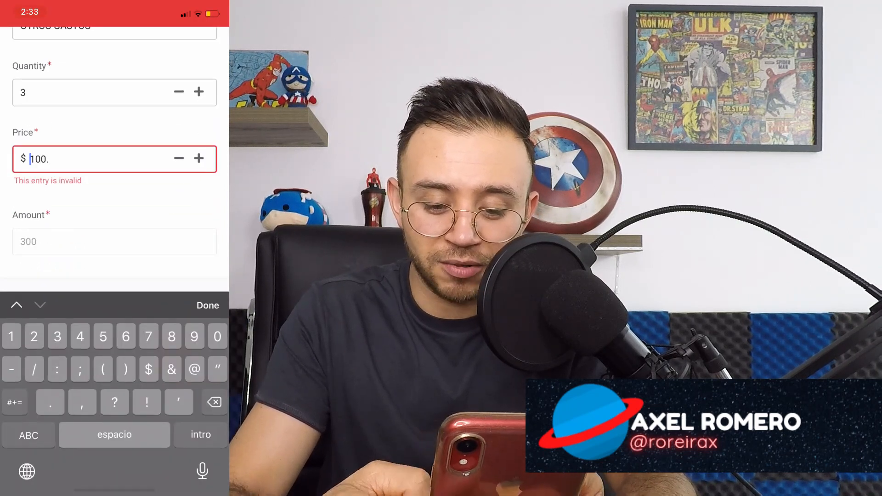
{"action": "type", "text": "00"}
{"action": "left_click", "coordinate": [207, 305]}
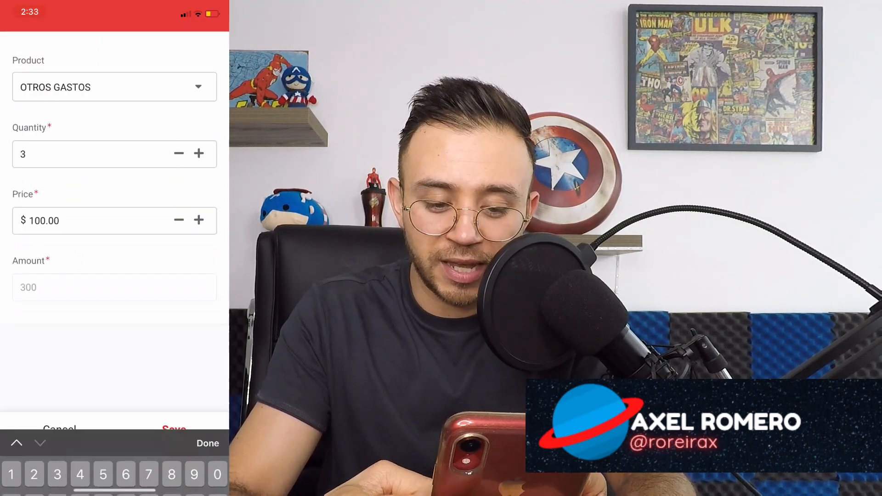
{"action": "left_click", "coordinate": [174, 459]}
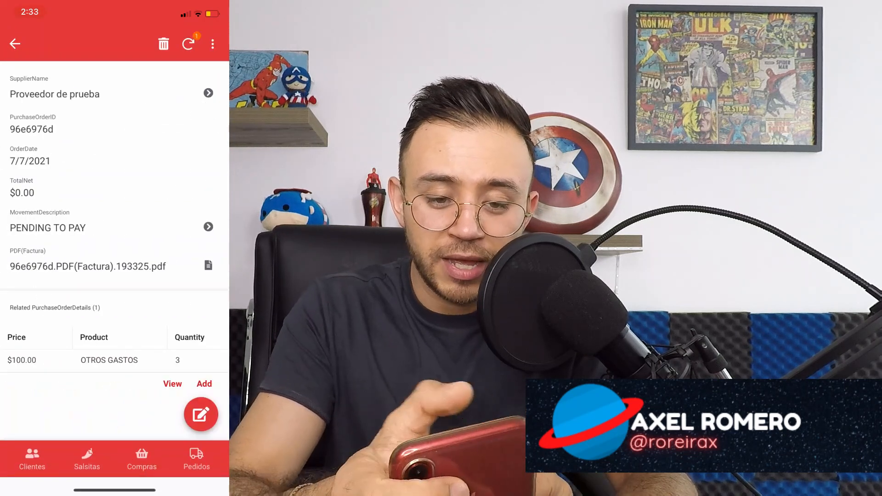
{"action": "left_click", "coordinate": [15, 44]}
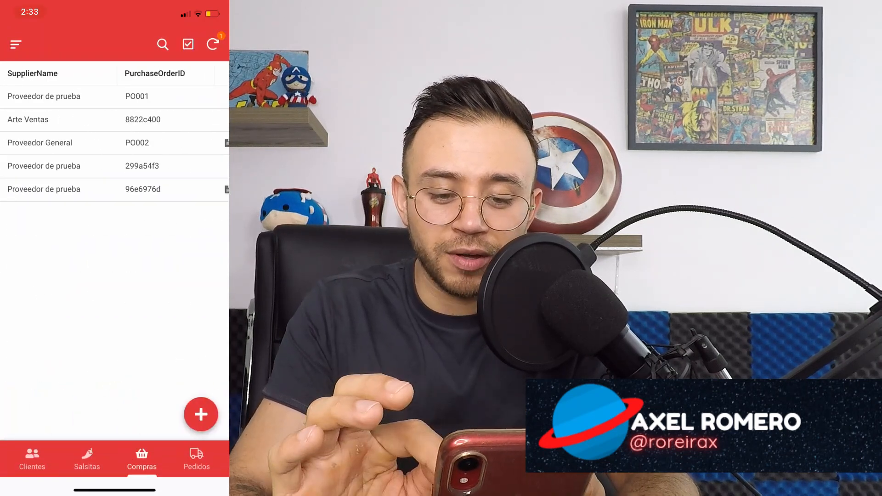
Reopen order 96e6976d to view its invoice PDF and $300.00 total, then return to the list.
{"action": "left_click", "coordinate": [44, 188]}
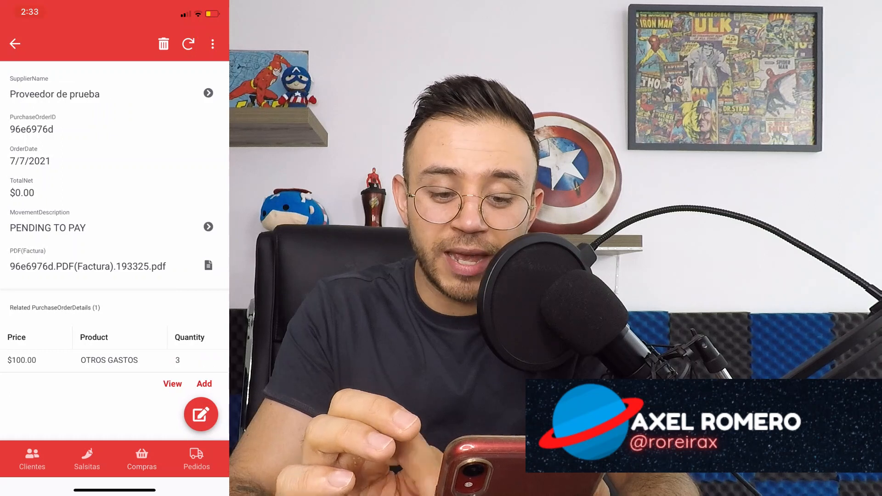
{"action": "left_click", "coordinate": [87, 265]}
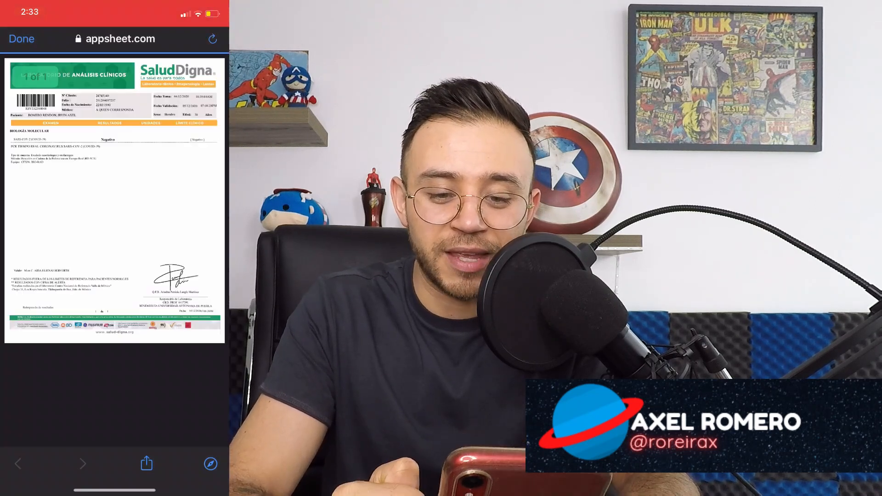
{"action": "left_click", "coordinate": [22, 39]}
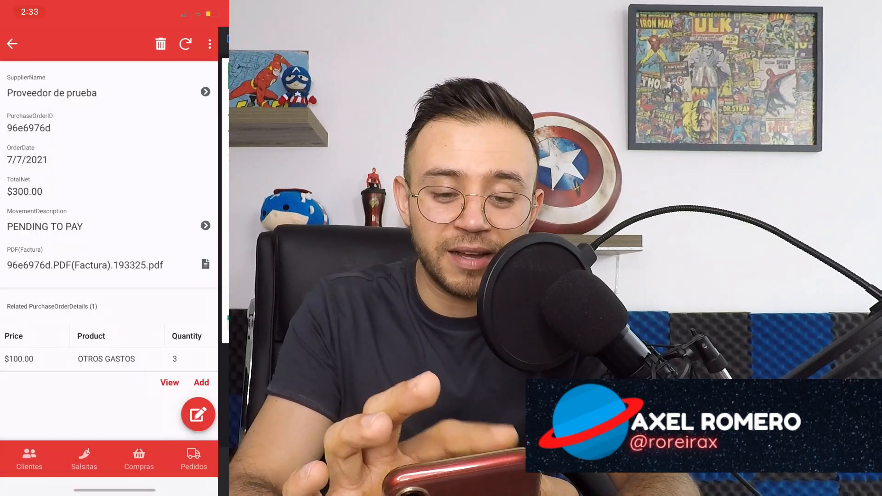
{"action": "left_click", "coordinate": [14, 44]}
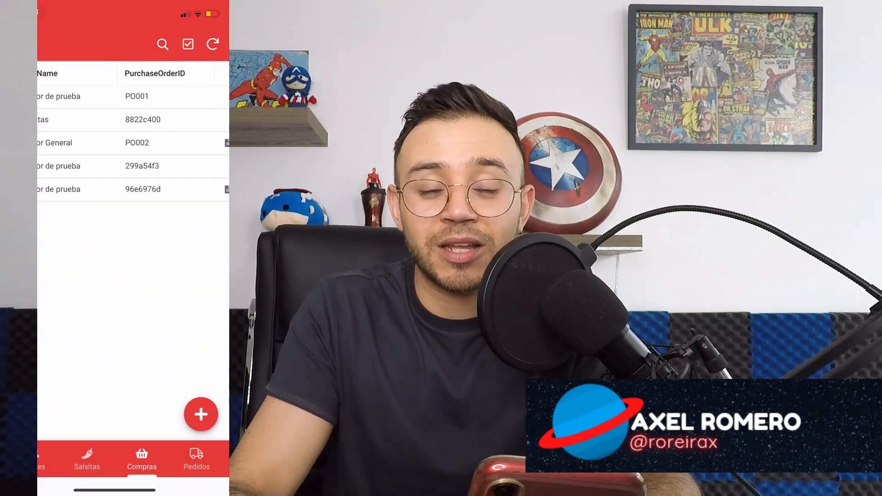